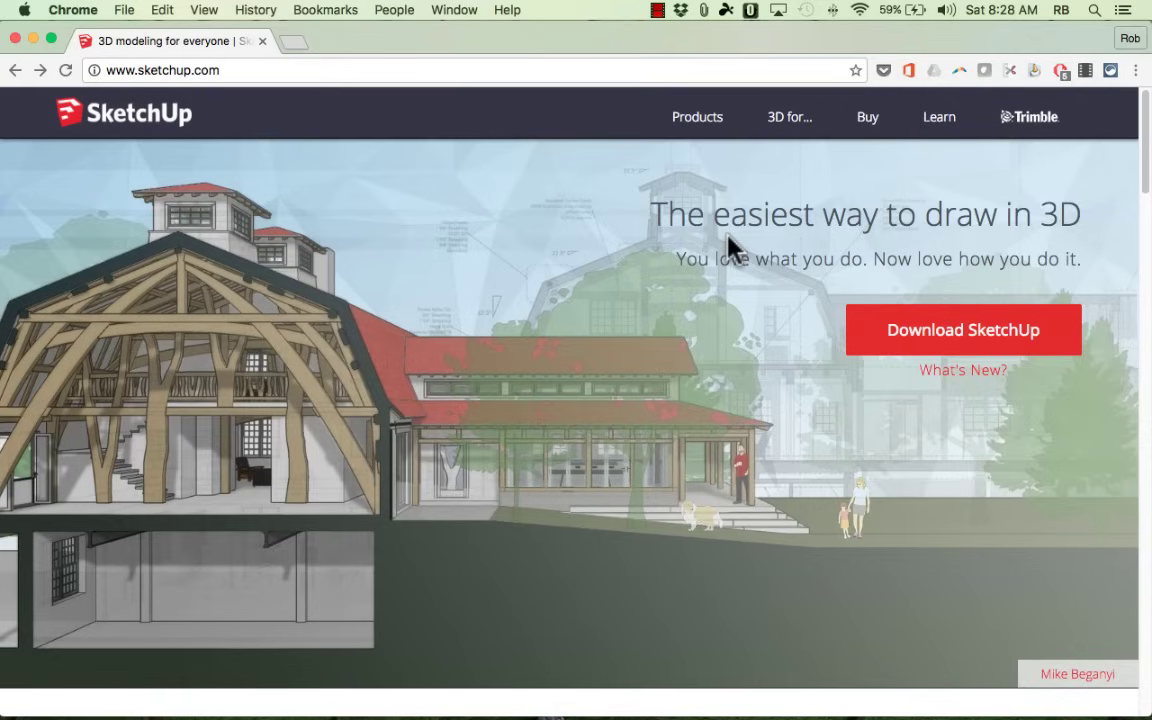
left_click(51, 38)
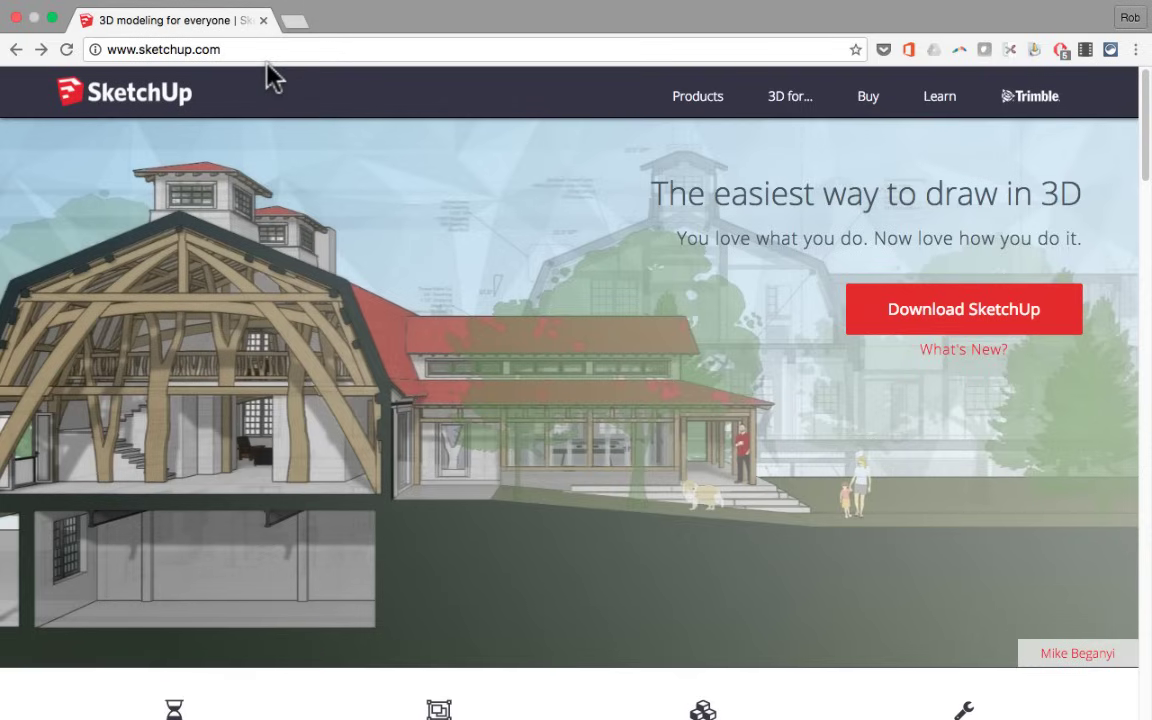
left_click_drag(154, 47, 240, 49)
left_click(810, 380)
left_click(1045, 320)
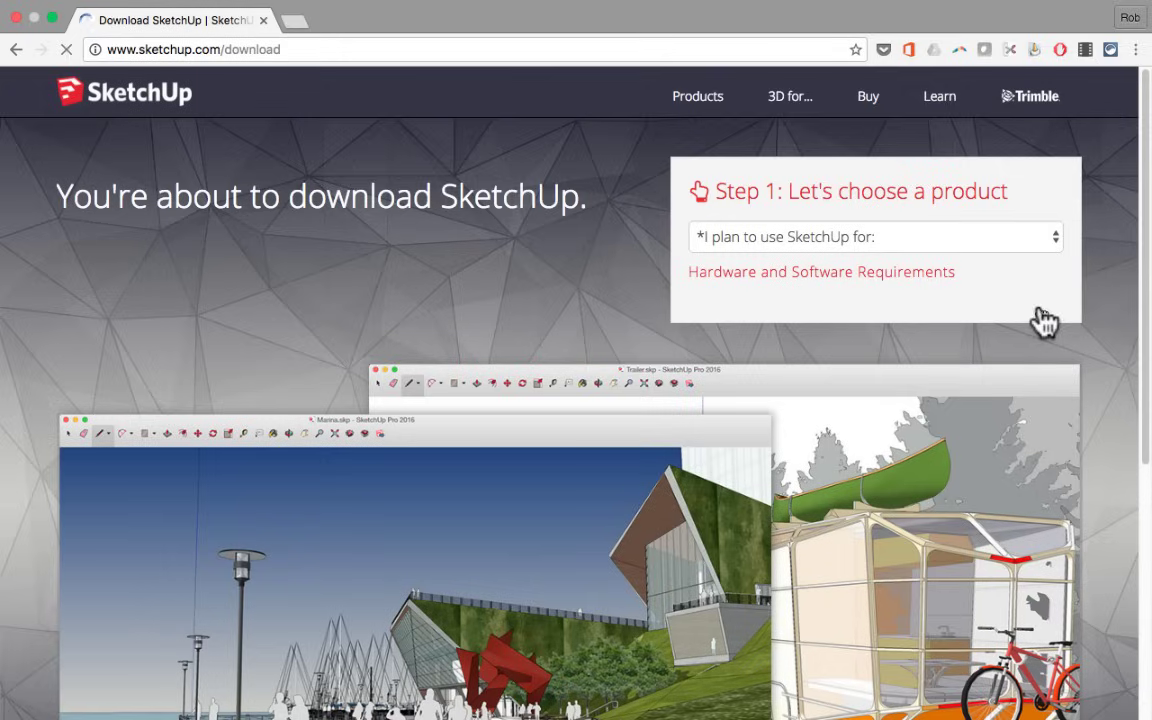
- Try Personal Projects and Educational Use as the planned SketchUp use to compare their download forms
left_click(993, 251)
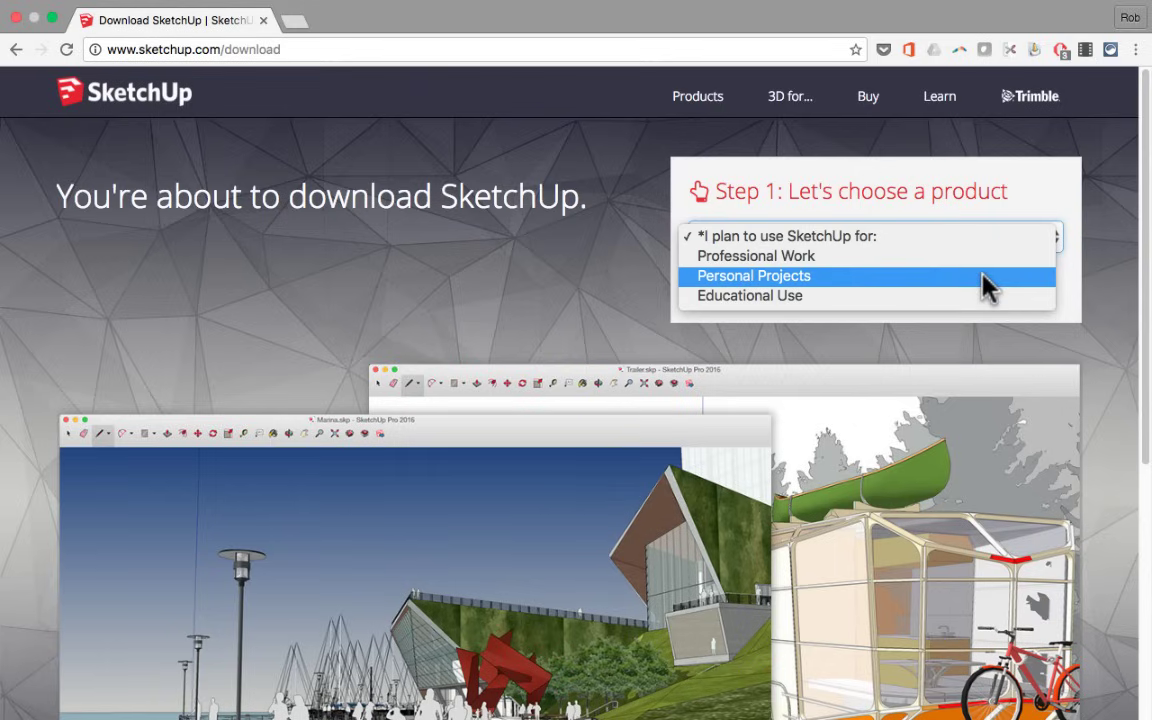
left_click(913, 279)
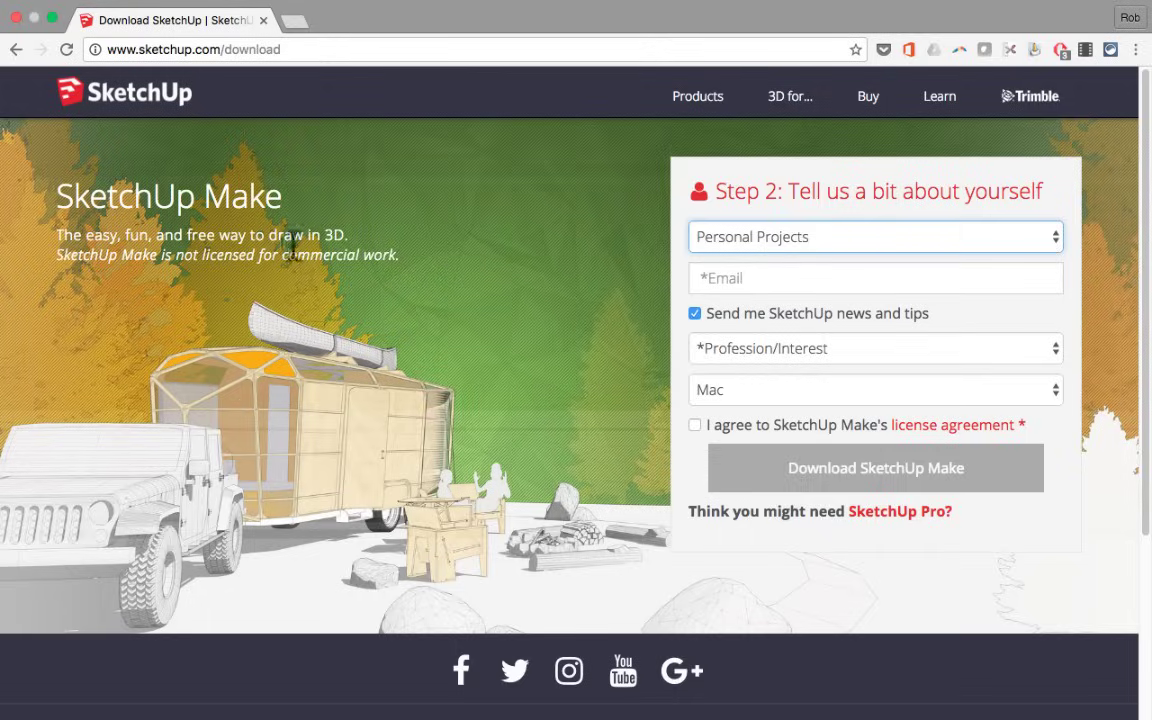
left_click(16, 50)
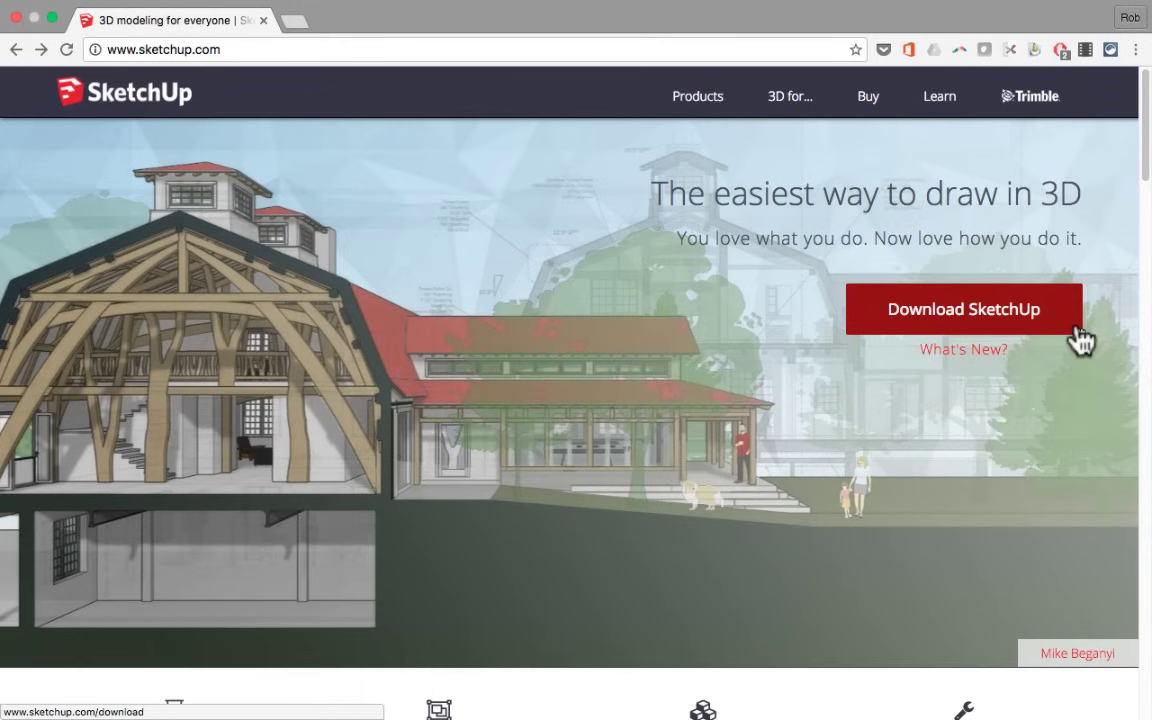
left_click(41, 50)
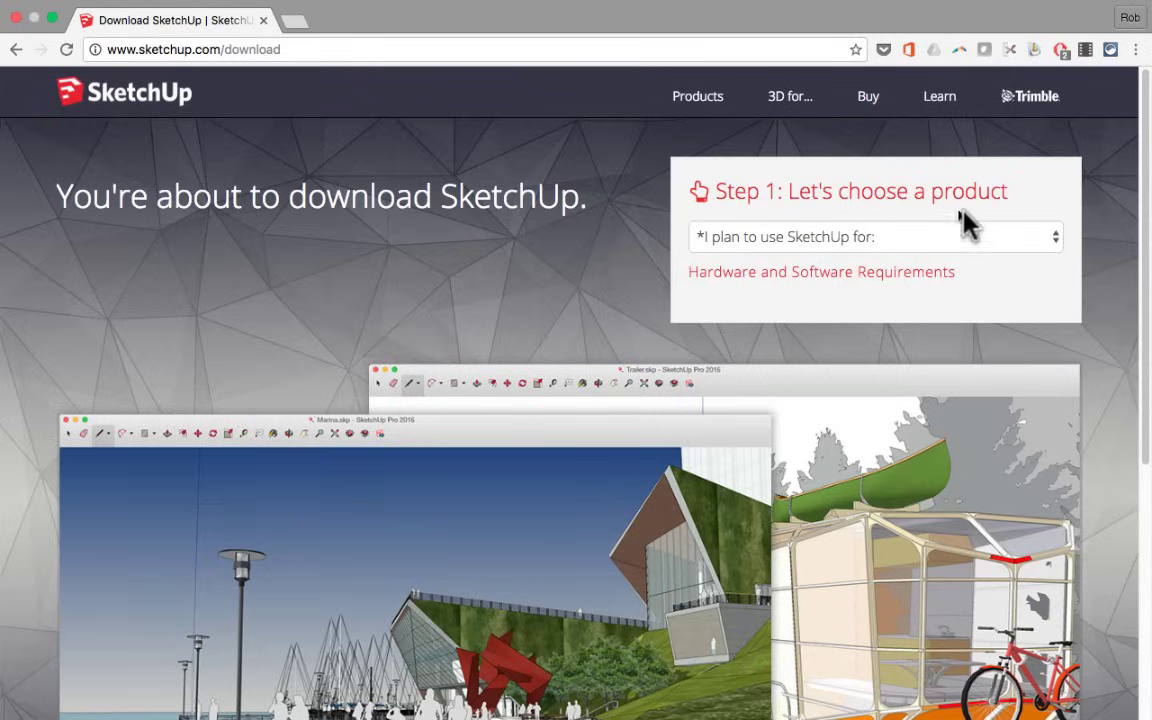
left_click(1050, 238)
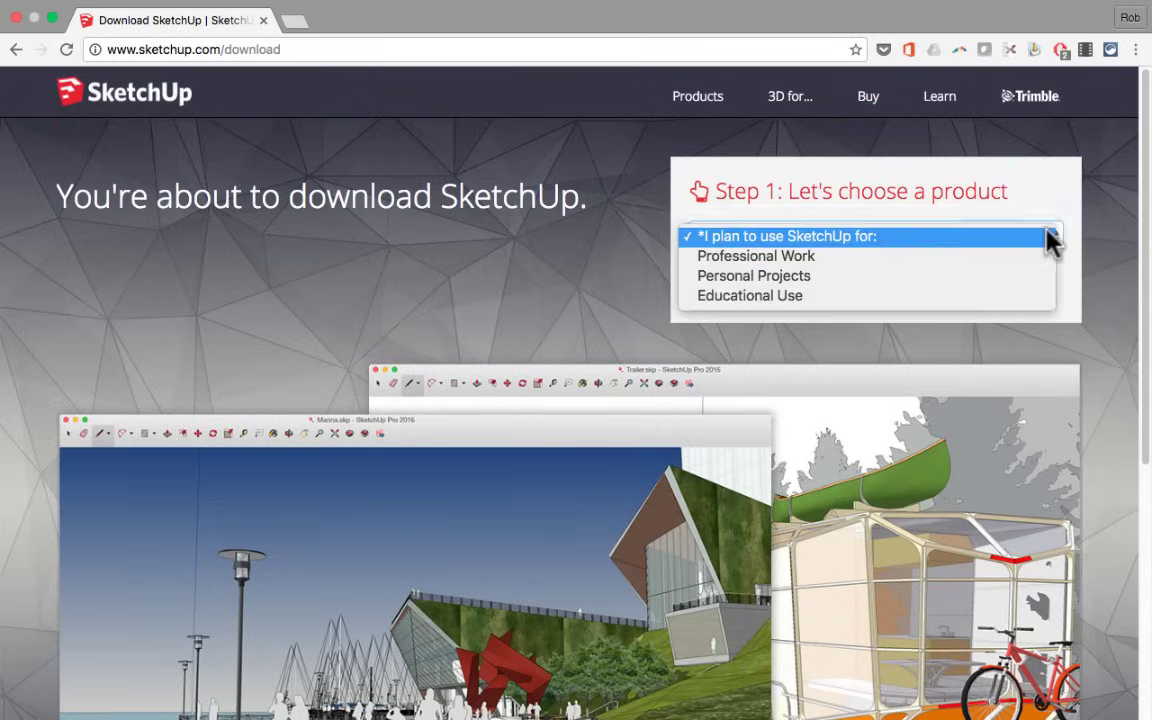
left_click(868, 298)
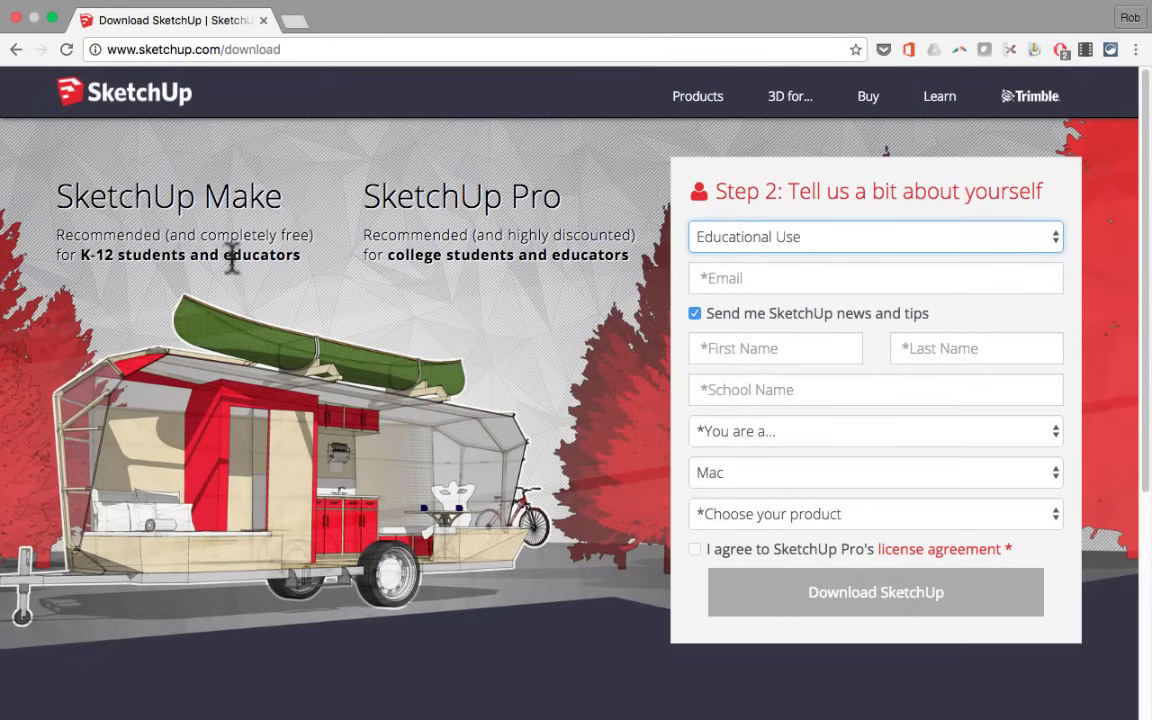
- Get SketchUp Make for Personal Projects and open the downloaded SketchUpMake-en (1).dmg file
left_click(955, 236)
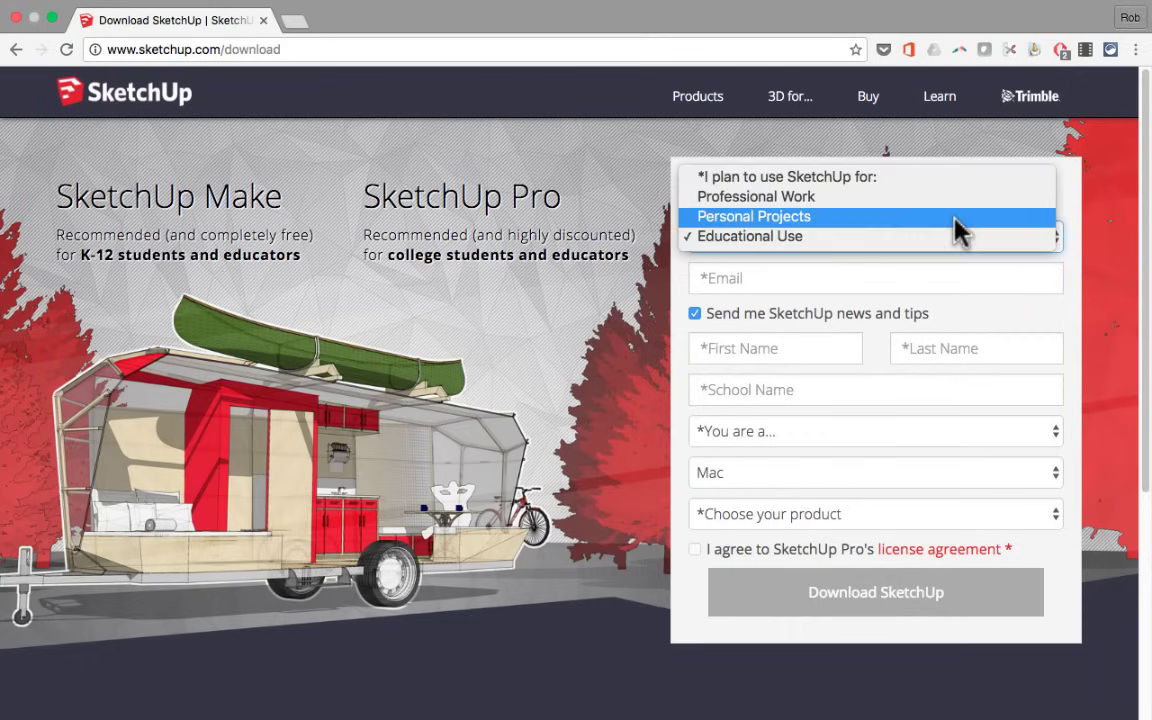
left_click(738, 262)
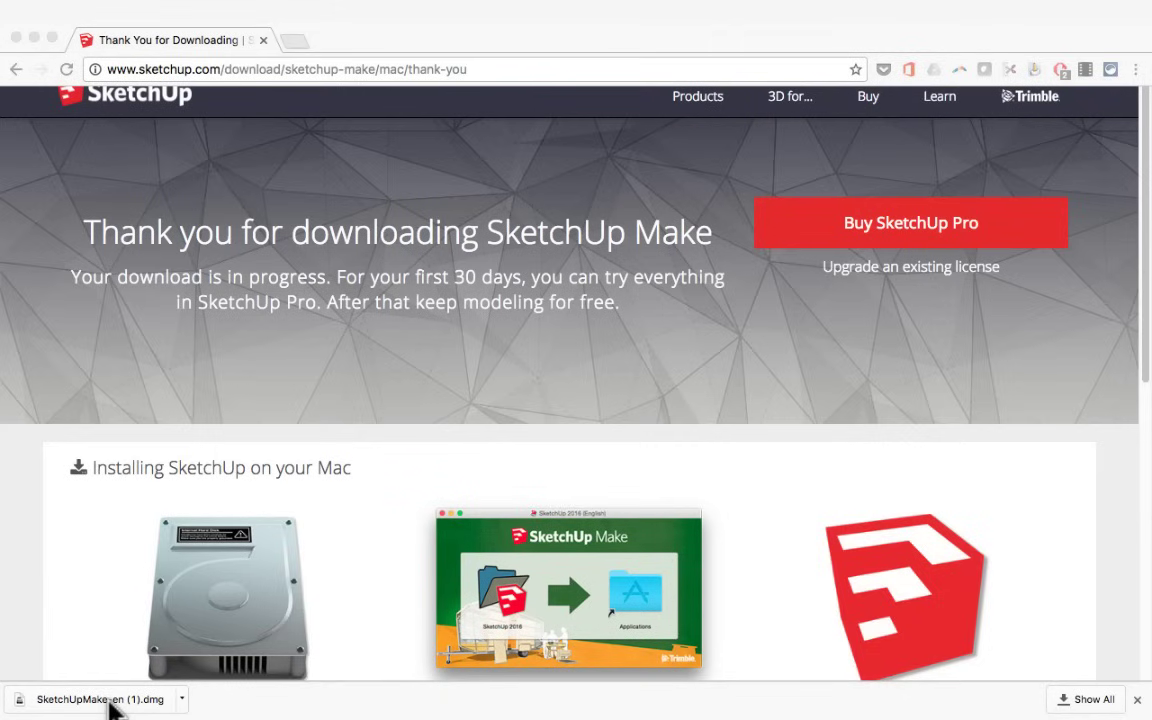
left_click(112, 708)
left_click(113, 707)
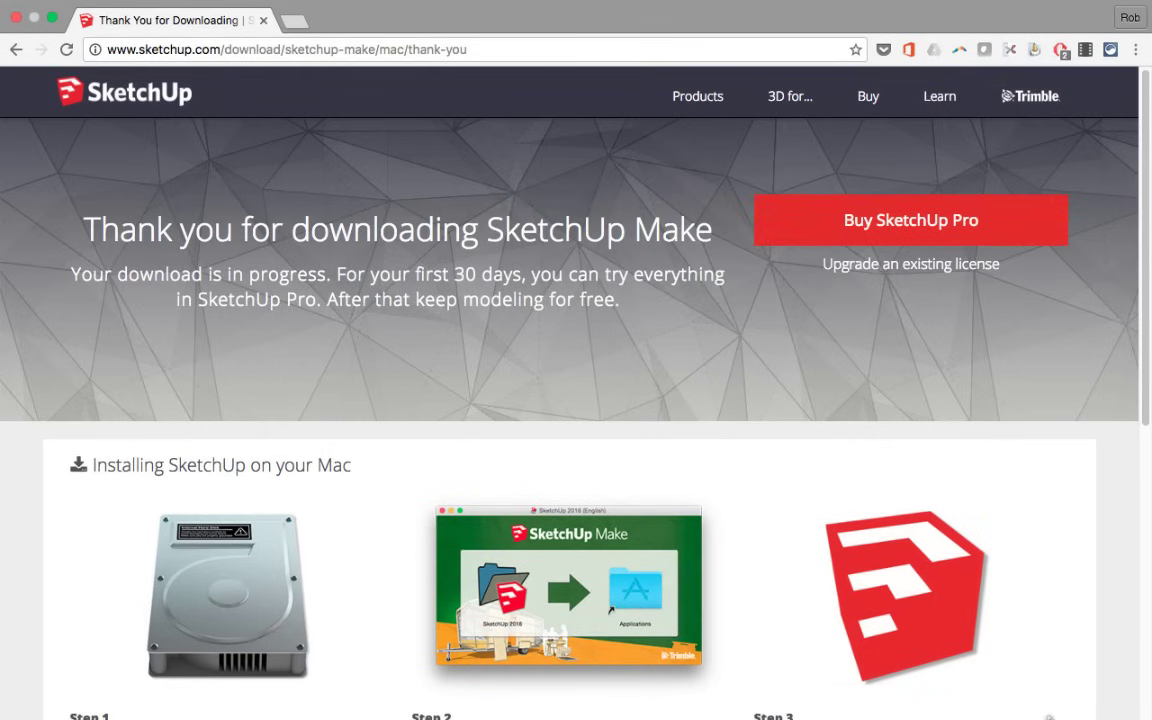
- Launch SketchUp from the SketchUp 2016 folder in Applications and allow the downloaded application to open
mouse_move(1044, 710)
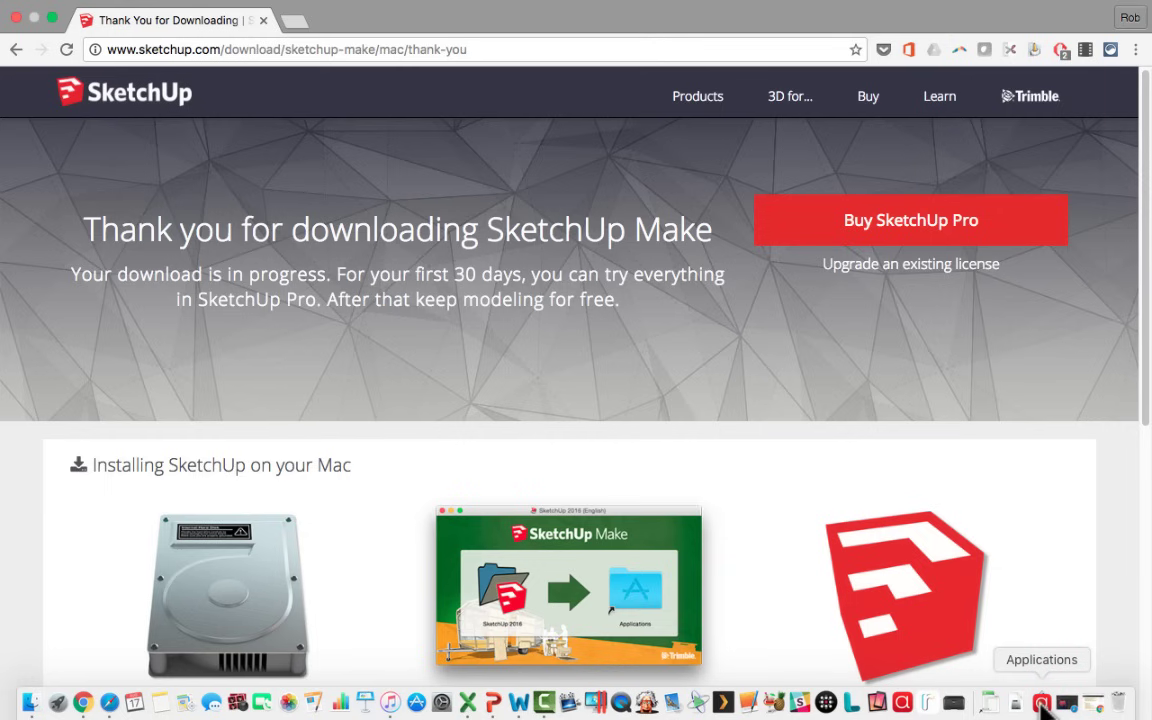
left_click(1042, 703)
scroll(992, 595, "down", 10)
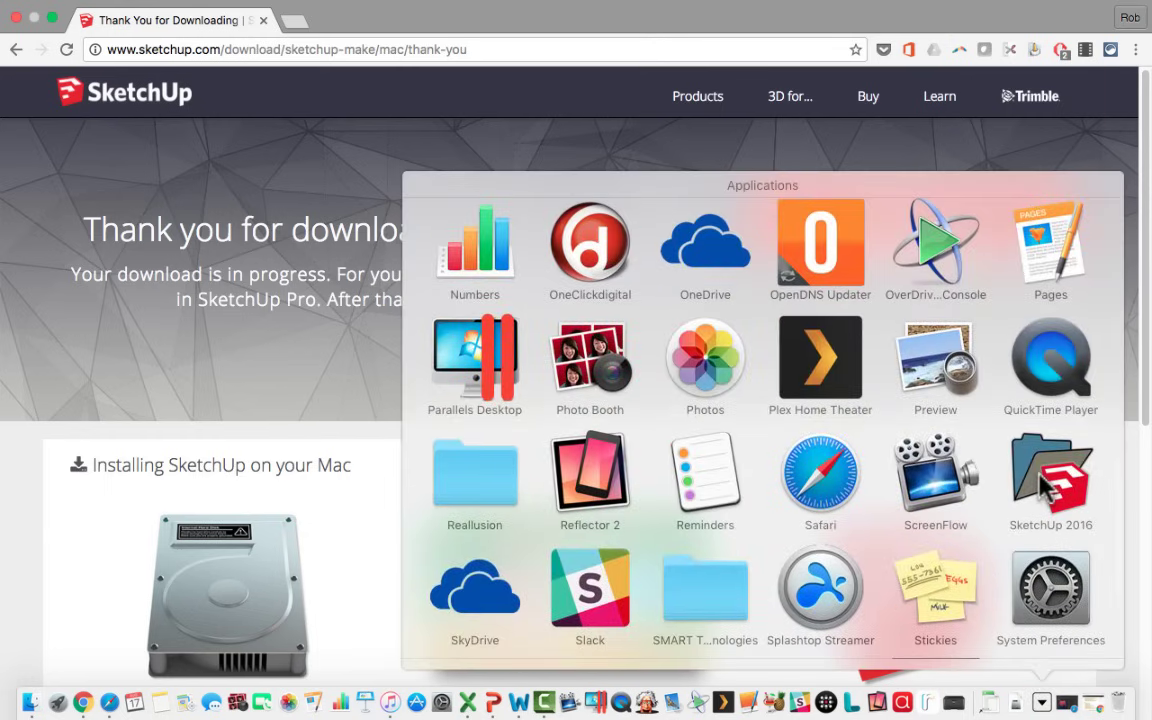
left_click(1043, 485)
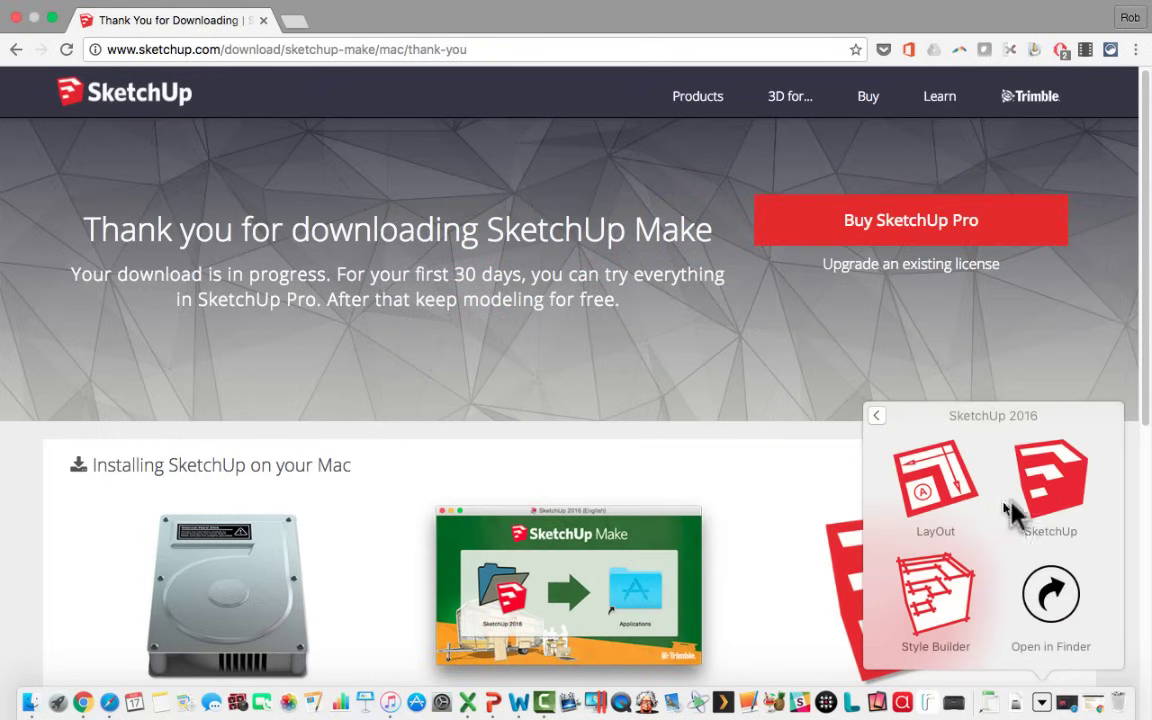
left_click(1052, 510)
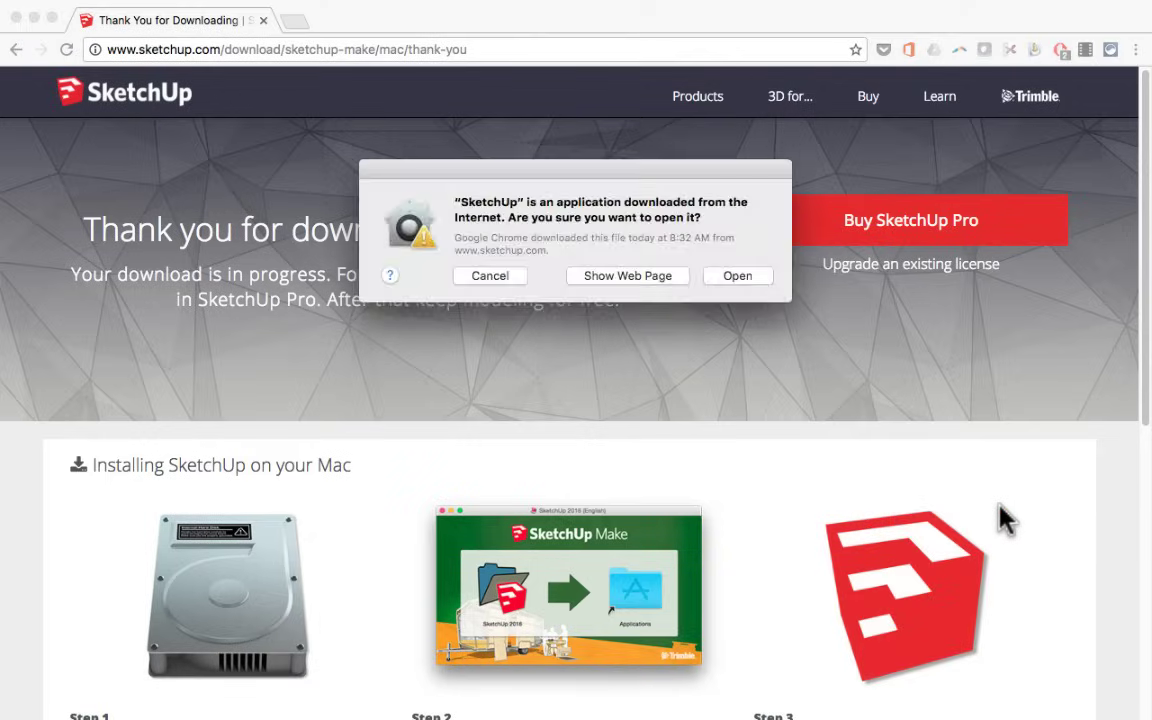
left_click(740, 276)
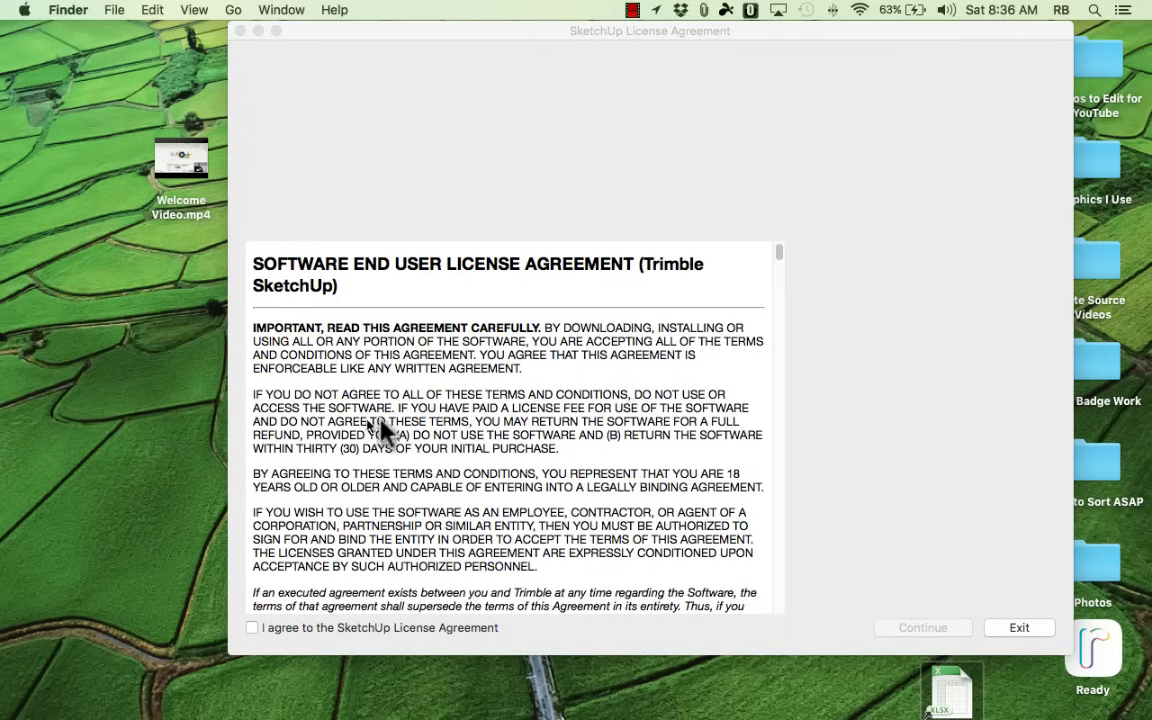
- Agree to the SketchUp License Agreement and continue to the welcome window
scroll(771, 418, "down", 10)
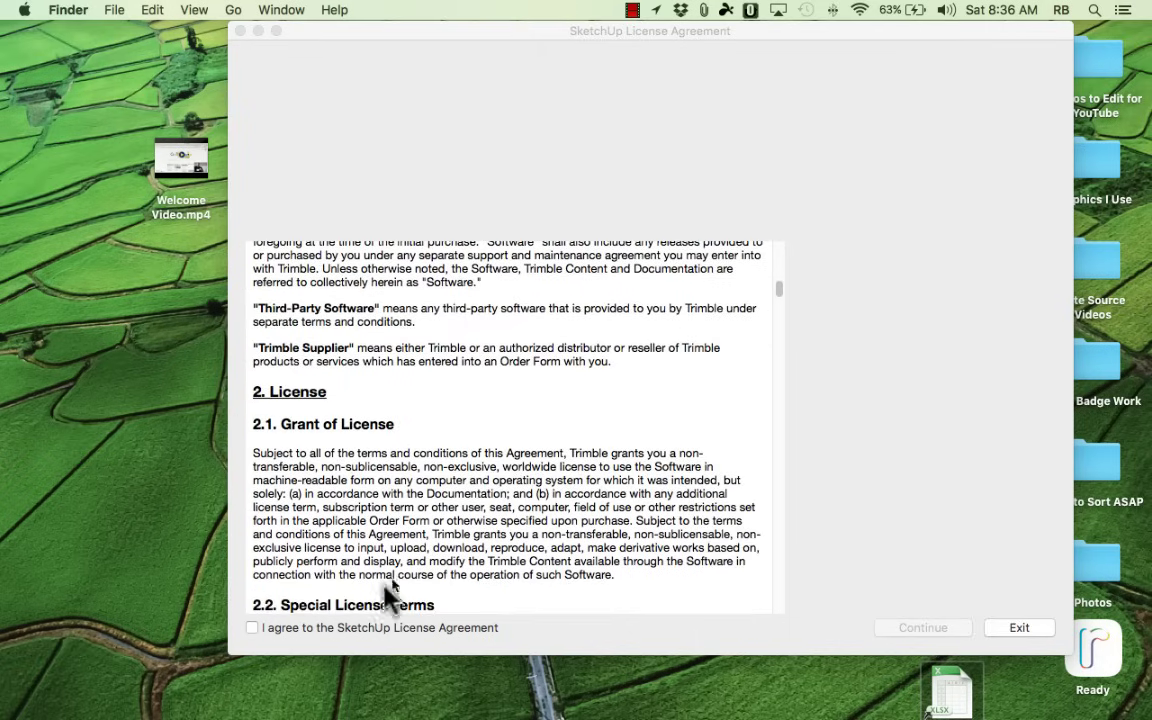
left_click(252, 627)
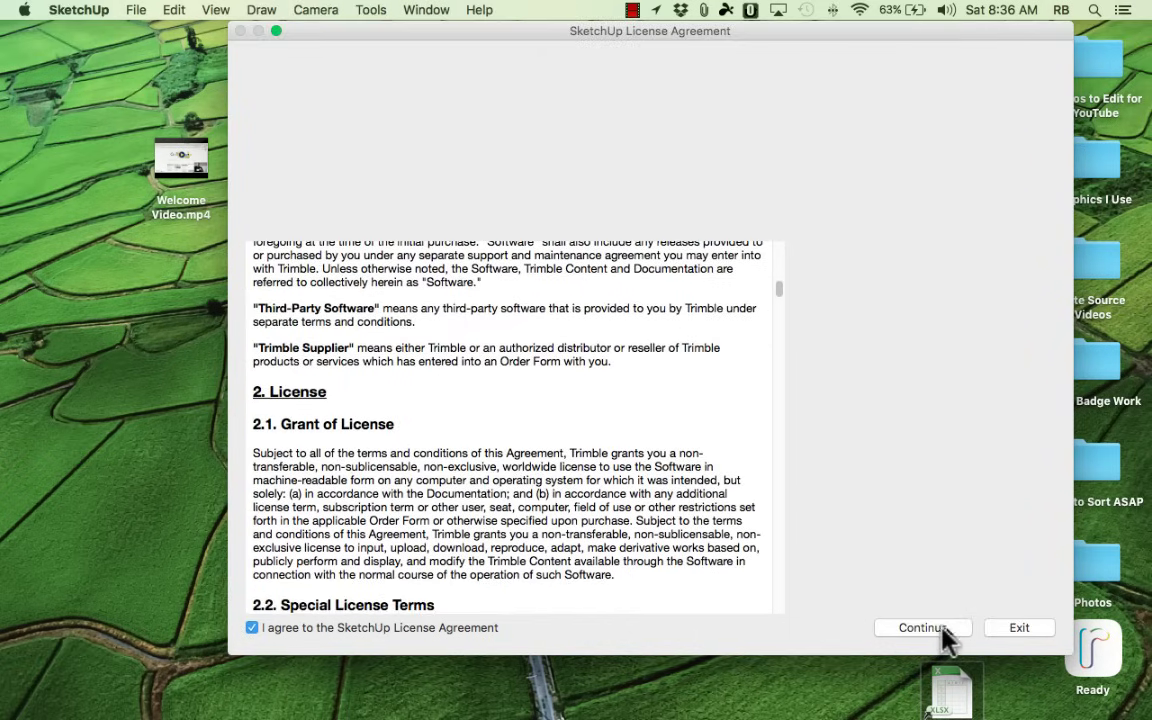
left_click(921, 628)
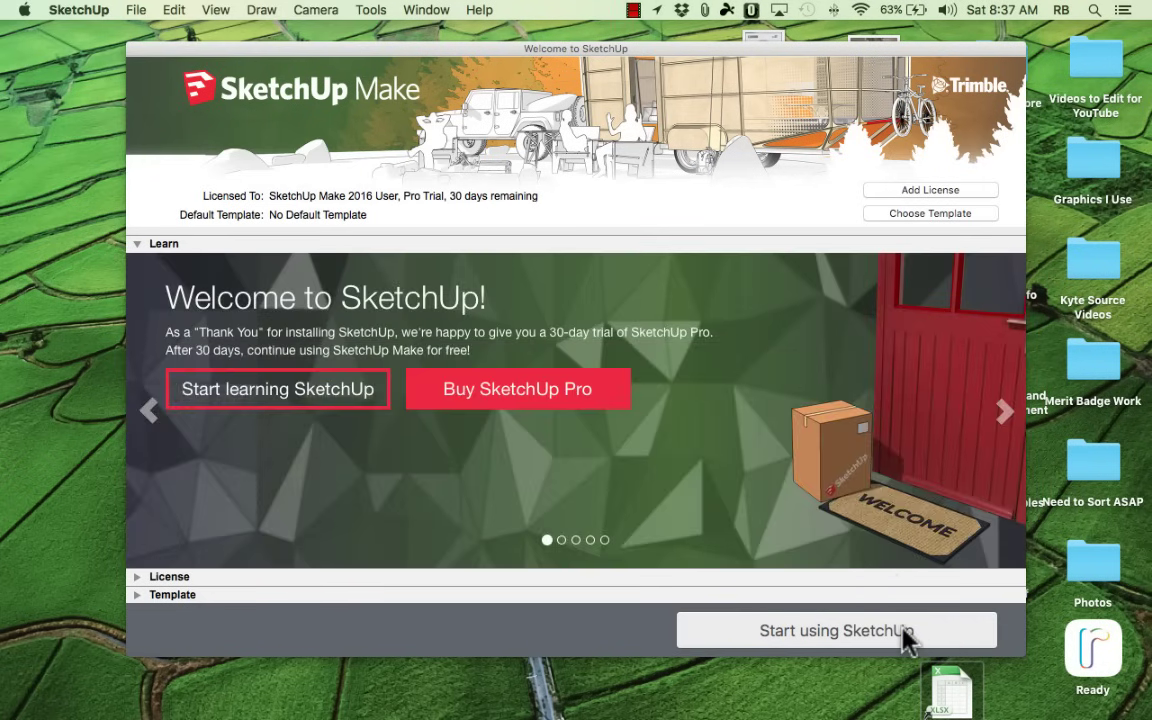
- Choose Simple Template - Feet and Inches as the default template and start using SketchUp
left_click(904, 632)
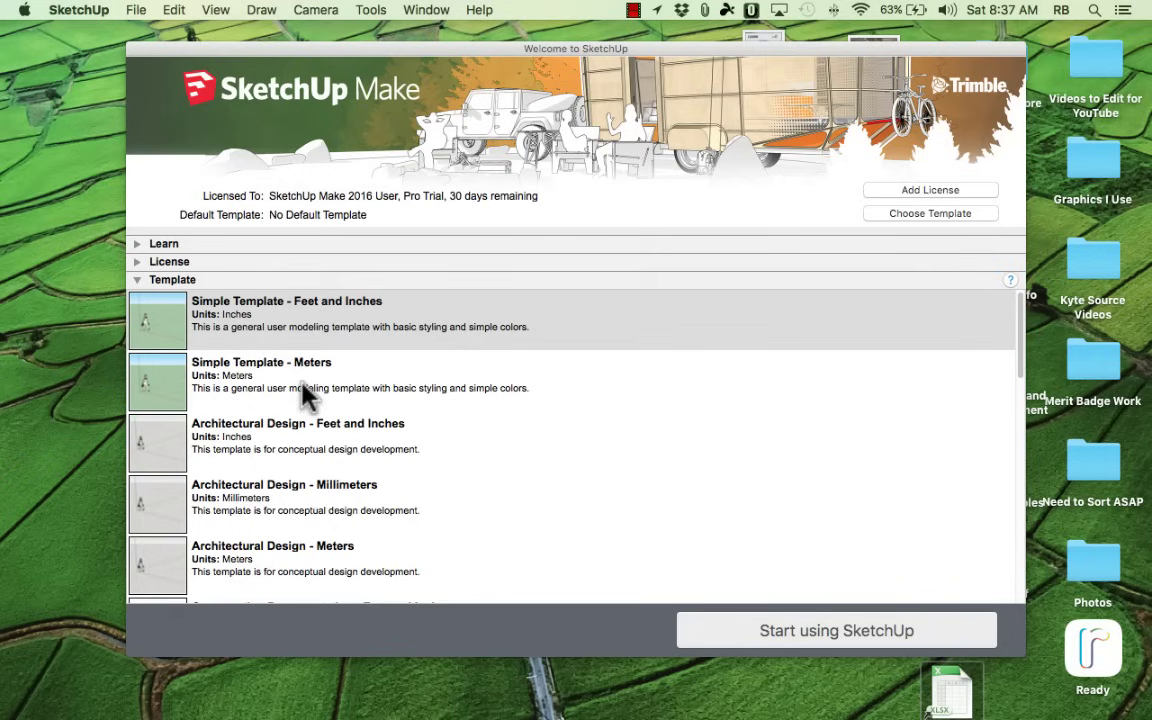
left_click(167, 327)
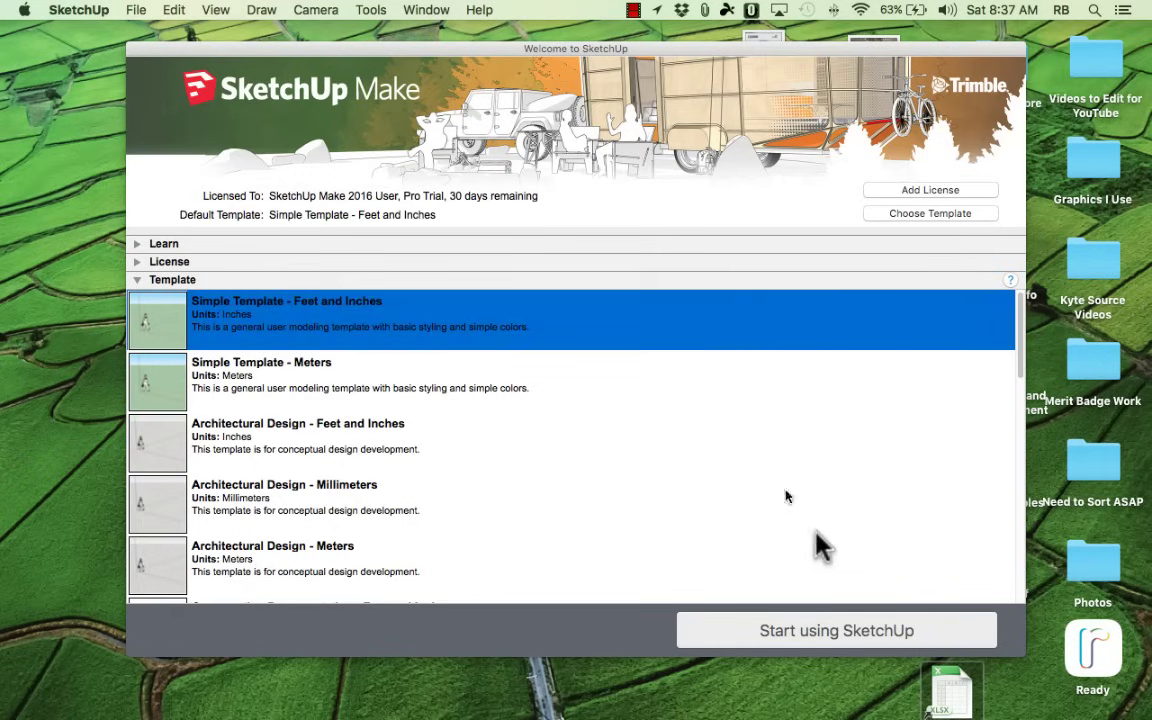
left_click(835, 640)
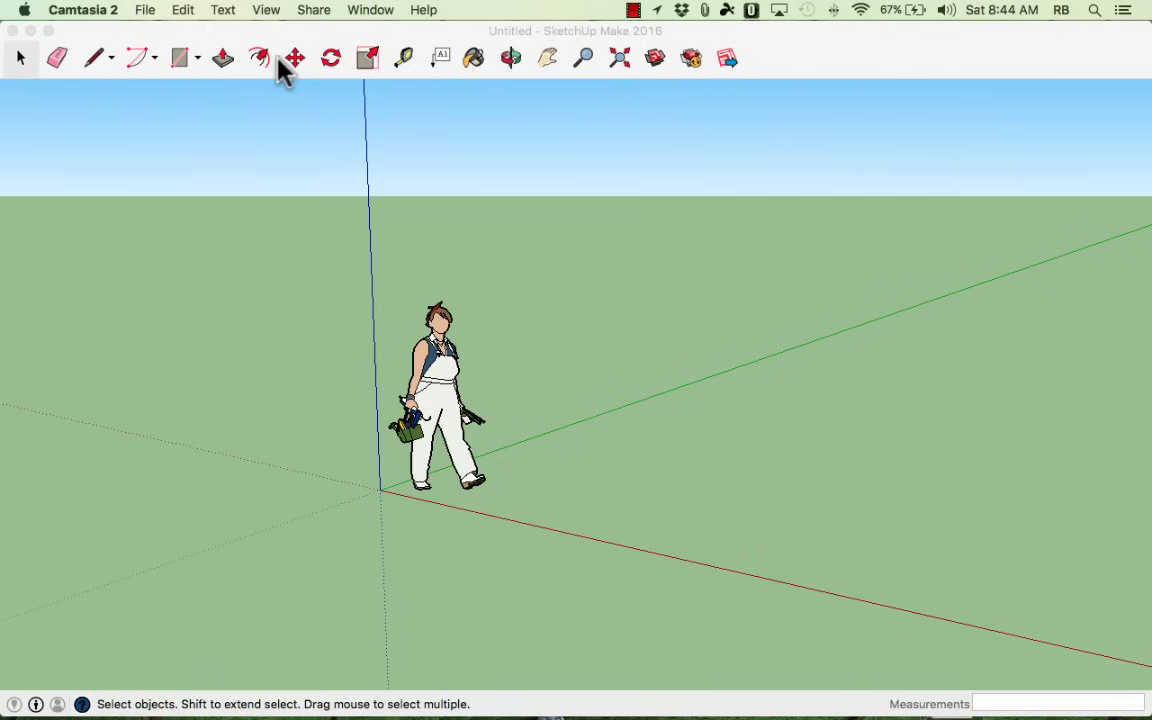
- Turn on automatically fixing model problems when they are found in the general preferences, and close the preferences
left_click(258, 248)
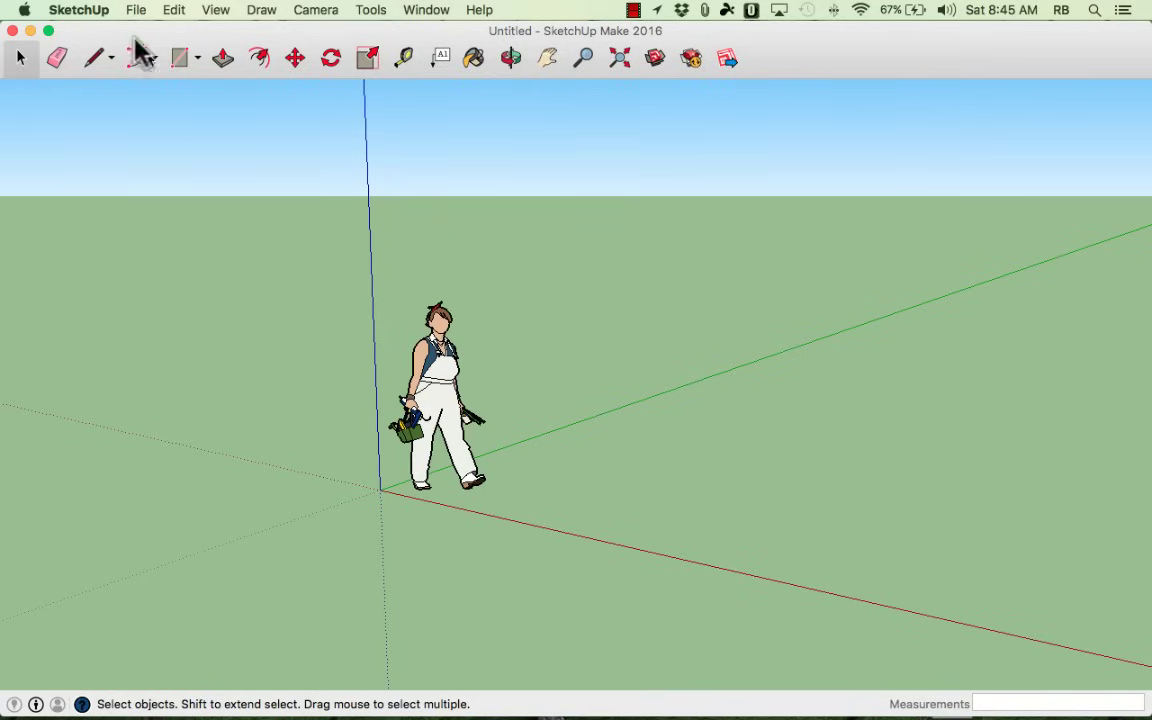
left_click(82, 16)
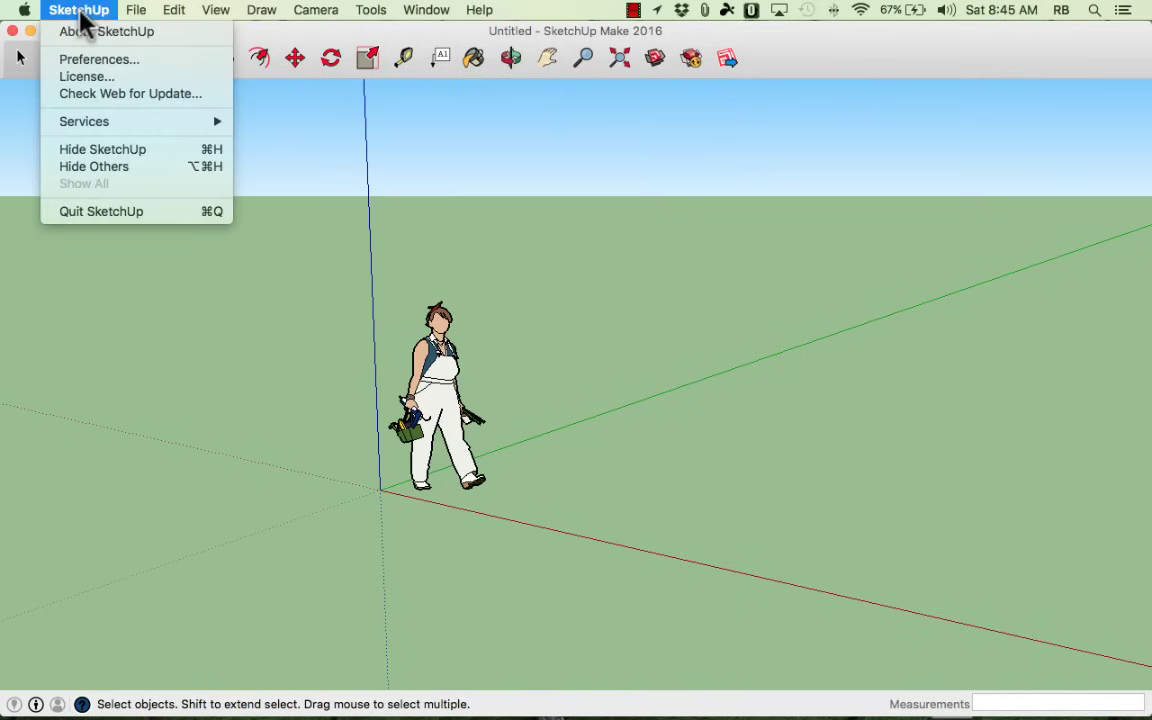
left_click(86, 60)
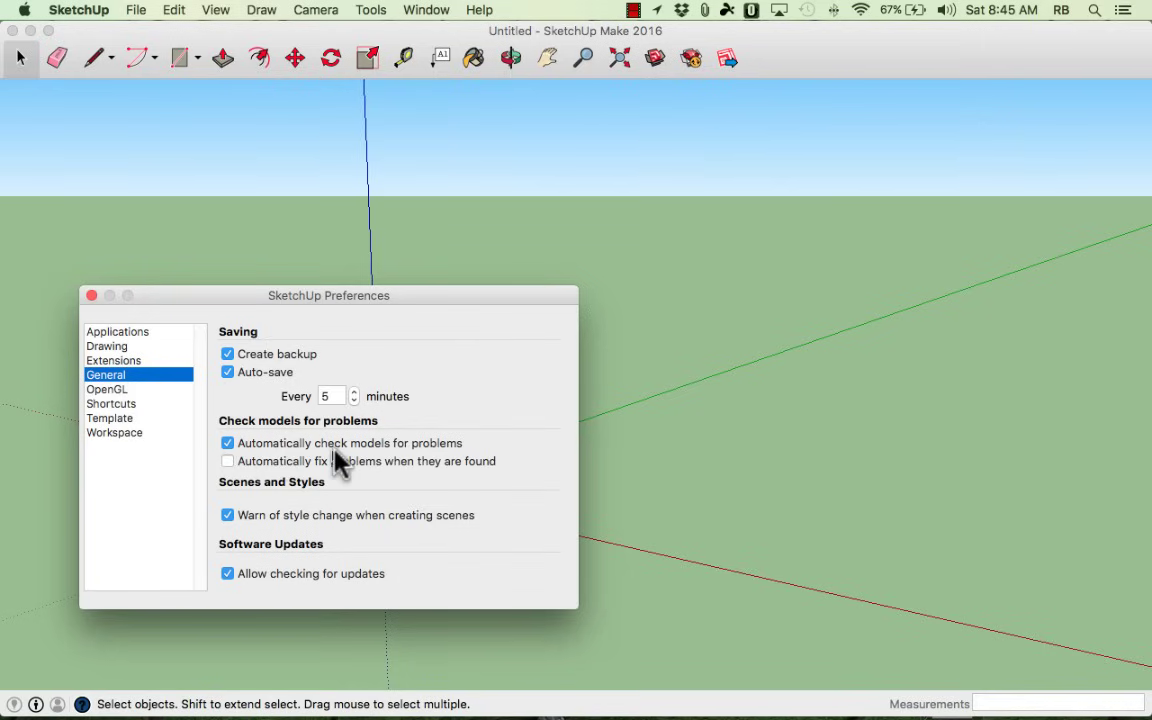
left_click(228, 463)
left_click(89, 295)
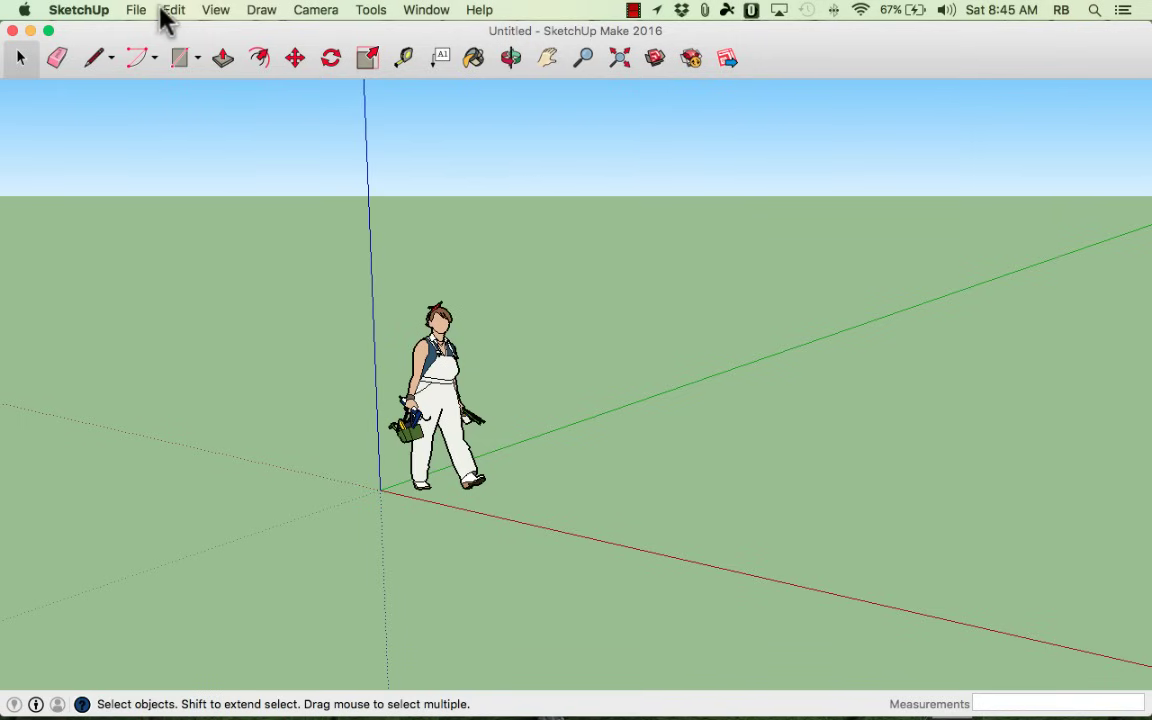
- Show the Large Tool Set palette
left_click(217, 11)
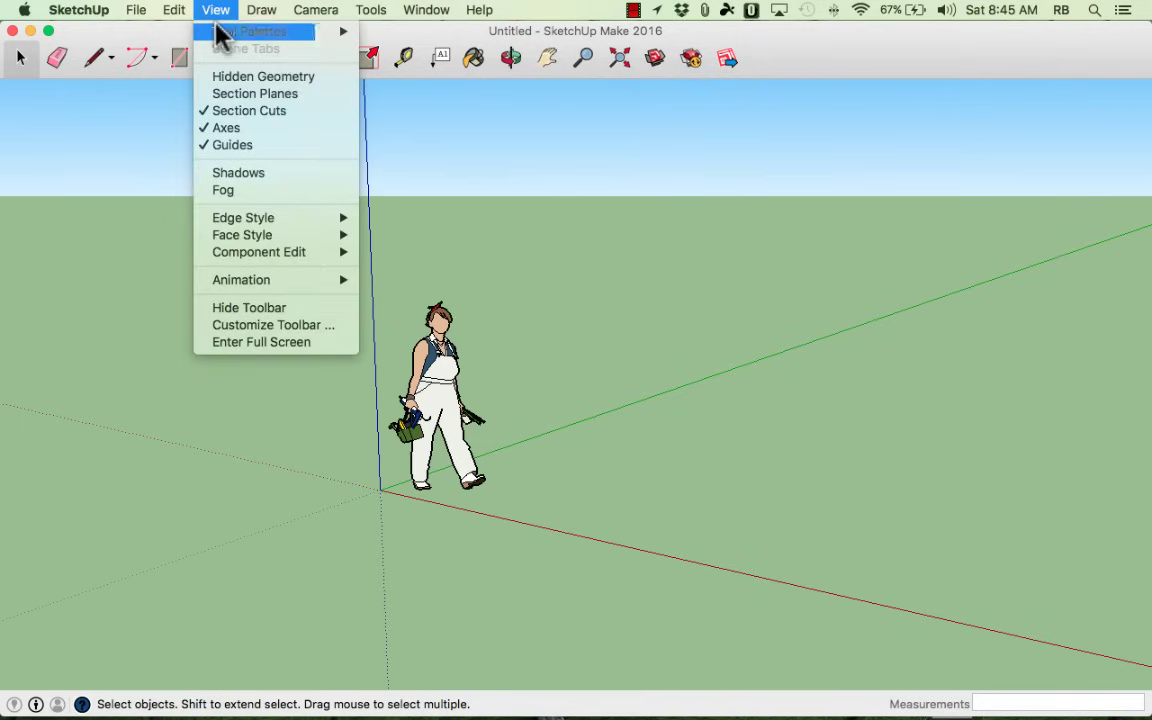
mouse_move(222, 33)
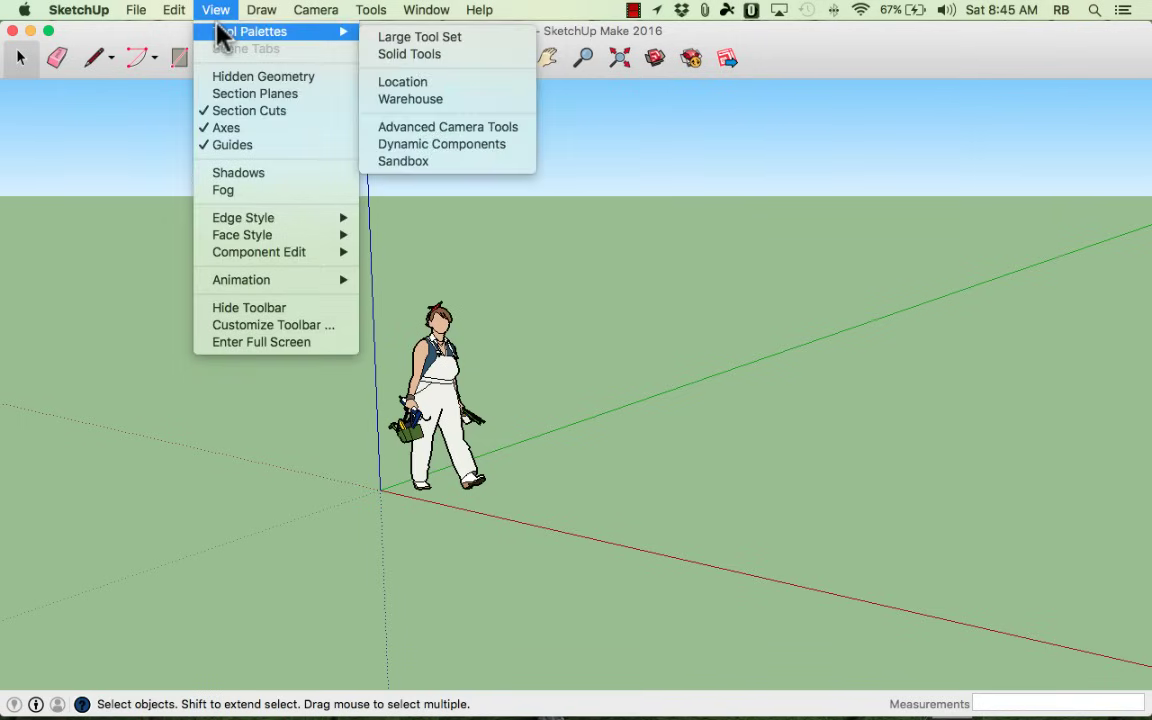
left_click(411, 38)
left_click(370, 12)
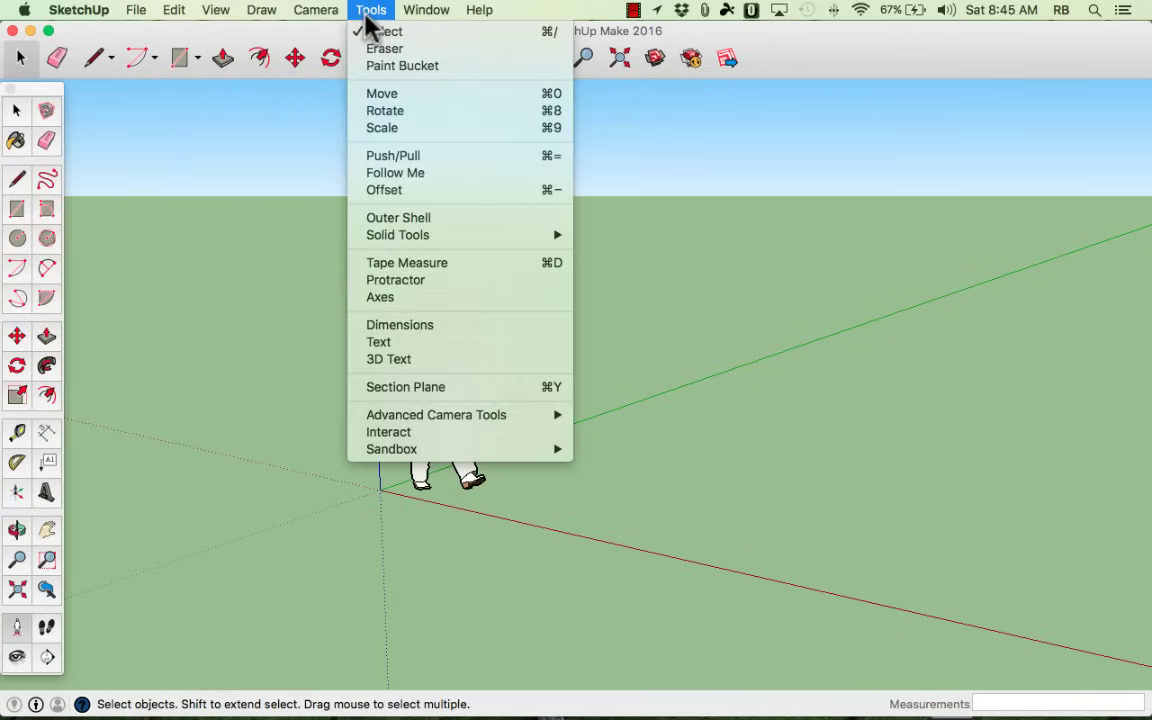
mouse_move(211, 20)
mouse_move(257, 33)
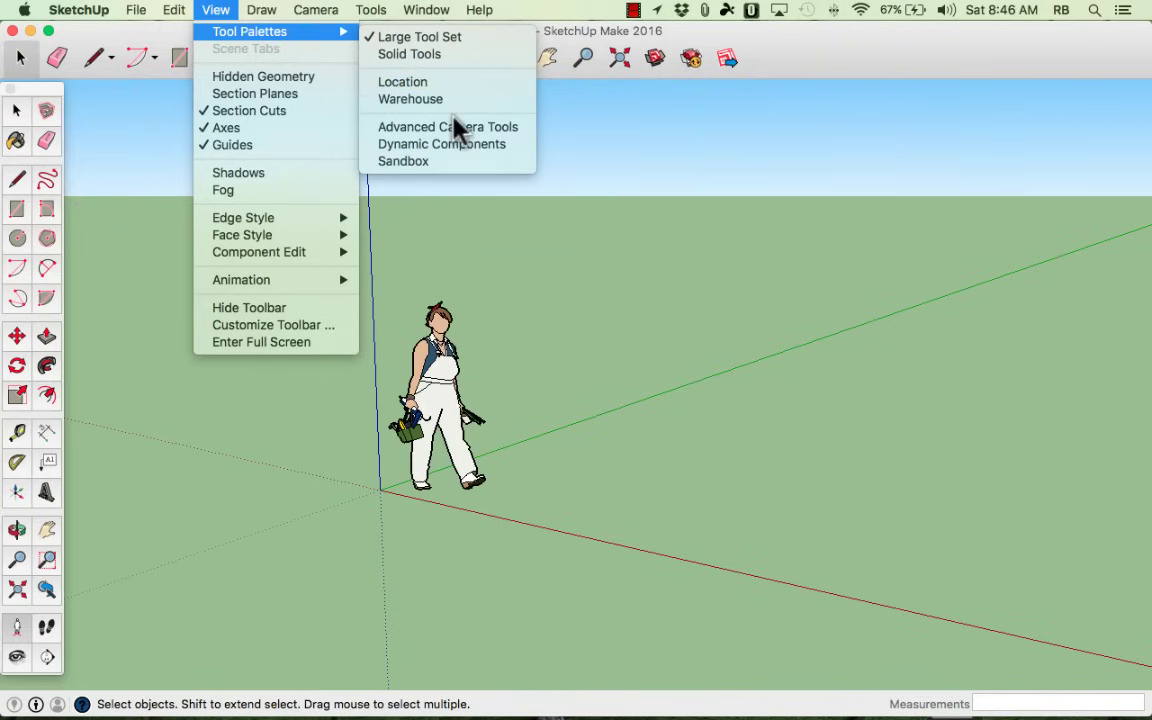
left_click(616, 212)
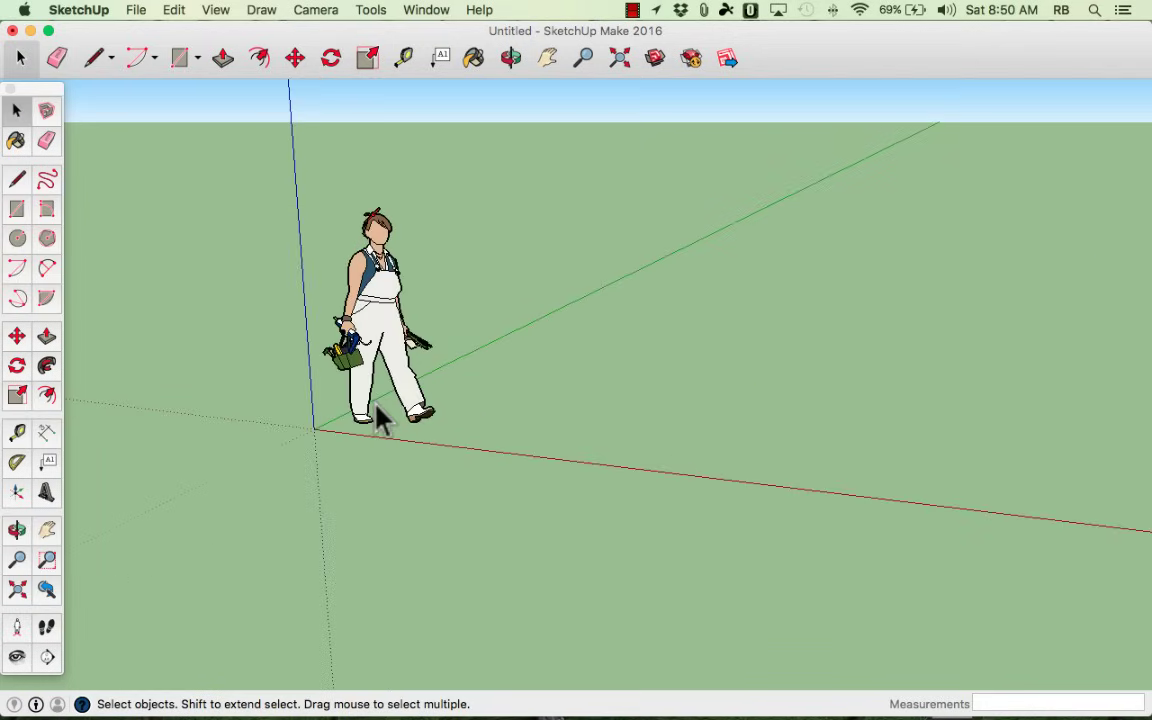
scroll(380, 419, "up", 2)
scroll(380, 419, "down", 2)
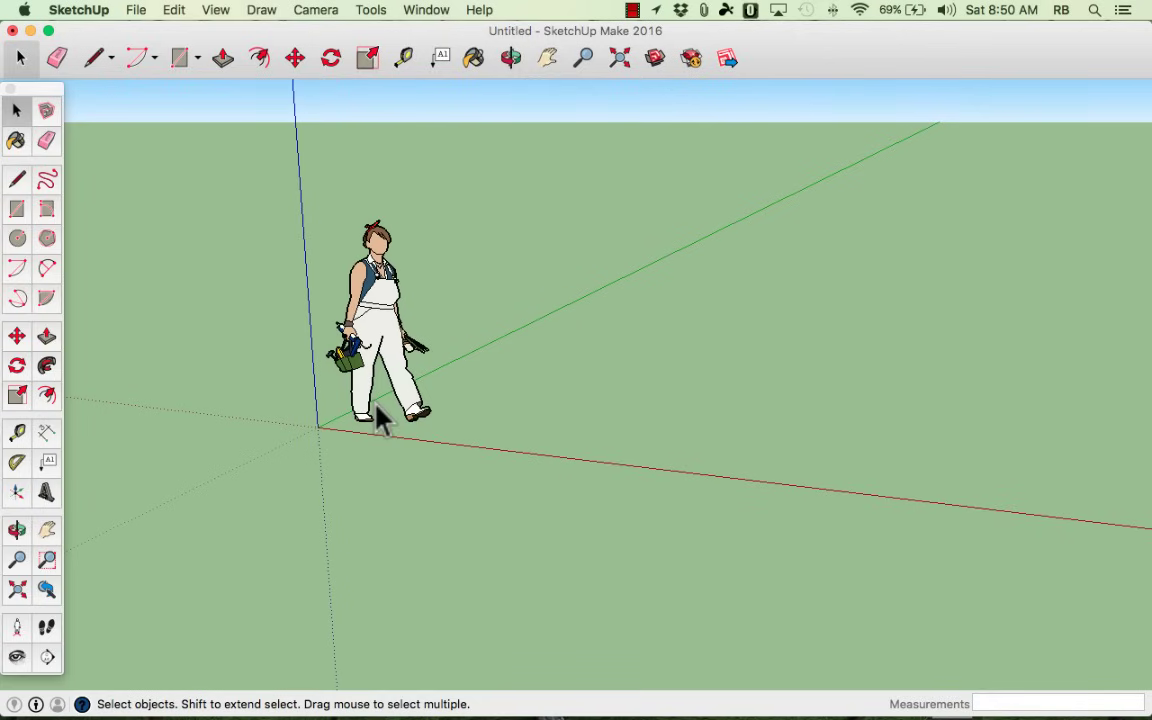
scroll(380, 419, "up", 3)
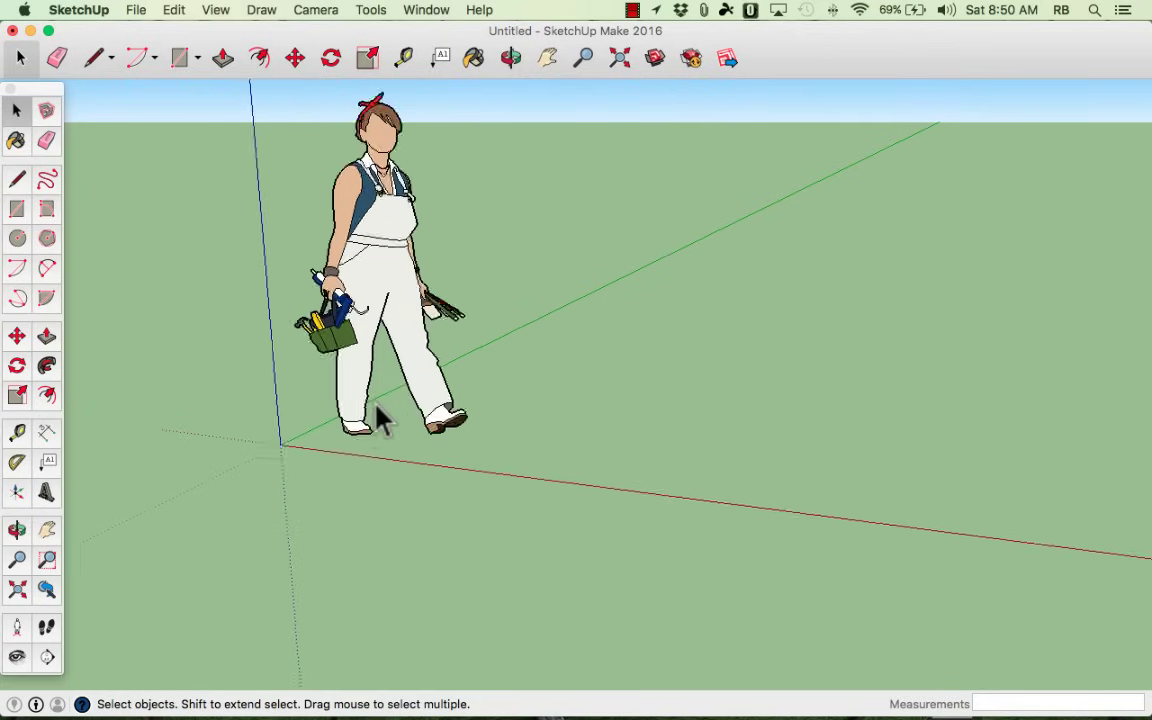
scroll(380, 419, "down", 2)
scroll(380, 419, "down", 3)
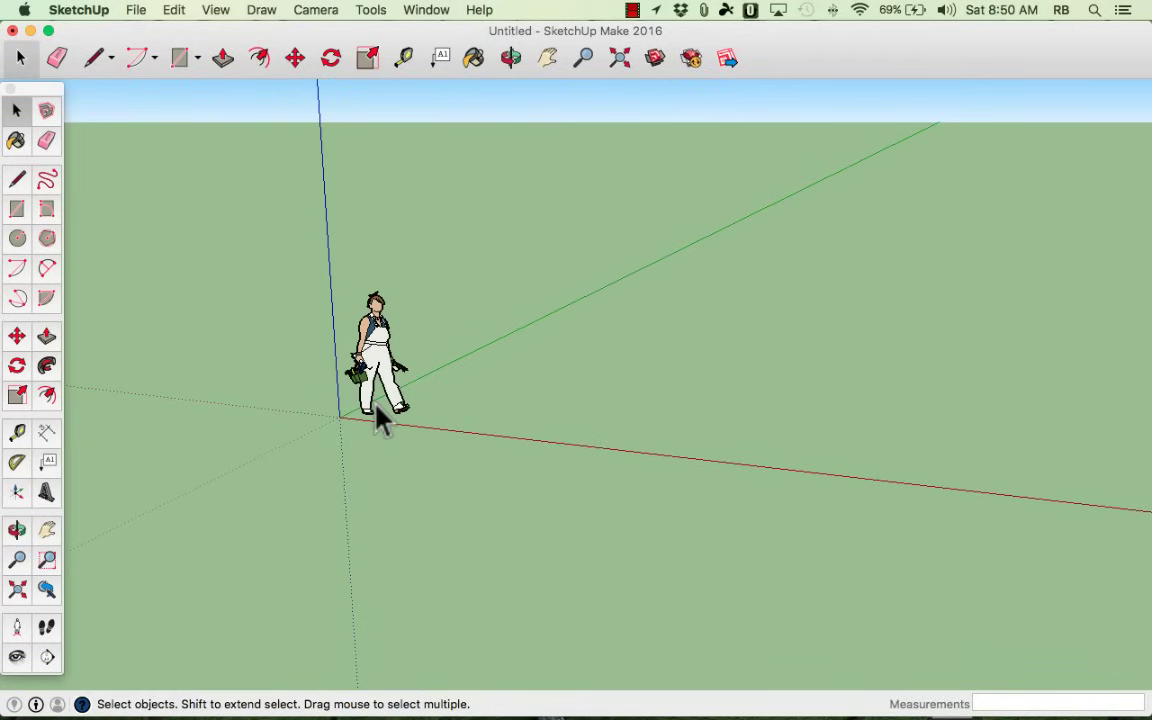
scroll(380, 419, "up", 3)
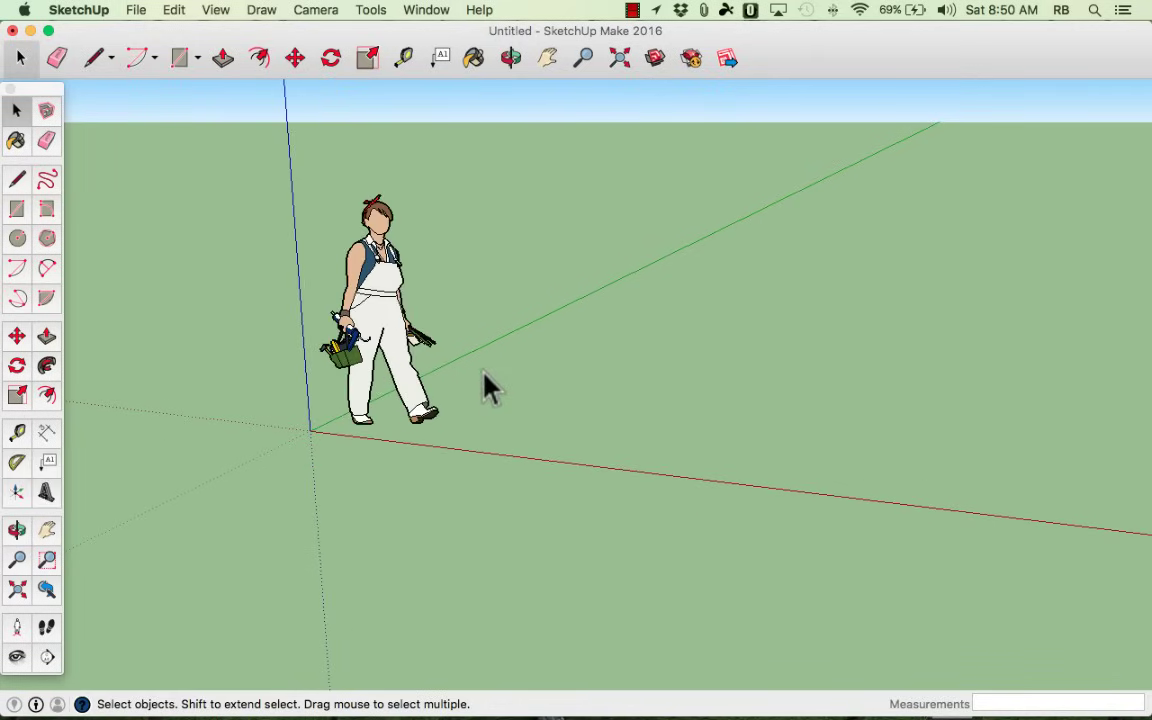
- Orbit and zoom around the standing figure to examine the drawing axes and horizon from different angles
left_click(511, 60)
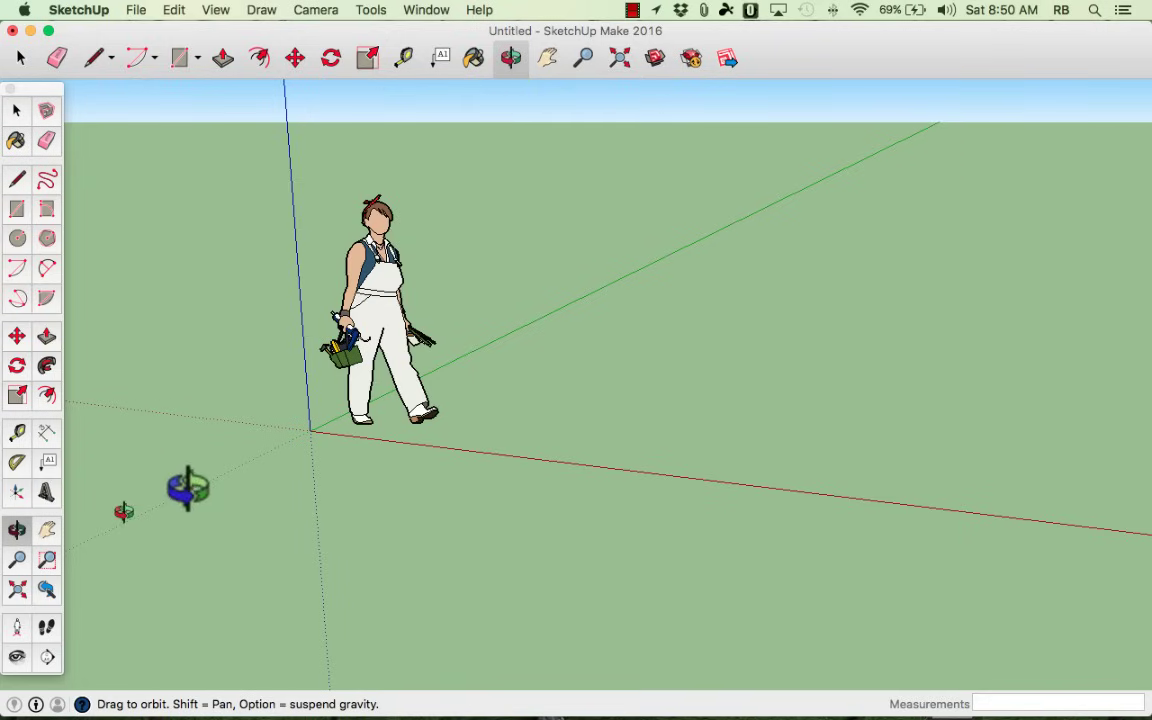
left_click_drag(458, 314, 527, 344)
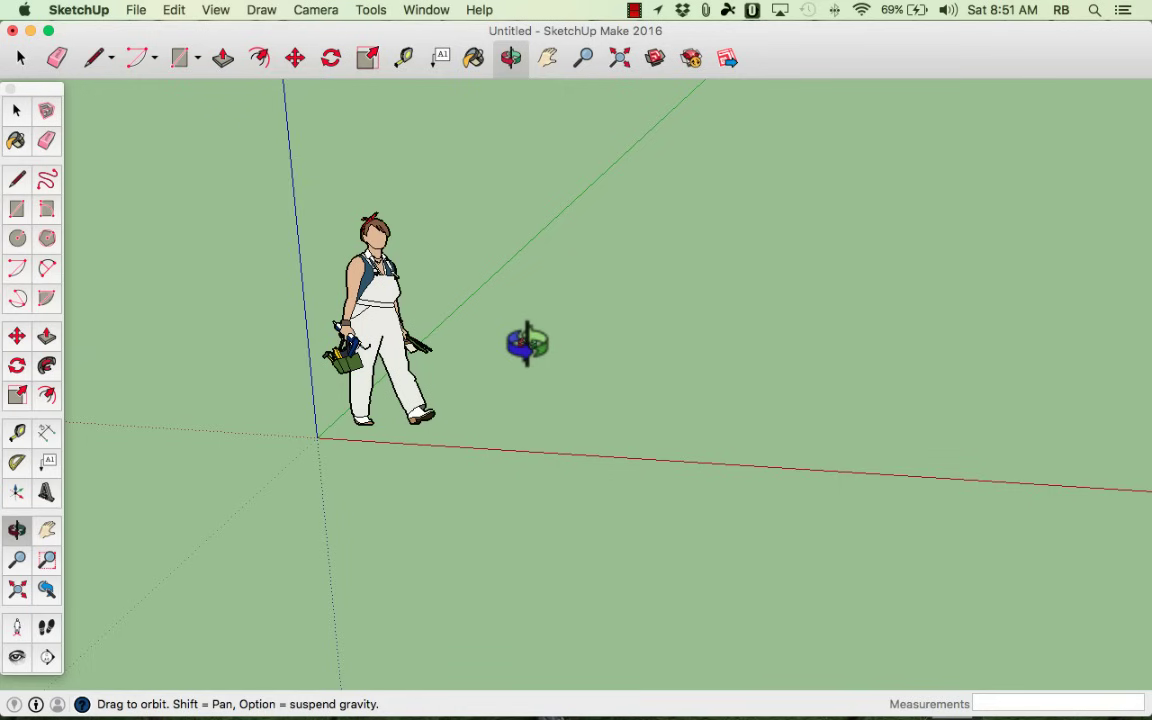
left_click_drag(527, 344, 570, 313)
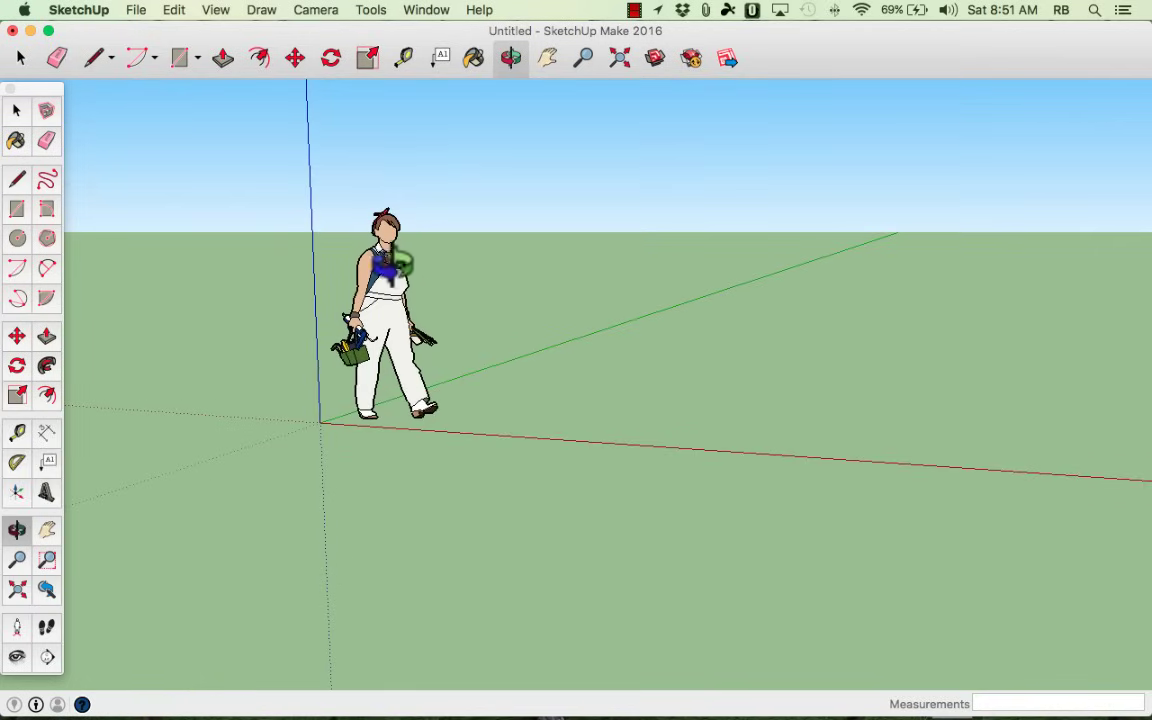
left_click_drag(411, 424, 413, 257)
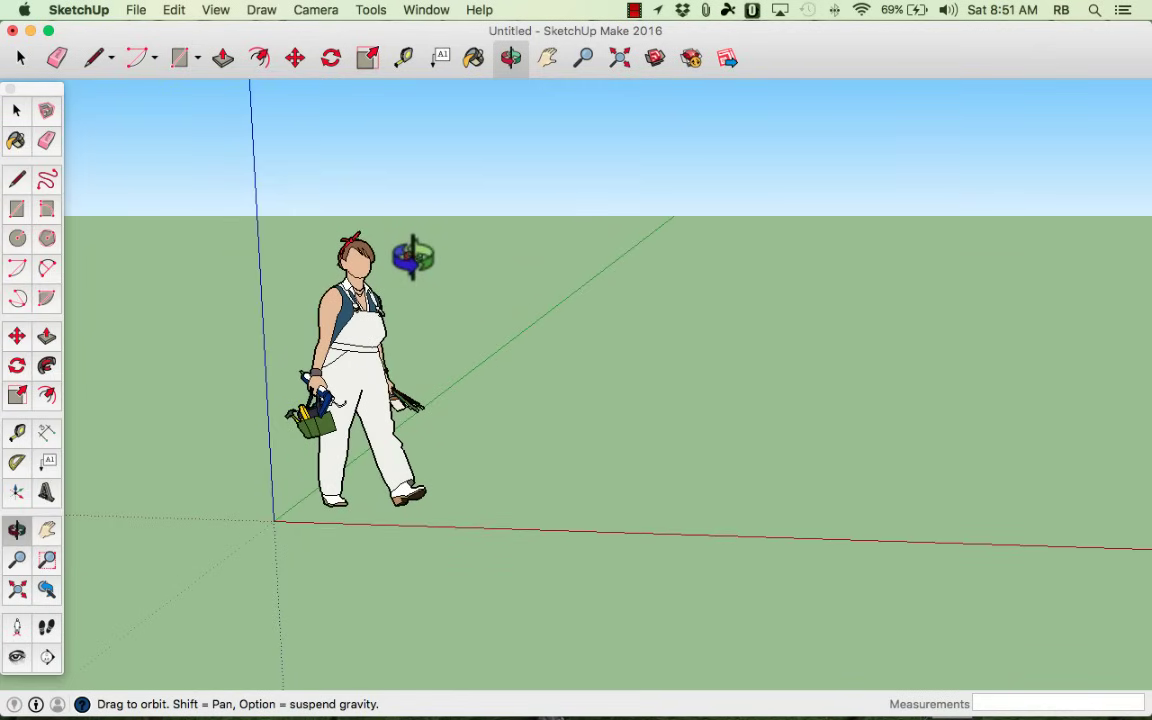
left_click_drag(413, 257, 416, 265)
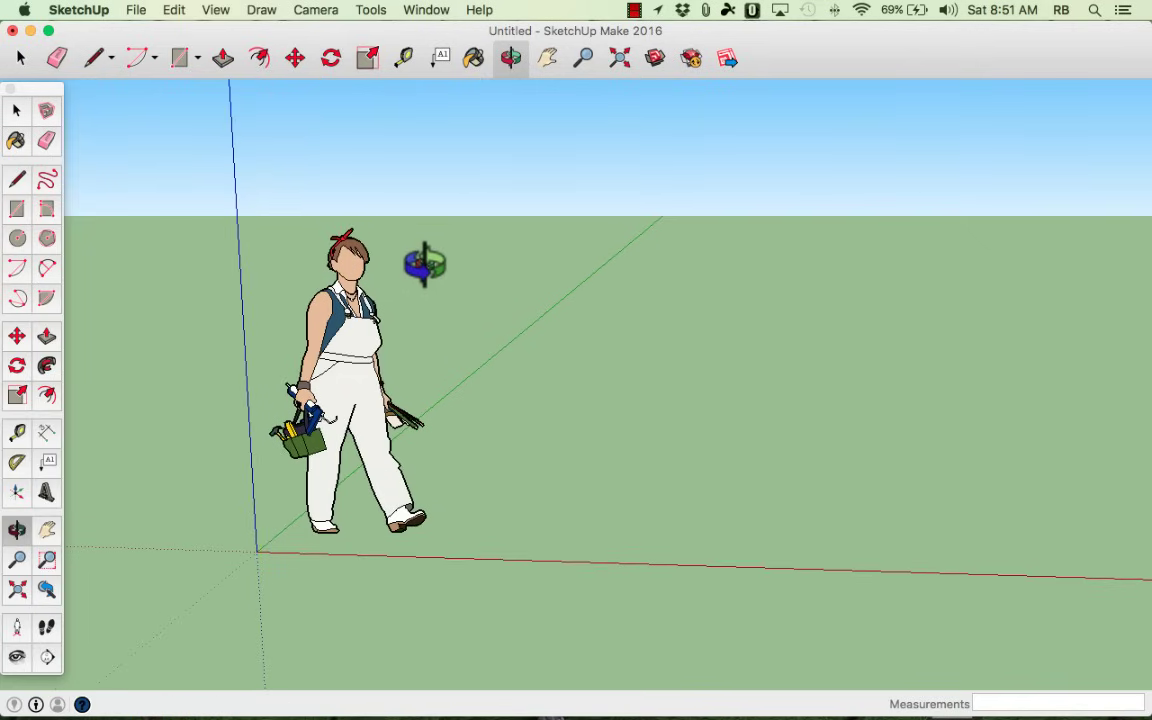
left_click(510, 70)
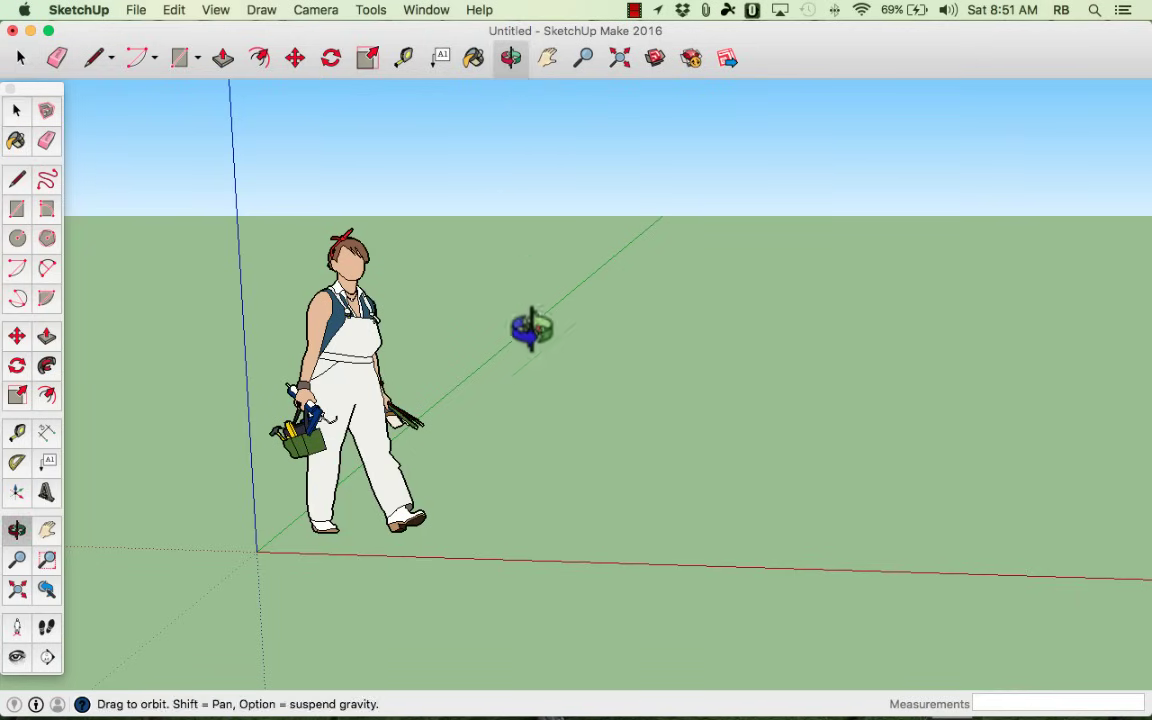
left_click_drag(506, 380, 553, 393)
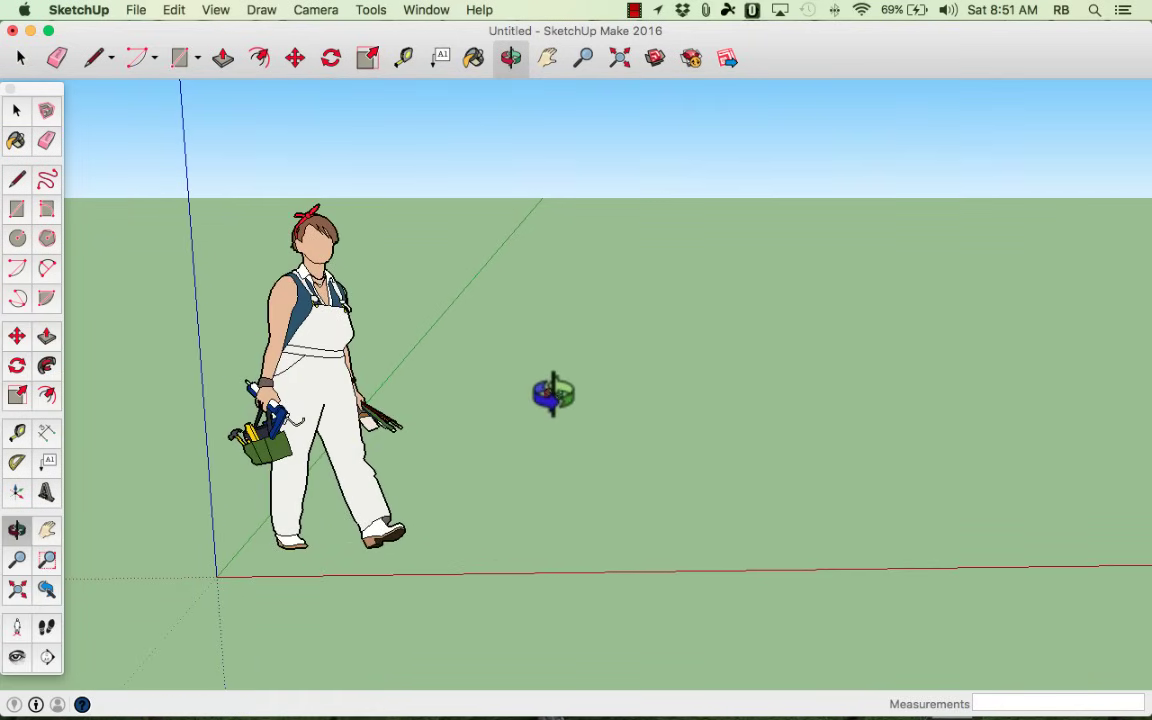
left_click(17, 115)
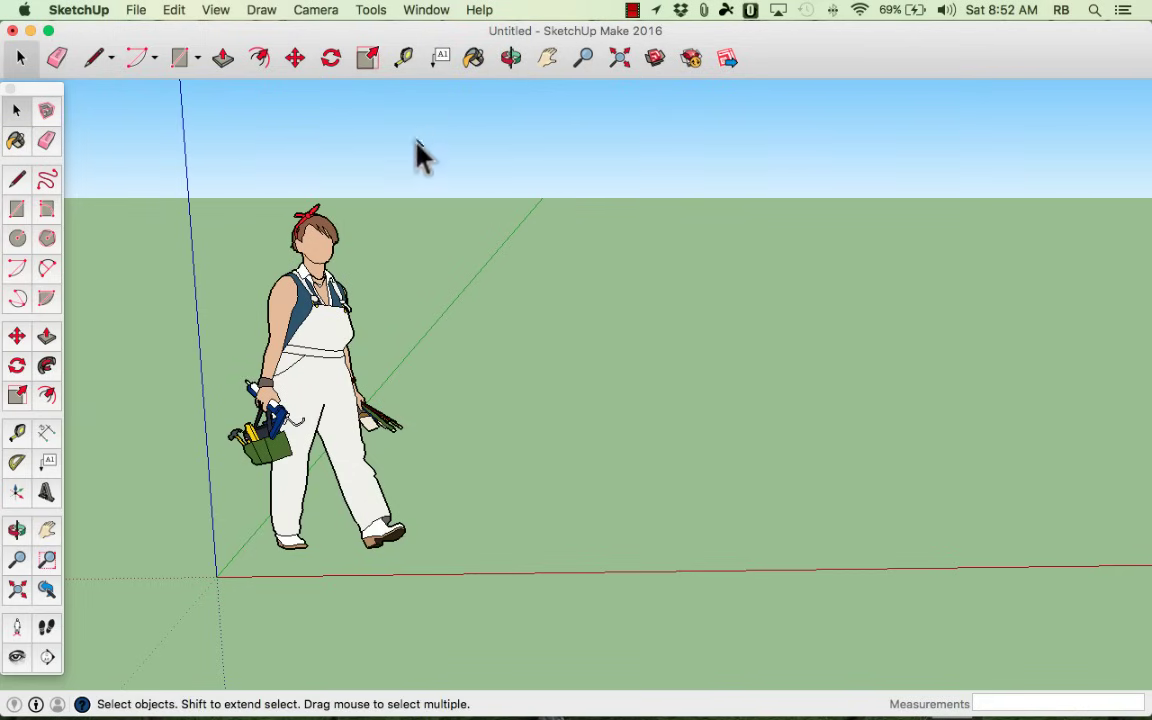
scroll(440, 354, "down", 2)
middle_click_drag(440, 354, 643, 380)
left_click_drag(643, 380, 424, 329)
key("space")
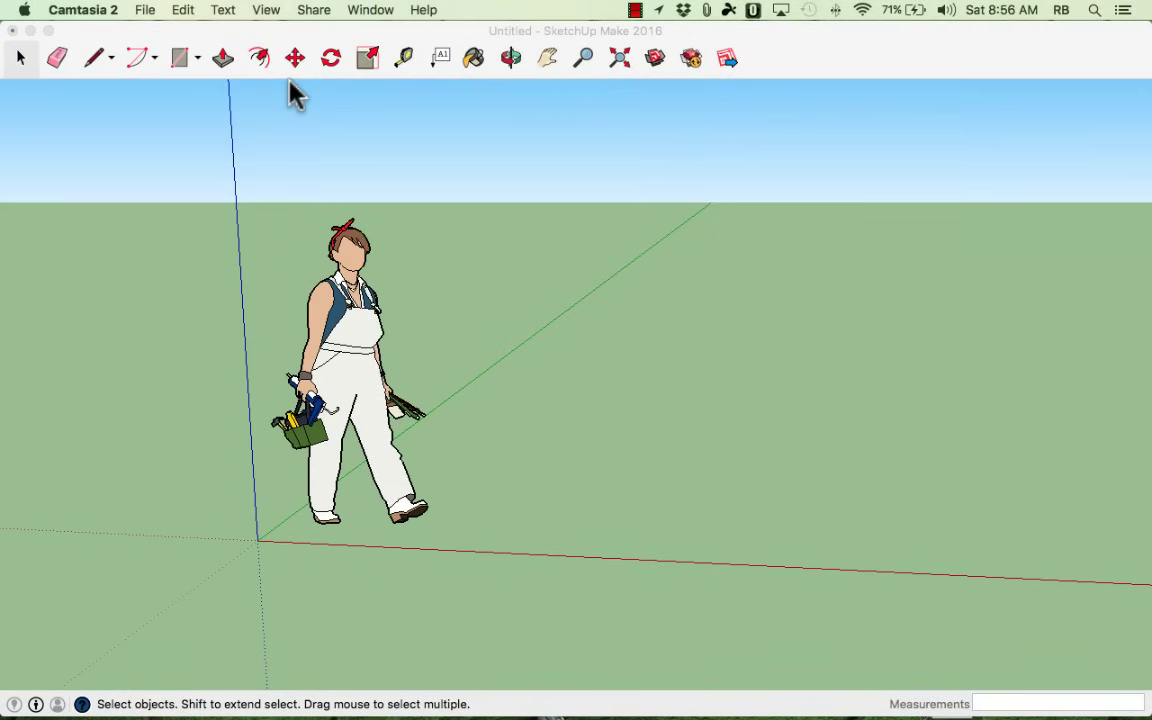
- View the figure in the Top, Bottom and Left standard views, return to Top, and orbit back to an angled view
left_click(310, 68)
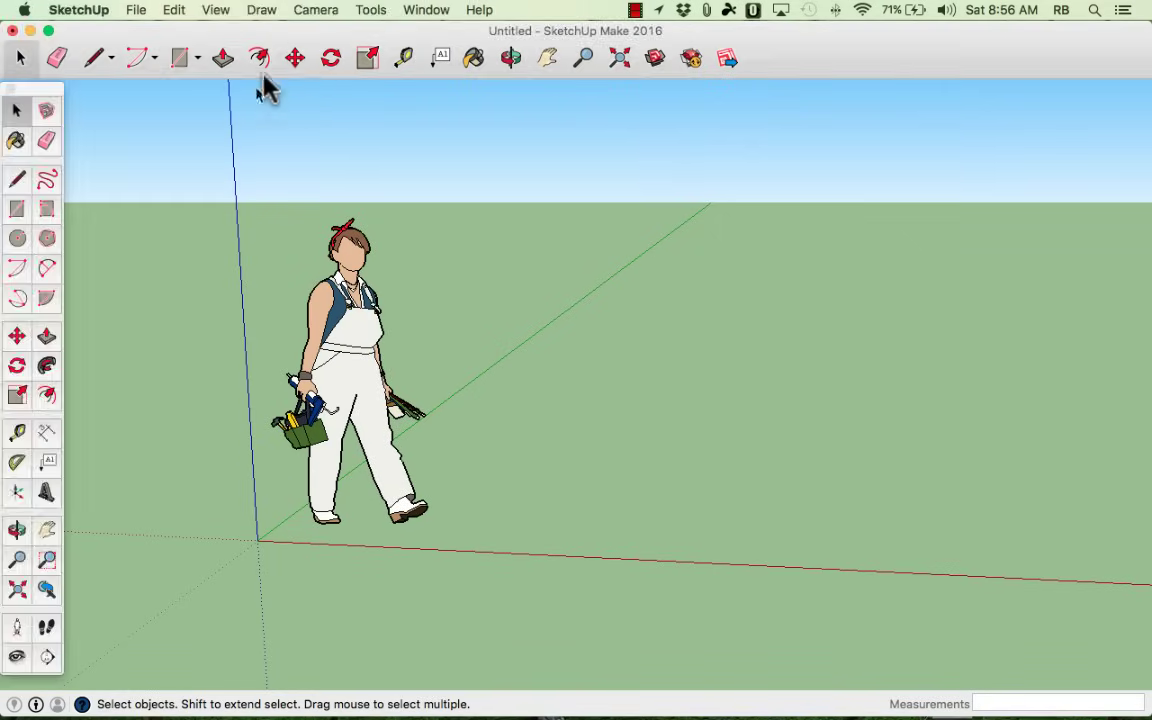
left_click(318, 12)
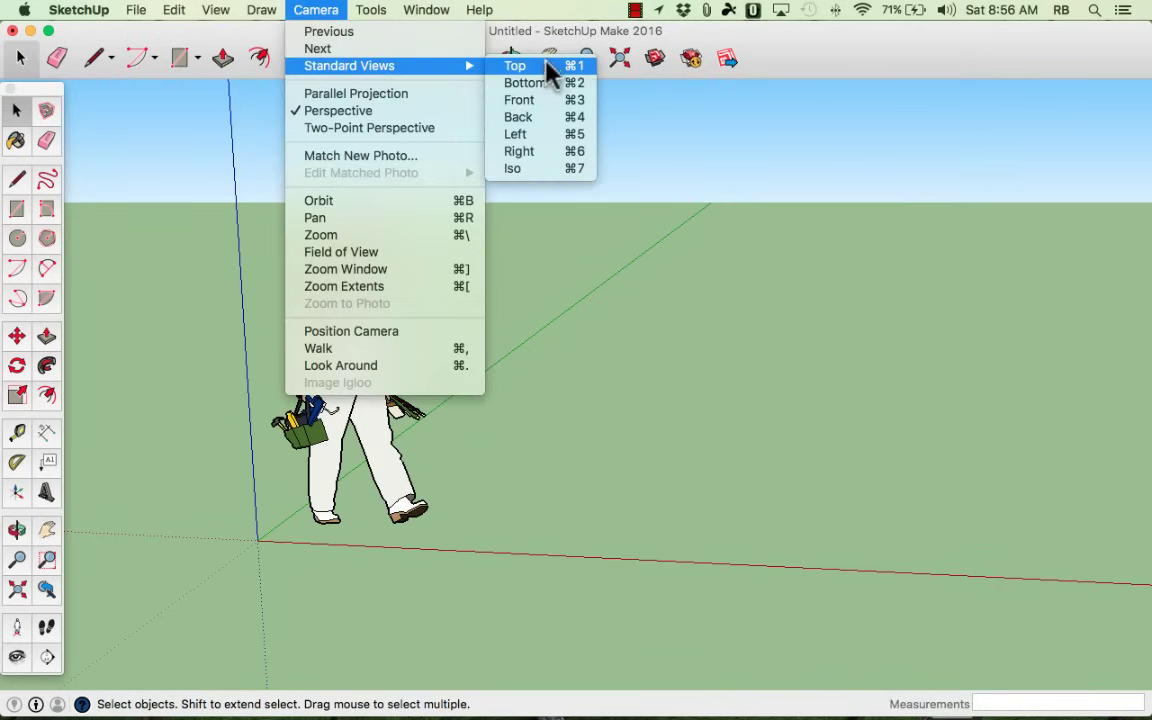
left_click(550, 64)
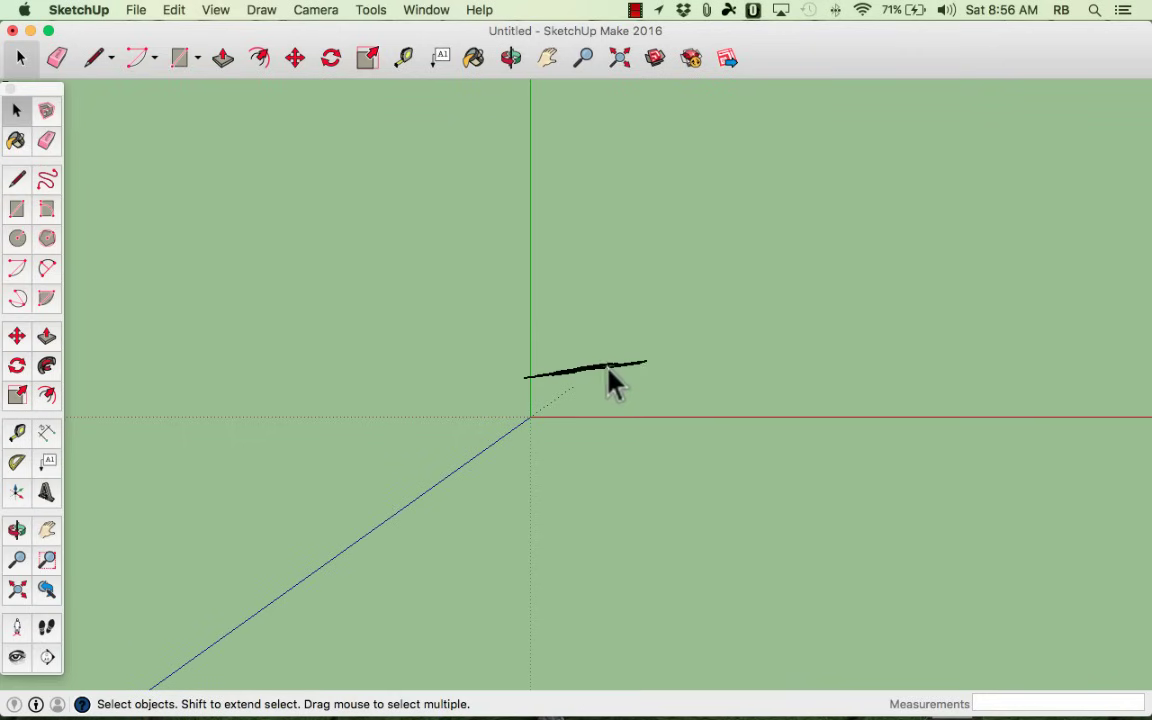
scroll(621, 405, "up", 2)
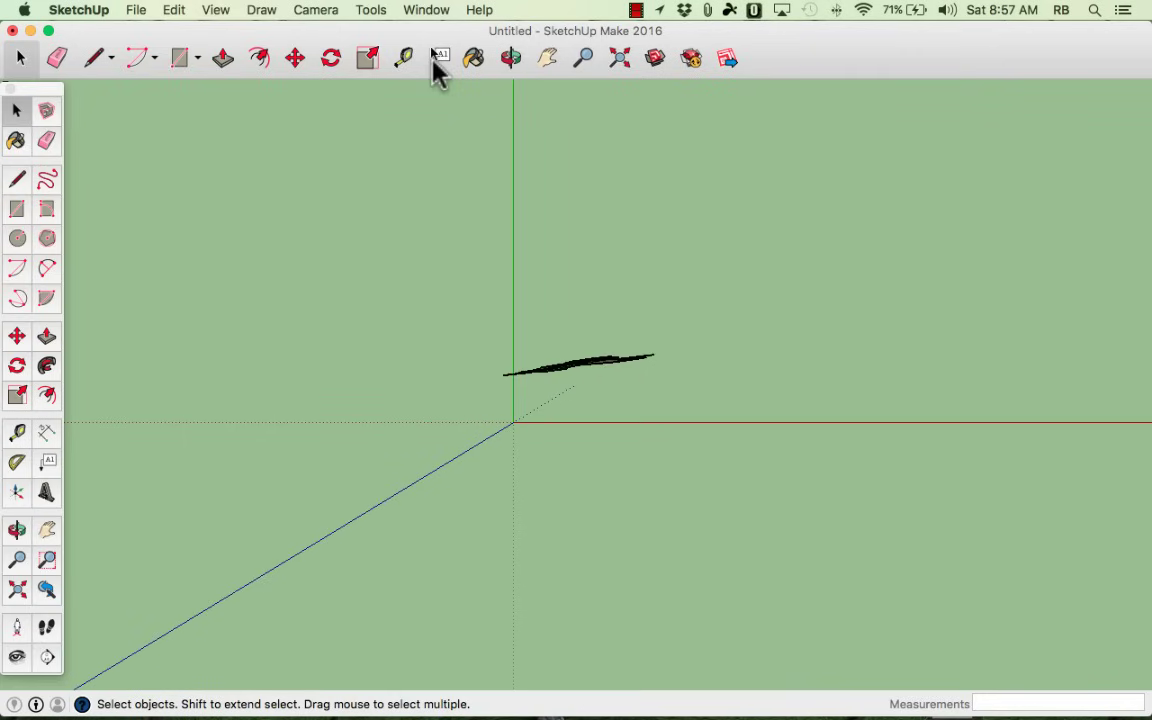
left_click(327, 12)
mouse_move(470, 68)
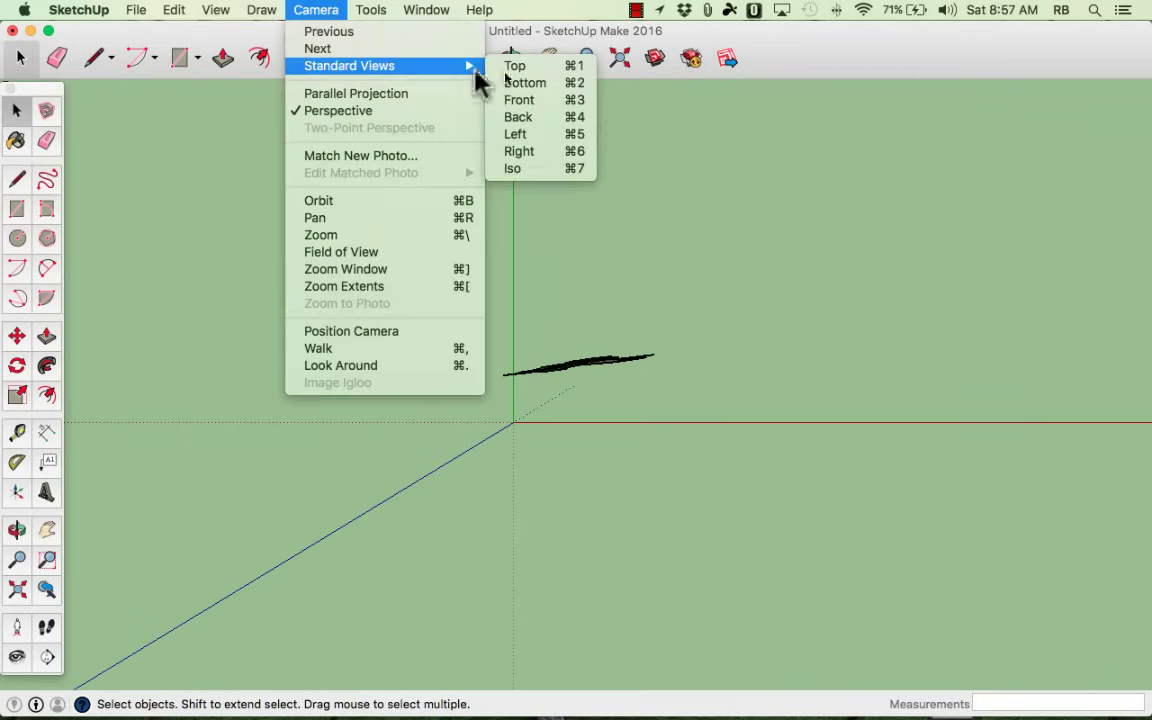
left_click(580, 84)
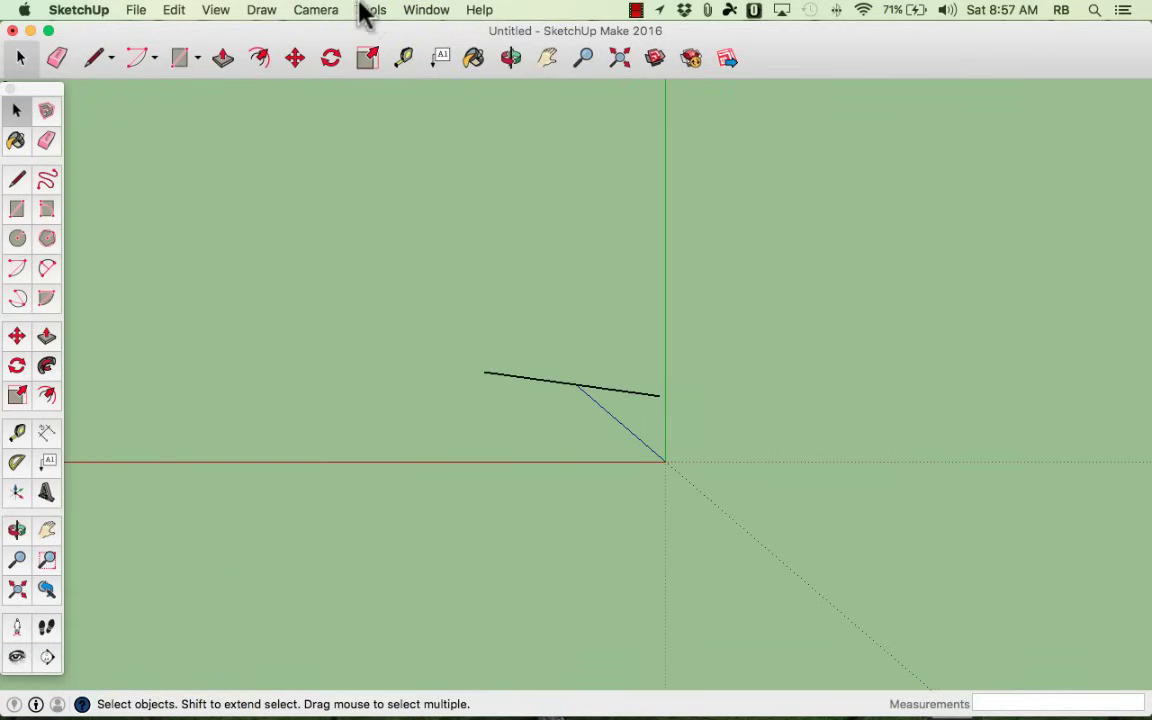
left_click(326, 10)
mouse_move(372, 68)
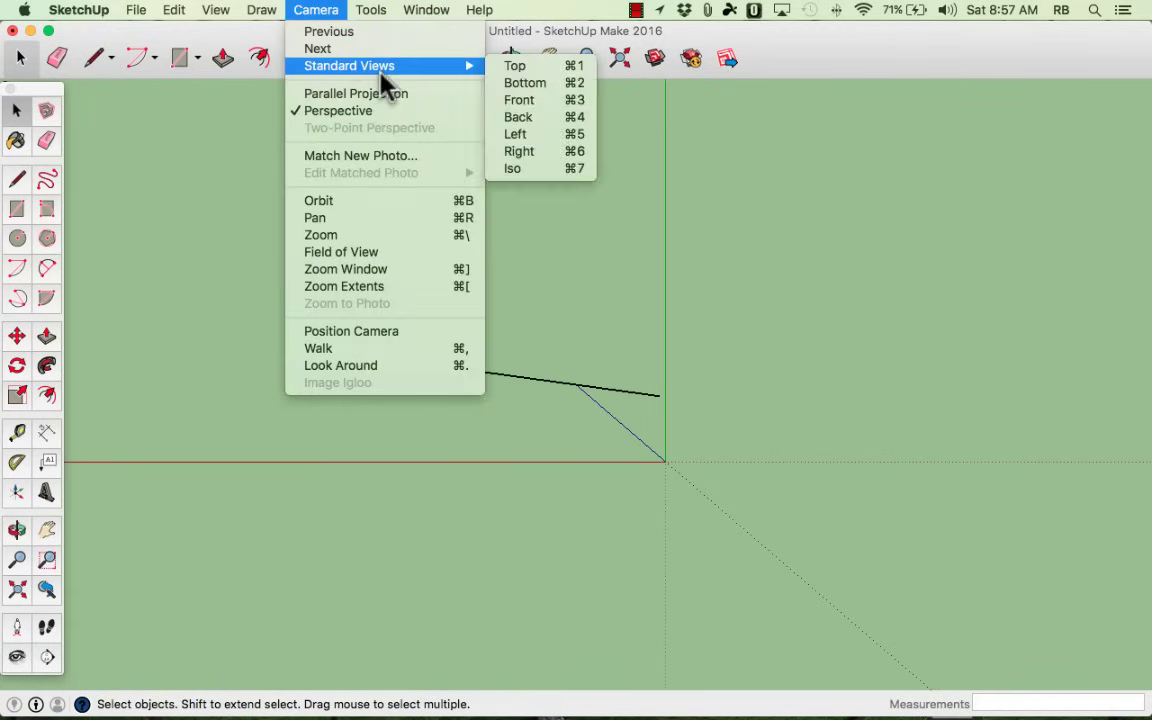
left_click(514, 140)
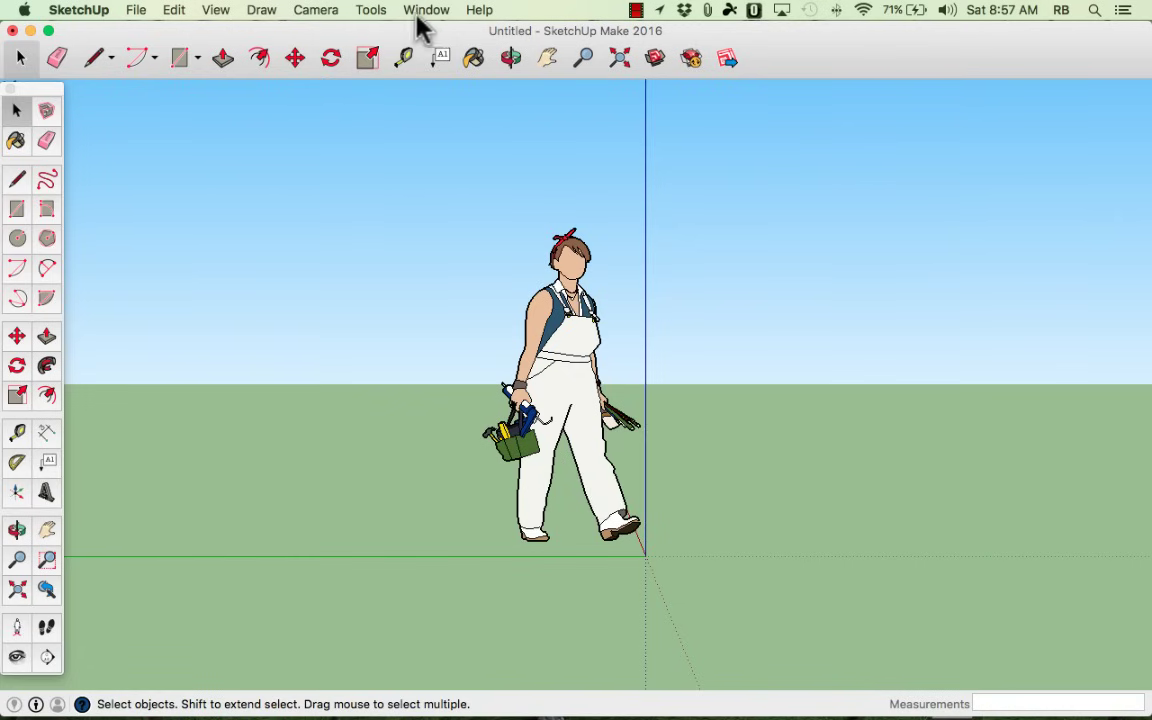
left_click(330, 9)
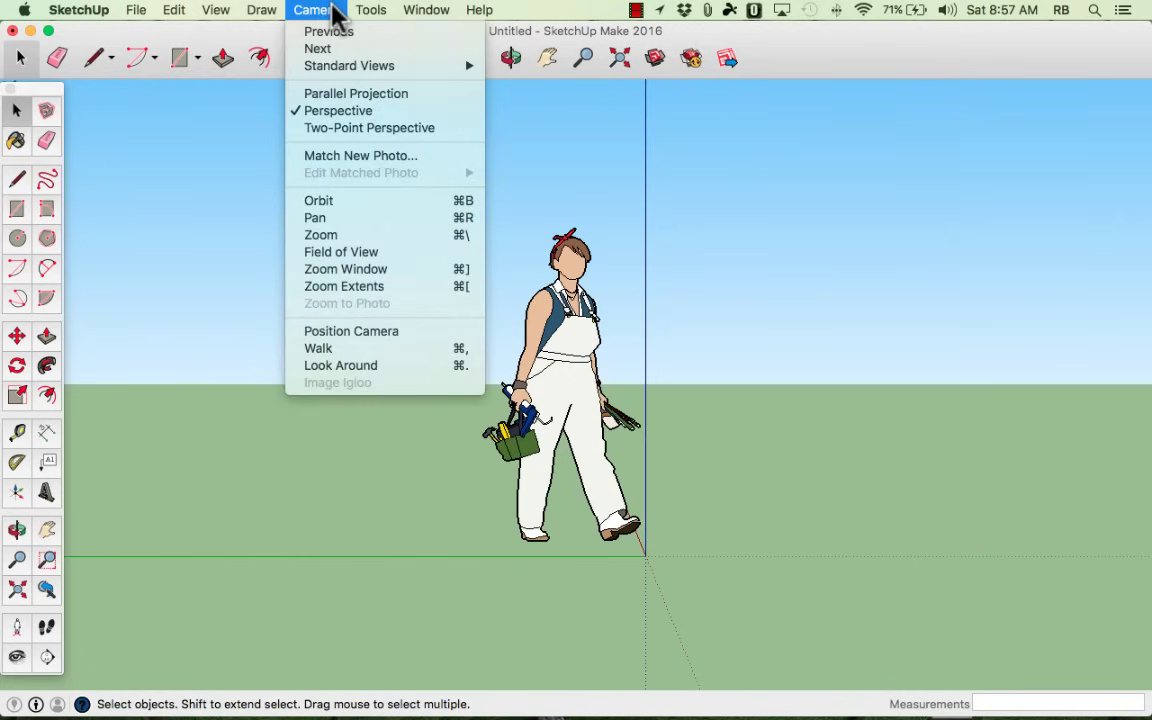
mouse_move(380, 68)
left_click(503, 69)
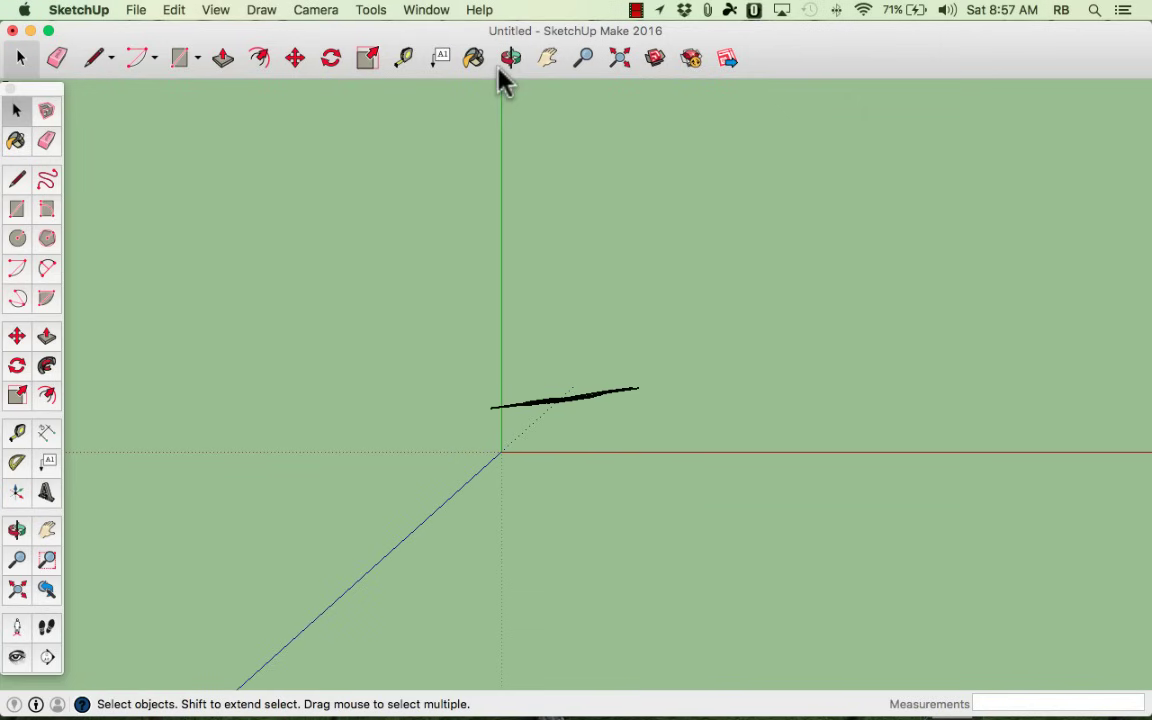
middle_click_drag(668, 408, 470, 115)
middle_click_drag(655, 335, 678, 308)
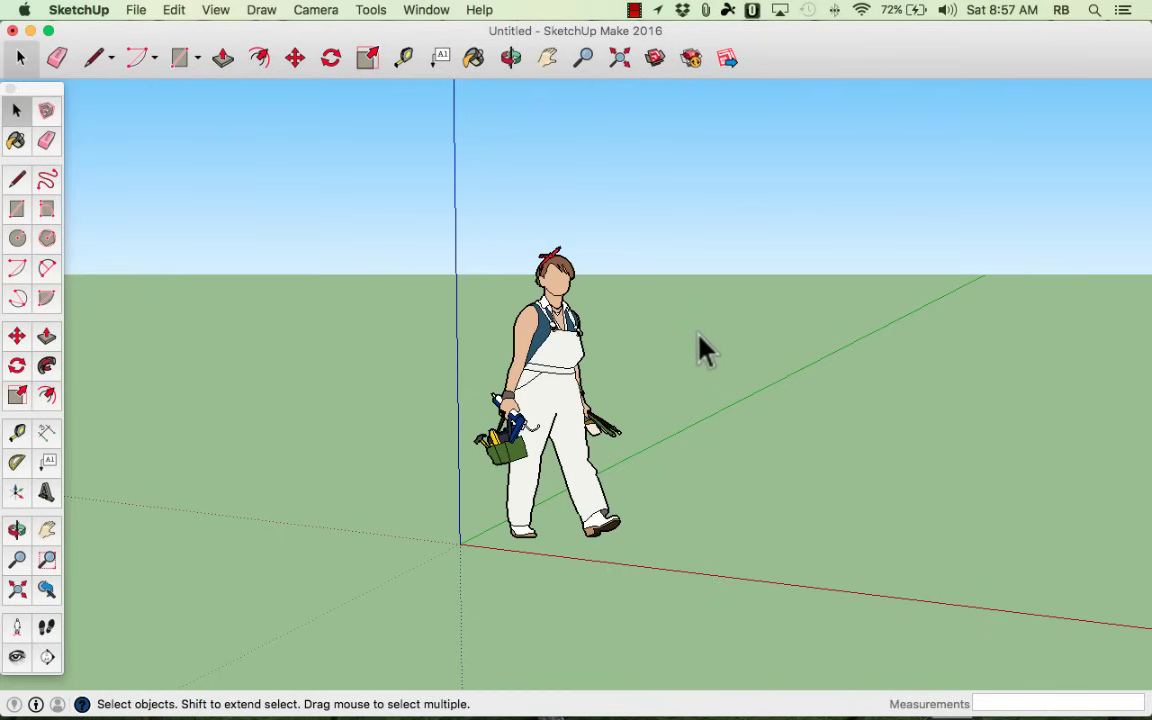
- Delete the standing figure from the model and undo the erase
left_click(553, 380)
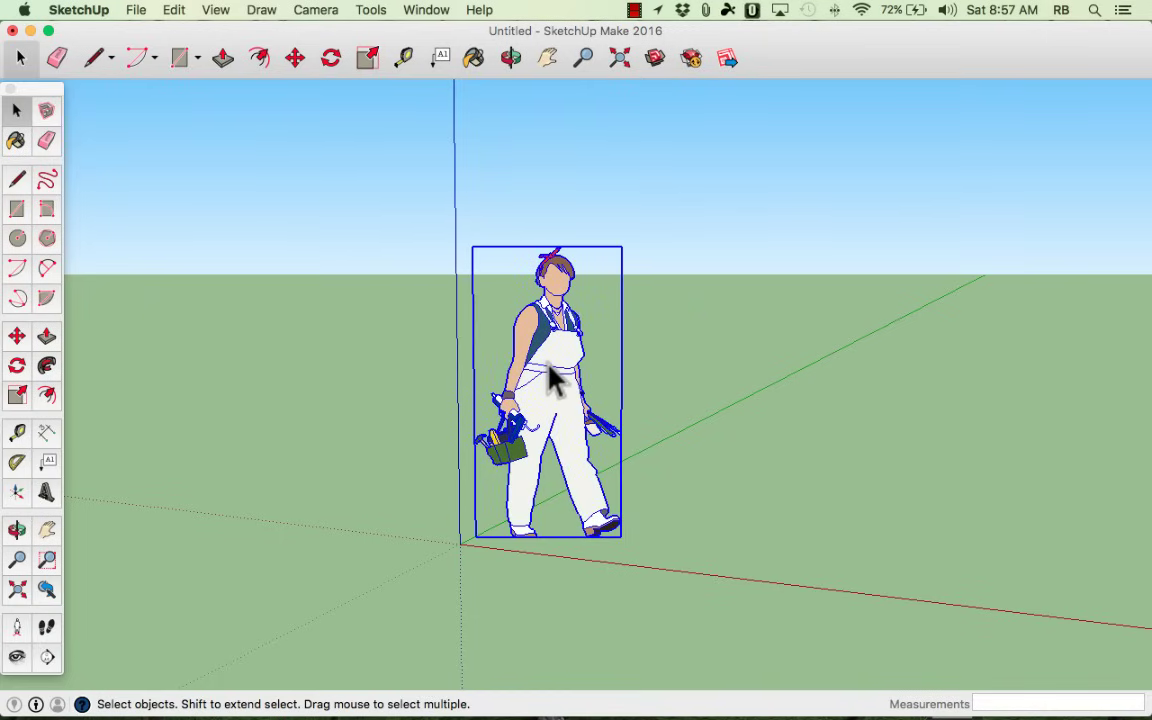
key("Delete")
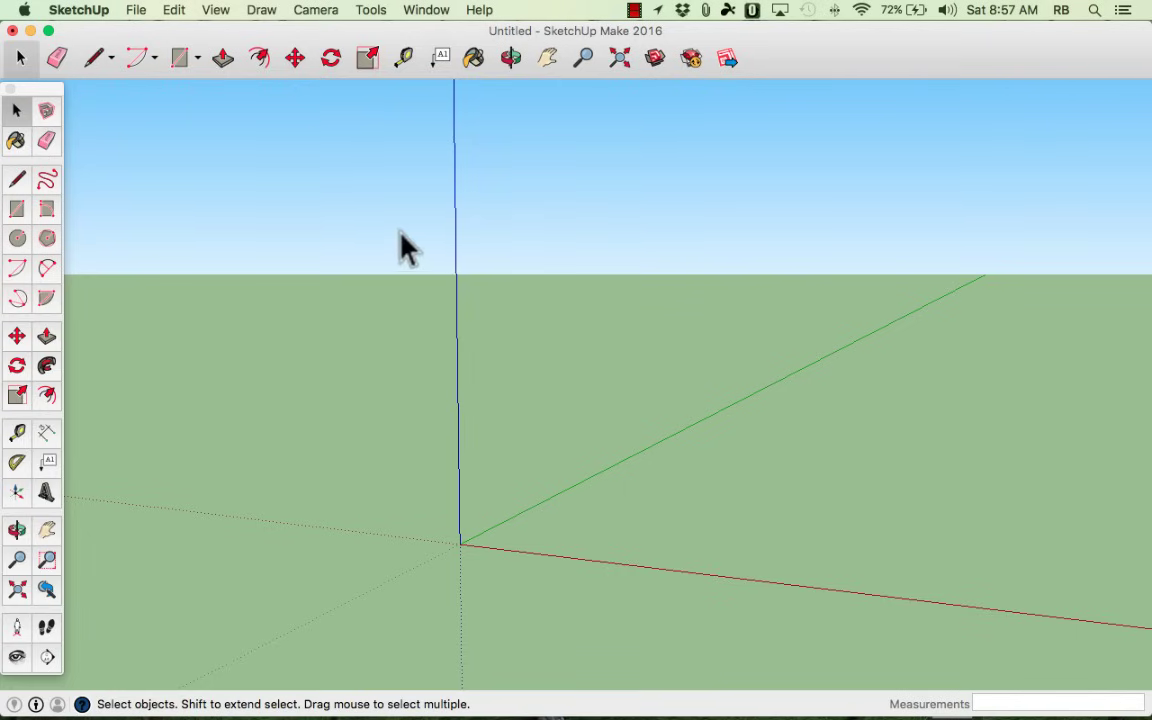
left_click(172, 10)
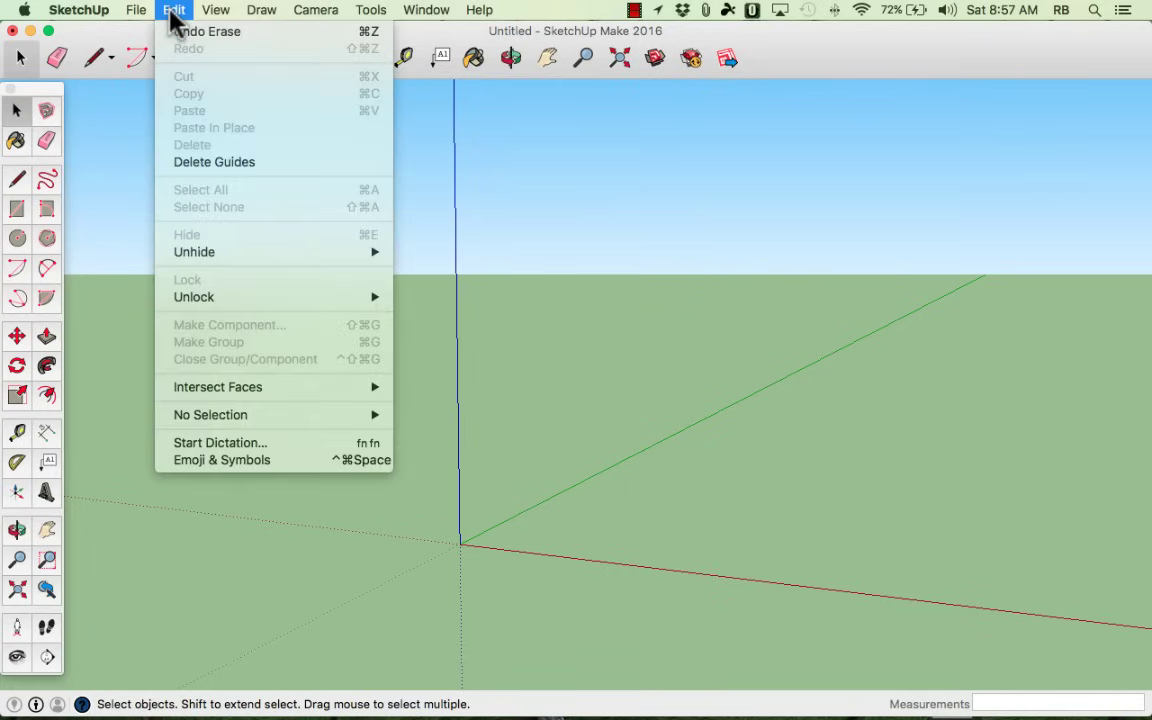
left_click(180, 33)
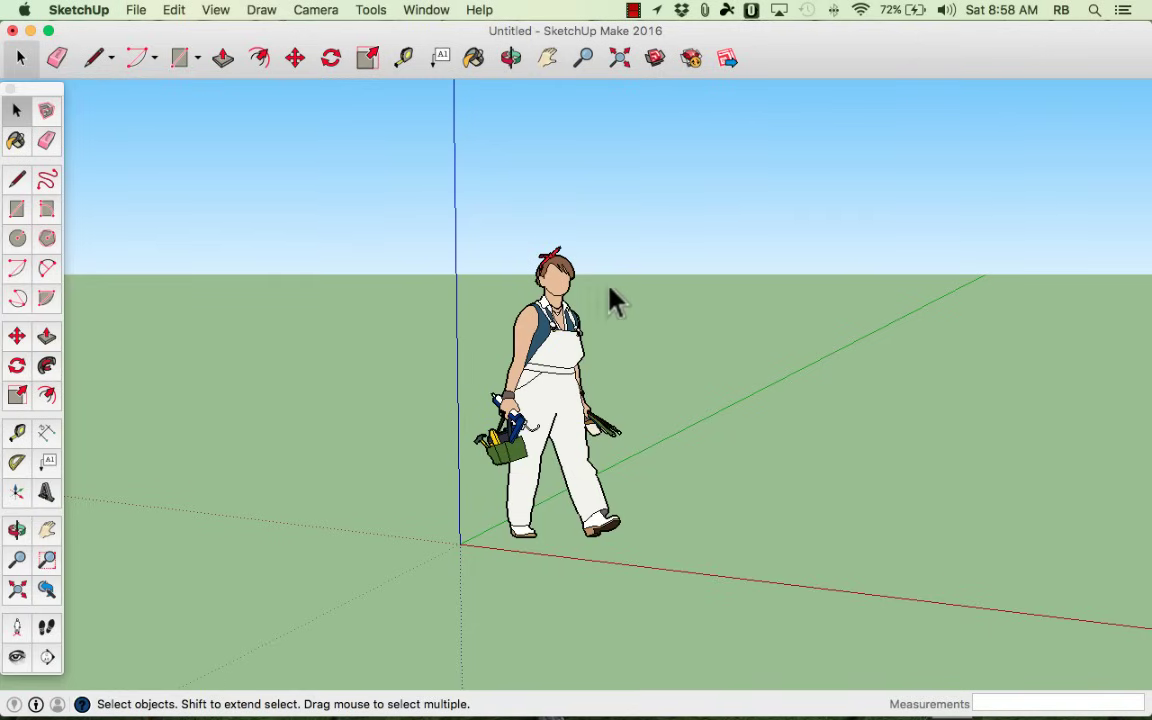
- Switch to the Top standard view and select the figure beside the origin
left_click(316, 10)
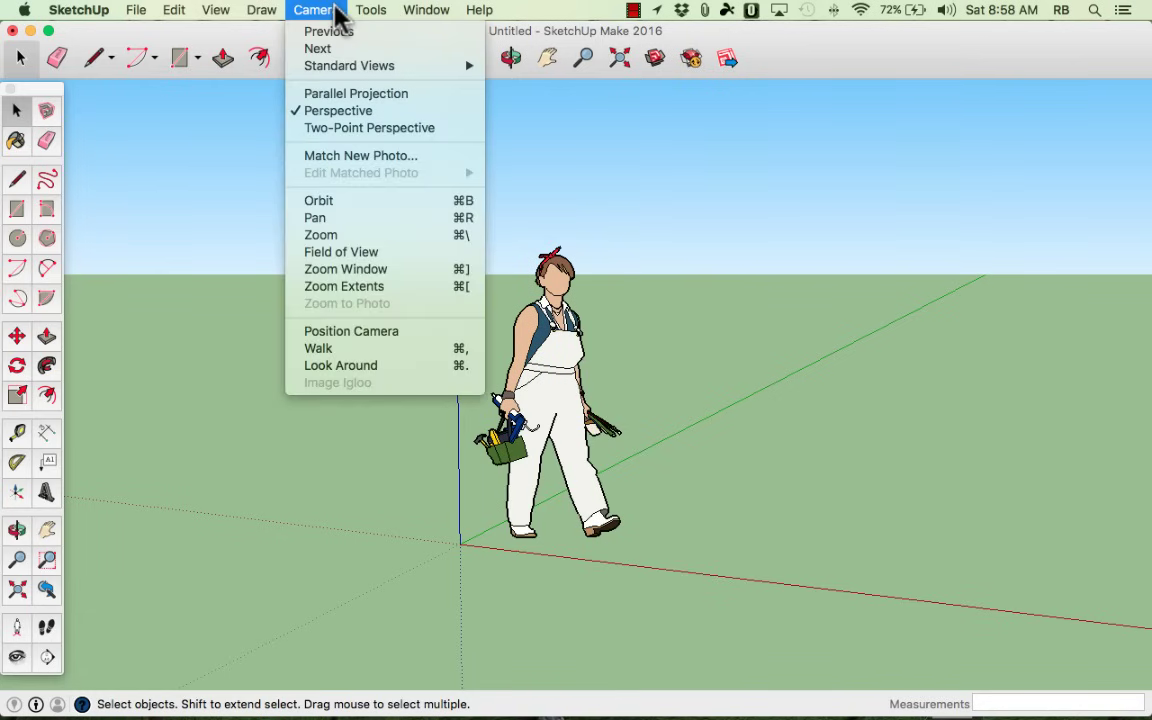
mouse_move(365, 66)
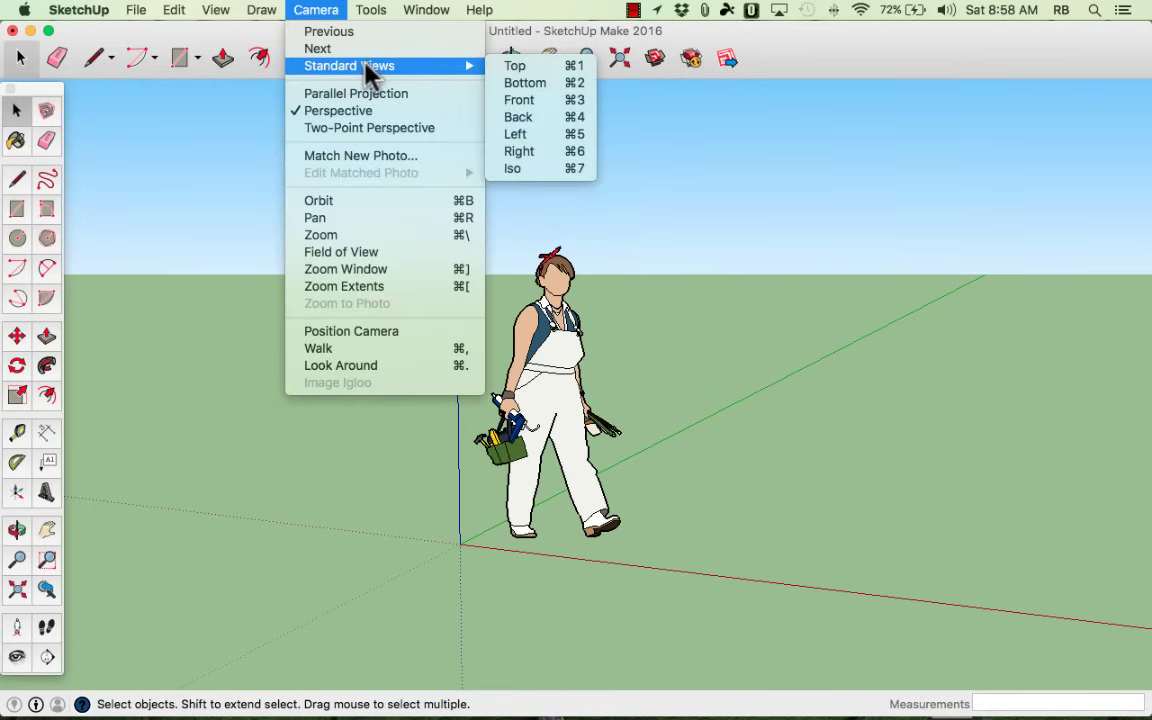
left_click(570, 69)
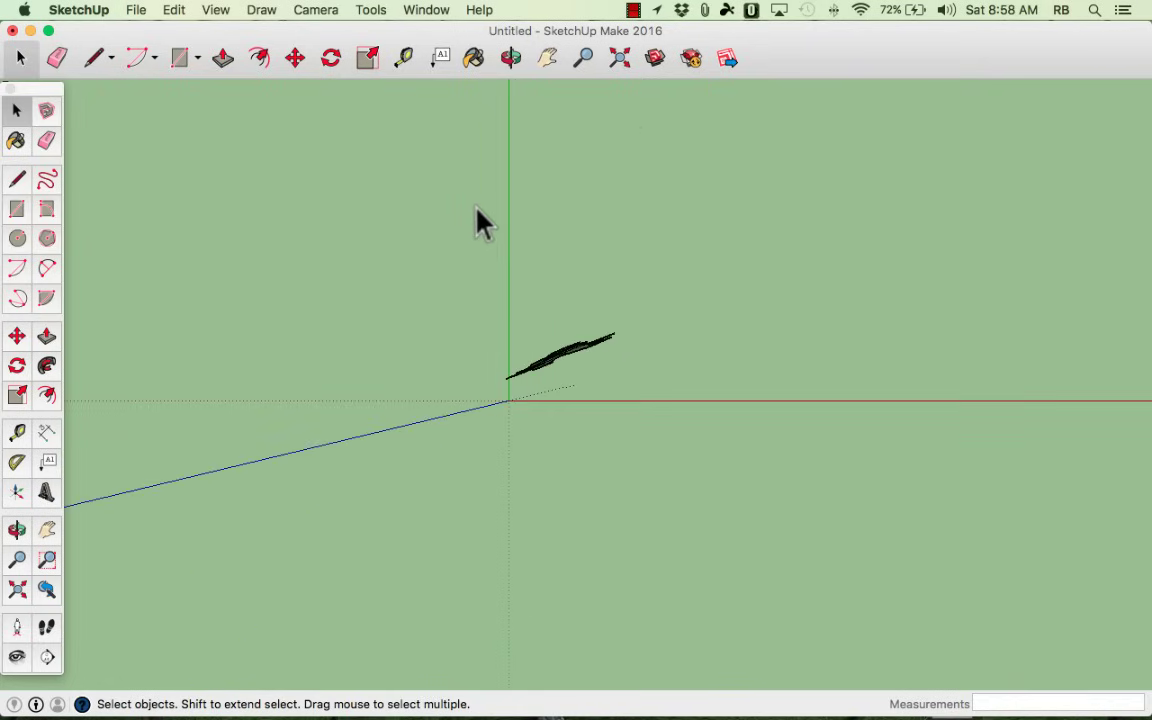
left_click_drag(445, 239, 585, 340)
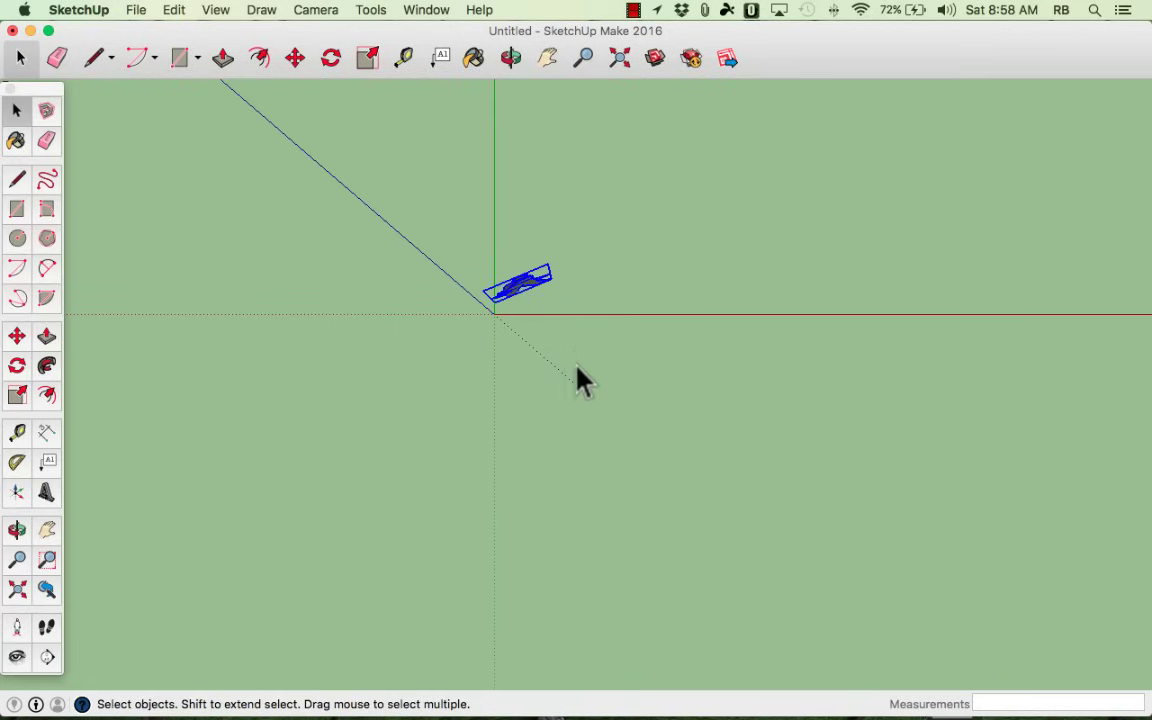
- Draw a closed rectangle around the origin with the Line tool, about 61' 9" along the red axis by 35' 6" along the green axis
left_click(17, 181)
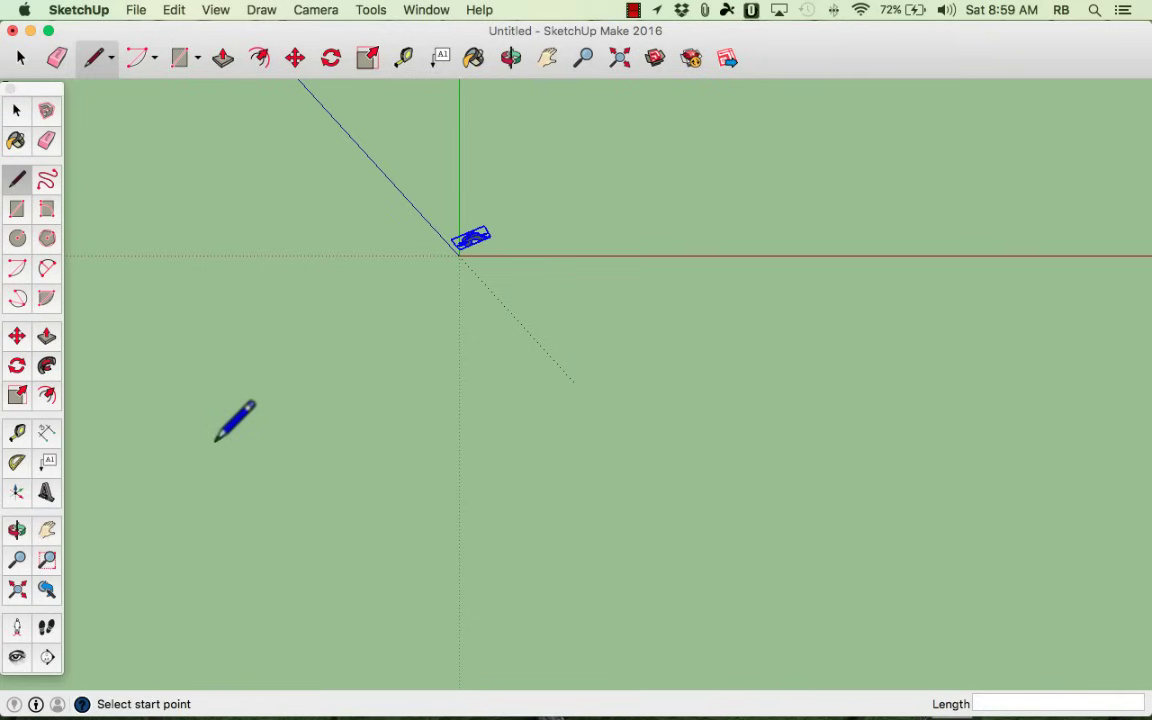
left_click(134, 458)
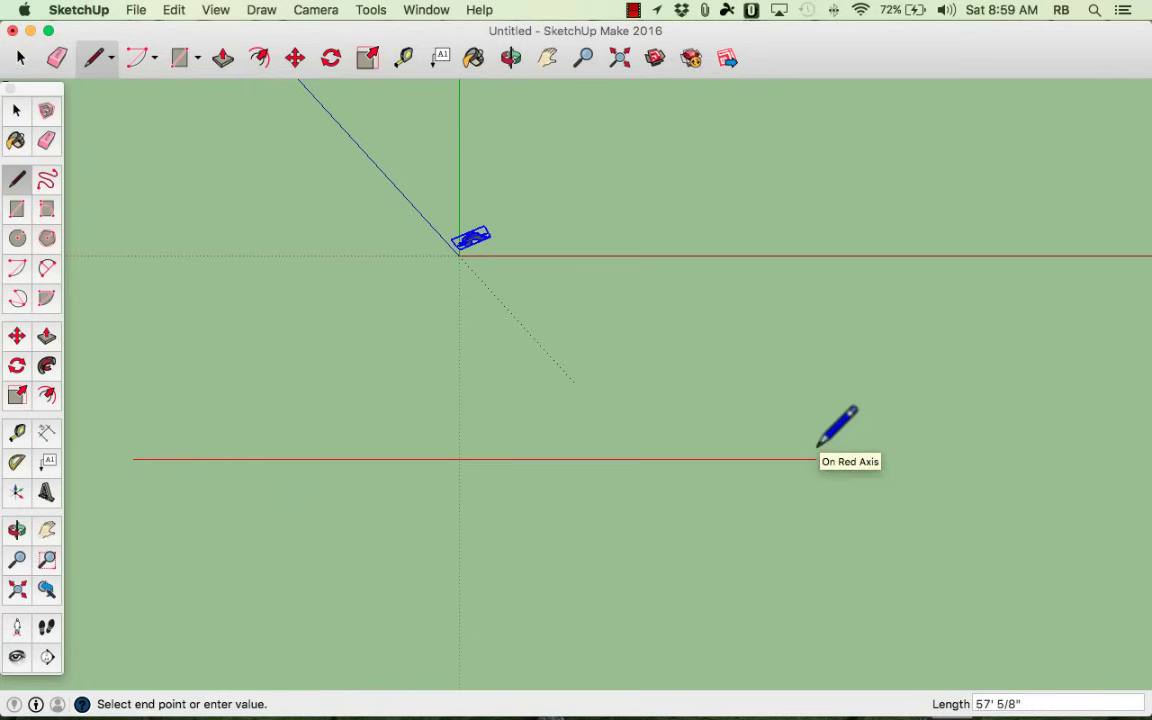
left_click(873, 458)
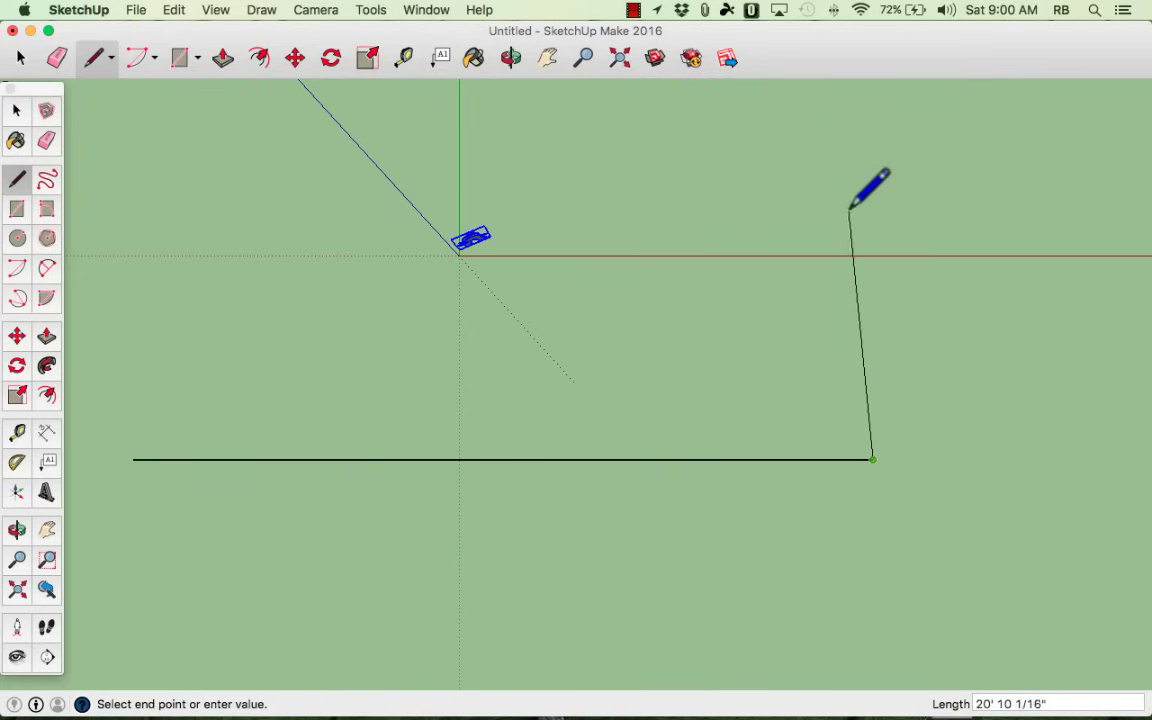
scroll(875, 205, "down", 3)
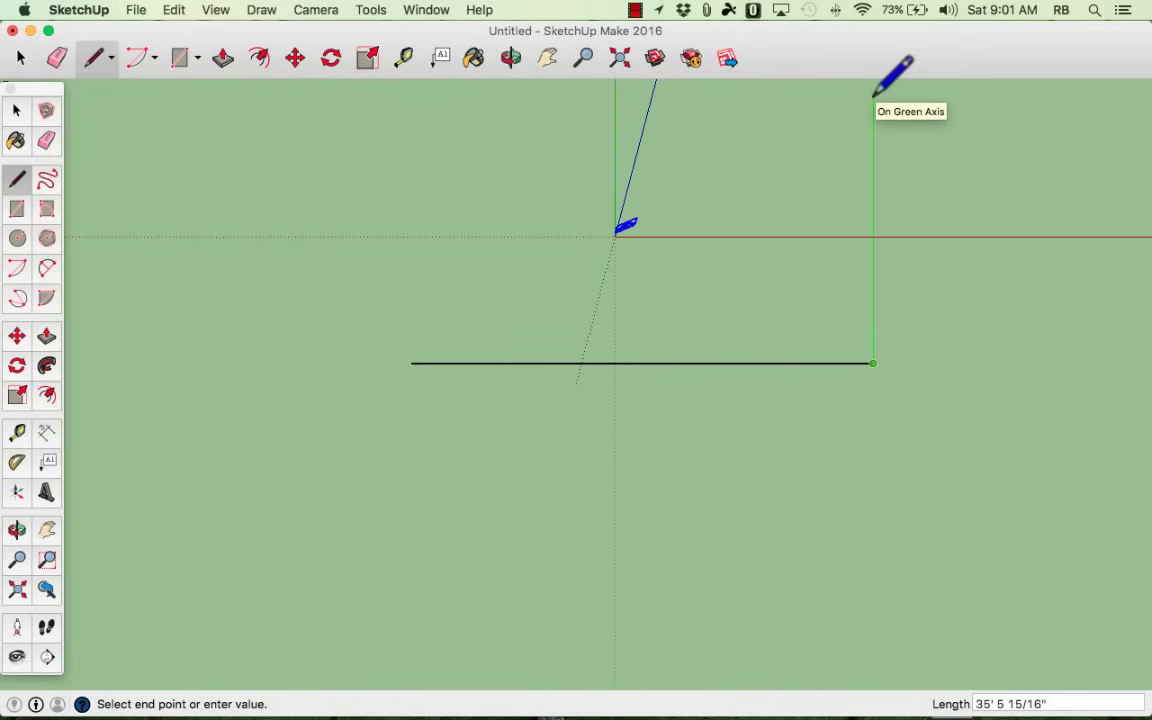
left_click(873, 98)
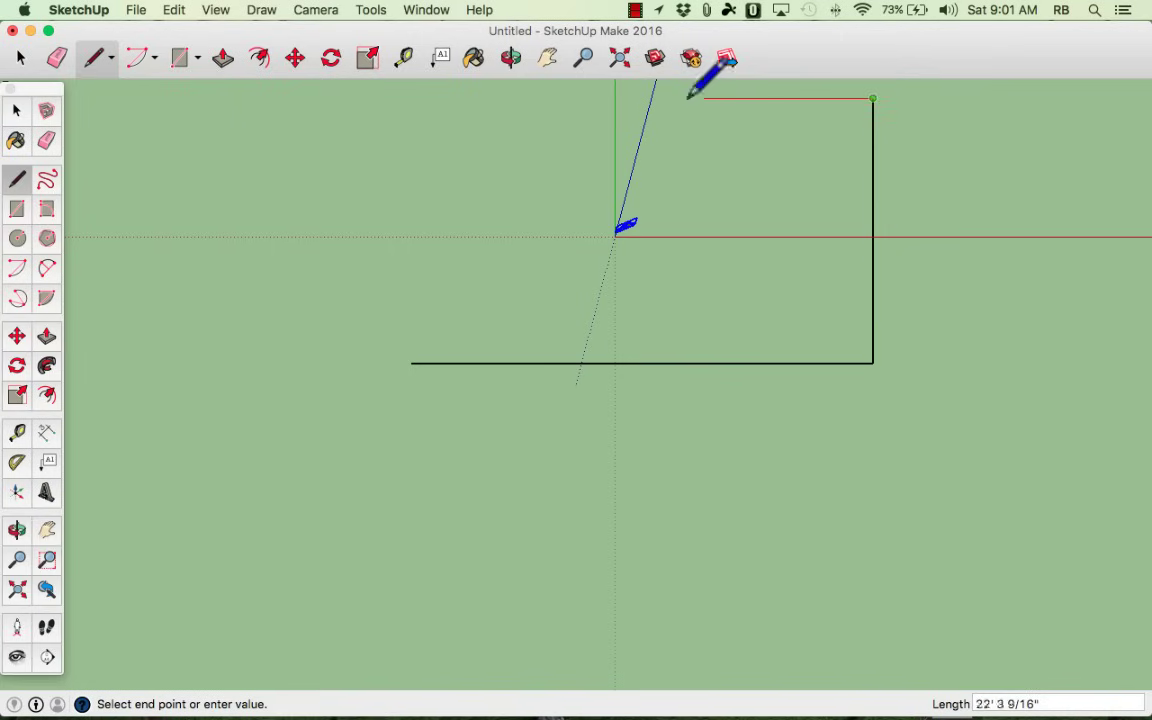
left_click(411, 98)
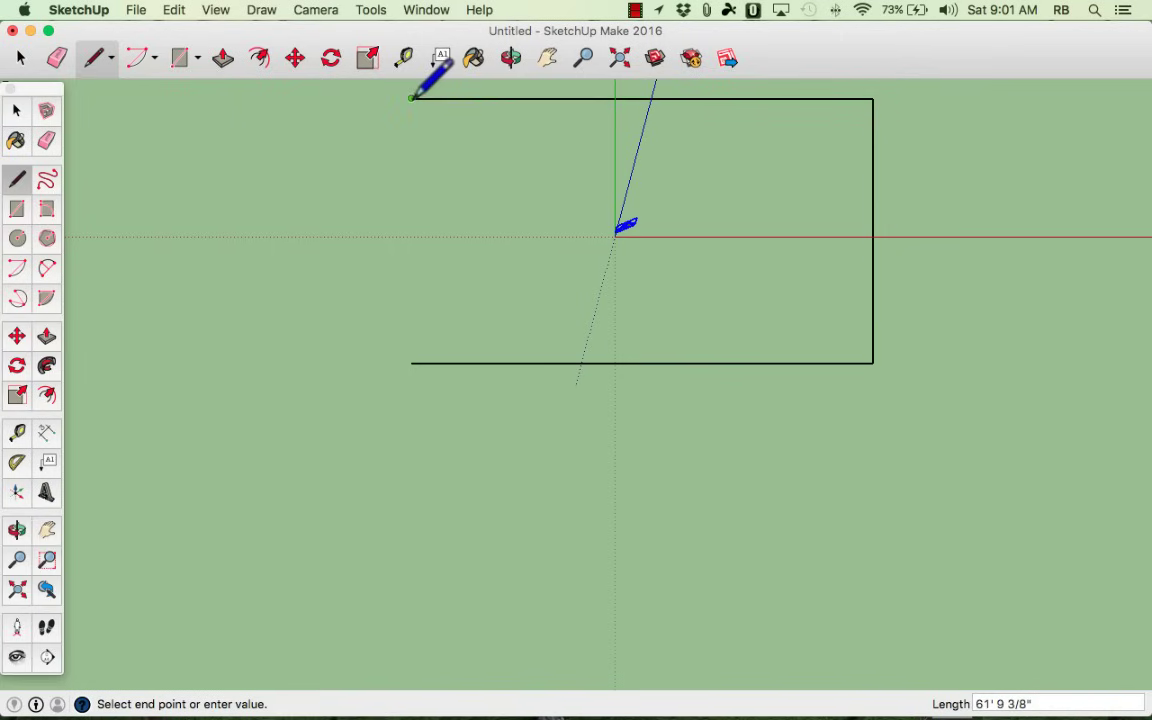
left_click(411, 363)
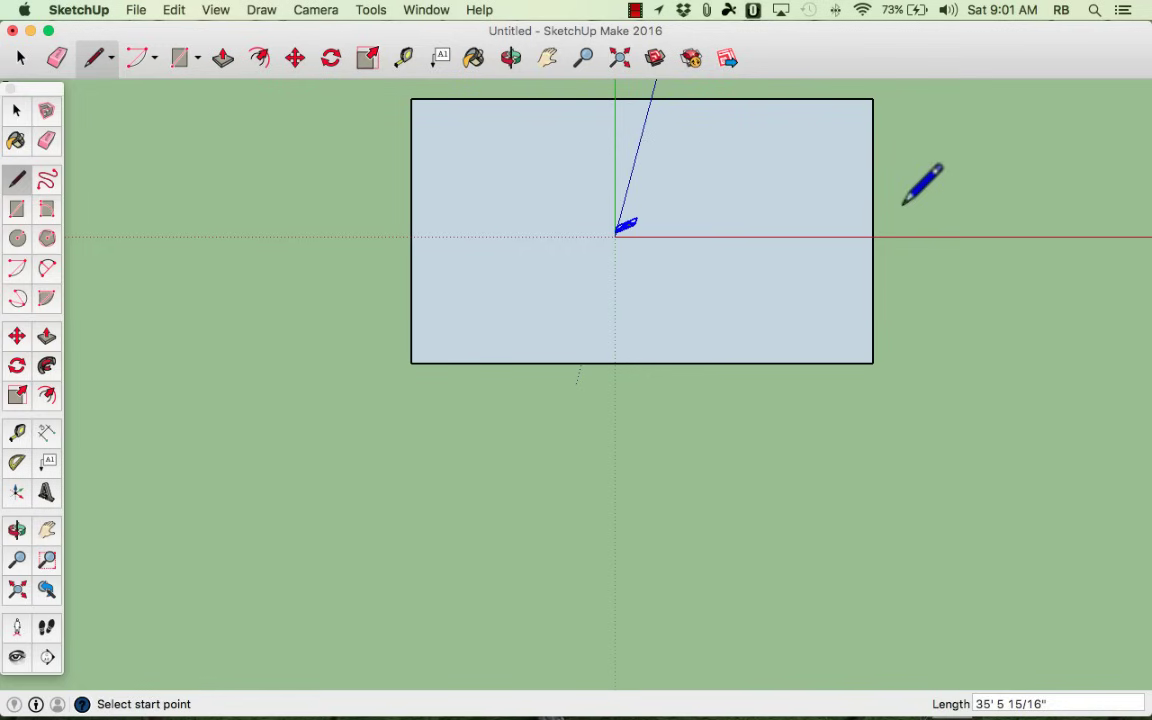
- Orbit the view from directly overhead to a raised angle that shows the rectangular face and the standing figure in perspective
middle_click_drag(903, 203, 910, 85)
mouse_move(908, 260)
middle_mouse_down()
mouse_move(887, 188)
mouse_move(894, 110)
middle_mouse_up()
mouse_move(927, 375)
middle_mouse_down()
mouse_move(913, 296)
mouse_move(920, 206)
middle_mouse_up()
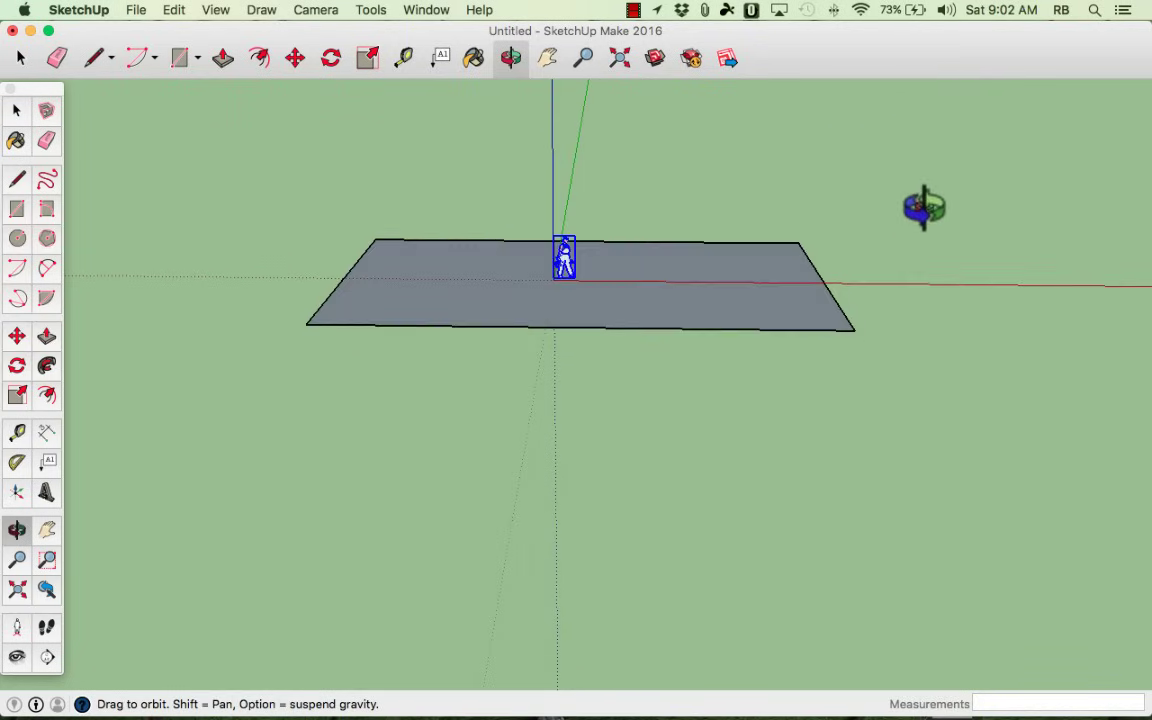
middle_click_drag(949, 384, 897, 377)
left_click_drag(710, 313, 828, 393)
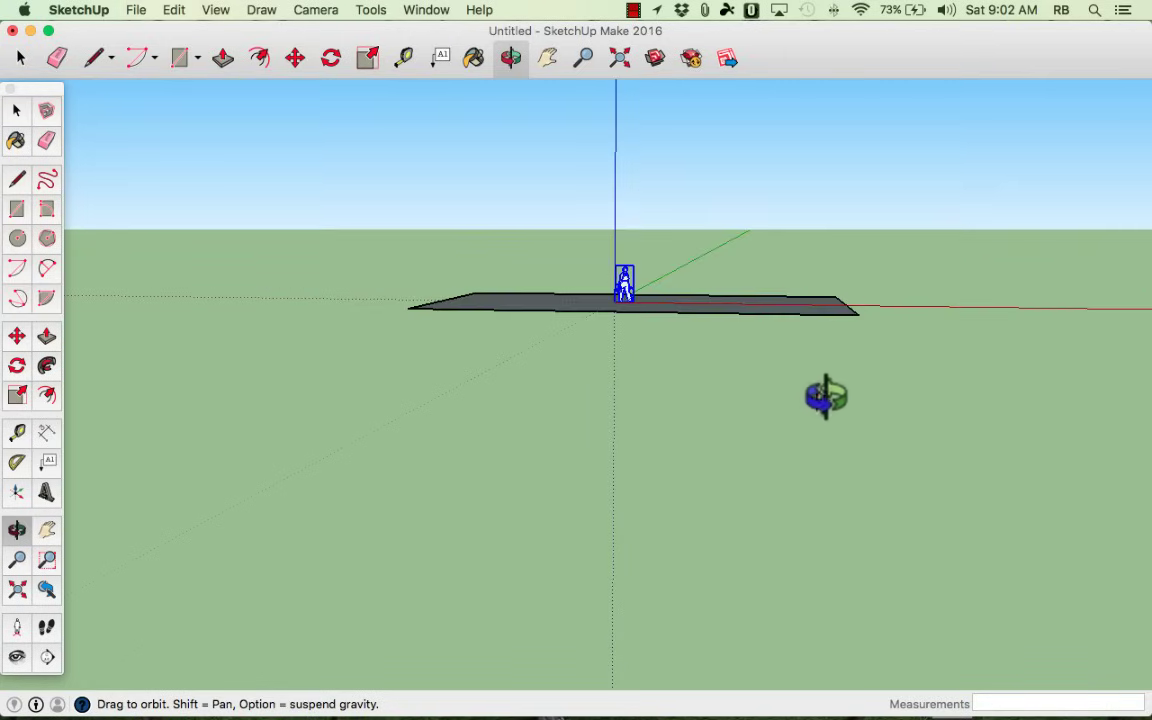
left_click_drag(563, 321, 938, 380)
key("l")
key("o")
left_click_drag(715, 312, 650, 257)
- Draw an upright rectangular face about 12' 11" high with the Line tool on the rectangle's short edge at the negative red-axis end
key("l")
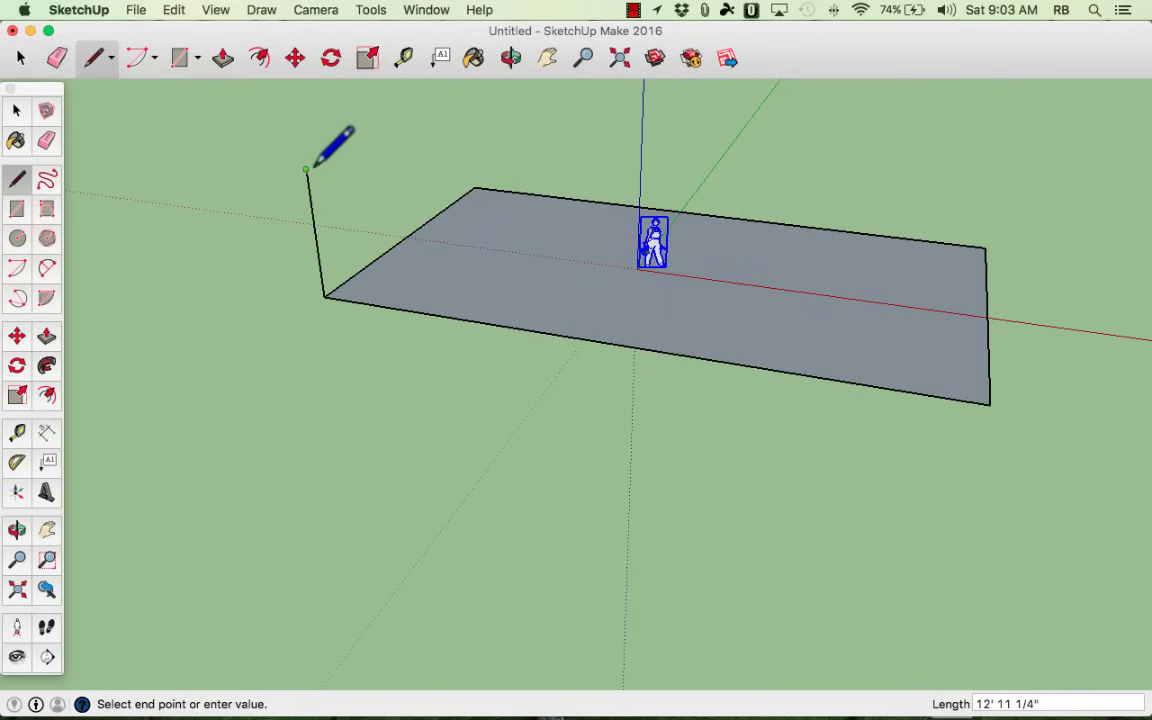
left_click(306, 170)
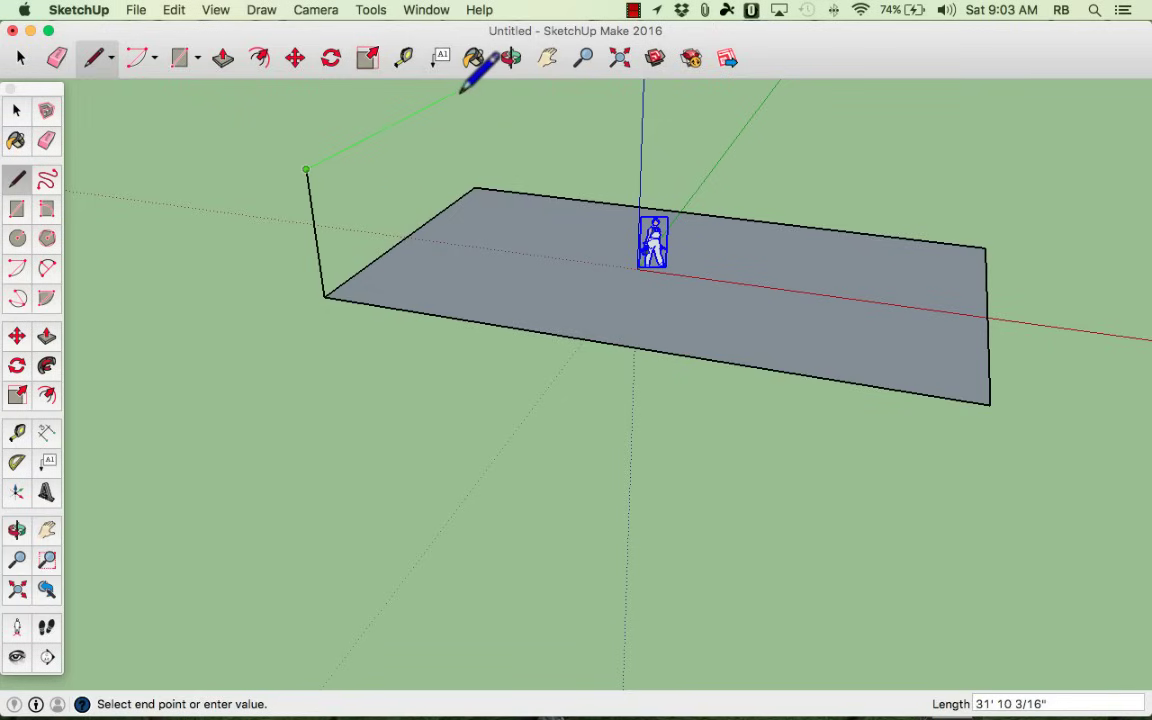
left_click(469, 86)
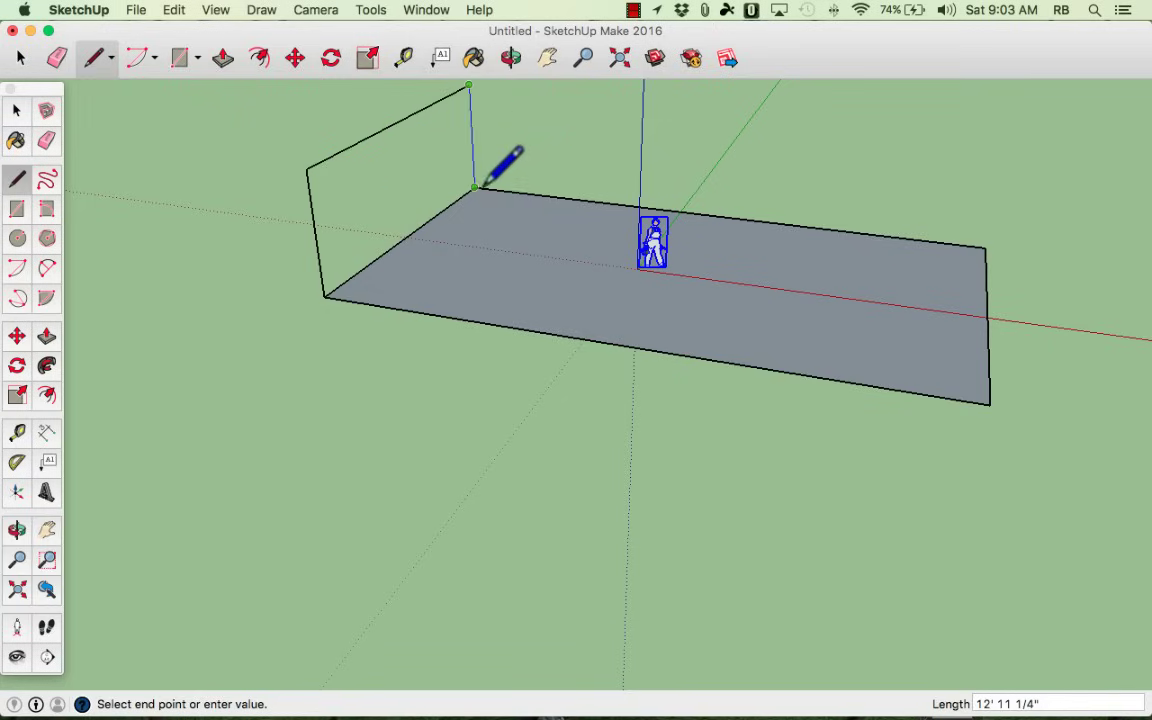
left_click(474, 187)
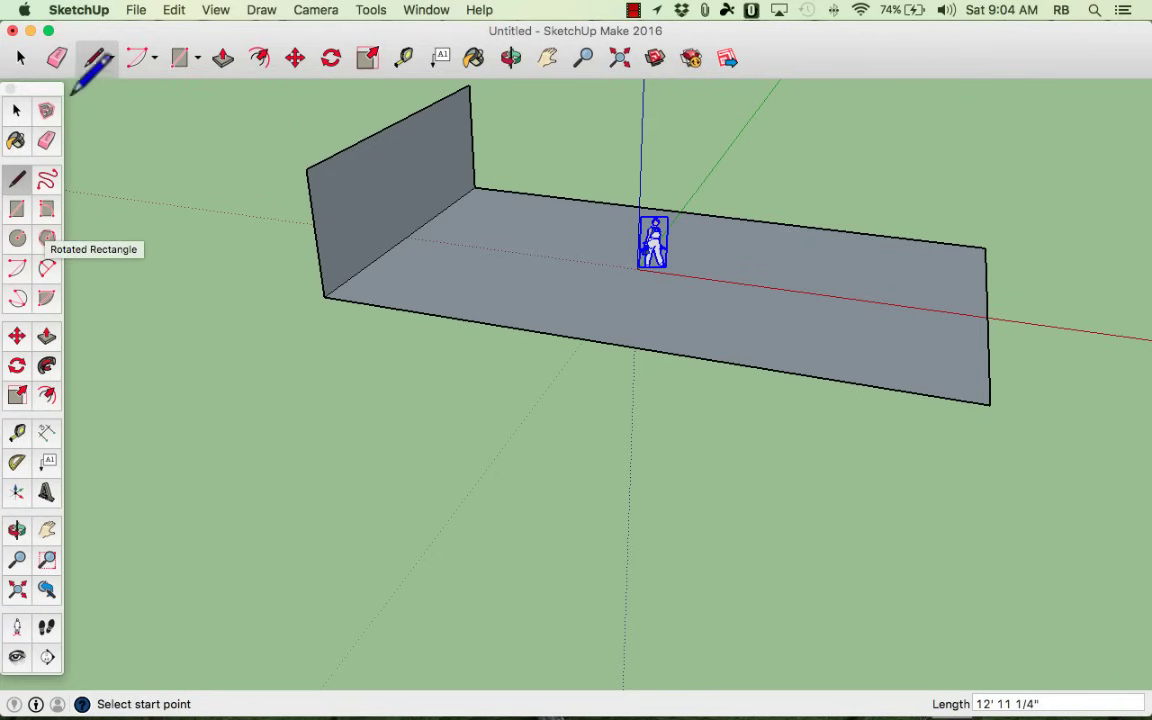
- Undo the drawn lines of the upright face until only the flat rectangle is left
left_click(174, 10)
left_click(182, 31)
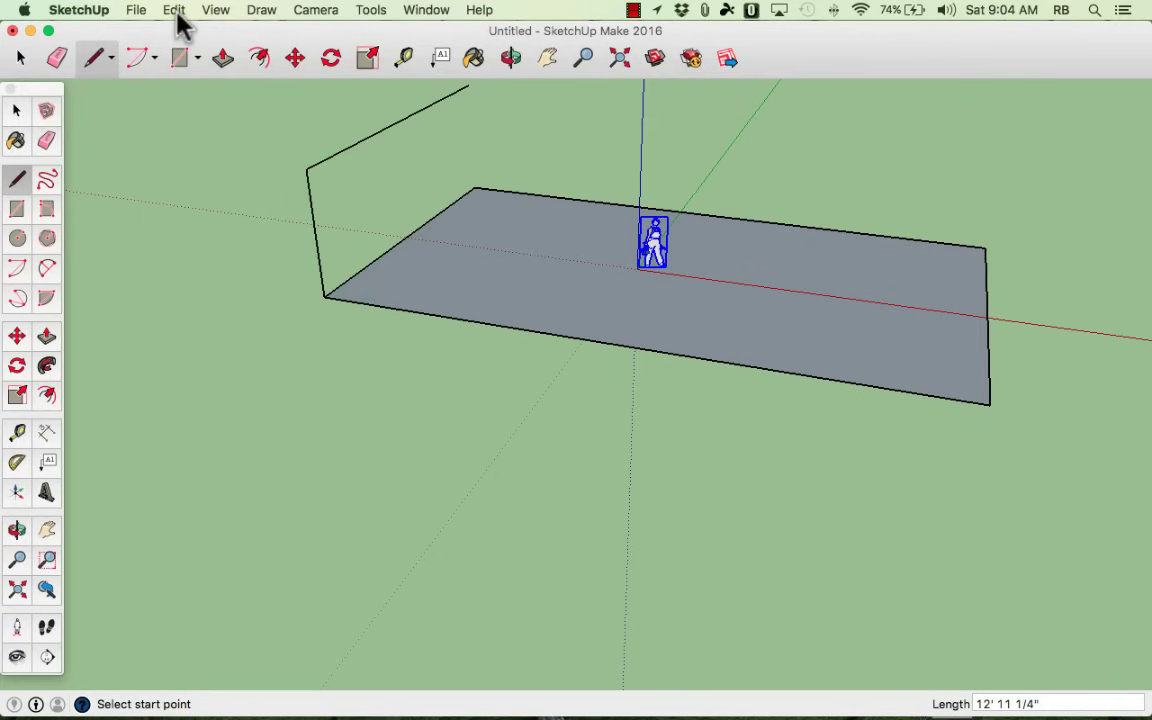
left_click(175, 12)
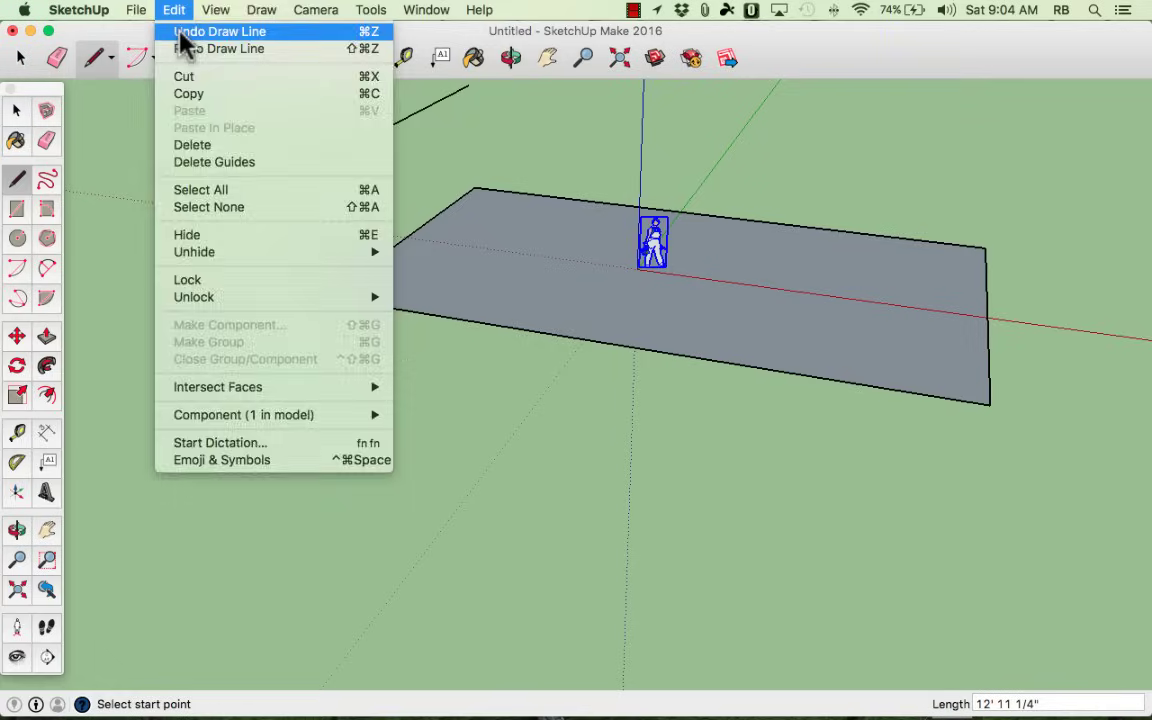
left_click(182, 31)
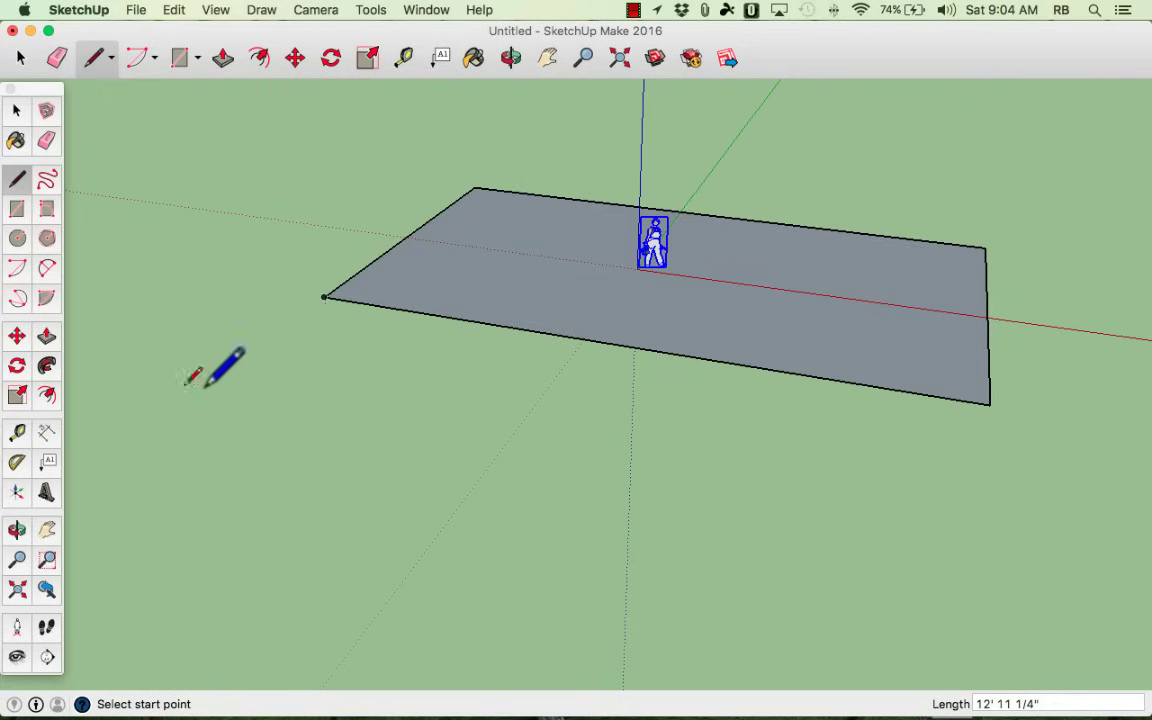
- Push/Pull the rectangular ground face upward about 17' 2" to form a box
left_click(47, 338)
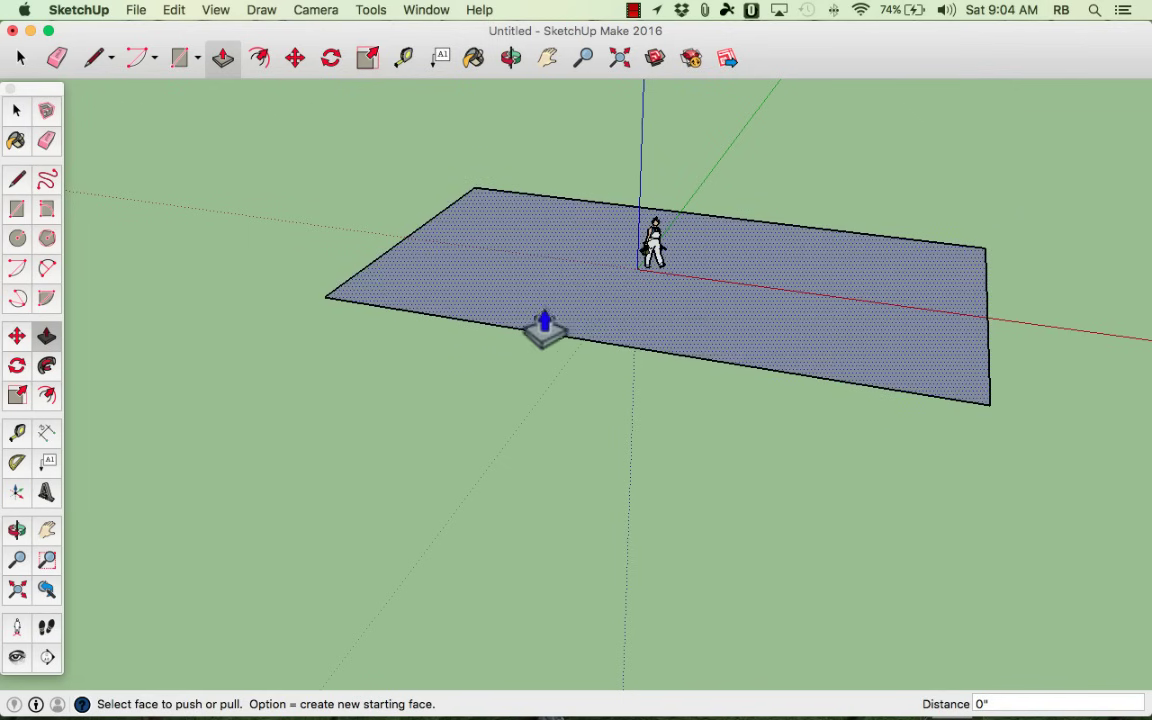
scroll(718, 335, "up", 2)
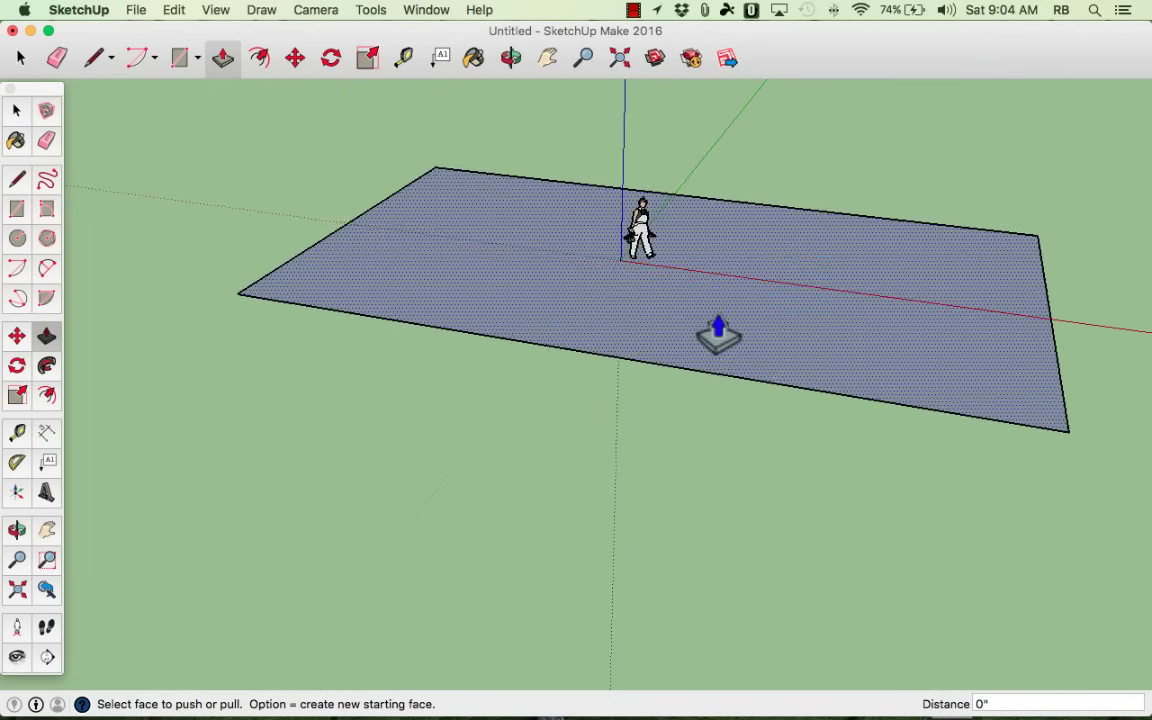
scroll(718, 335, "down", 2)
left_click(728, 330)
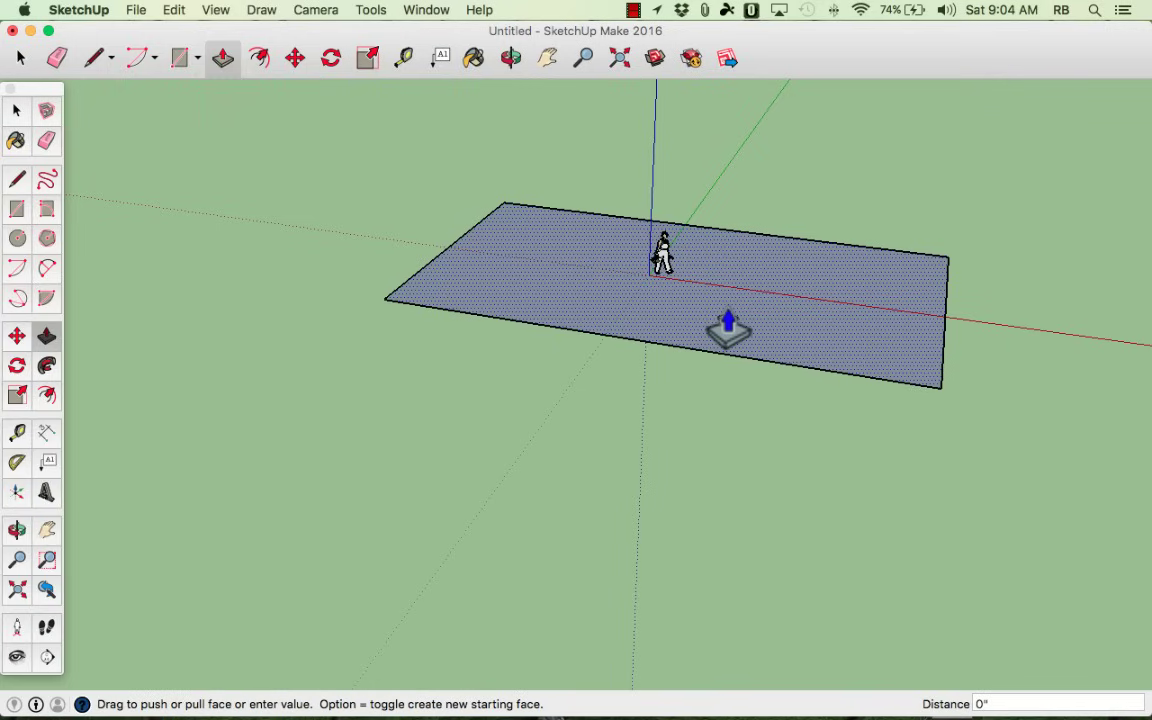
left_click_drag(728, 330, 748, 184)
- Pull the box's long side face out about 32' 8" and its end face on the red axis out about 14' 7"
middle_click_drag(946, 375, 773, 345)
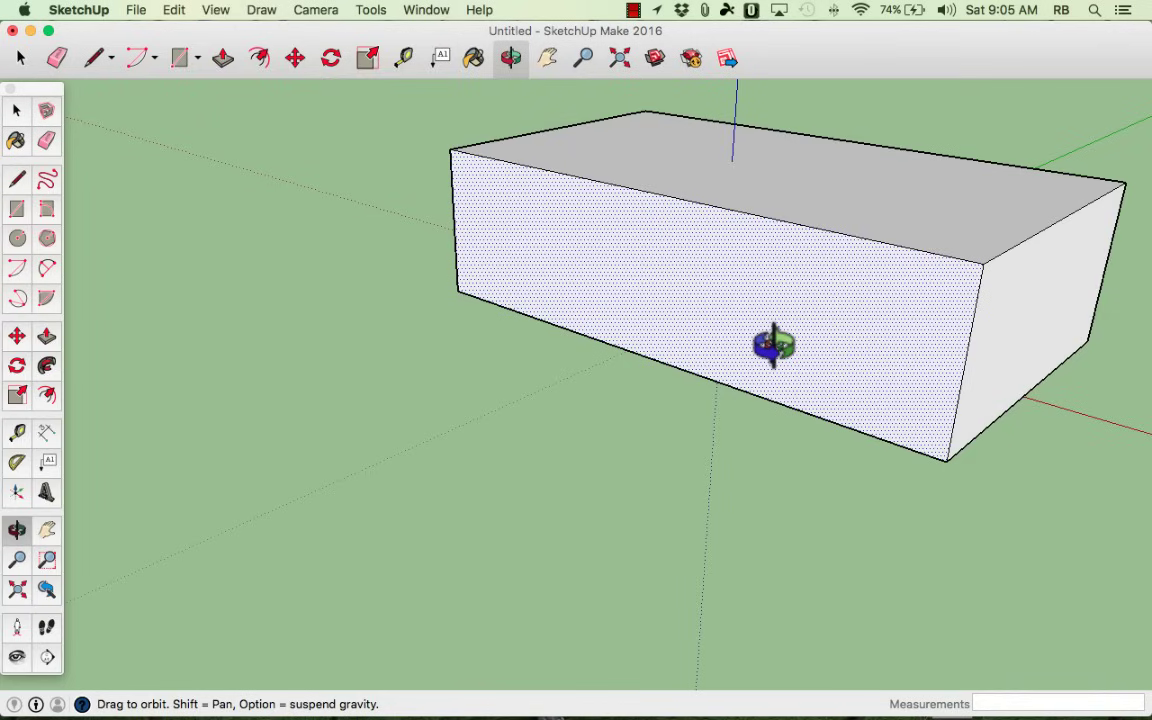
key("p")
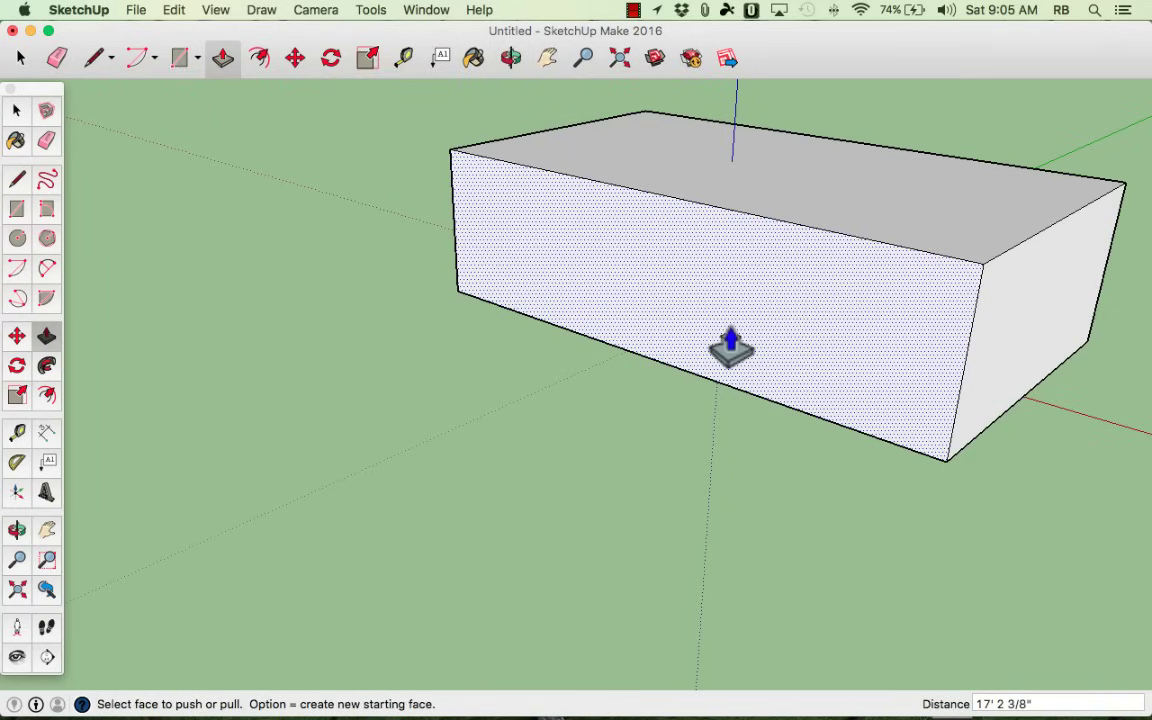
left_click_drag(759, 323, 470, 380)
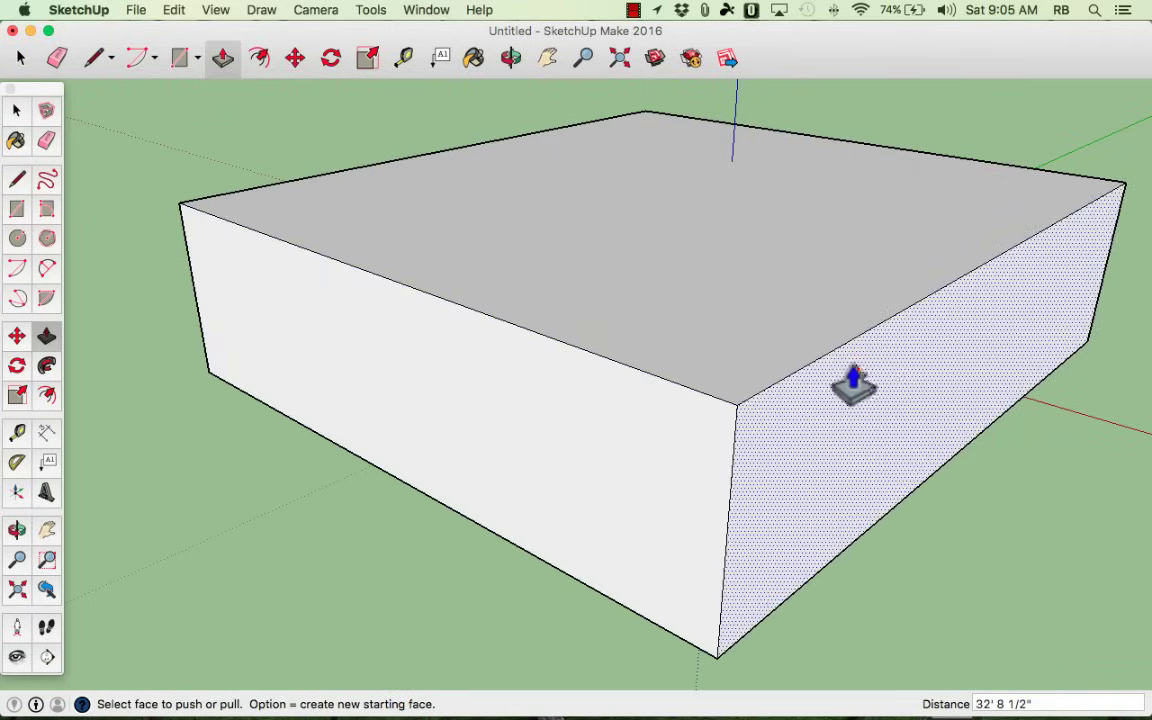
left_click_drag(897, 388, 1111, 507)
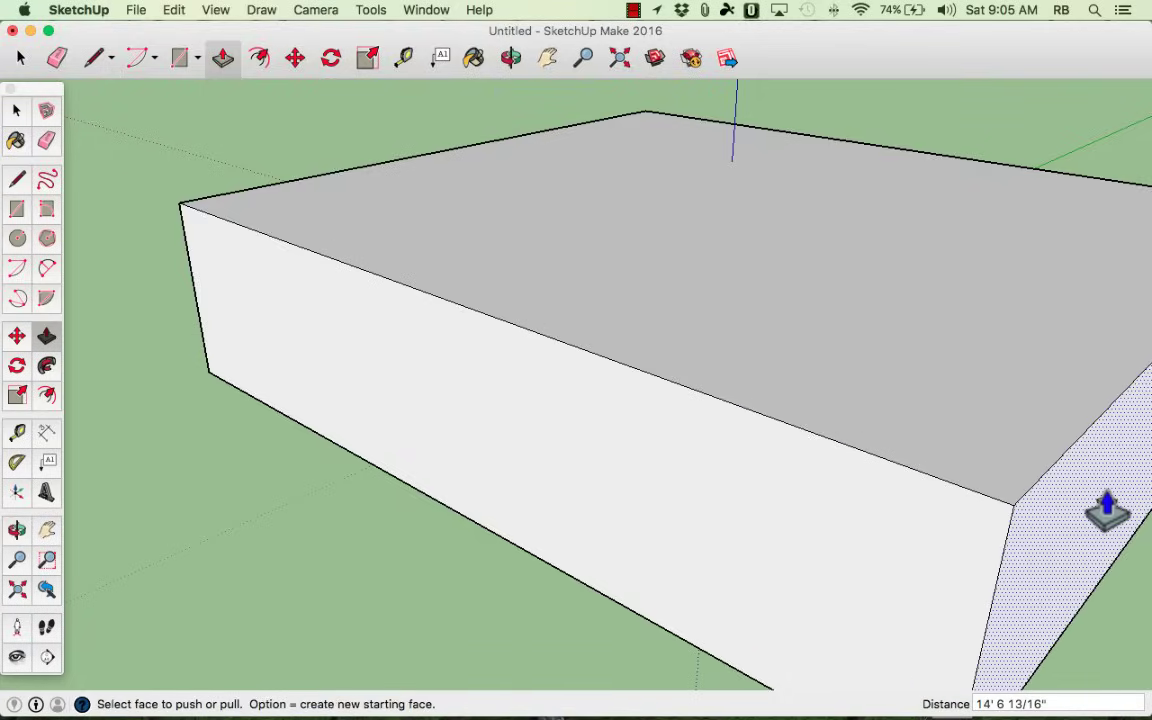
- Undo both side pulls, and try pulling the long side out about 2' 7" and undo that as well
left_click(178, 12)
left_click(185, 35)
left_click(174, 10)
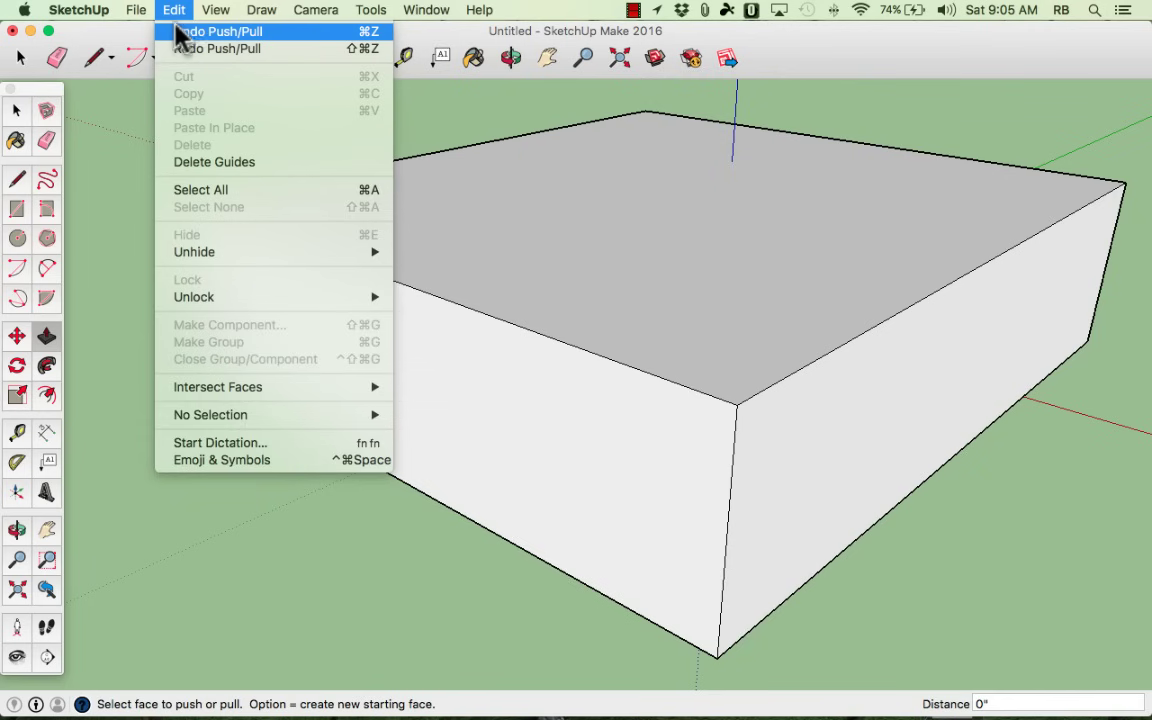
left_click(177, 33)
mouse_move(767, 255)
left_mouse_down()
mouse_move(805, 230)
mouse_move(697, 275)
mouse_move(797, 252)
mouse_move(745, 262)
left_mouse_up()
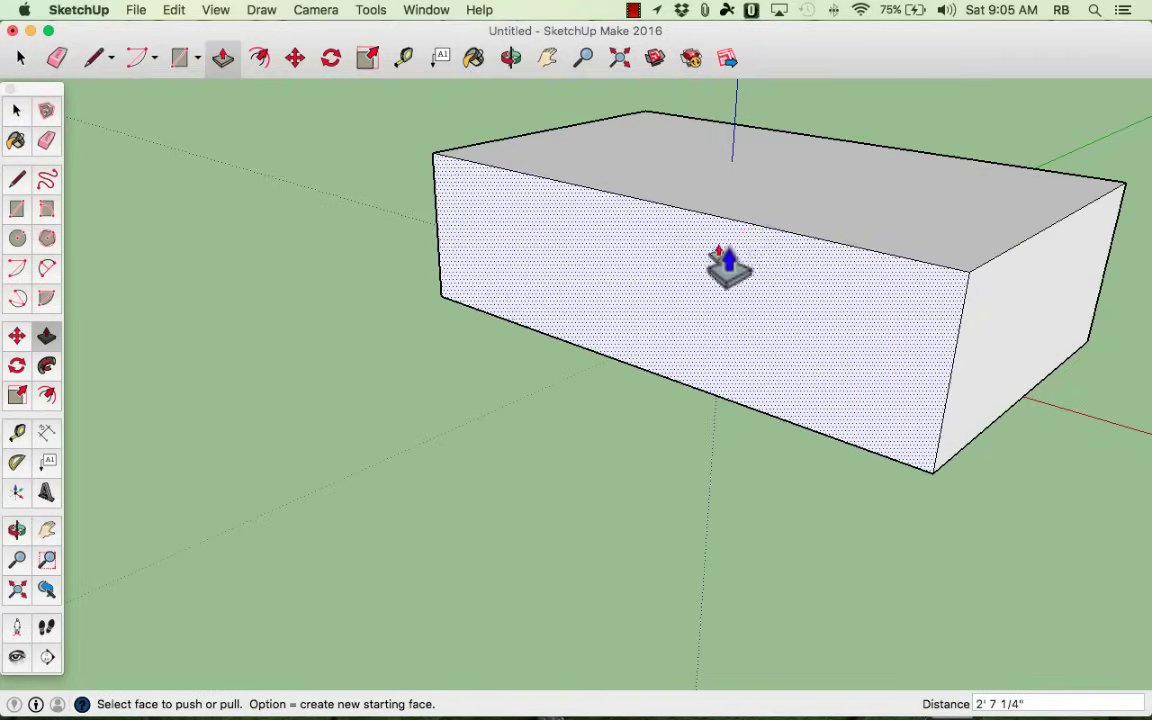
key("super+z")
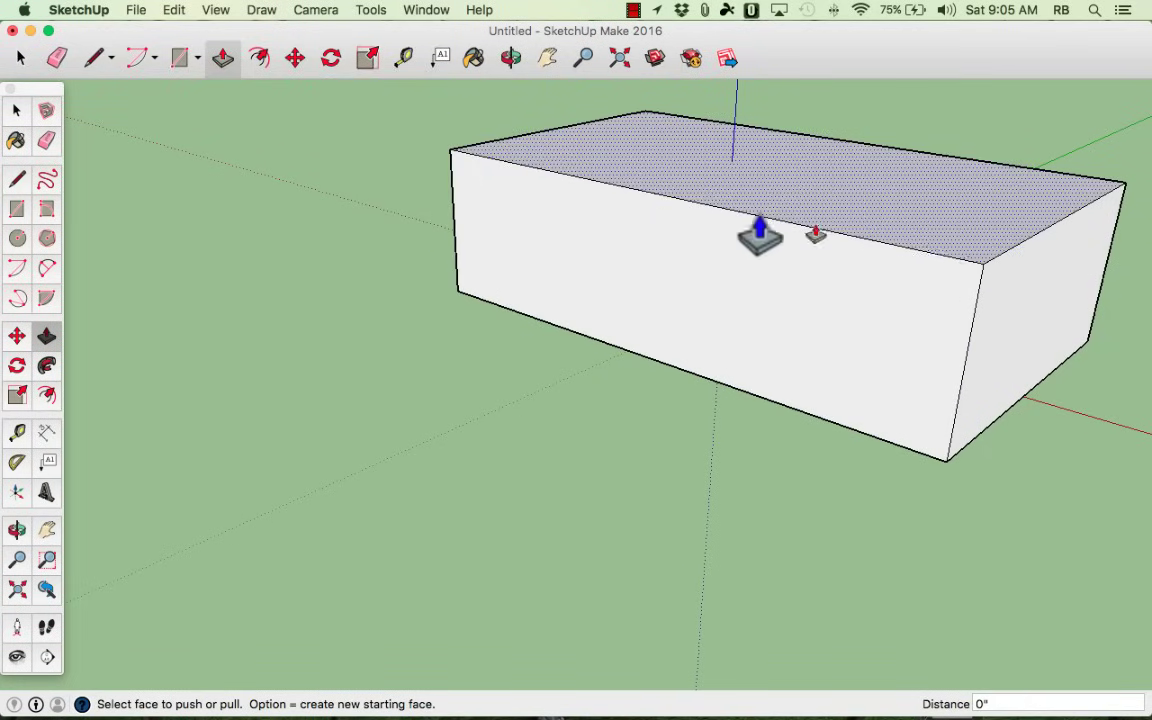
- In the Right standard view, draw a gable from the box's two upper corners to a blue-axis apex, the second slope about 20' 2" long
key("o")
left_click_drag(1024, 325, 730, 265)
key("p")
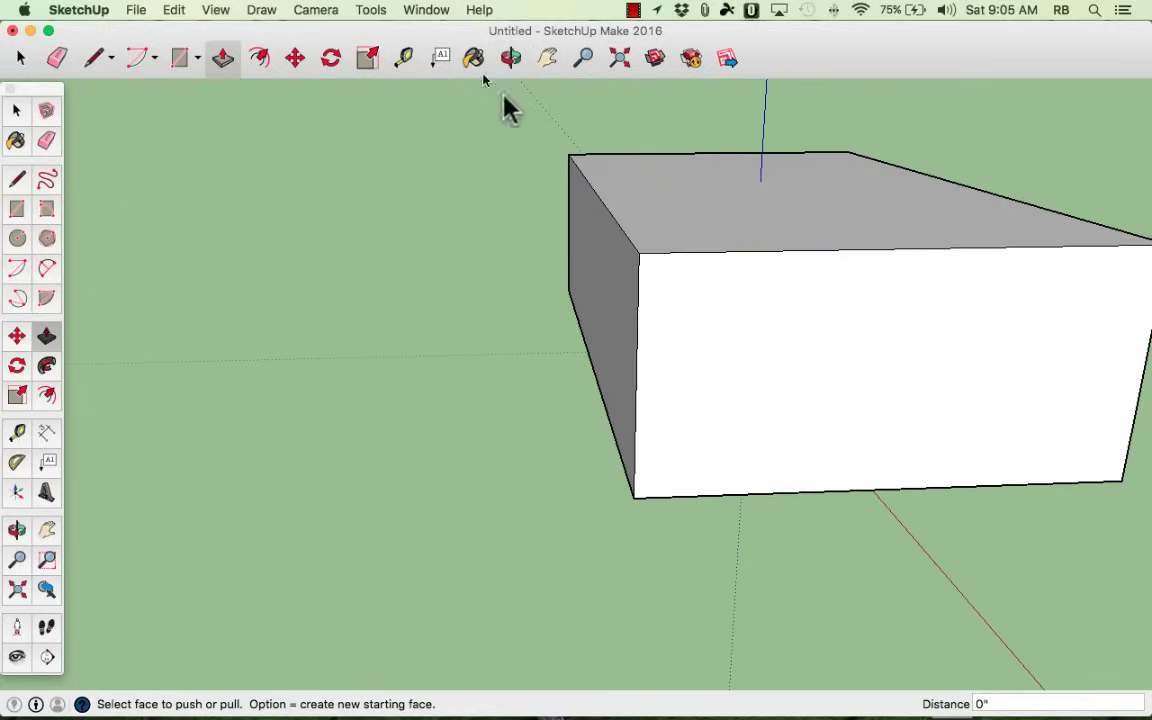
left_click(297, 10)
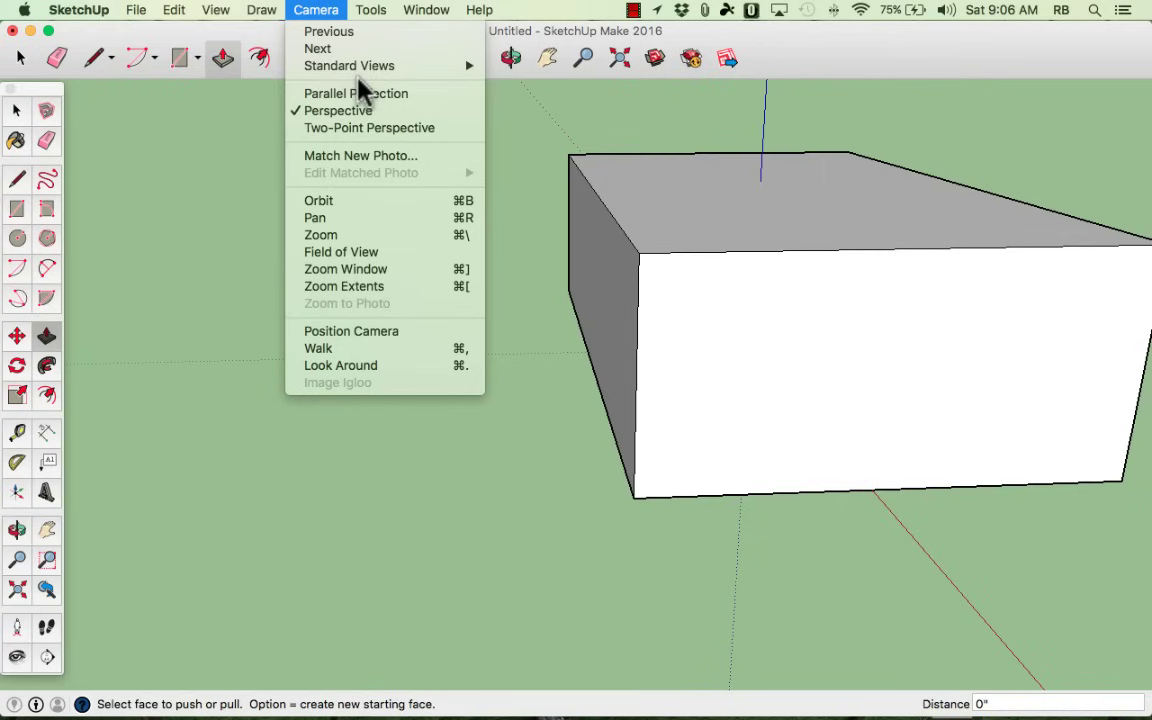
mouse_move(363, 68)
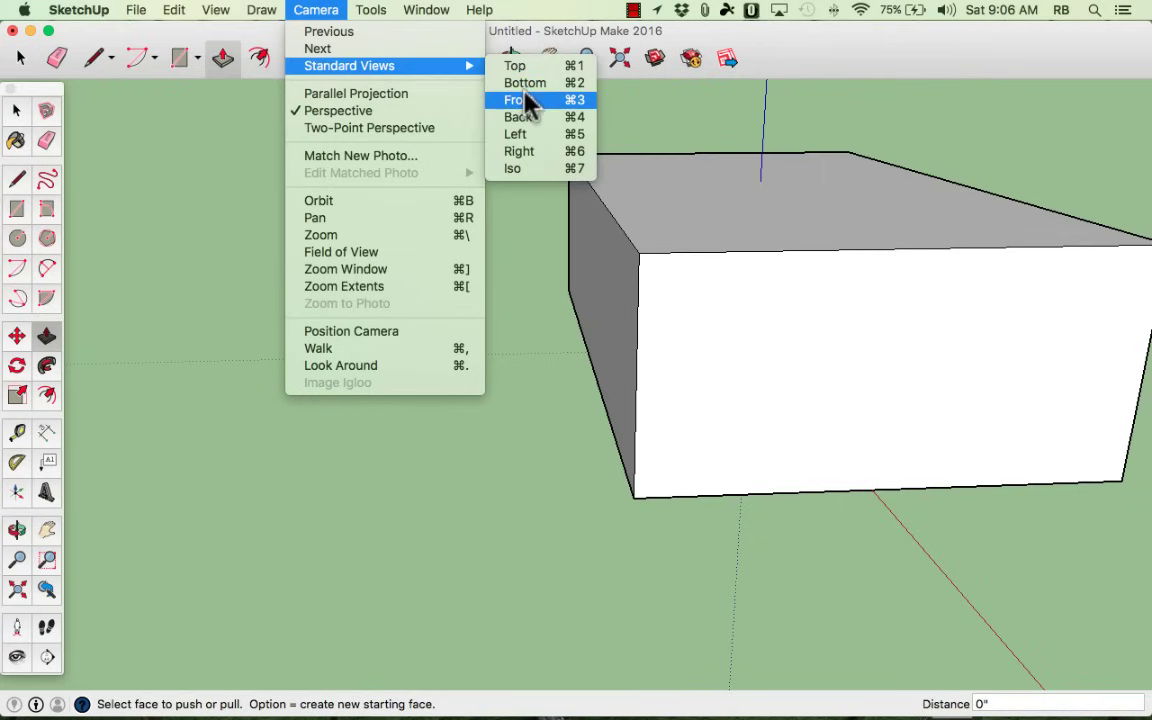
left_click(556, 152)
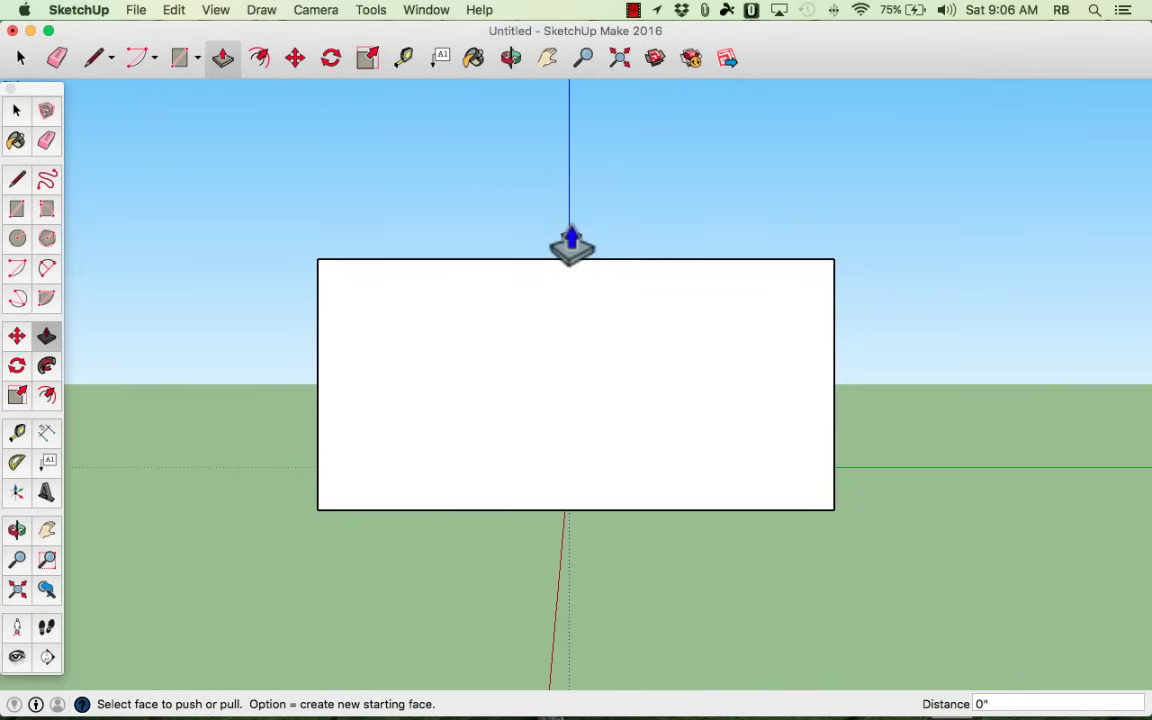
left_click(17, 180)
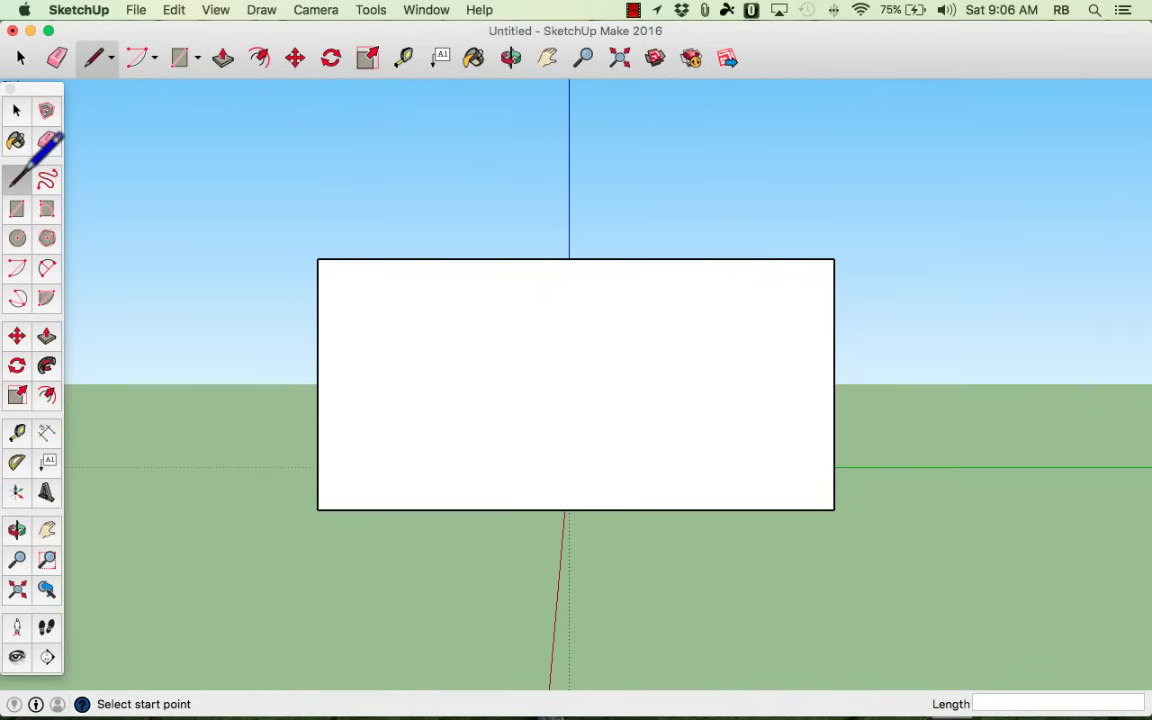
left_click(317, 259)
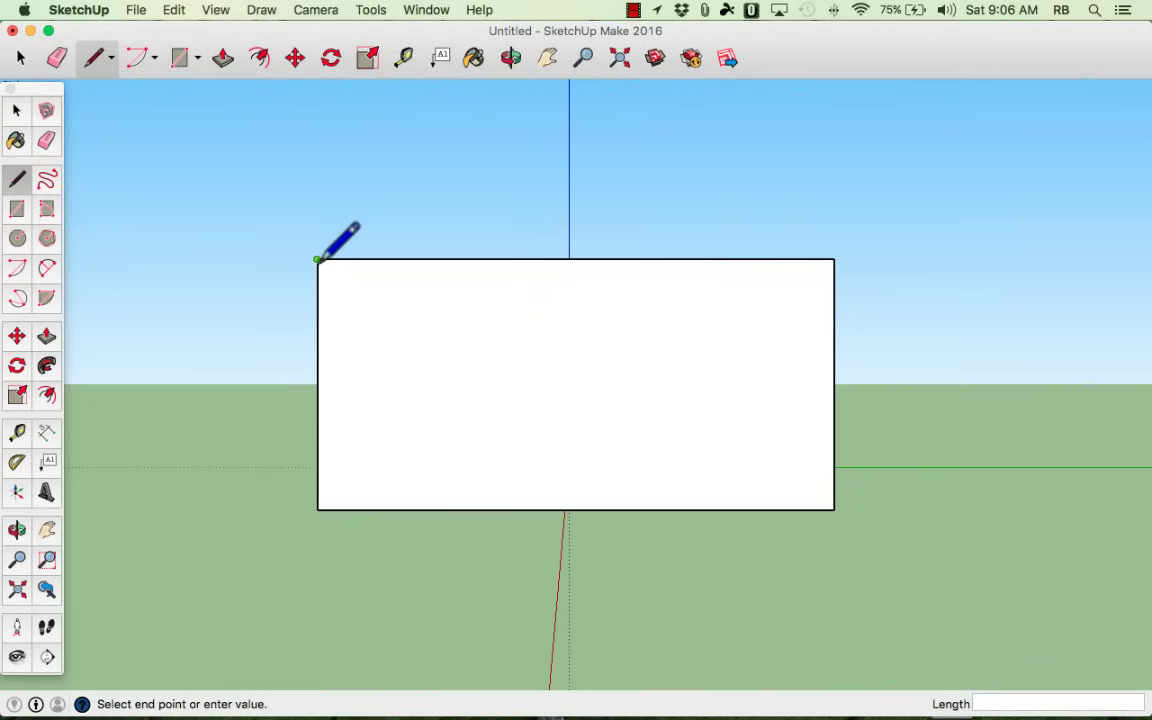
left_click(568, 136)
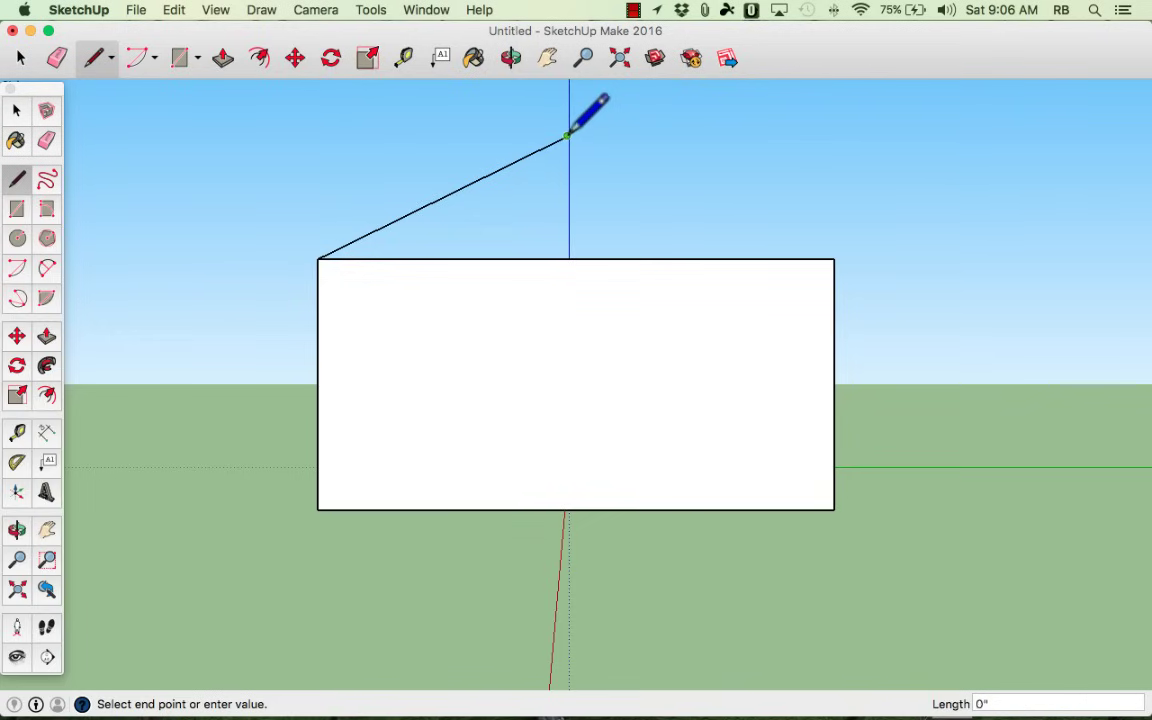
left_click(835, 259)
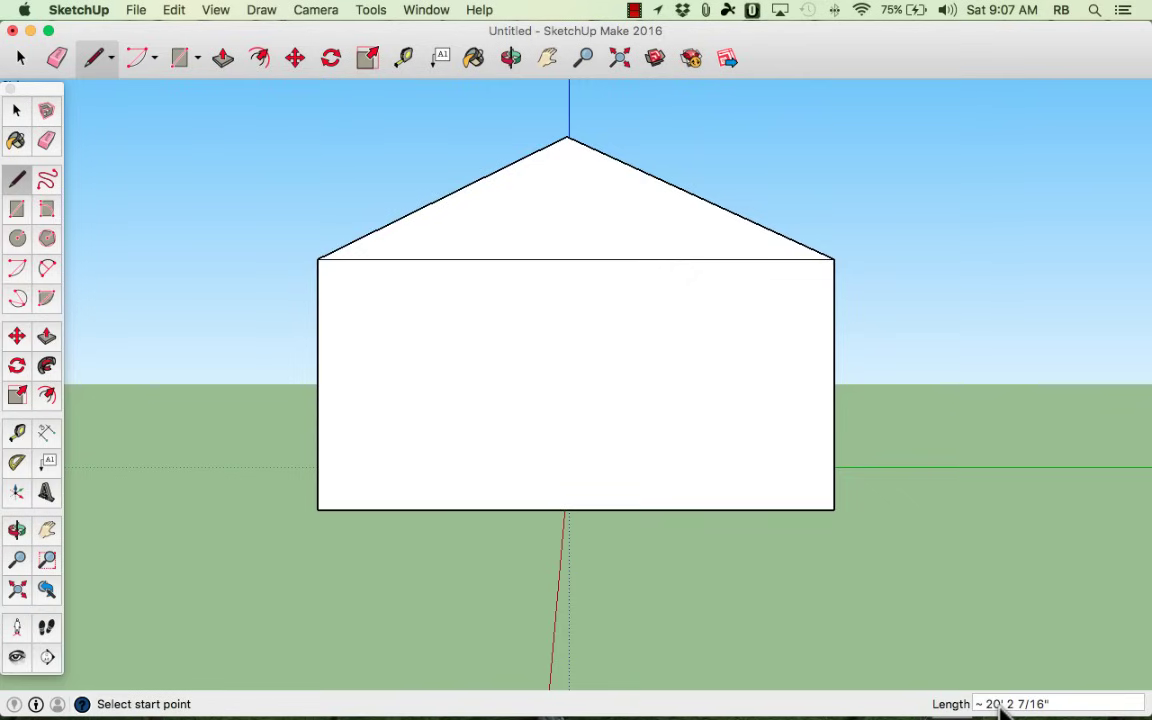
- Try drawing a vertical line along the blue axis beside the gable wall
left_click(866, 228)
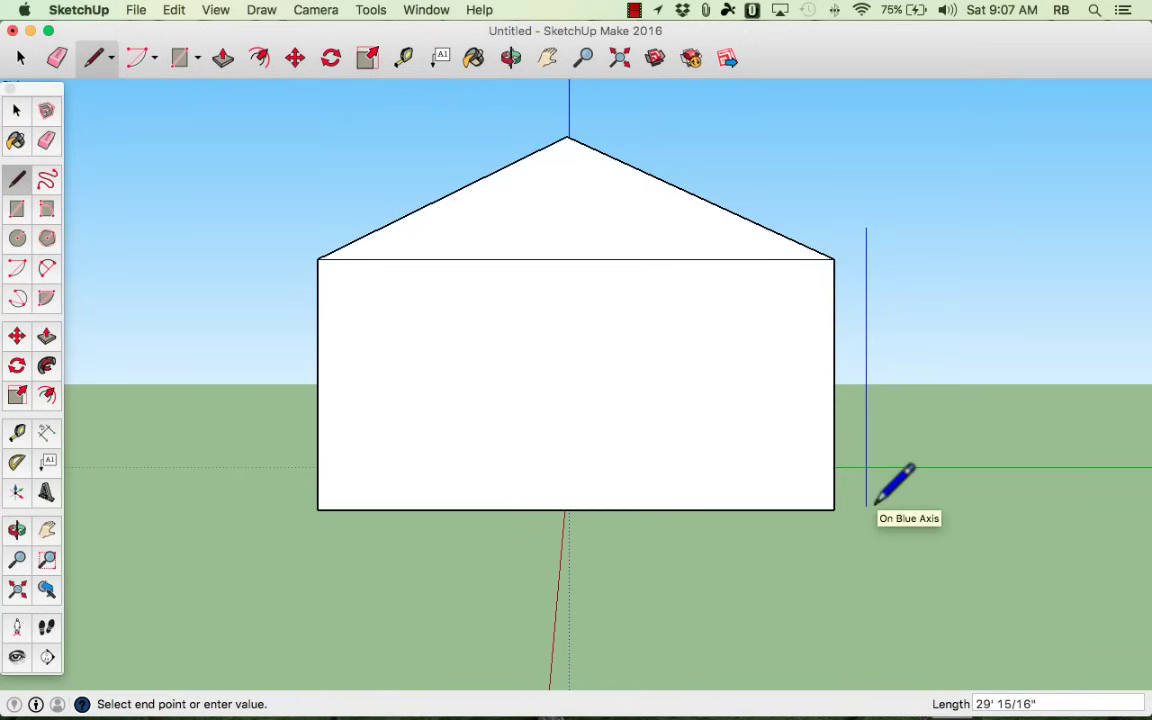
left_click(866, 408)
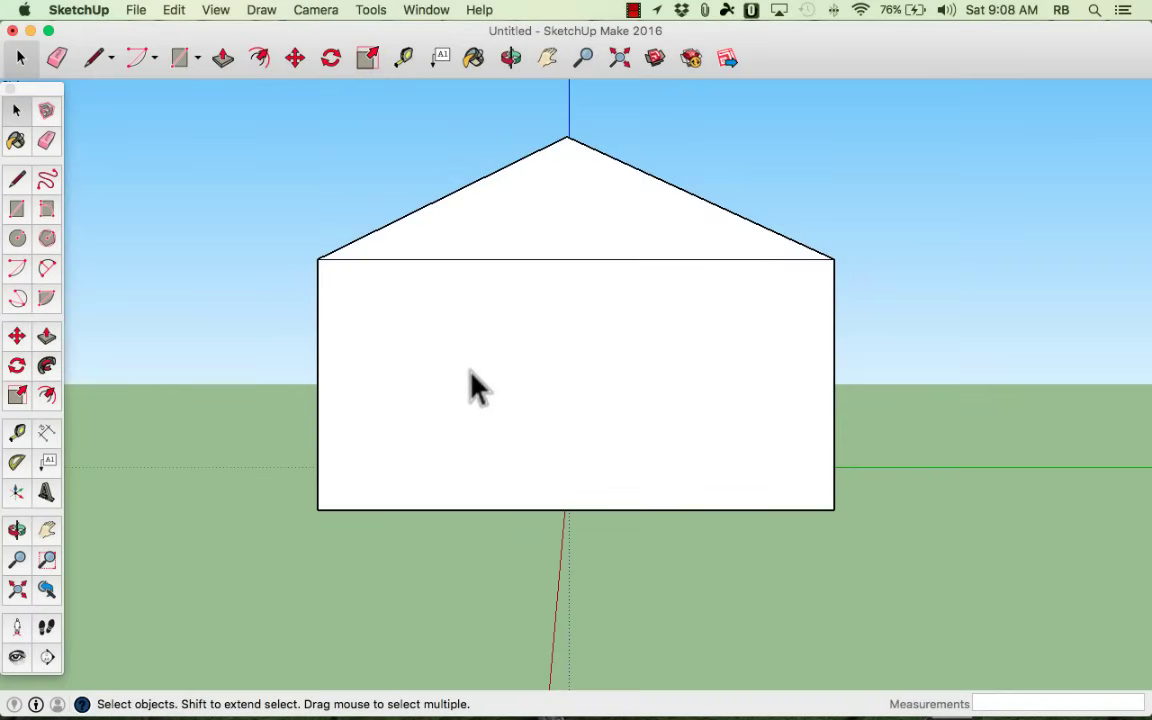
- Push/Pull the gable triangle along the top of the box about 44' 7" and a further 17' 3" to the opposite end wall
scroll(470, 373, "down", 2)
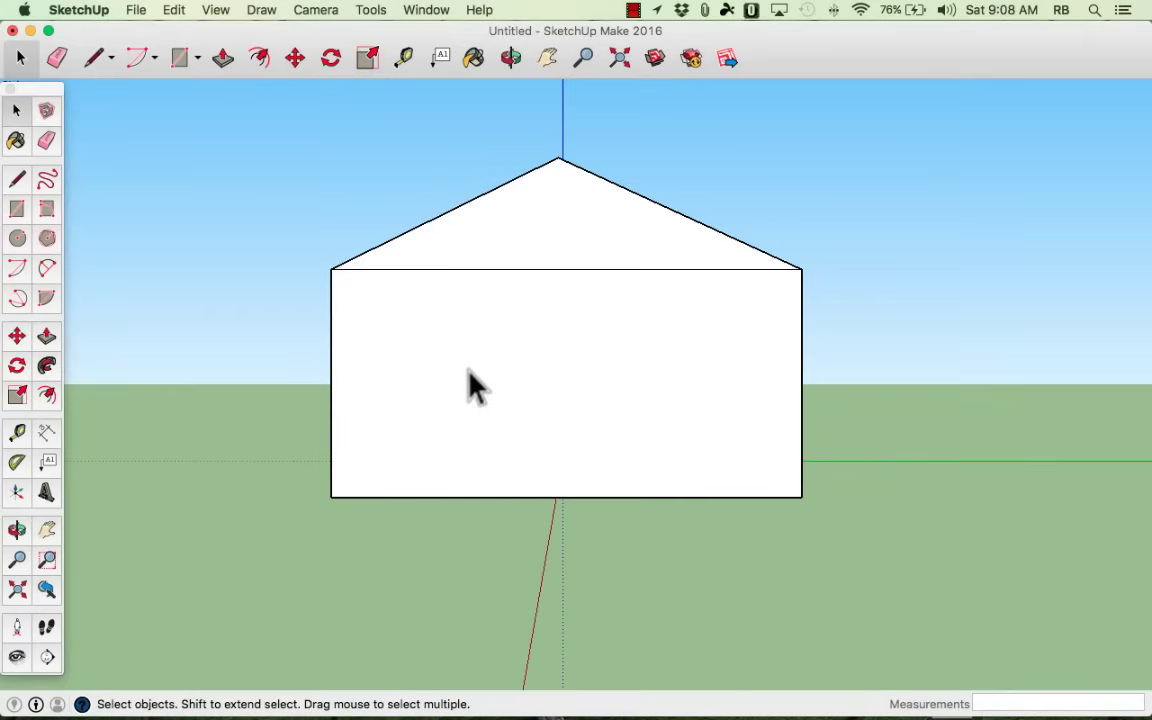
key("o")
left_click_drag(468, 369, 1010, 430)
key("space")
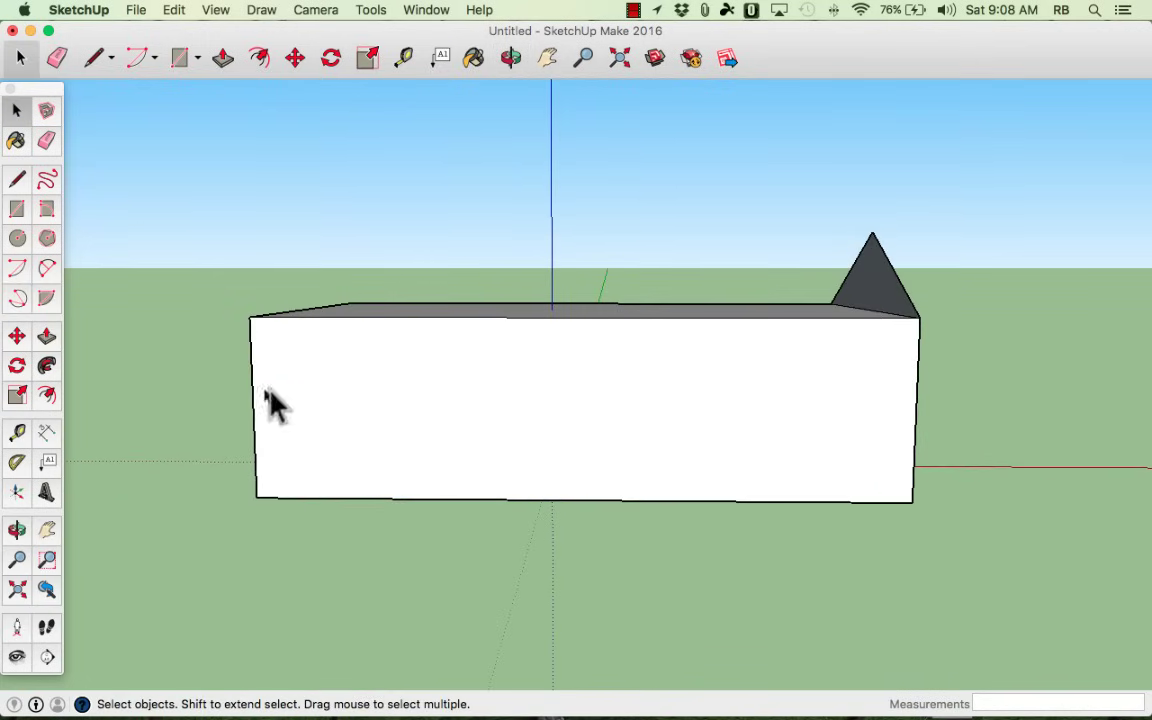
left_click(46, 336)
left_click(859, 301)
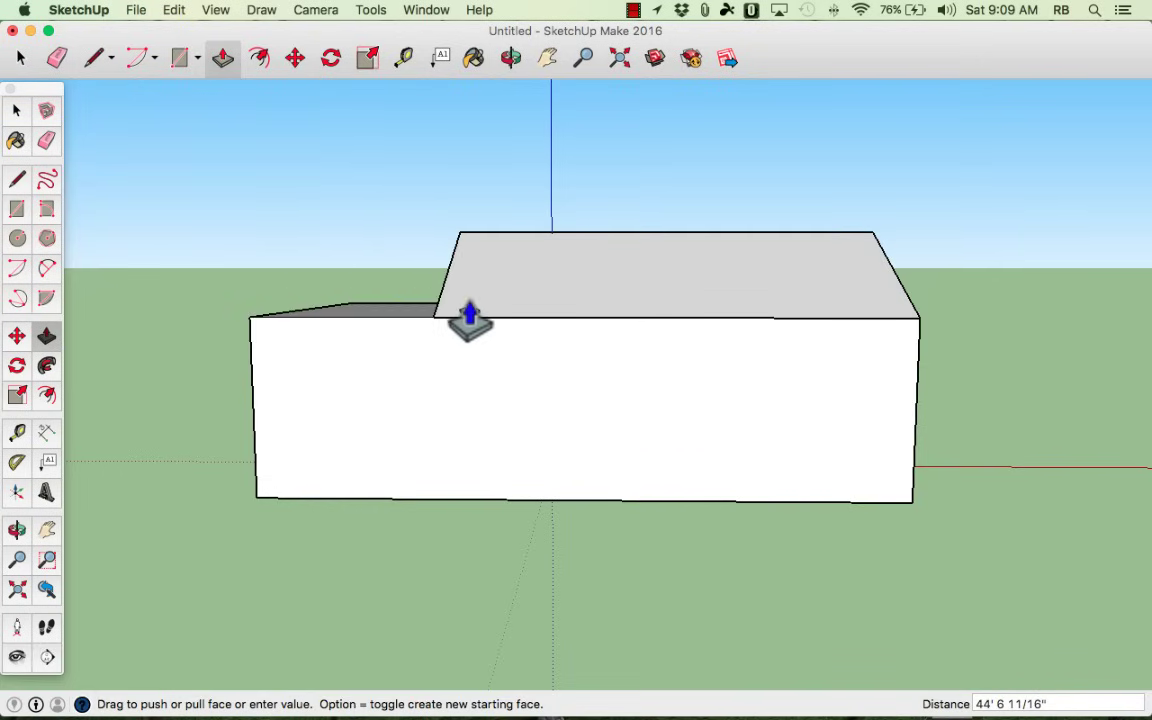
middle_click_drag(470, 319, 692, 310)
left_click(501, 308)
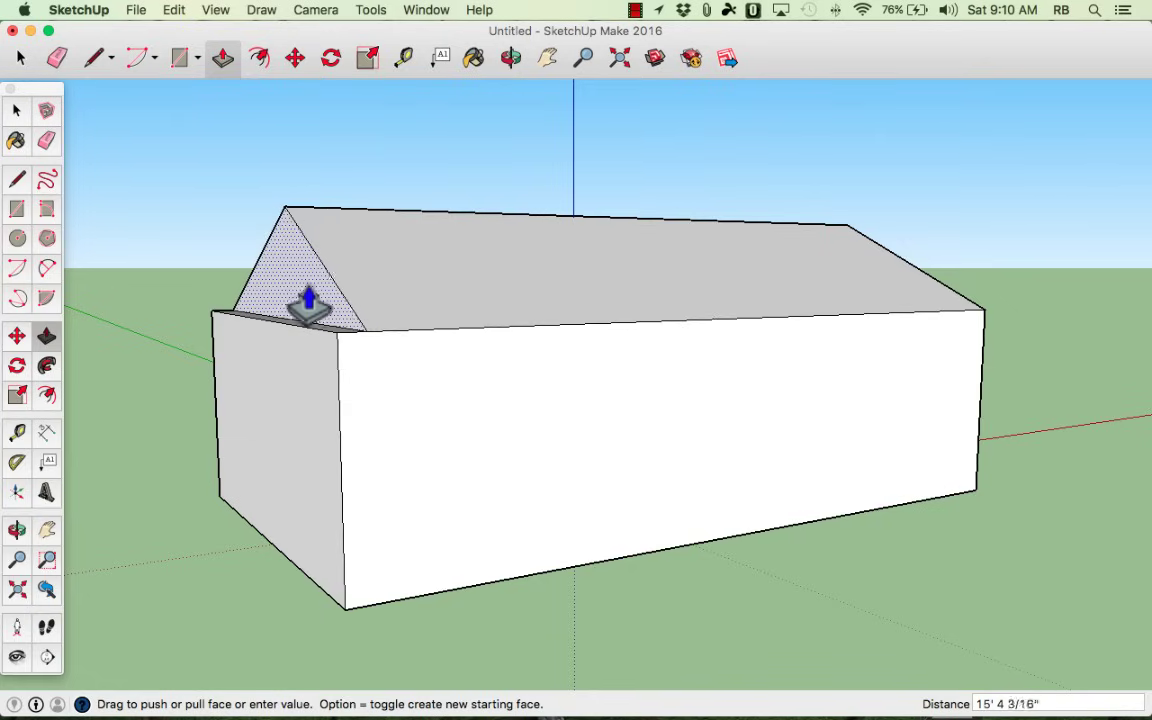
left_click(289, 437)
- In the Right standard view, outline a thin roof strip above the gable's left slope, closing it at the apex with a line about 10 1/8" long
middle_click_drag(289, 437, 185, 327)
middle_click_drag(970, 335, 728, 369)
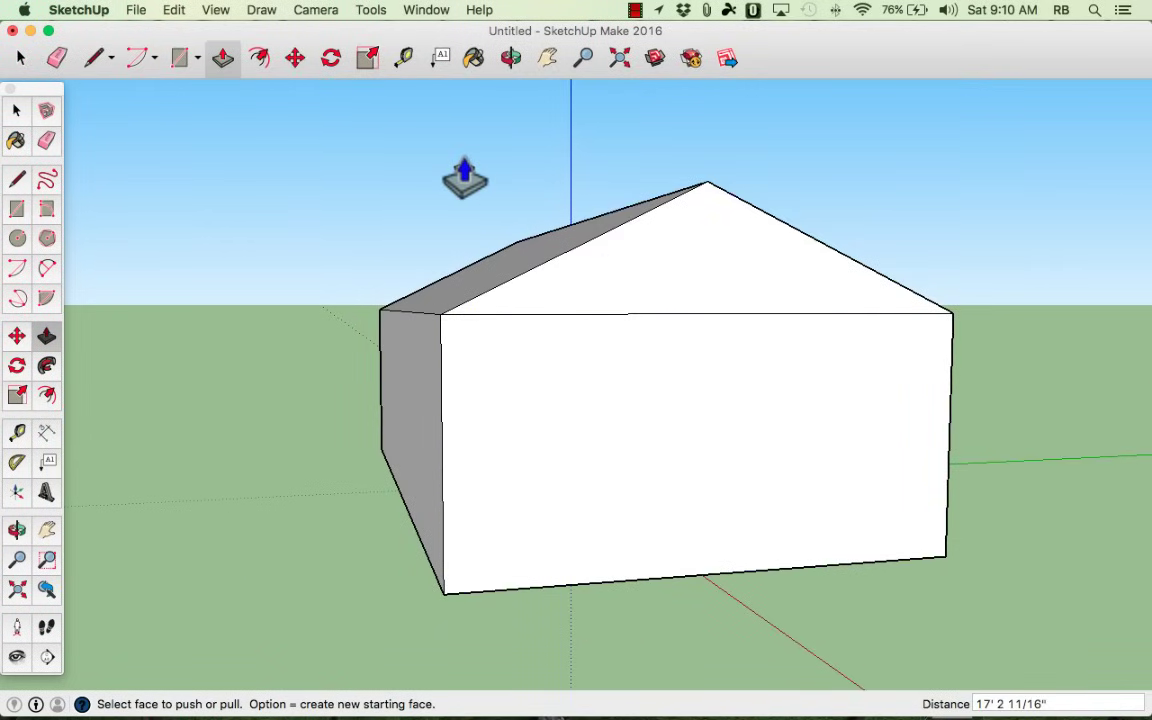
left_click(326, 12)
mouse_move(362, 66)
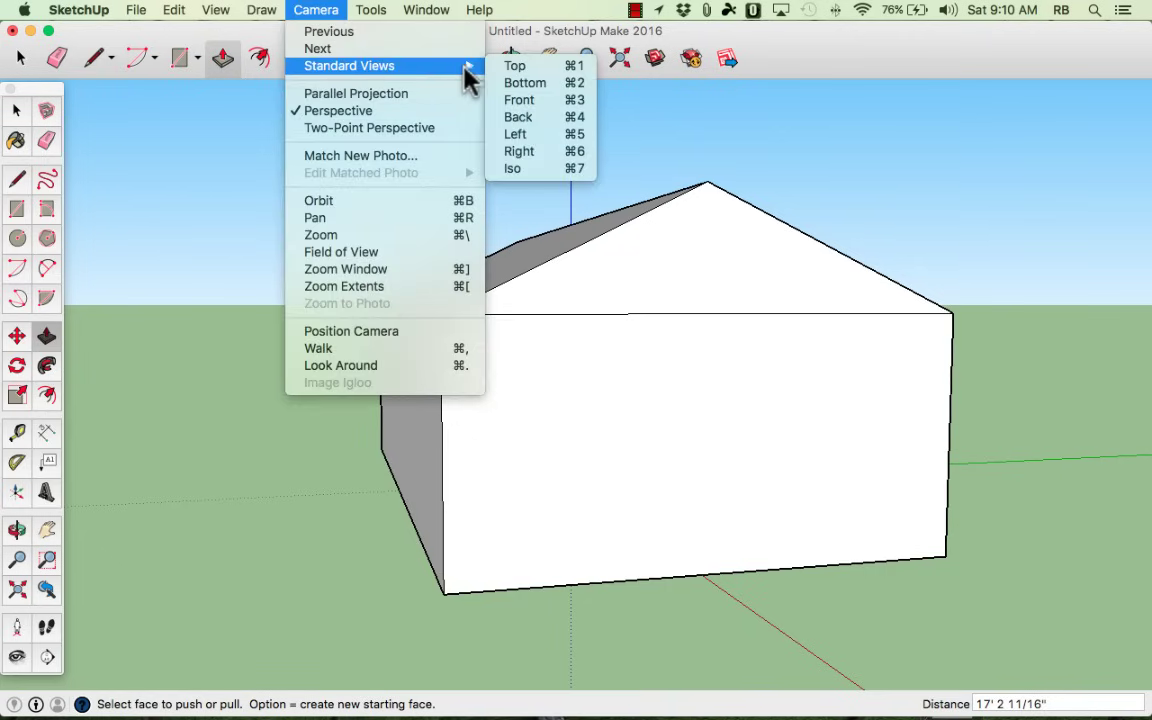
left_click(576, 158)
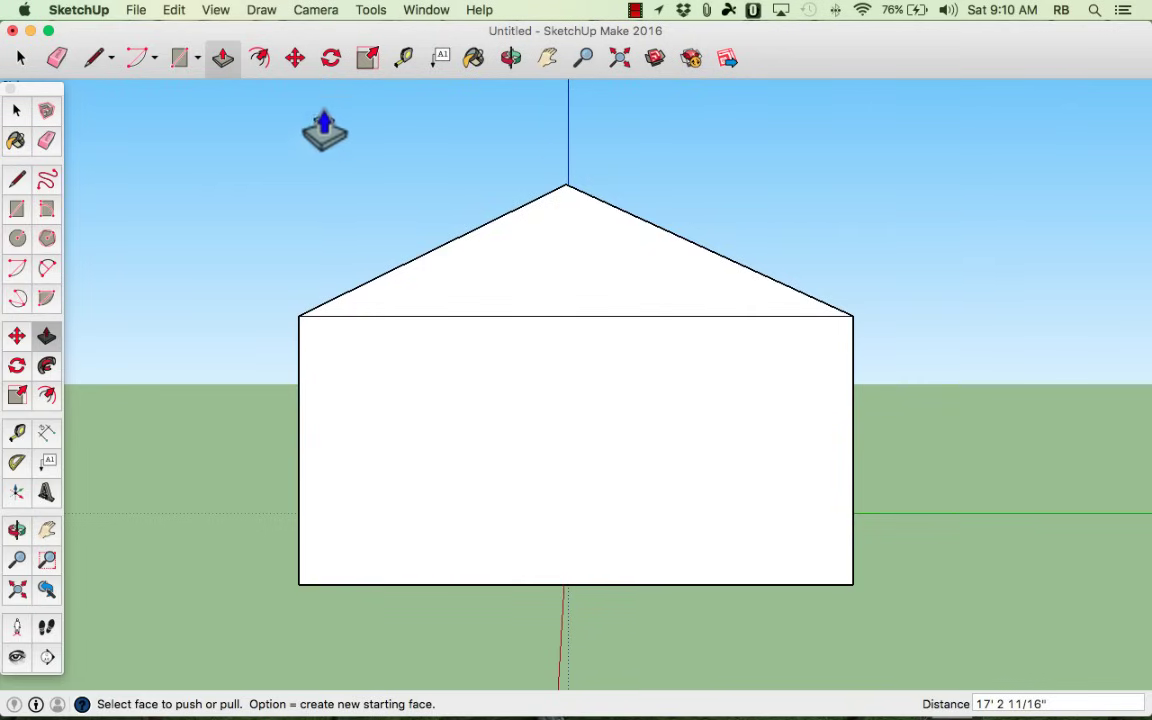
left_click(17, 179)
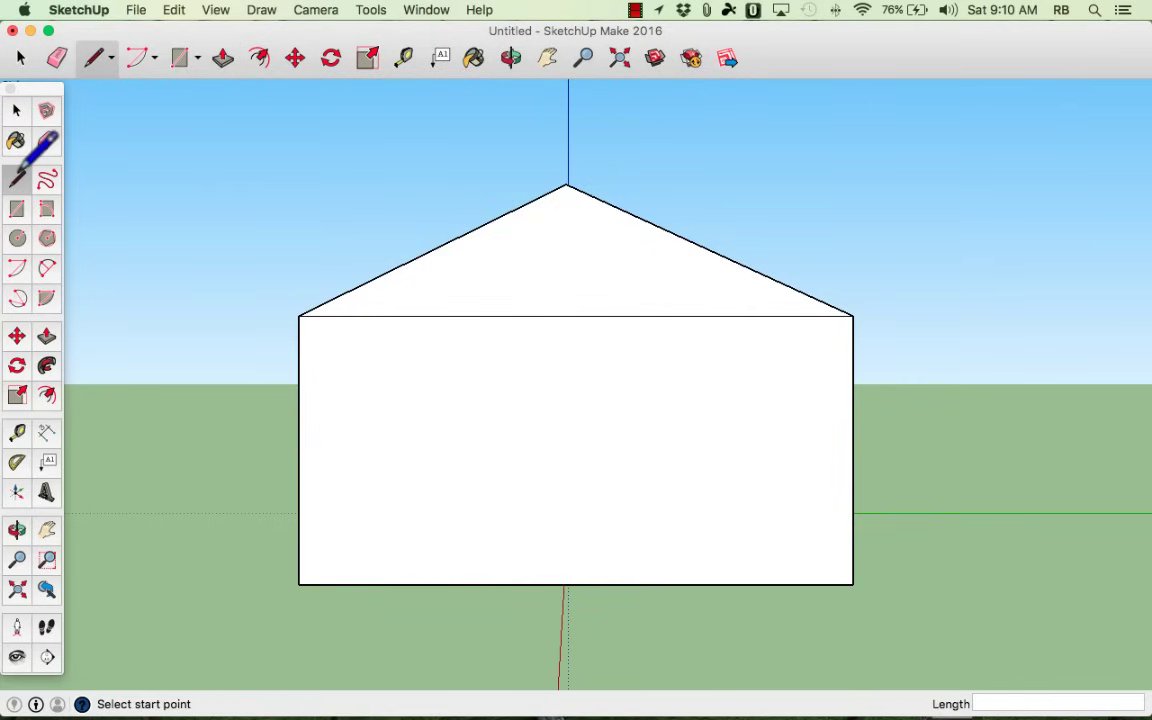
left_click(298, 316)
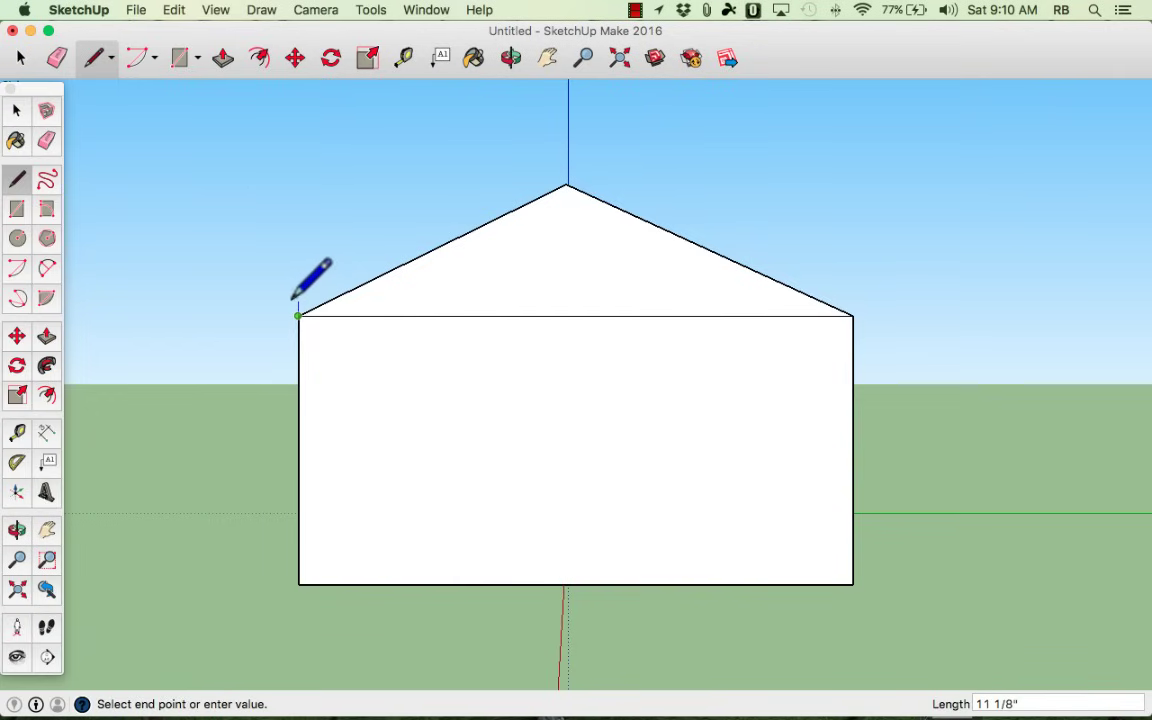
left_click(567, 172)
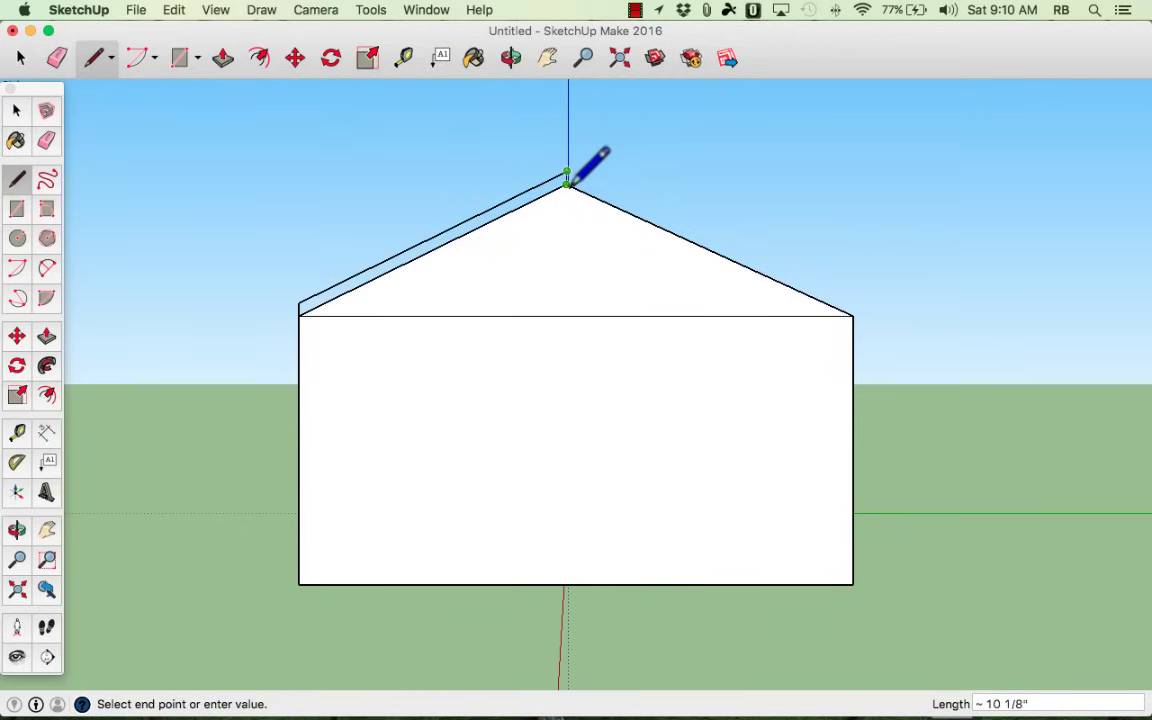
left_click(567, 174)
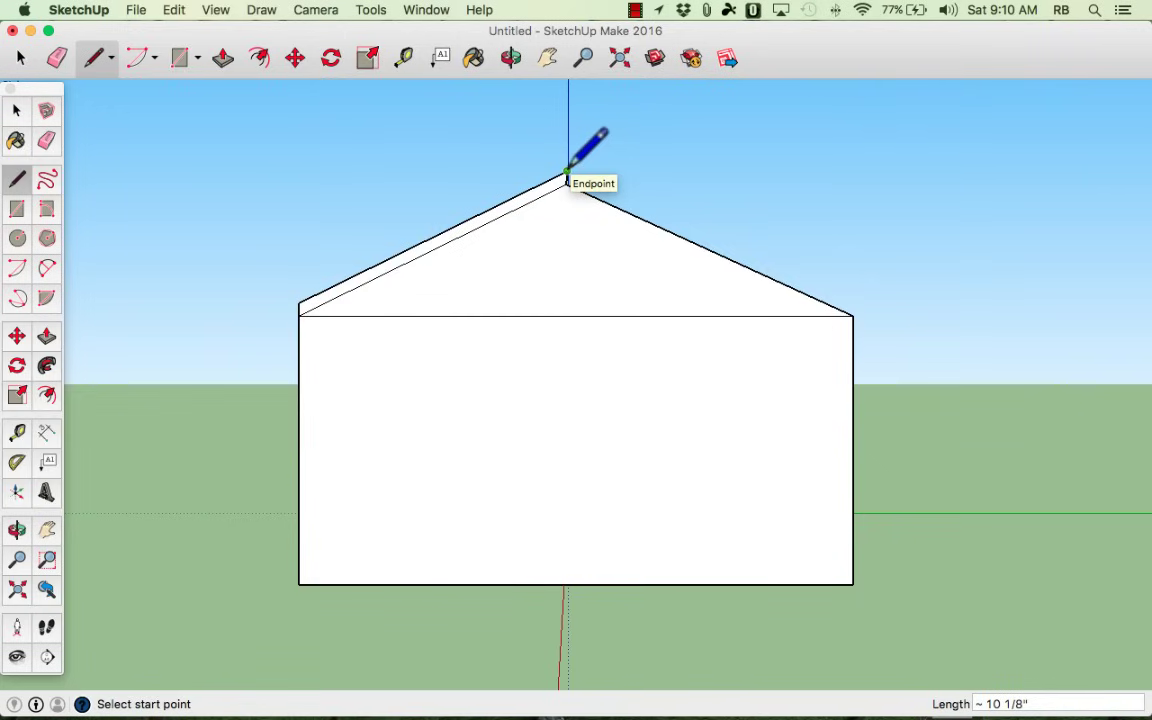
- Outline the matching strip above the gable's right slope, closing it at the wall corner with a vertical line about 9 13/16" long
left_click(567, 174)
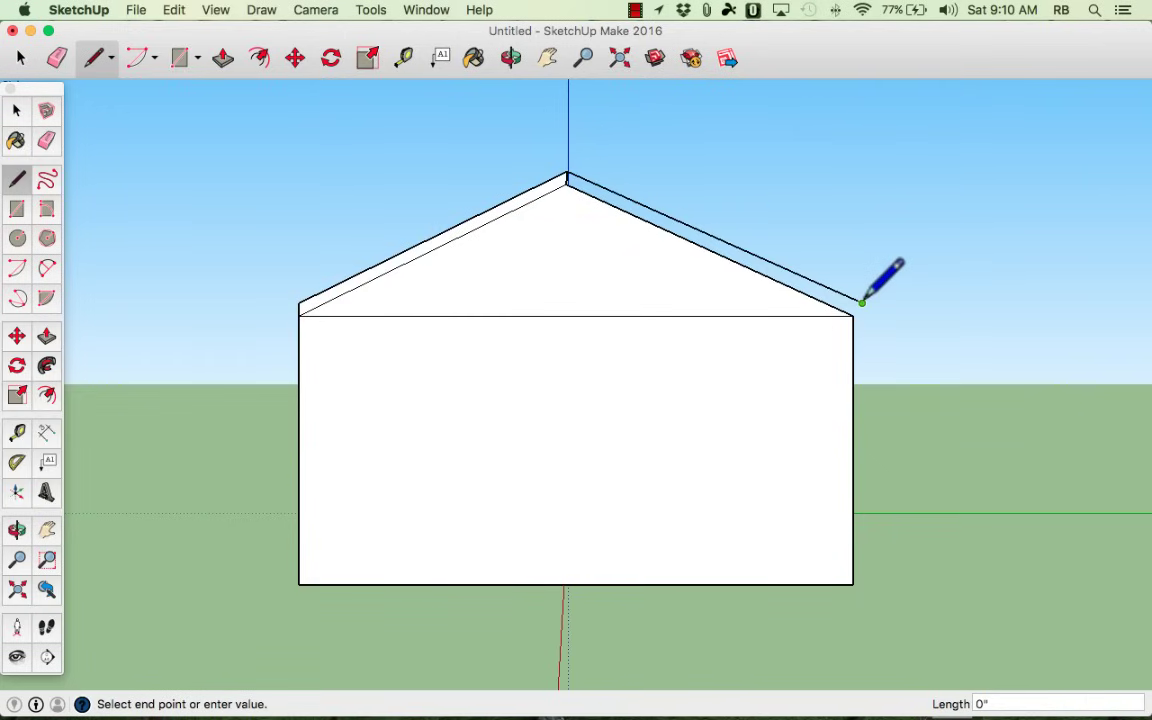
key("Escape")
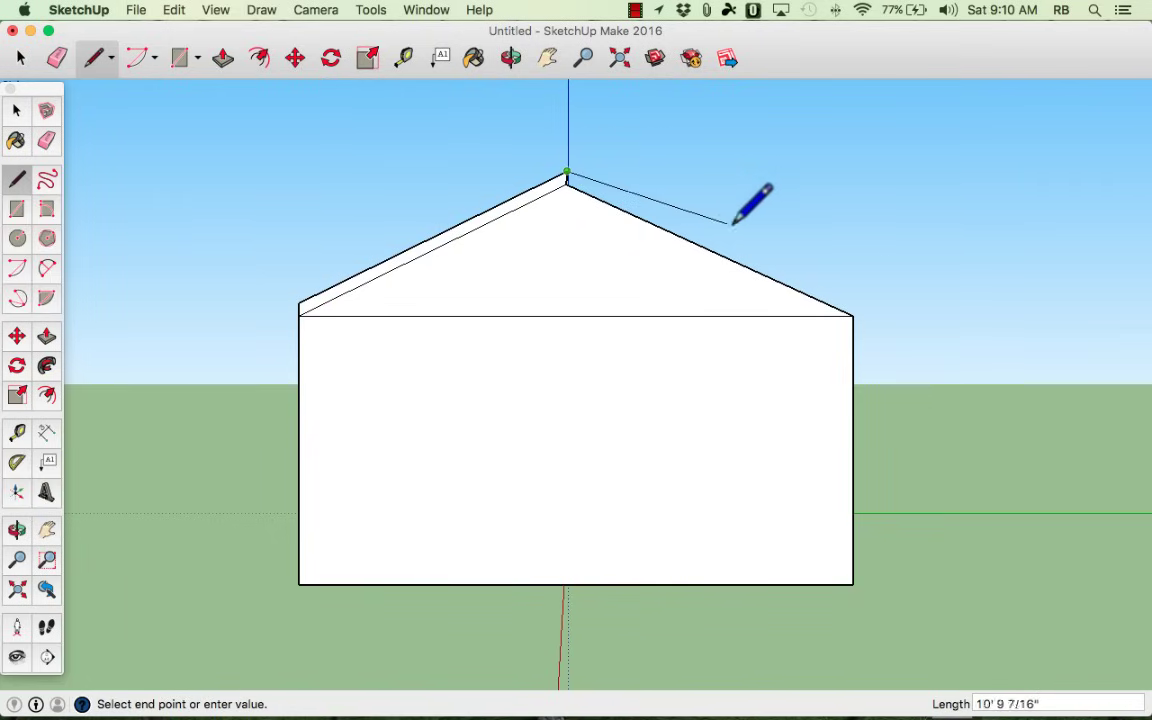
left_click(852, 302)
left_click(852, 303)
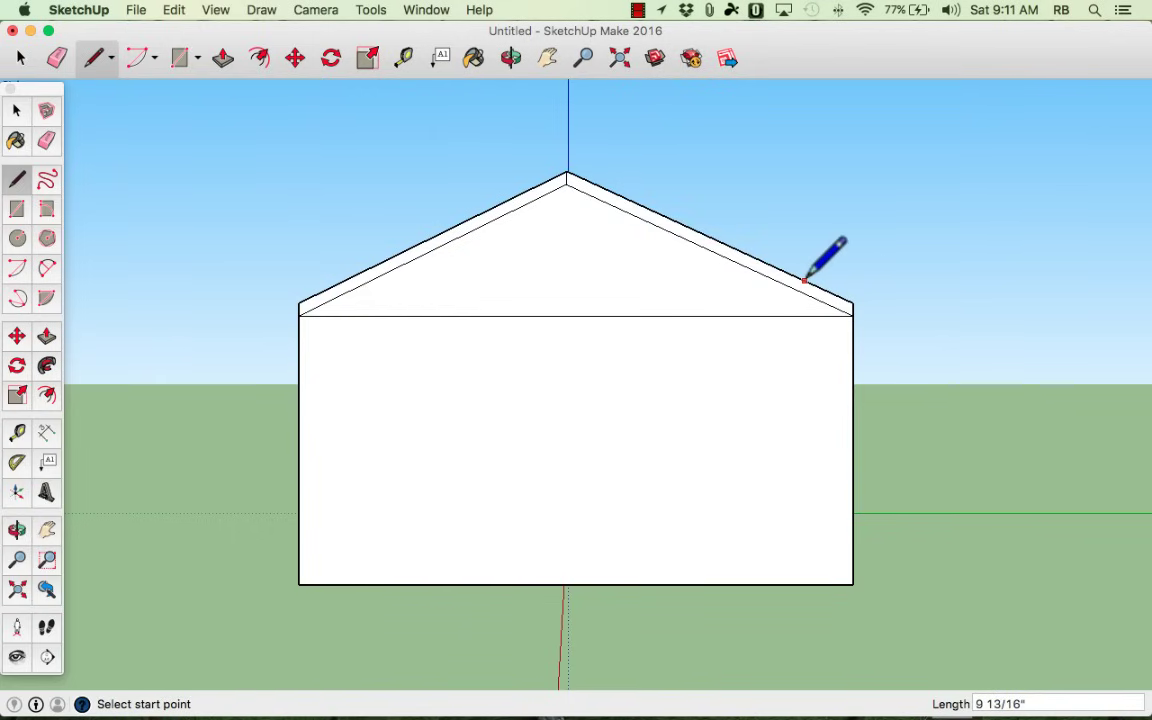
- Push/Pull the left slope's strip along the roof about 60' 5" and a further 1' 4 1/2" to the far gable wall
mouse_move(403, 265)
middle_mouse_down()
mouse_move(669, 278)
mouse_move(802, 393)
mouse_move(831, 514)
mouse_move(951, 545)
mouse_move(1008, 483)
mouse_move(989, 380)
mouse_move(882, 342)
mouse_move(633, 309)
mouse_move(85, 306)
mouse_move(98, 383)
mouse_move(617, 411)
mouse_move(810, 398)
mouse_move(849, 332)
mouse_move(725, 337)
mouse_move(711, 345)
mouse_move(1040, 334)
middle_mouse_up()
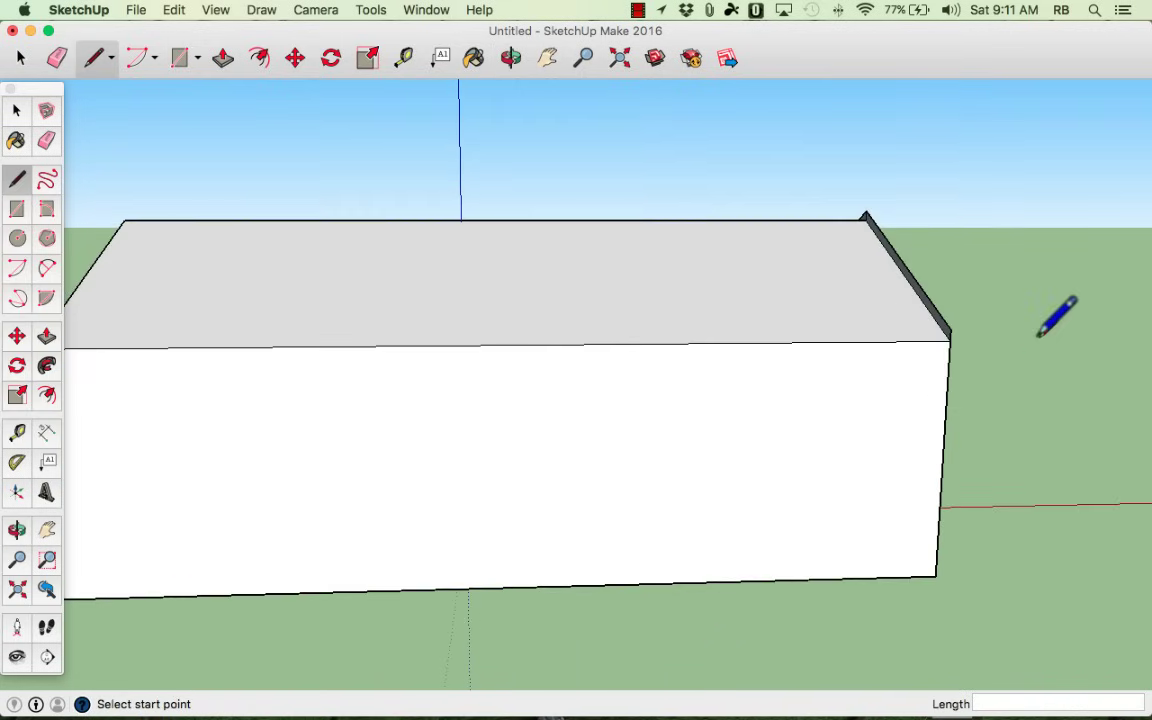
left_click(46, 337)
left_click_drag(929, 322, 237, 314)
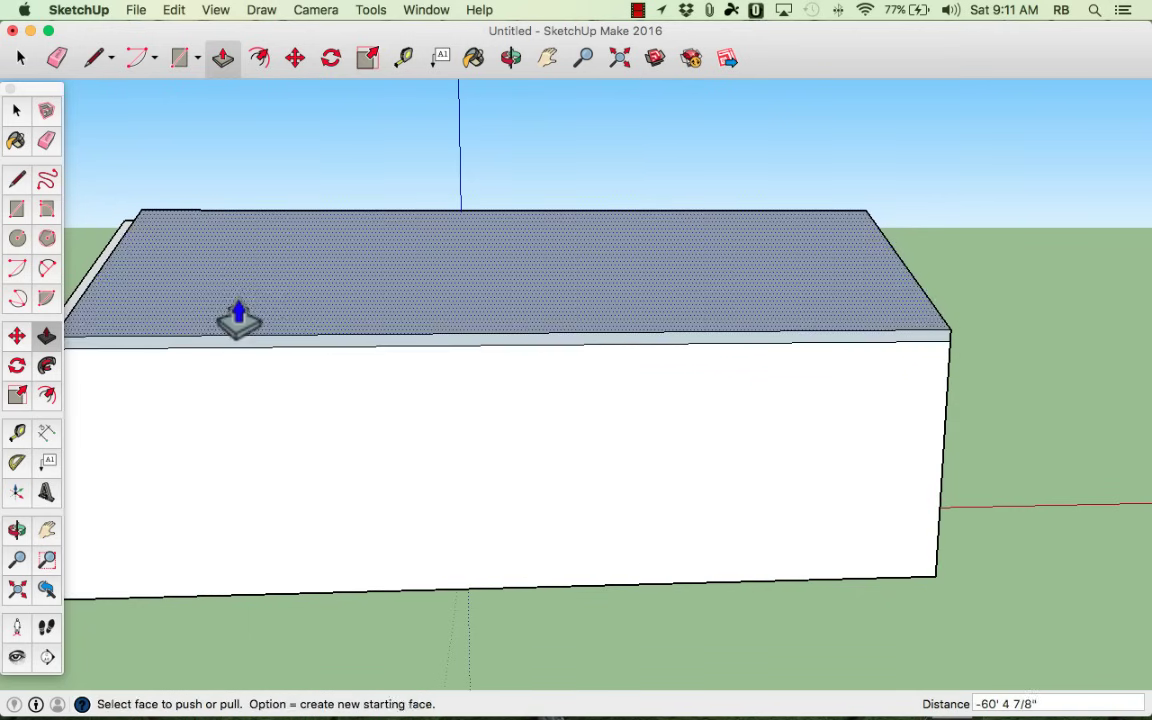
middle_click_drag(237, 314, 527, 368)
left_click(525, 378)
left_click_drag(525, 366, 522, 586)
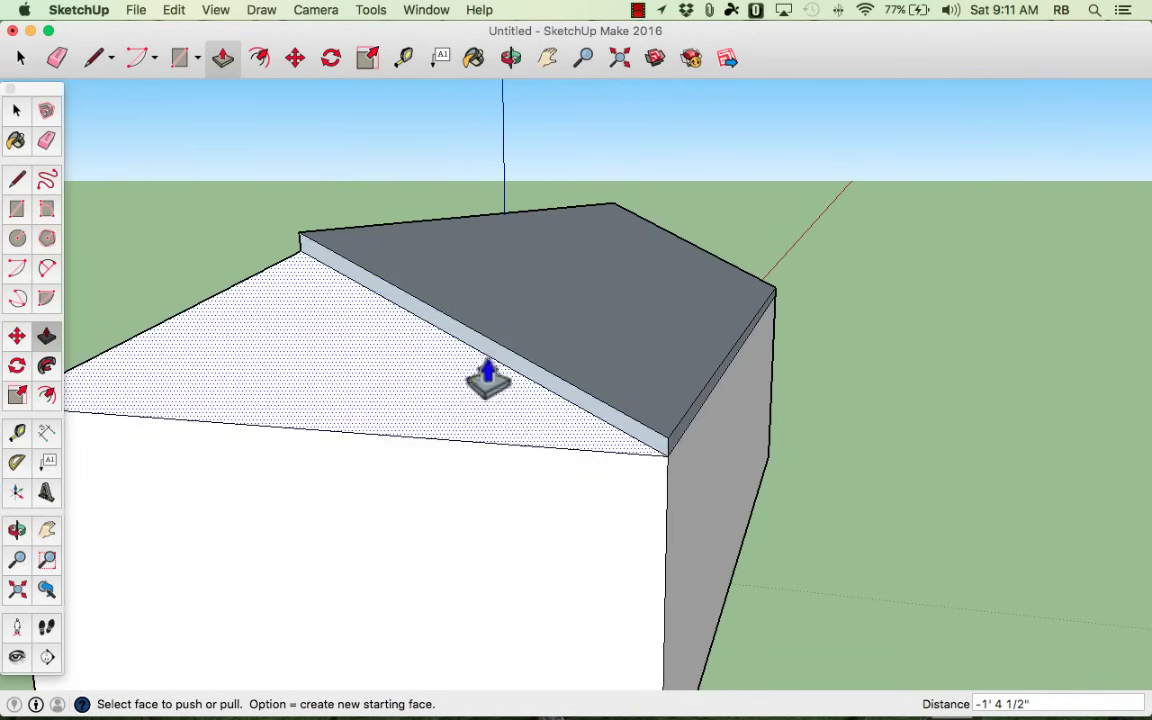
- Push/Pull the roof strip's end face out past the far gable wall and its eave face out about 4 1/8" past the long wall
middle_click_drag(548, 447, 325, 325)
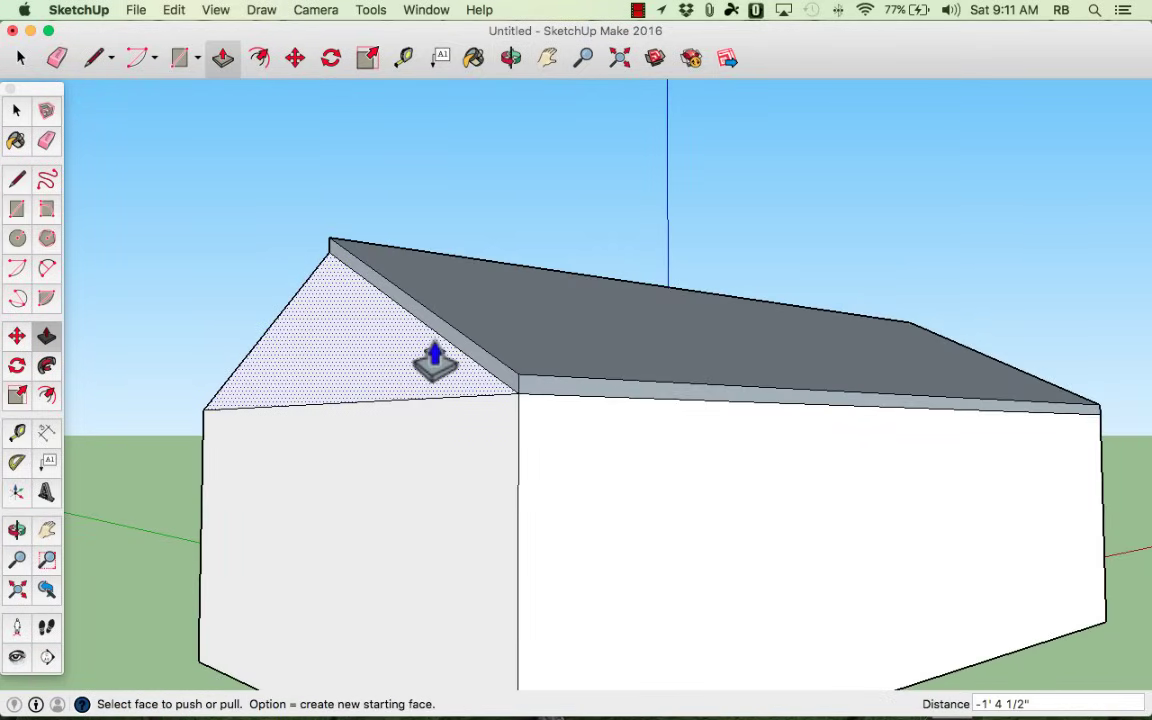
left_click_drag(449, 361, 527, 381)
middle_click_drag(527, 381, 747, 455)
left_click_drag(833, 432, 841, 419)
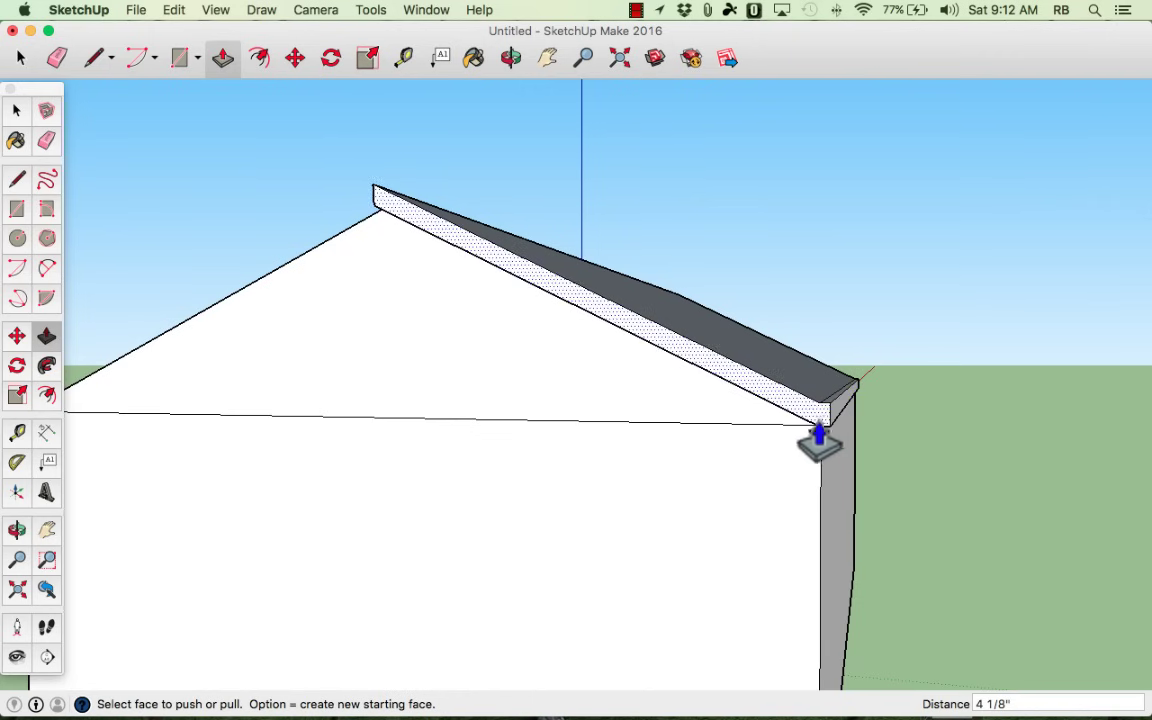
- Close the open front end of the extruded roof strip by drawing a vertical line about 9 13/16" long at its eave corner
middle_click_drag(820, 440, 465, 440)
key("p")
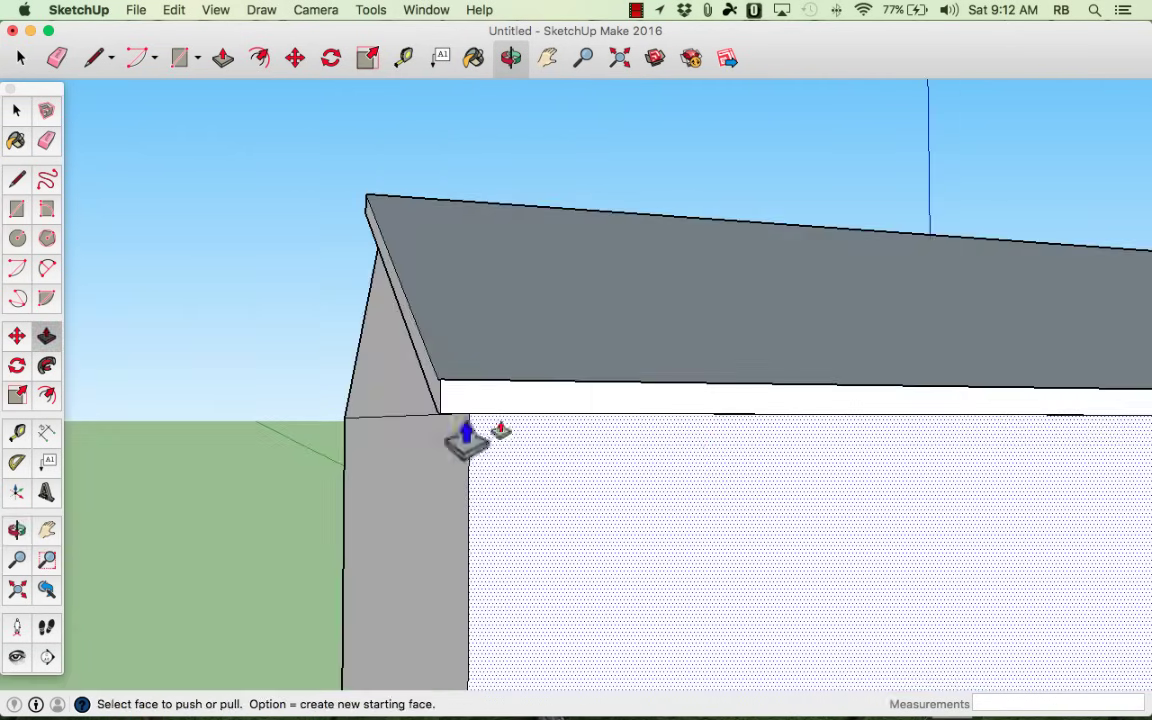
middle_click_drag(838, 452, 761, 443)
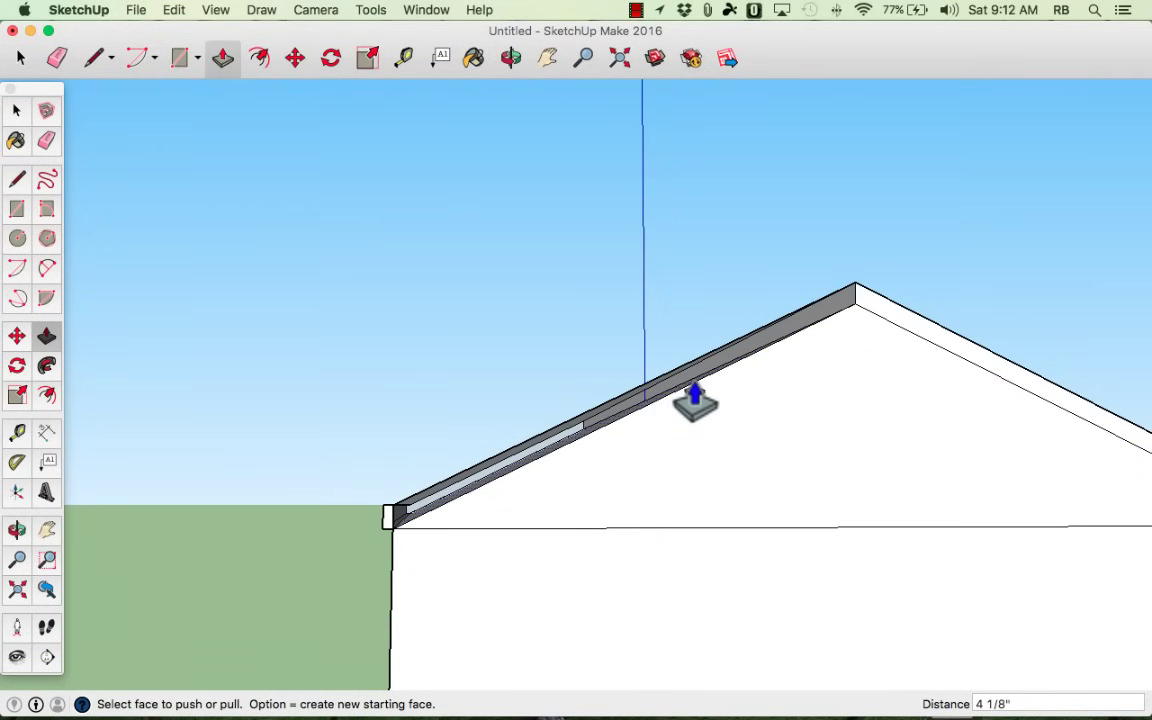
middle_click_drag(627, 458, 767, 462)
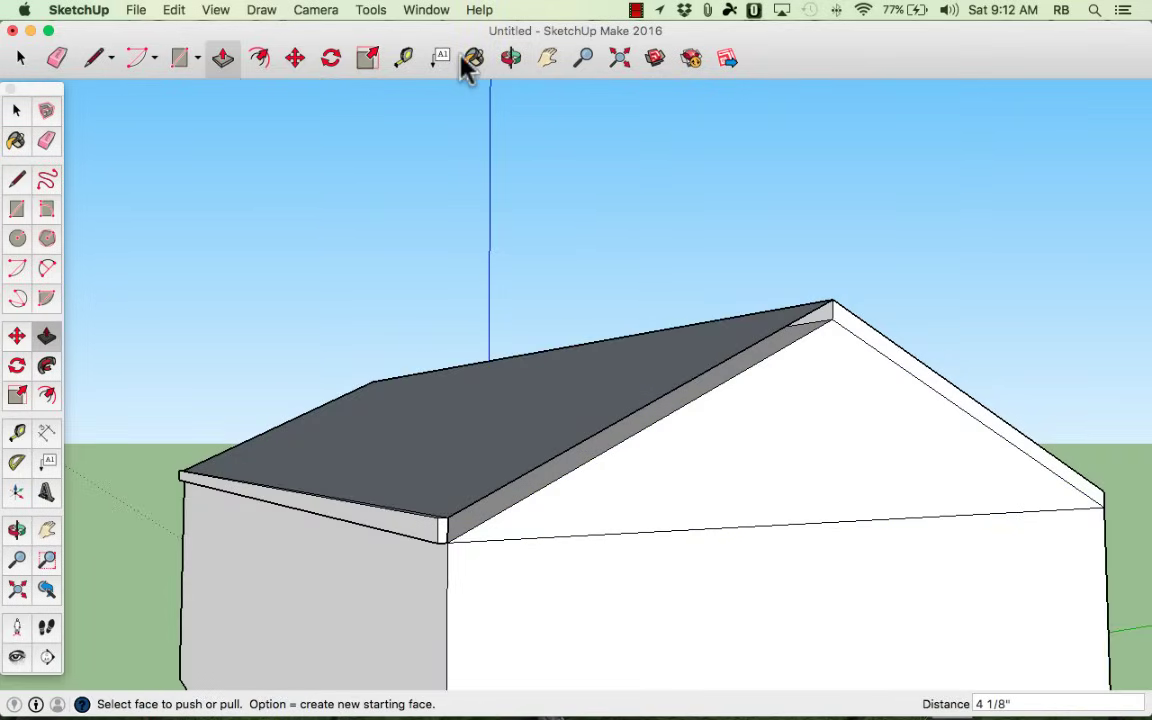
key("super+6")
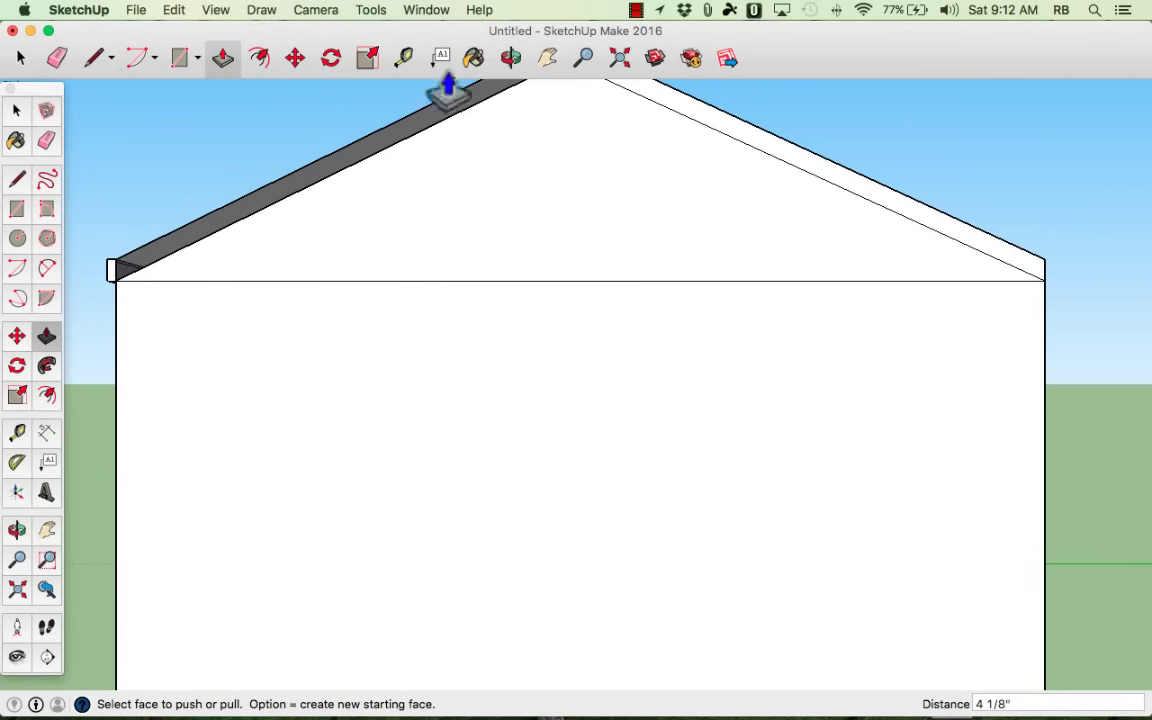
scroll(558, 212, "down", 5)
scroll(558, 225, "up", 2)
middle_click_drag(555, 229, 517, 280)
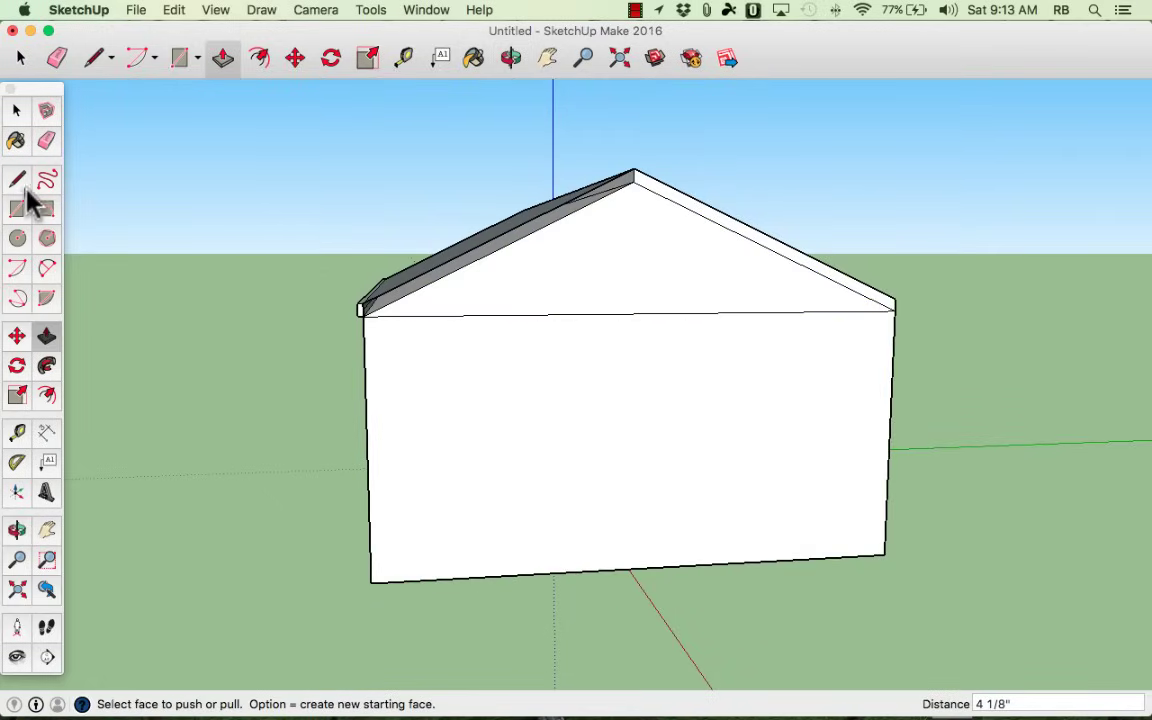
left_click(18, 180)
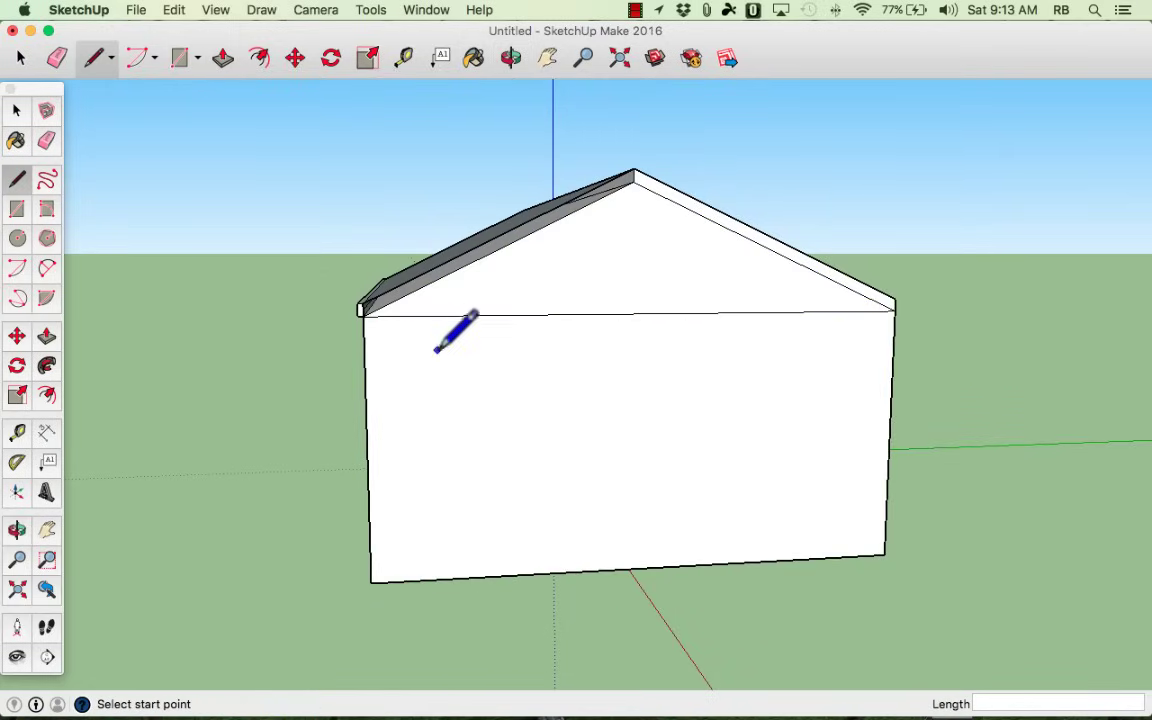
left_click(362, 309)
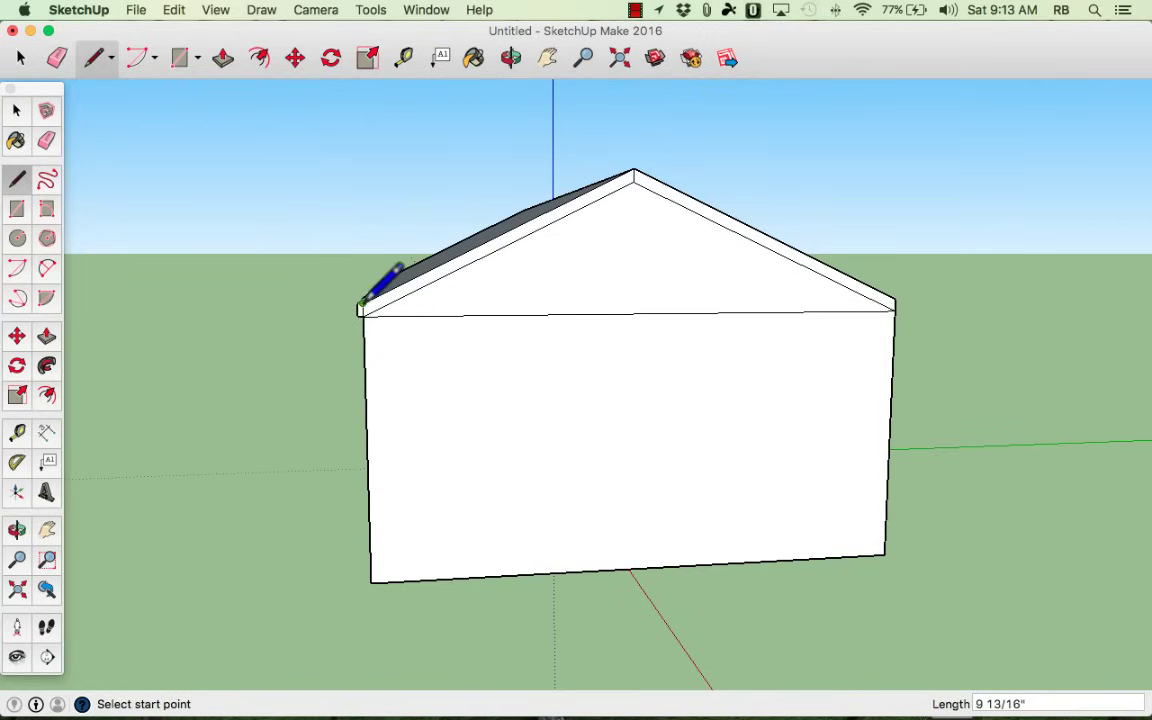
- Erase the short vertical line separating the eave overhang from the roof strip's front face
mouse_move(449, 303)
left_mouse_down()
mouse_move(663, 301)
mouse_move(681, 265)
mouse_move(411, 334)
left_mouse_up()
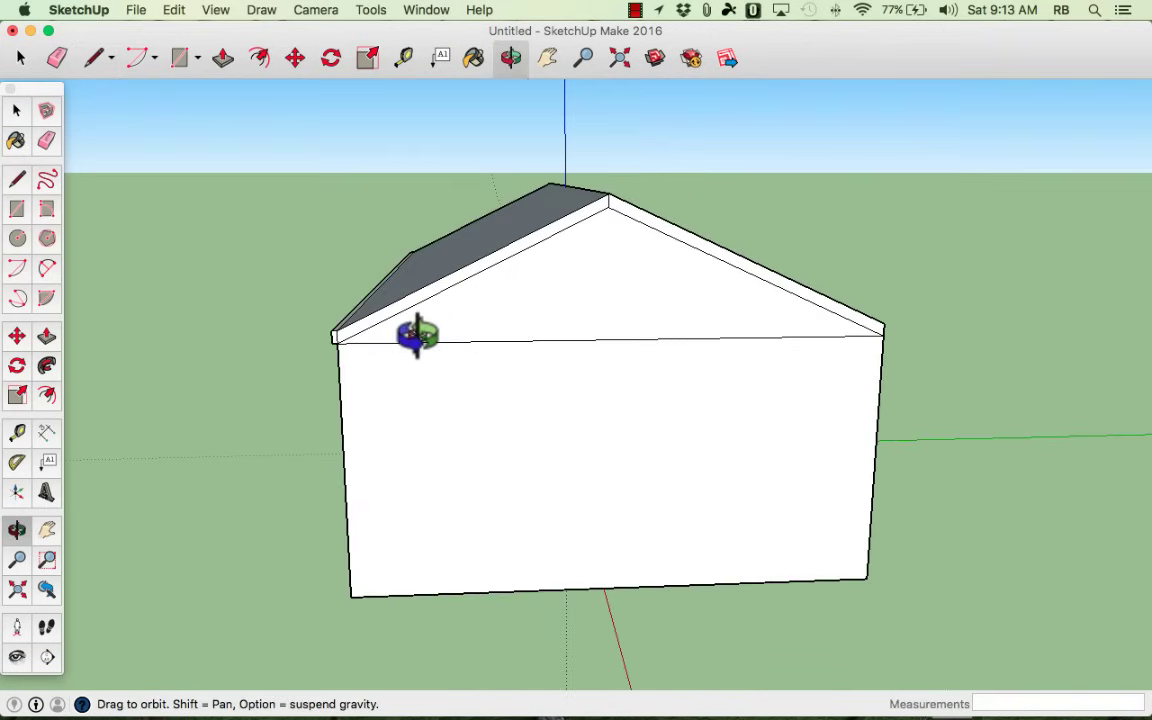
key("l")
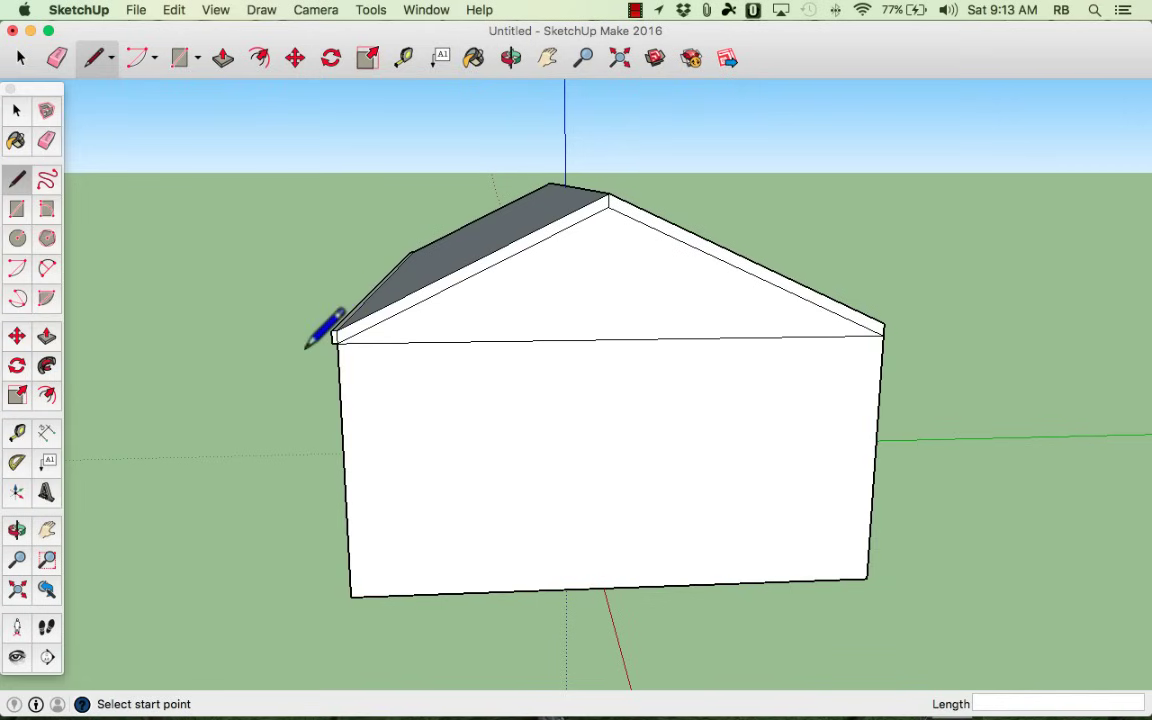
scroll(360, 380, "up", 4)
mouse_move(357, 376)
middle_mouse_down()
mouse_move(249, 352)
mouse_move(424, 352)
mouse_move(471, 291)
mouse_move(262, 284)
middle_mouse_up()
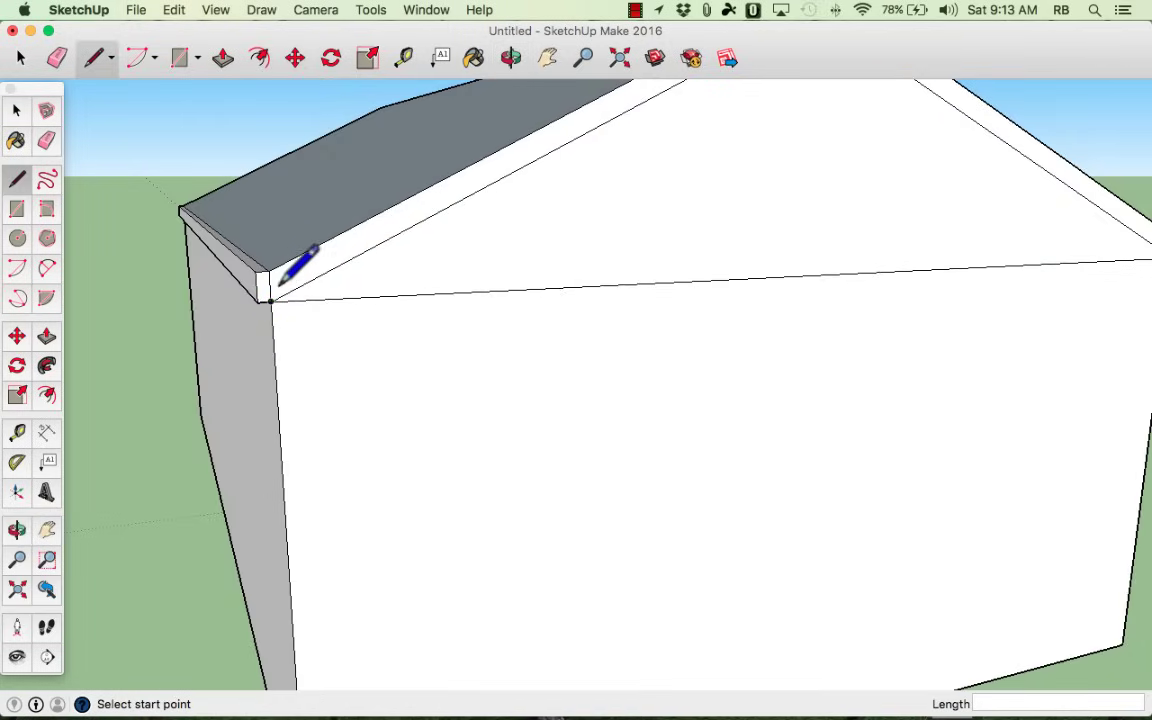
left_click(47, 145)
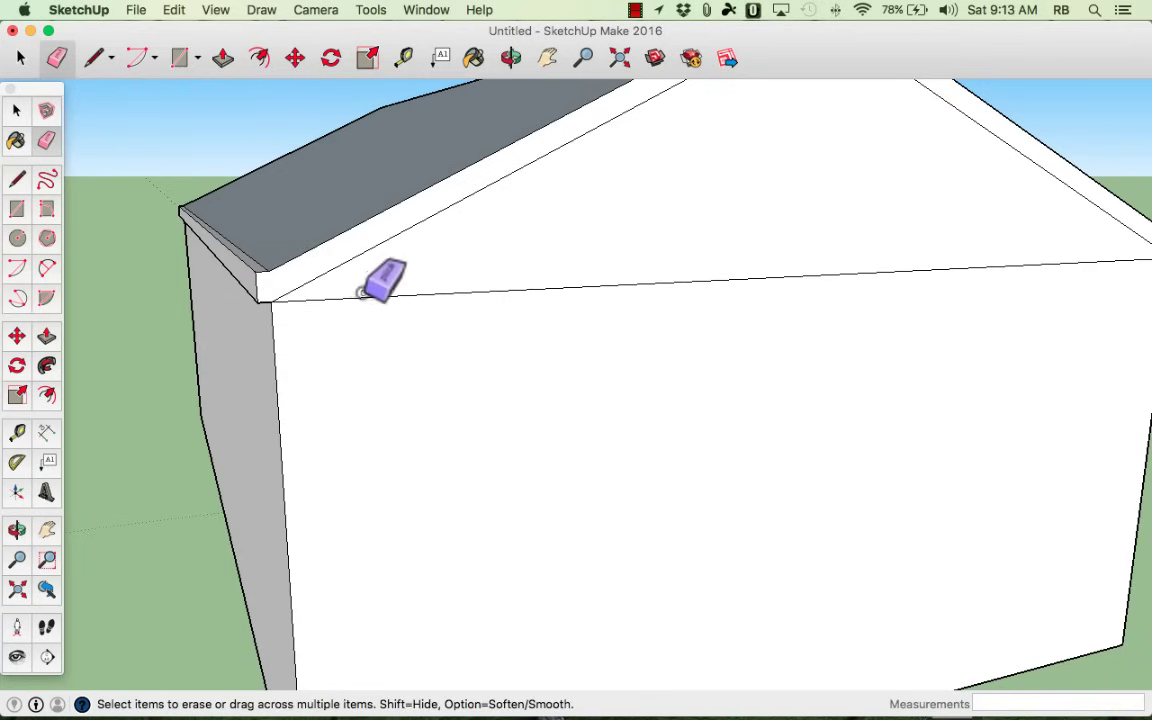
- Push/Pull the second roof strip along the other slope to the far gable wall, and pull its eave face out past the long wall
mouse_move(257, 288)
middle_mouse_down()
mouse_move(472, 310)
mouse_move(1108, 321)
middle_mouse_up()
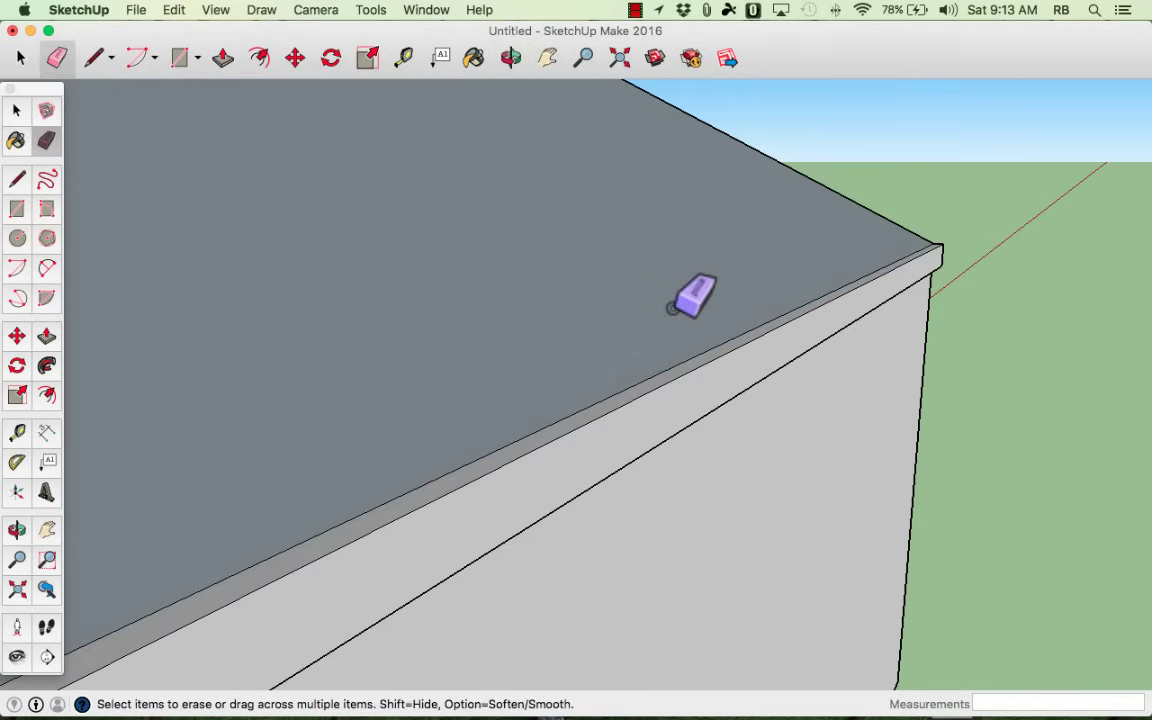
scroll(694, 296, "down", 4)
mouse_move(465, 330)
middle_mouse_down()
mouse_move(483, 345)
mouse_move(635, 329)
mouse_move(211, 334)
mouse_move(750, 310)
mouse_move(237, 329)
mouse_move(69, 288)
mouse_move(453, 314)
middle_mouse_up()
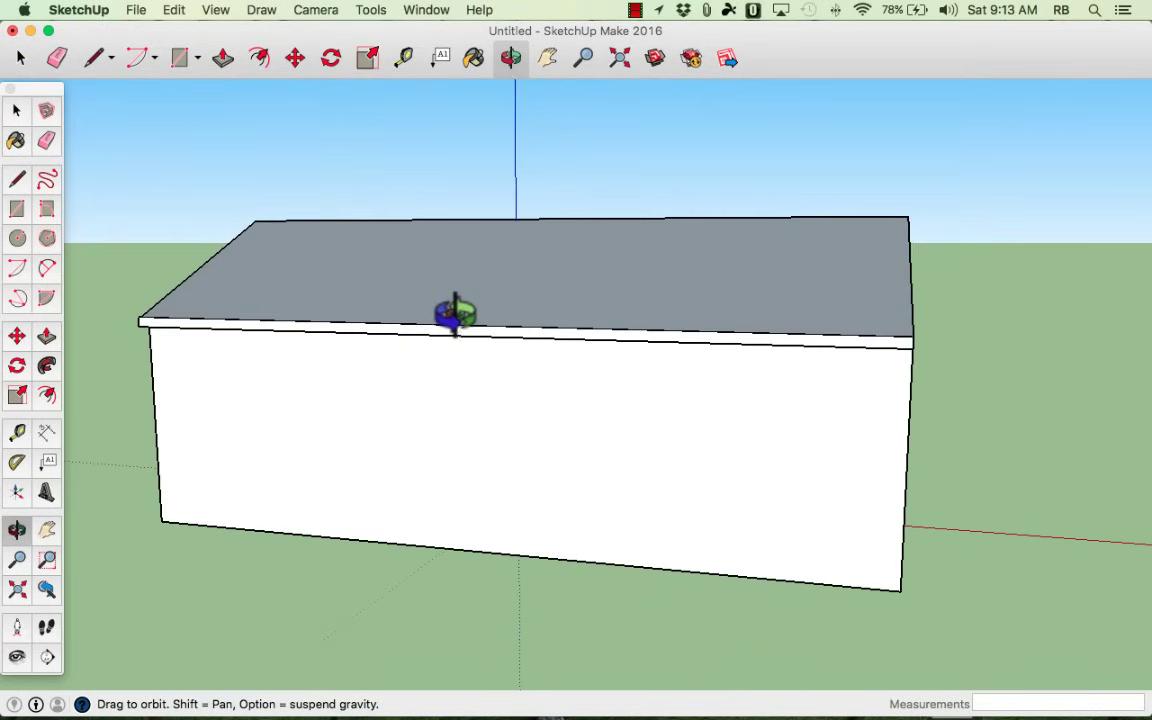
left_click(46, 336)
middle_click_drag(450, 370, 851, 378)
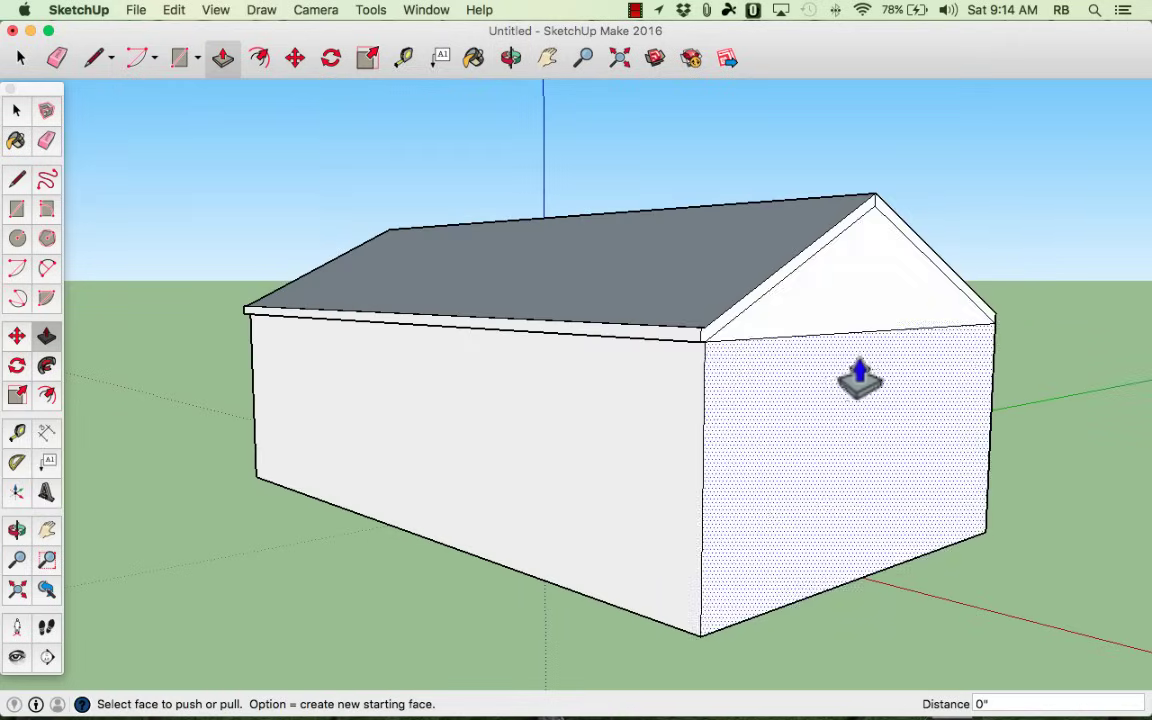
left_click_drag(726, 340, 740, 343)
middle_click_drag(856, 347, 522, 429)
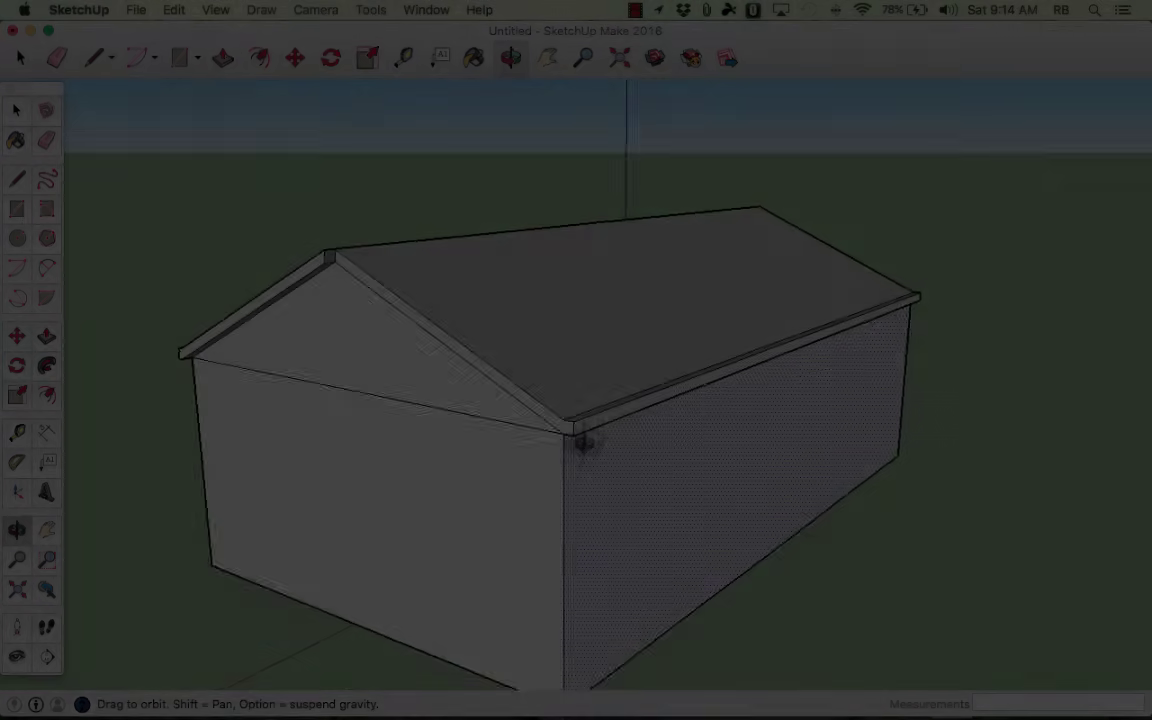
middle_click_drag(583, 443, 427, 457)
left_click_drag(427, 457, 718, 492)
scroll(553, 470, "up", 3)
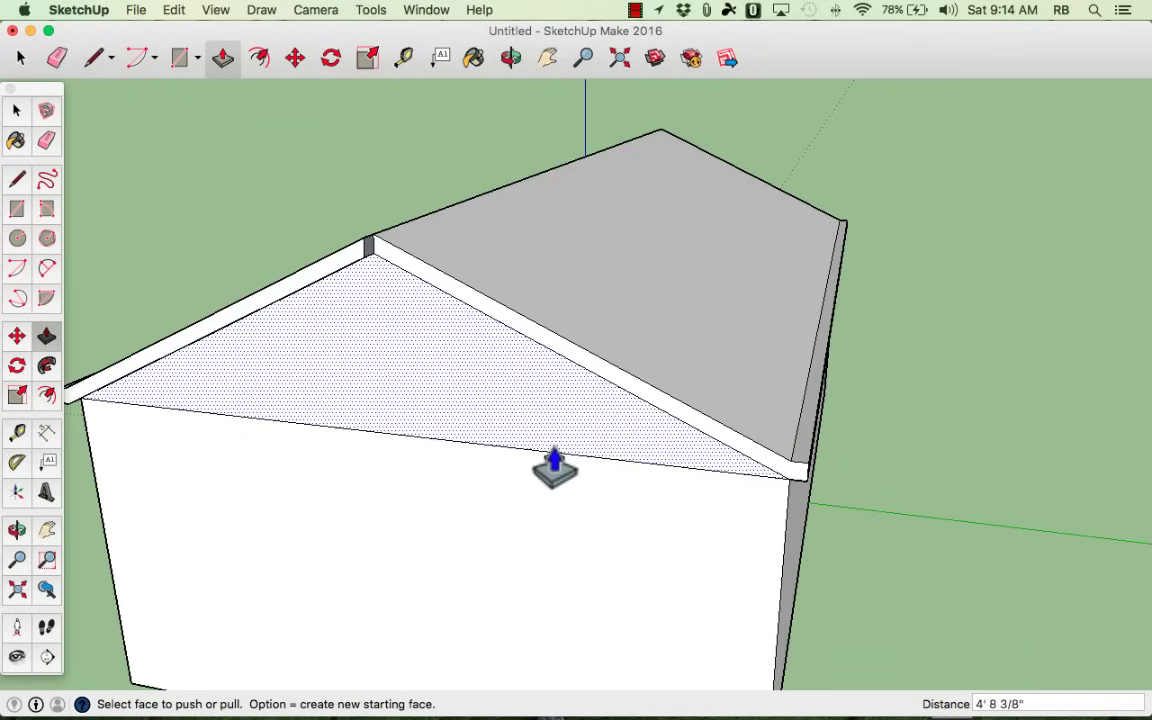
- Push/Pull the second strip's far end out about 10 1/4" flush with the first overhang, and erase the vertical line between them at the peak
middle_click_drag(553, 465, 514, 509)
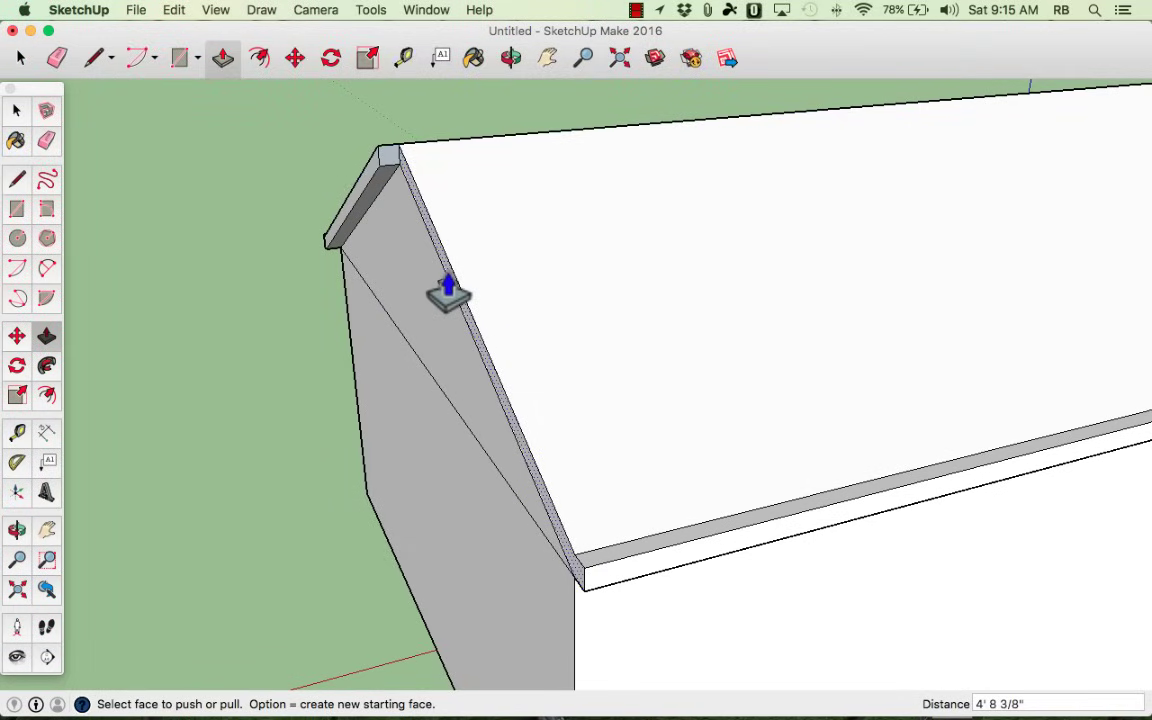
left_click(449, 290)
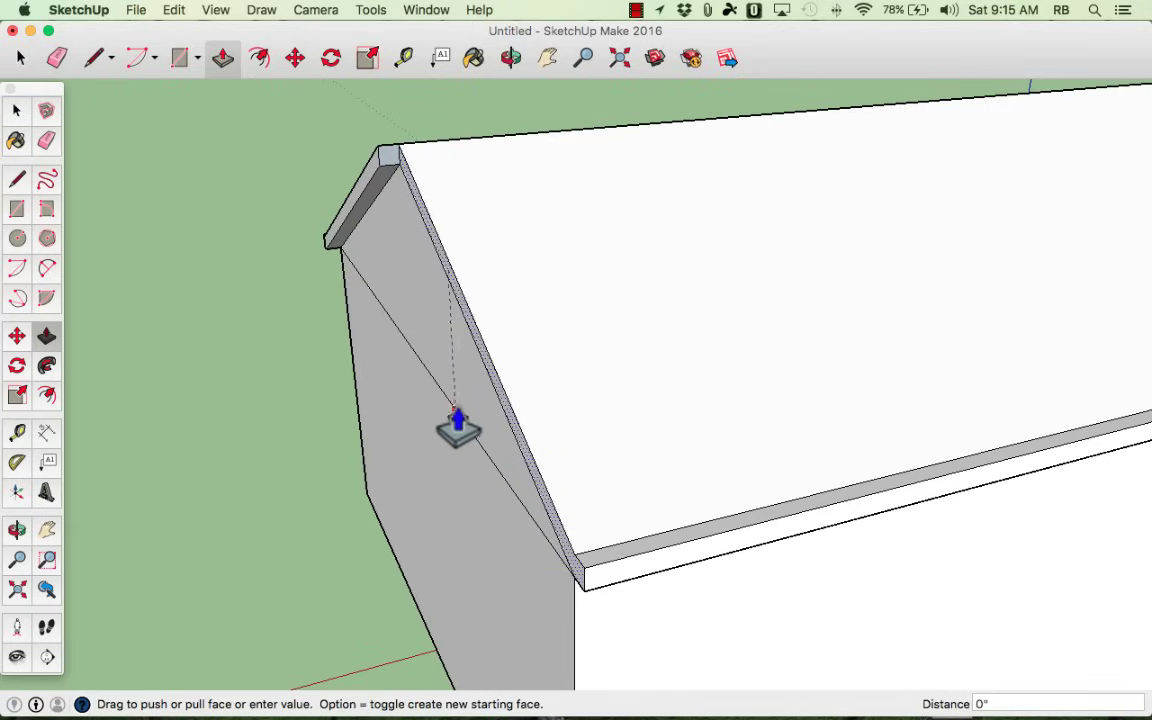
left_click(360, 193)
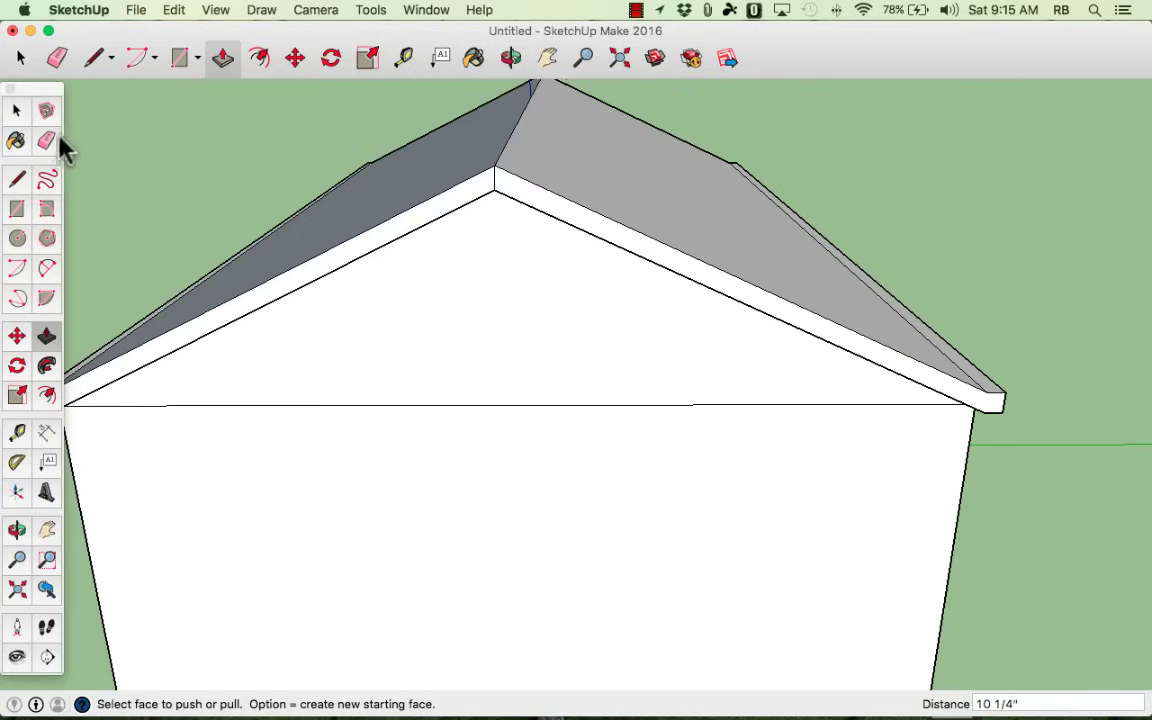
left_click(46, 141)
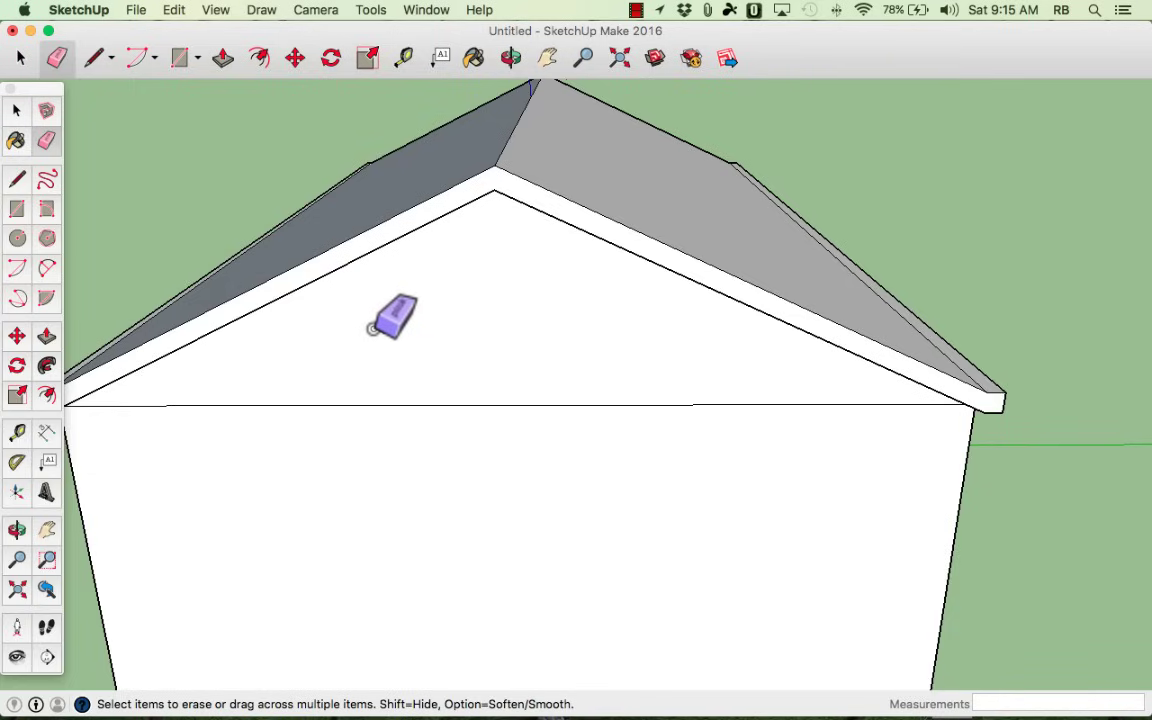
- Set the camera to the standard Front view of the house
middle_click_drag(385, 308, 440, 236)
mouse_move(386, 368)
middle_mouse_down()
mouse_move(504, 411)
mouse_move(926, 368)
middle_mouse_up()
scroll(240, 360, "down", 5)
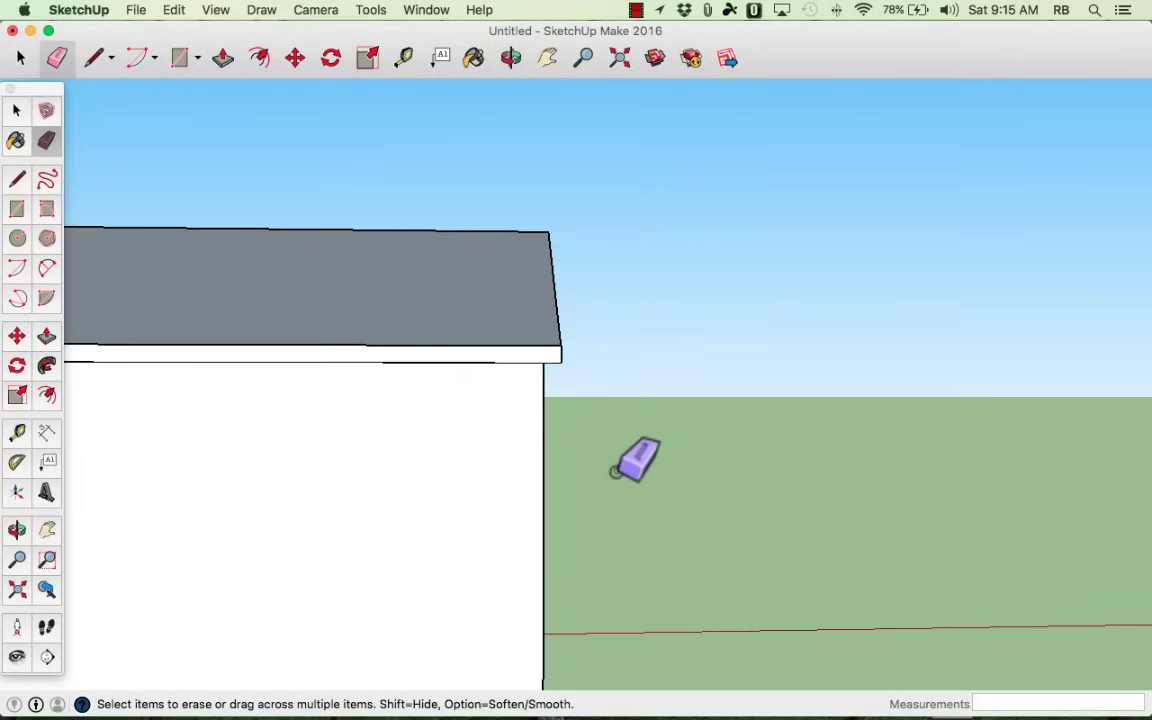
mouse_move(632, 460)
middle_mouse_down()
mouse_move(628, 475)
mouse_move(661, 476)
middle_mouse_up()
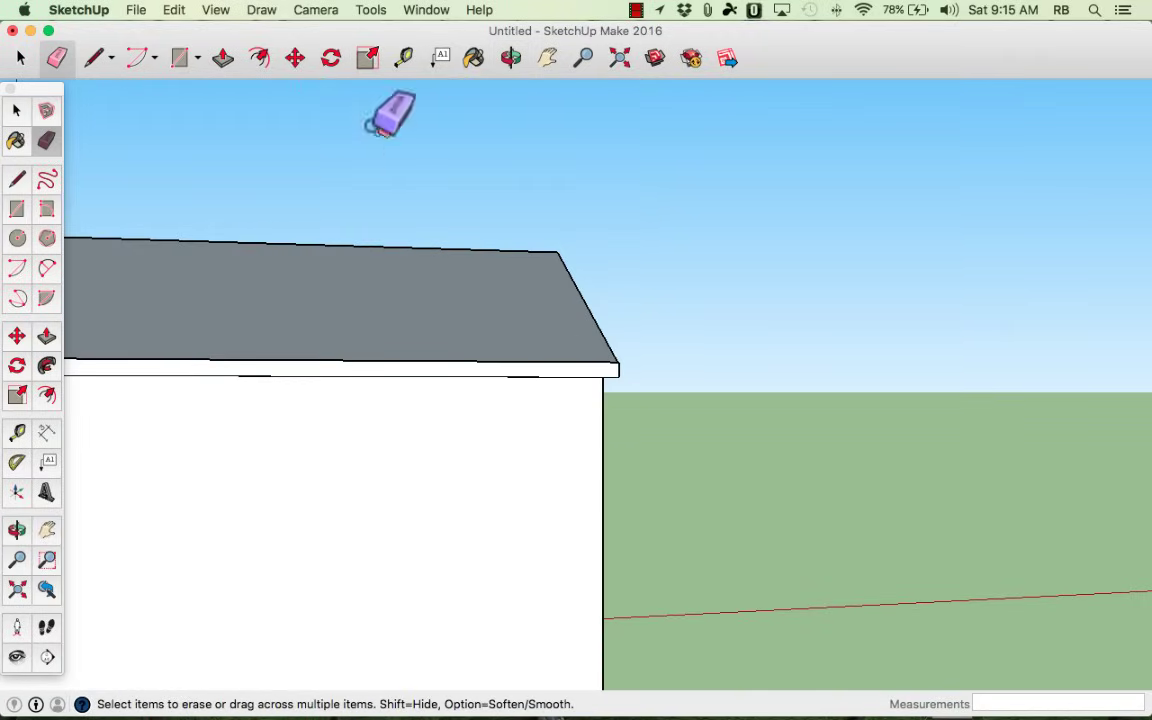
left_click(210, 12)
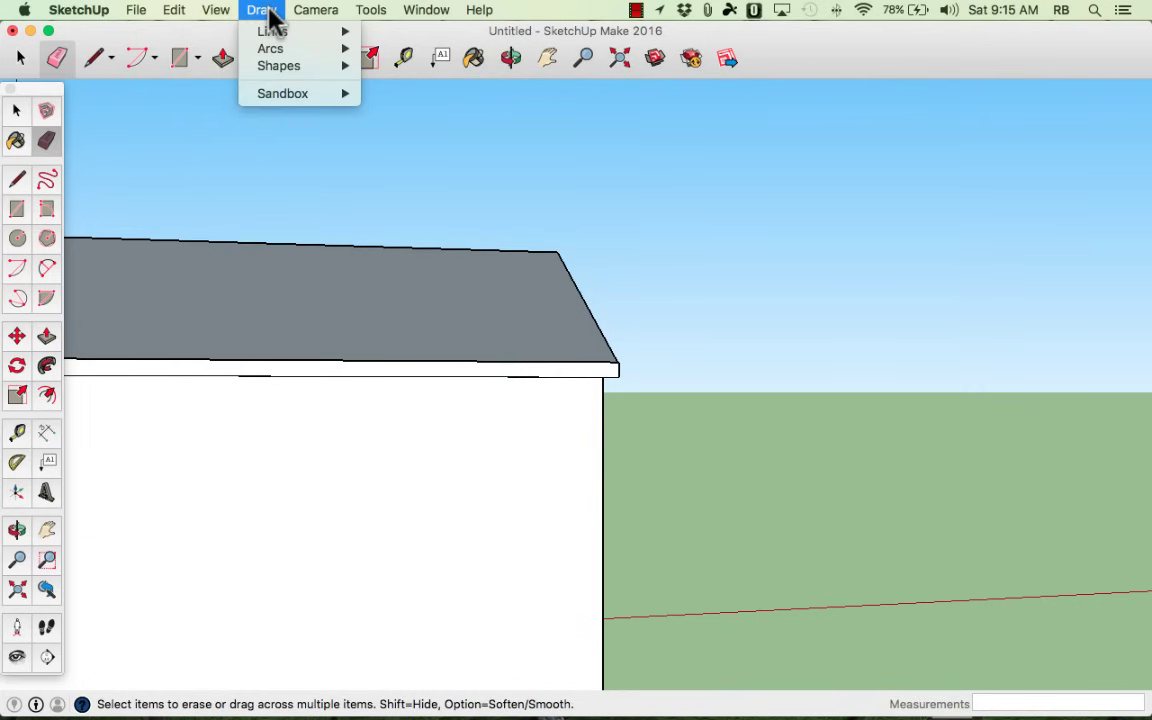
mouse_move(296, 14)
mouse_move(347, 66)
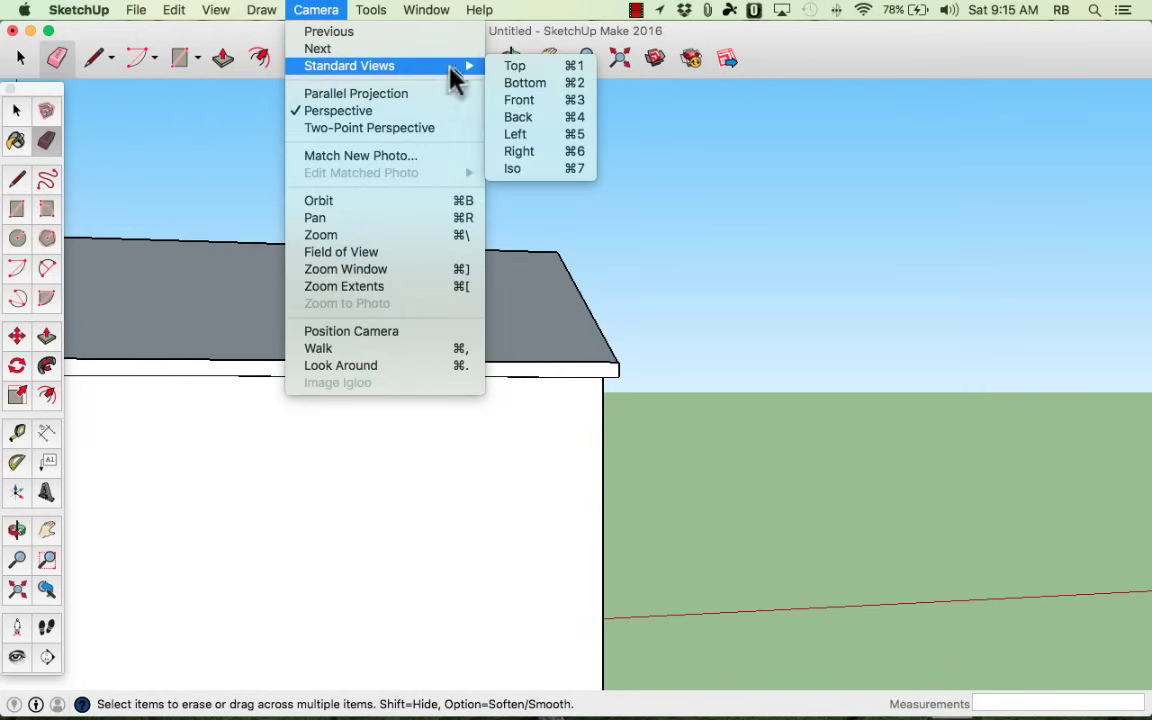
left_click(520, 101)
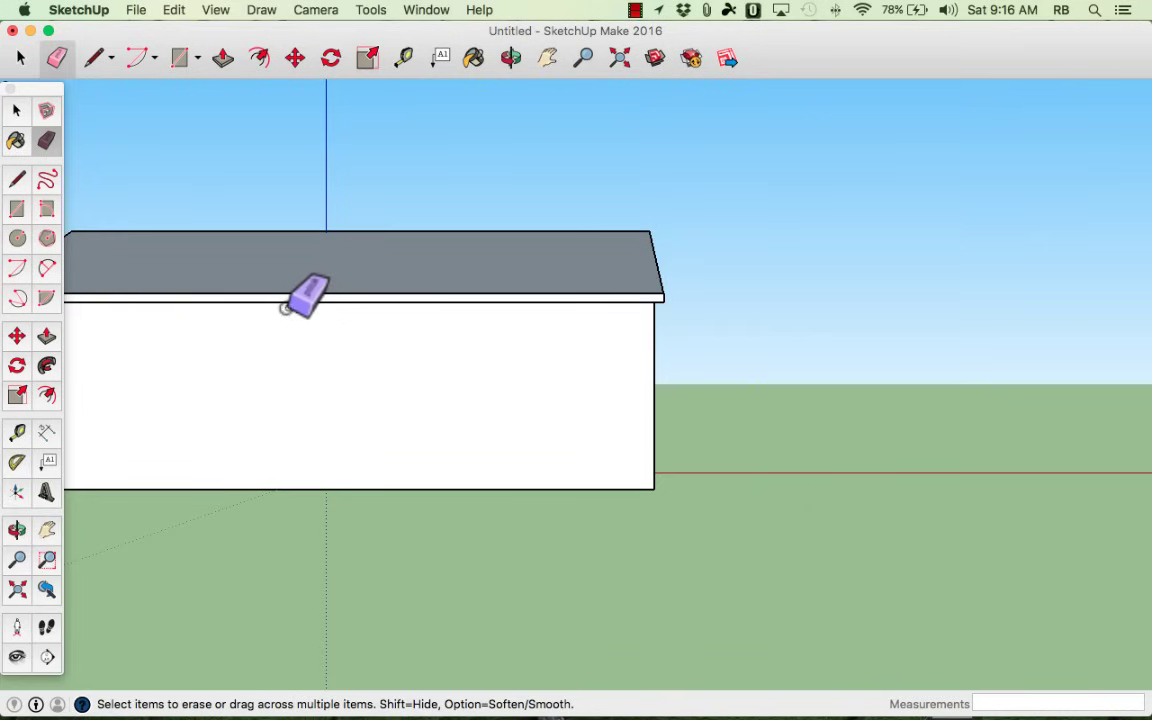
- Pan and zoom the front view to frame the long wall and its base edge closely
key("space")
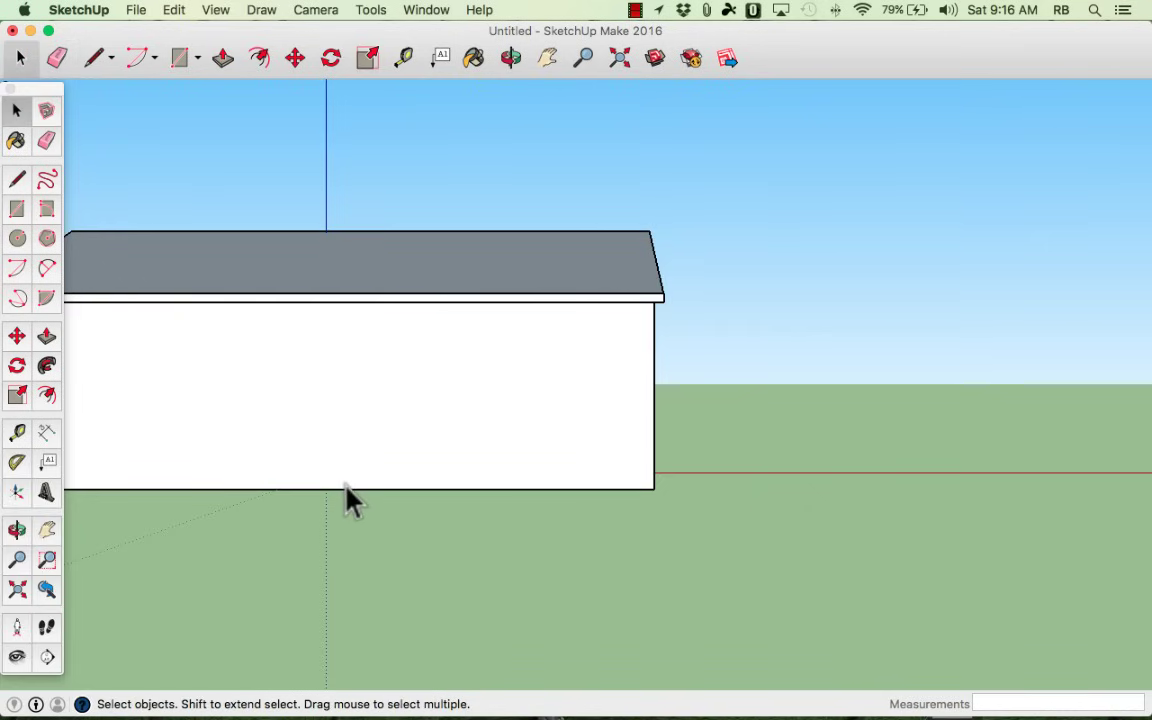
left_click(46, 531)
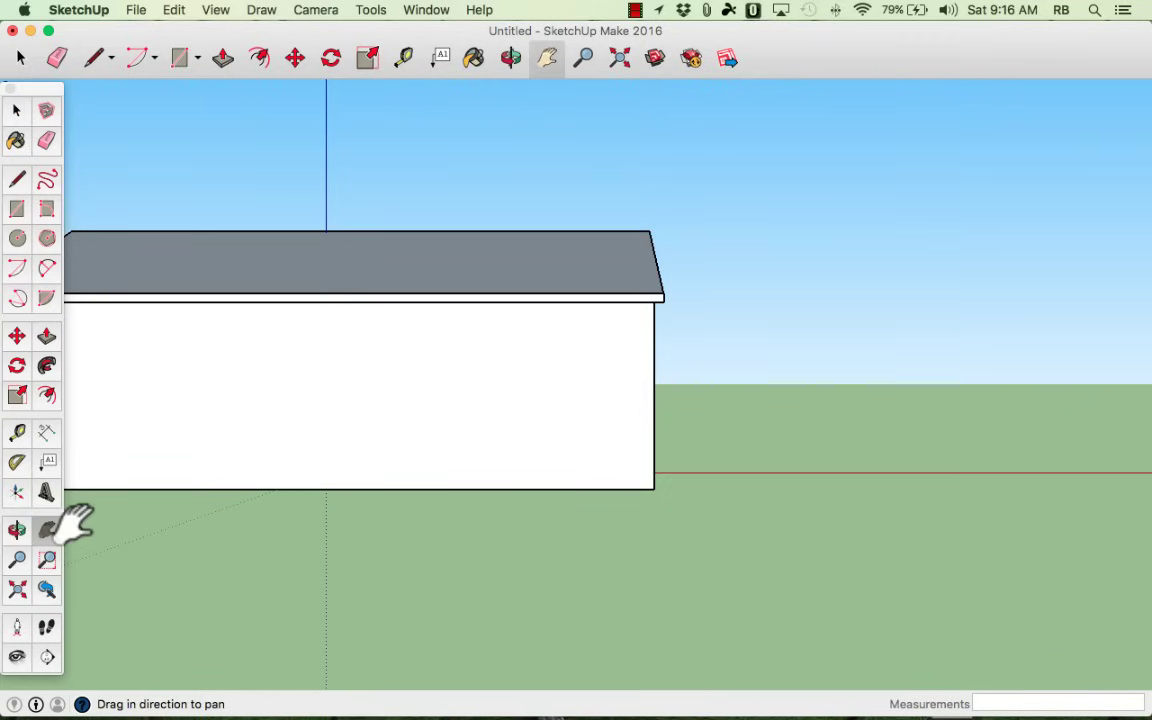
left_click_drag(125, 532, 550, 553)
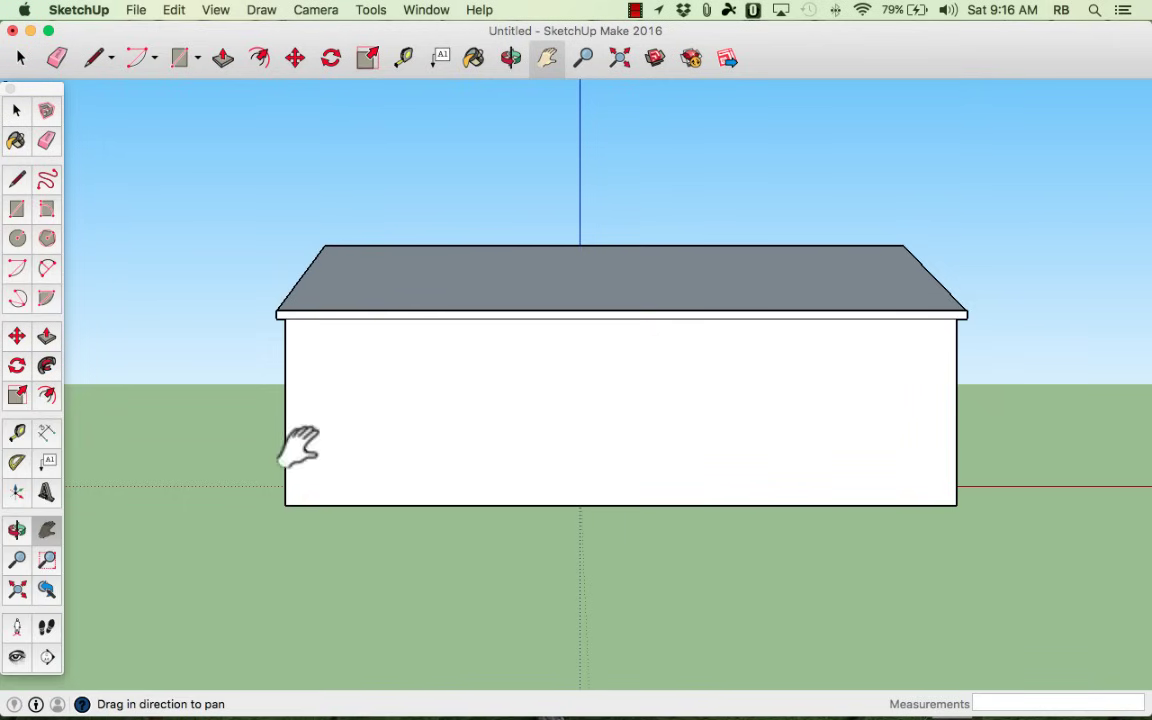
scroll(528, 490, "up", 2)
scroll(528, 490, "up", 1)
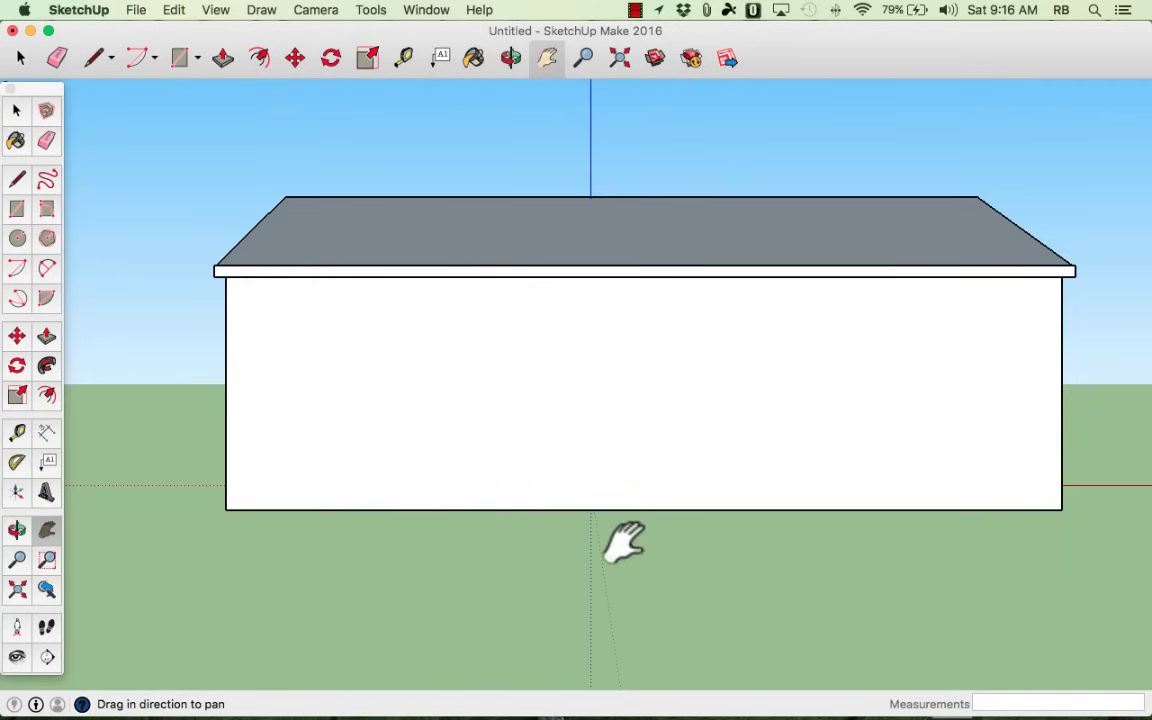
left_click(18, 560)
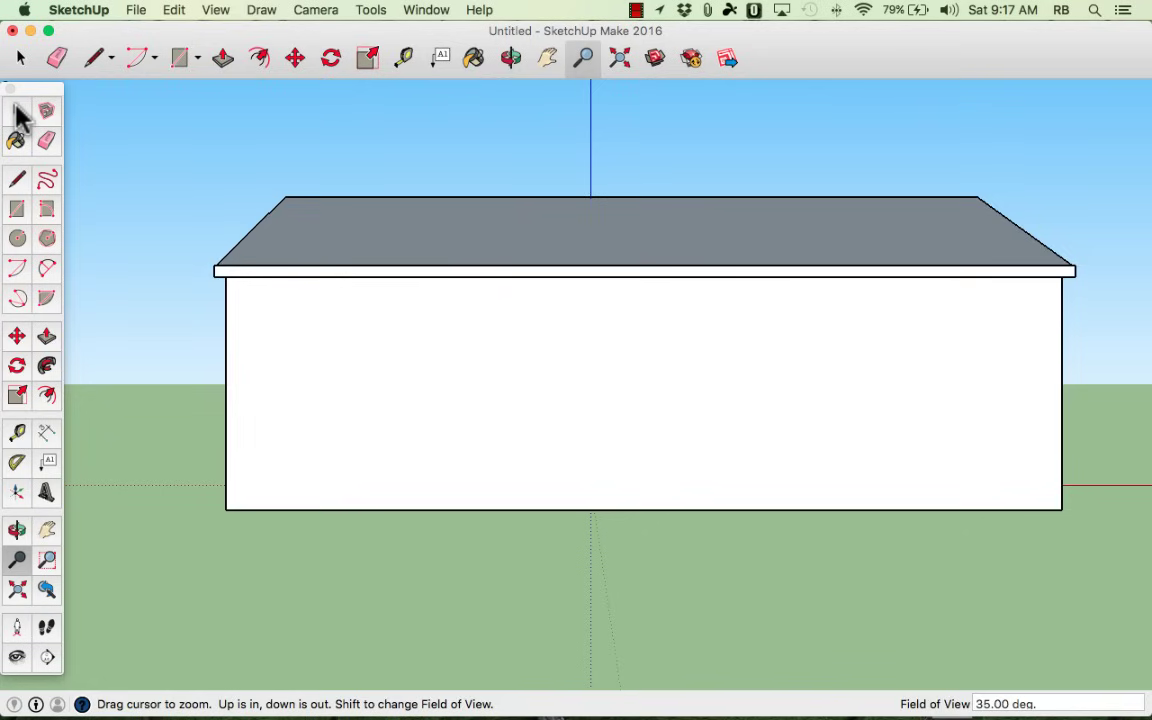
left_click(21, 117)
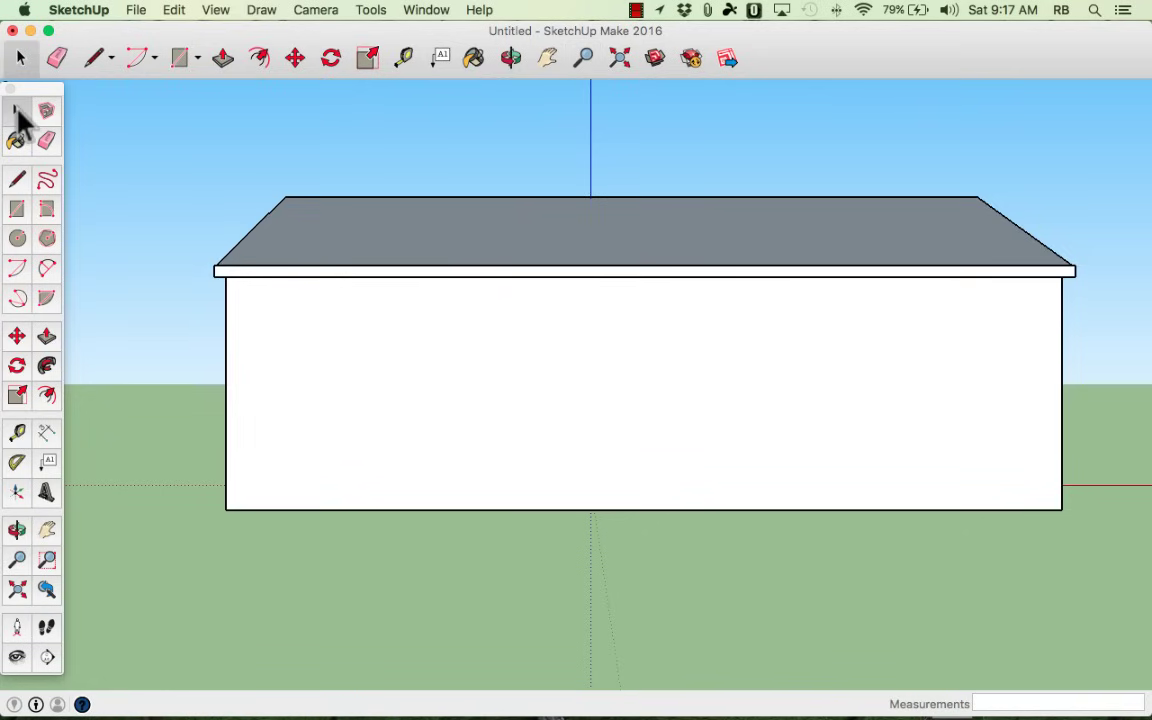
scroll(520, 552, "up", 2)
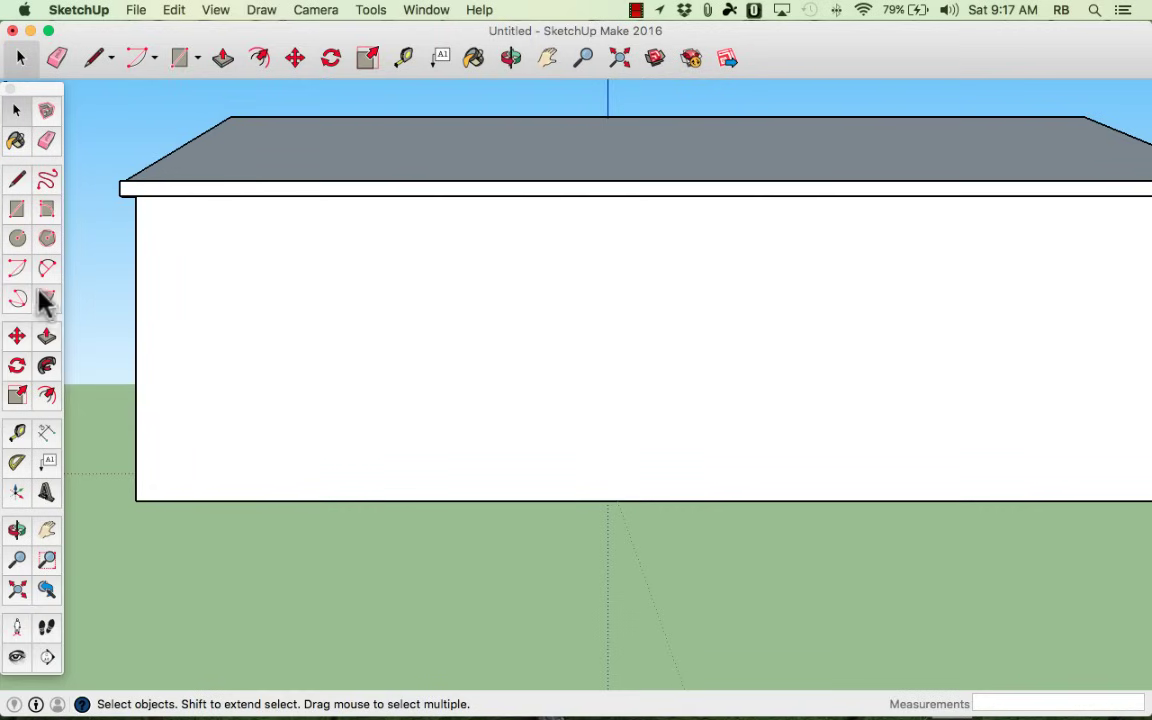
- Draw a low rectangle about 1' 6" high with the Line tool, rising from the base edge of the long front wall
left_click(17, 178)
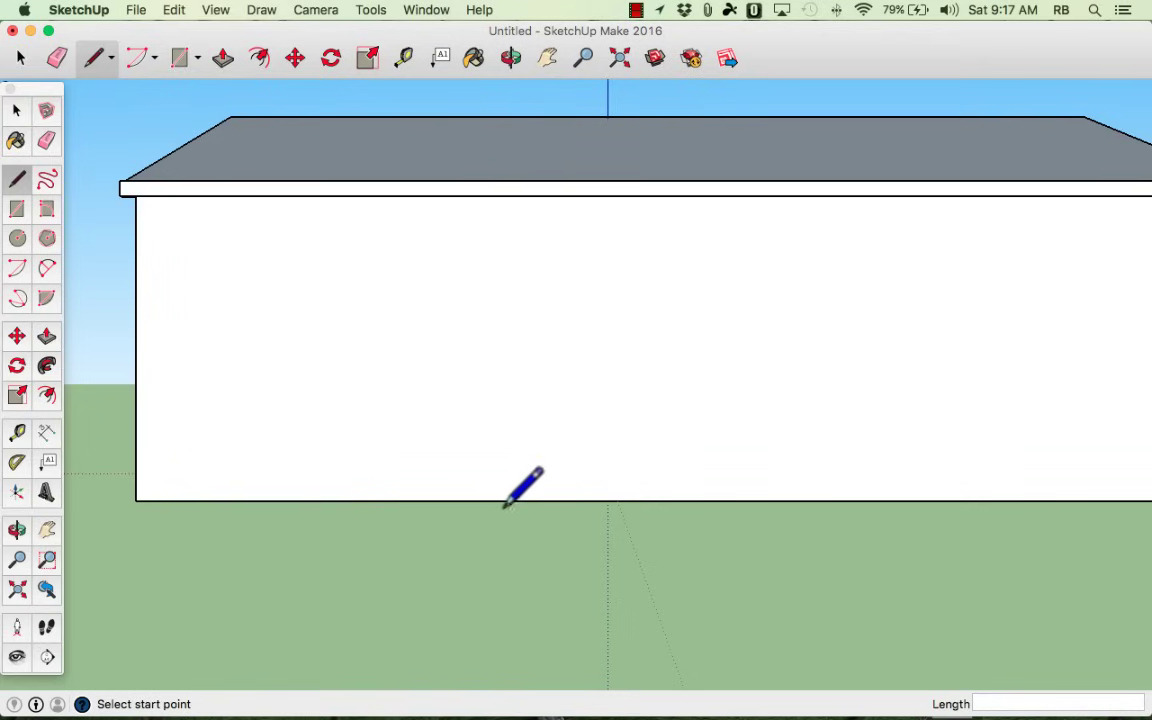
left_click(423, 500)
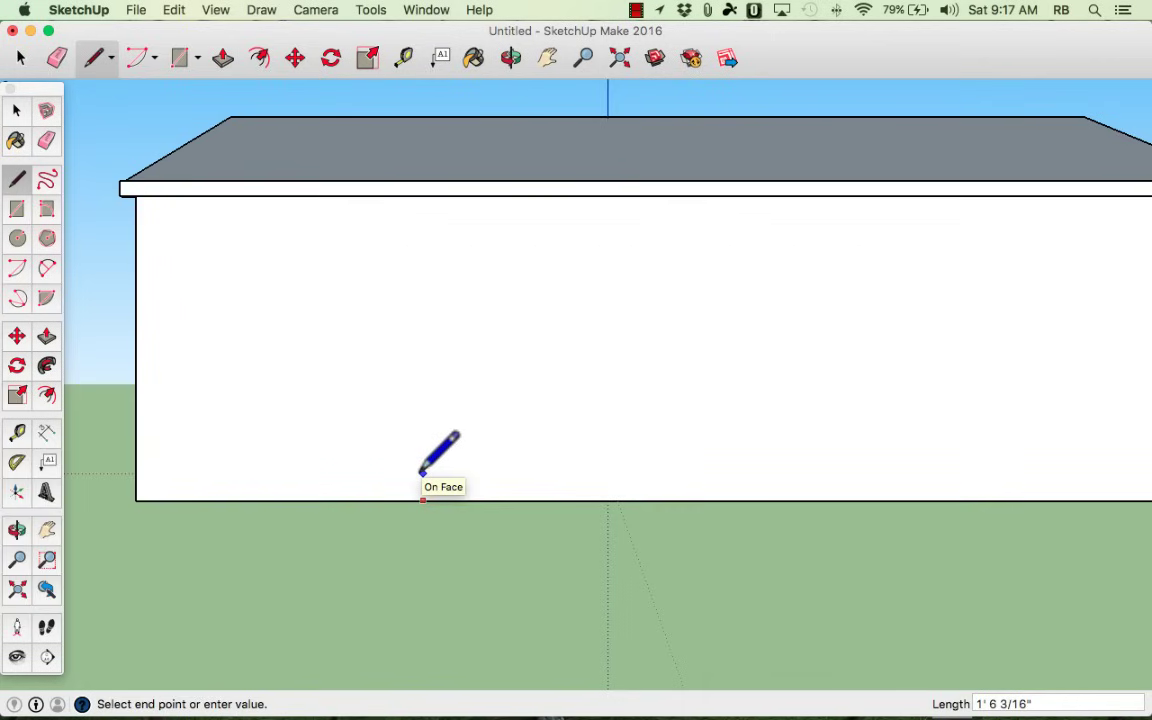
left_click(423, 473)
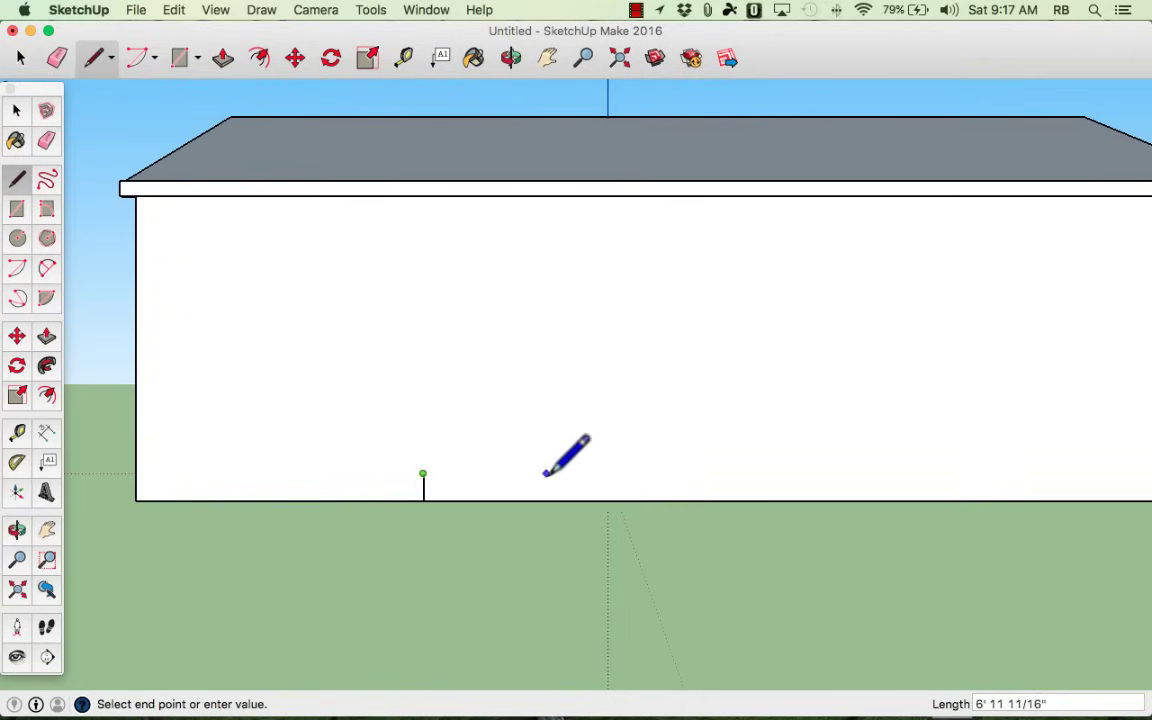
left_click(582, 474)
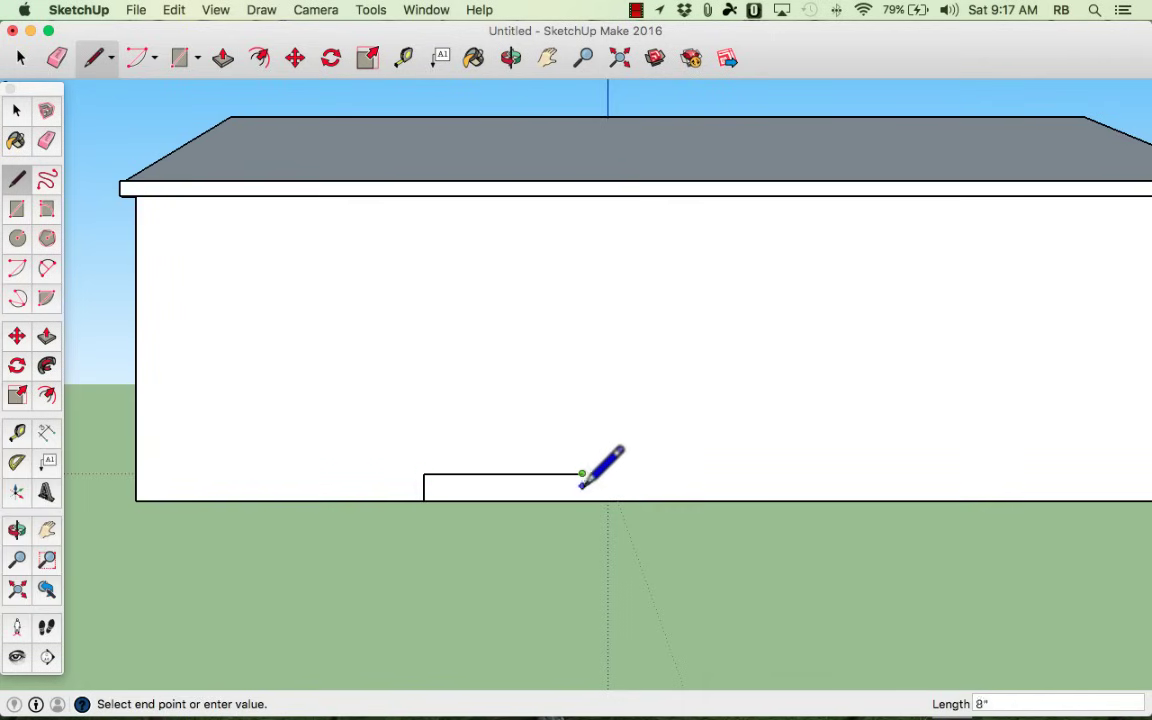
left_click(582, 500)
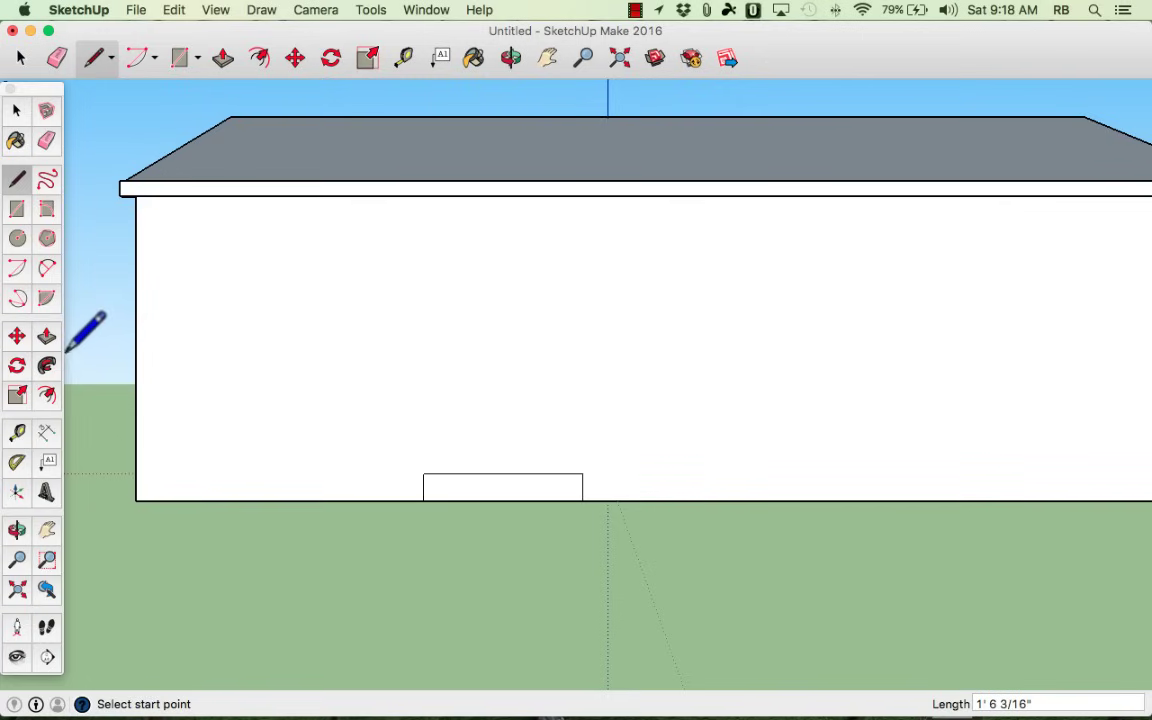
- Draw a second rectangle of equal width, about 1' 5 11/16" high, with the Line tool directly on top of the first
left_click(423, 473)
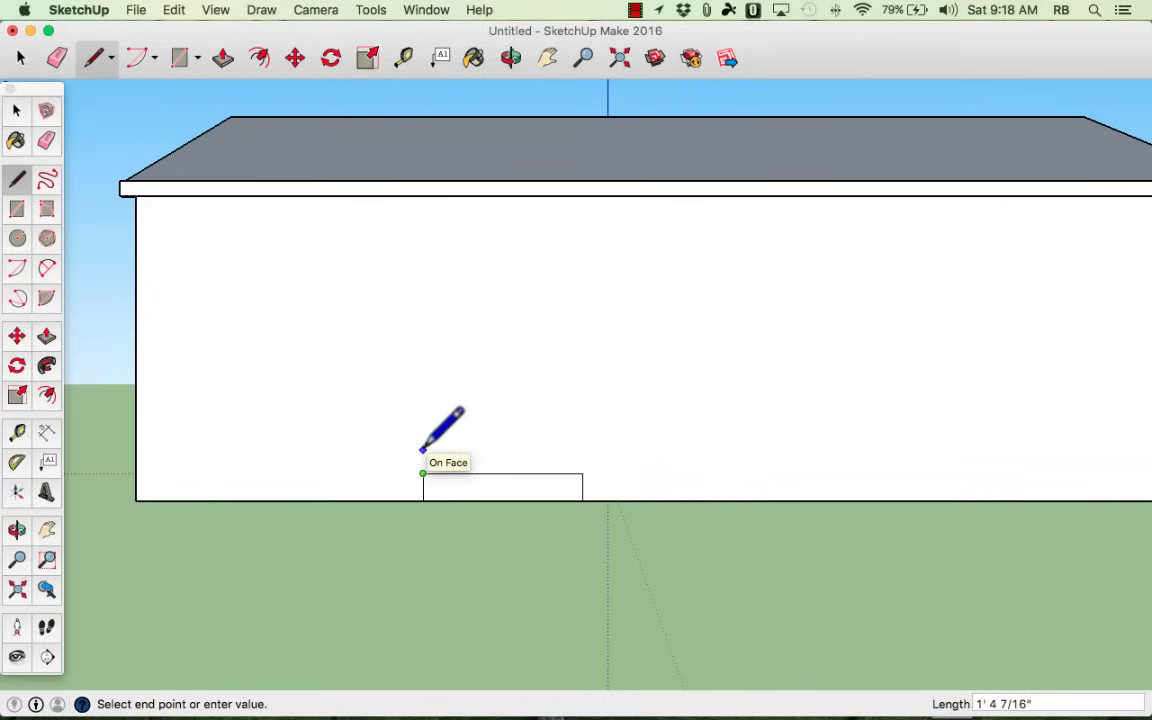
left_click(423, 447)
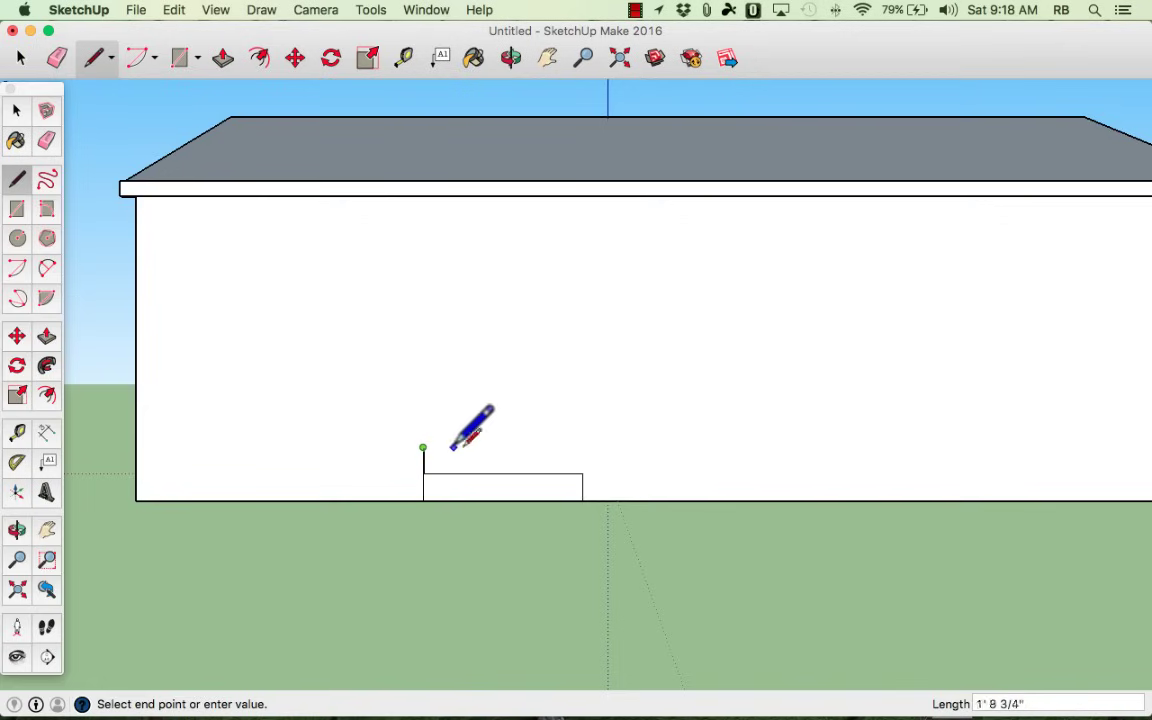
left_click(582, 447)
left_click(582, 473)
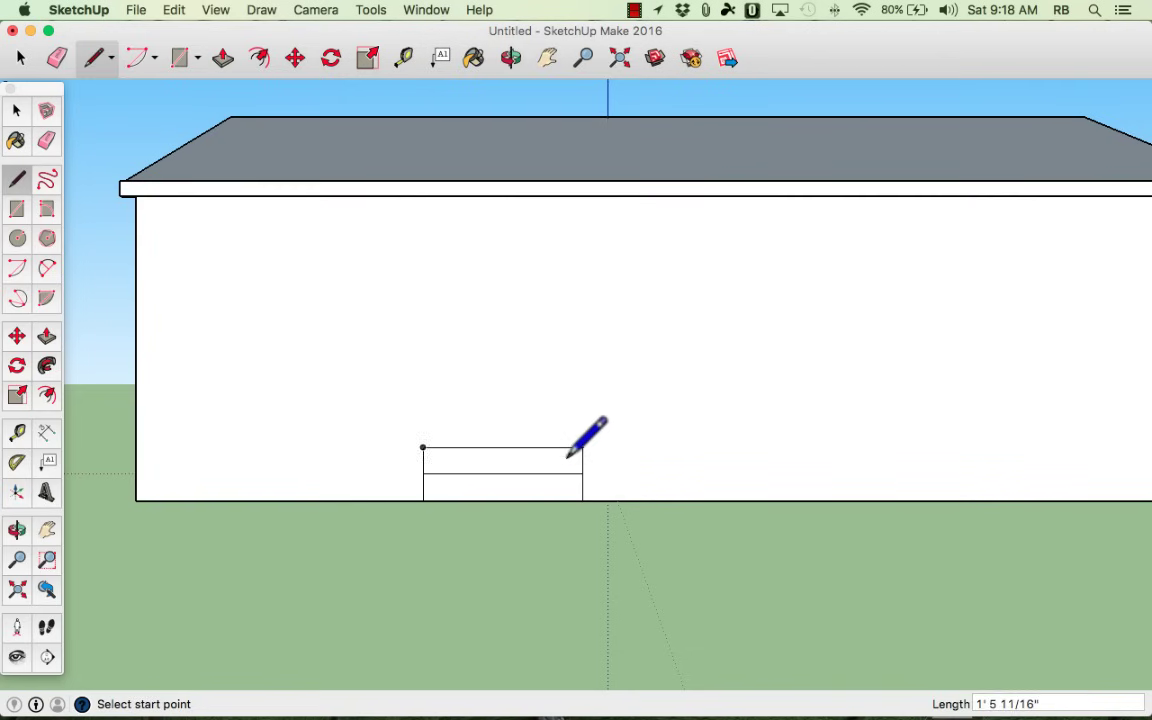
- Push/Pull the lower rectangle out about 4' 3" and the upper one out about 2' 2" to form two entrance steps
mouse_move(571, 452)
middle_mouse_down()
mouse_move(562, 475)
mouse_move(352, 504)
mouse_move(301, 463)
mouse_move(235, 475)
mouse_move(216, 517)
middle_mouse_up()
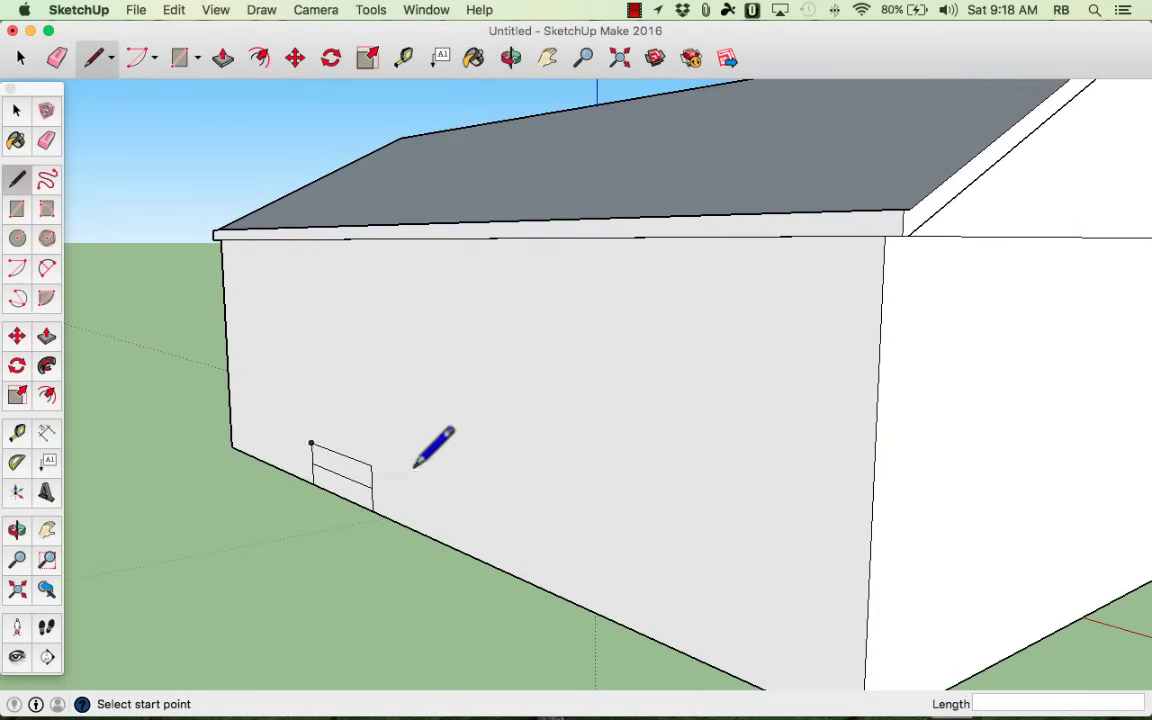
left_click(47, 337)
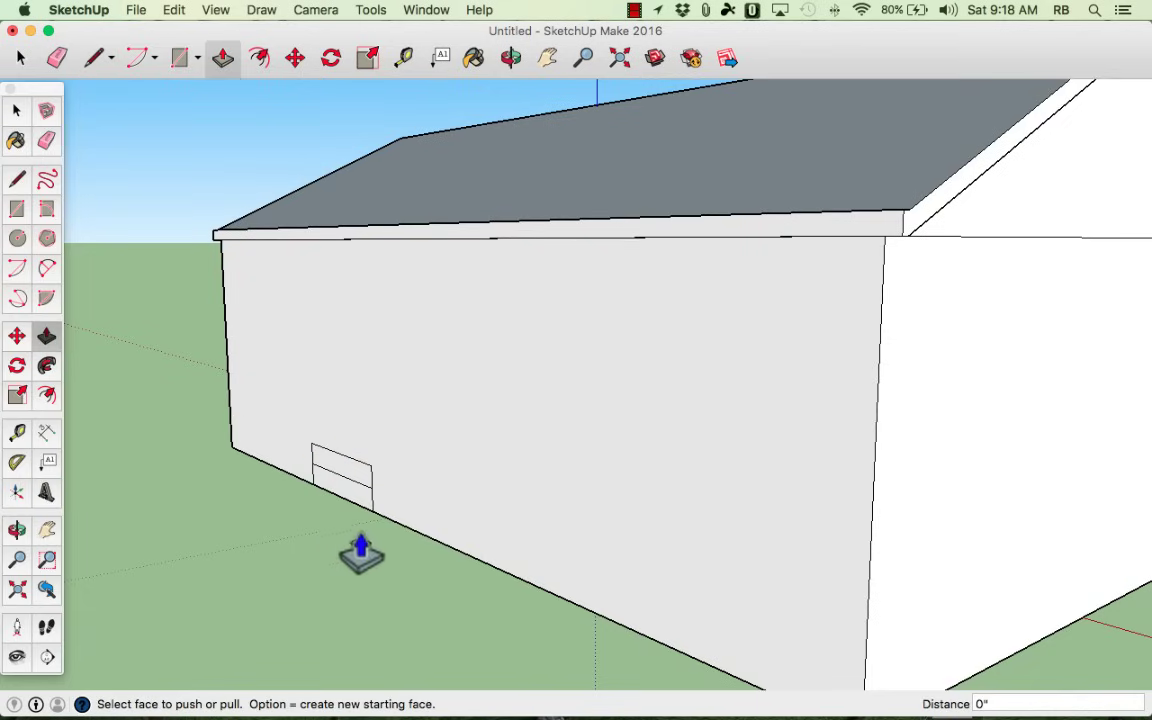
left_click_drag(349, 517, 293, 527)
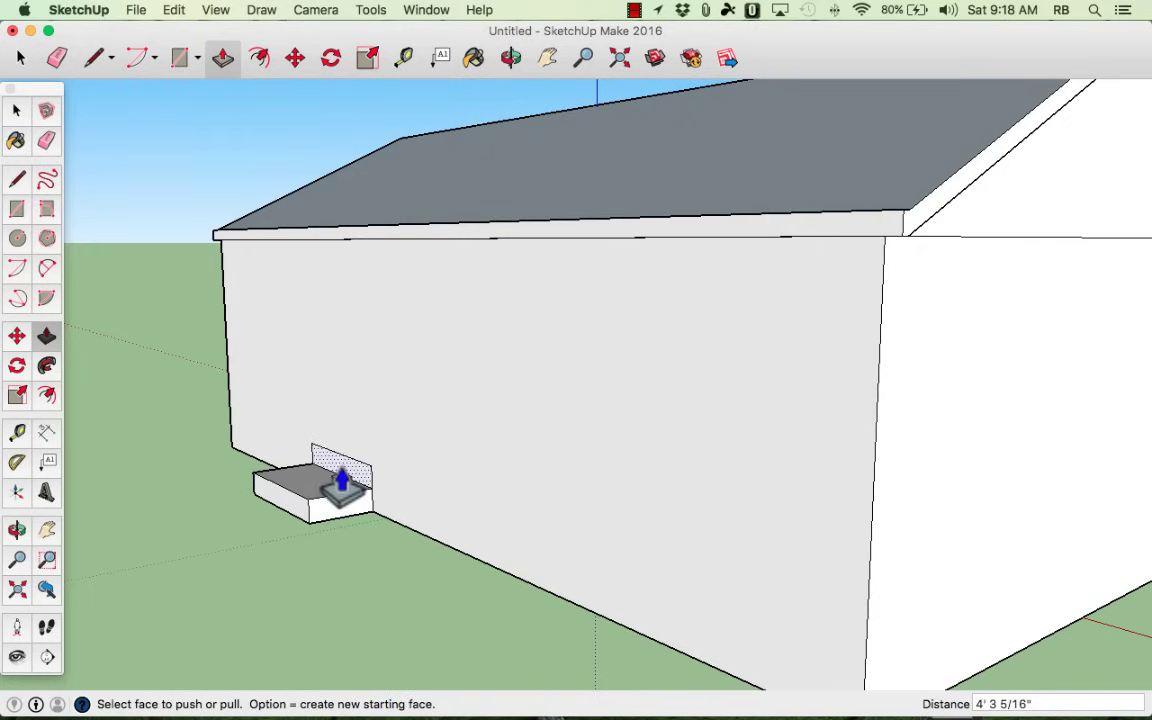
mouse_move(334, 481)
left_mouse_down()
mouse_move(319, 496)
mouse_move(360, 505)
mouse_move(329, 502)
mouse_move(338, 505)
left_mouse_up()
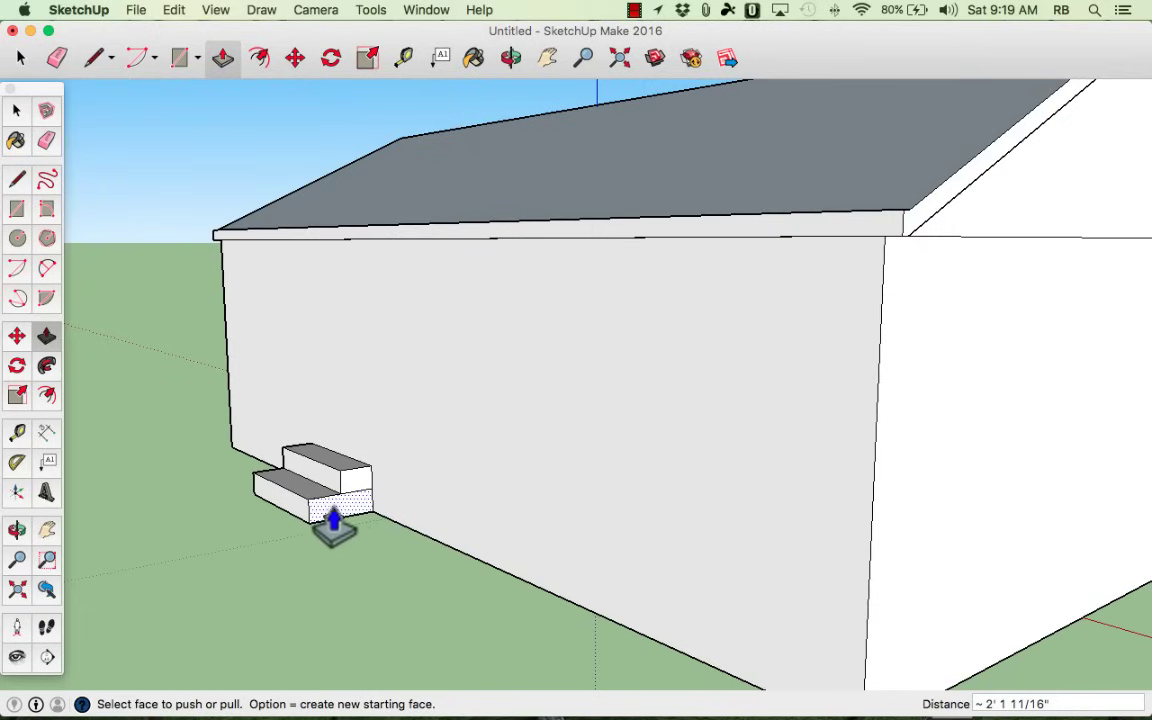
- Deepen both treads with Push/Pull, extending the upper step about 7", the lower about 1' 4 1/2", and the upper another 1' 3 5/8"
left_click(334, 492)
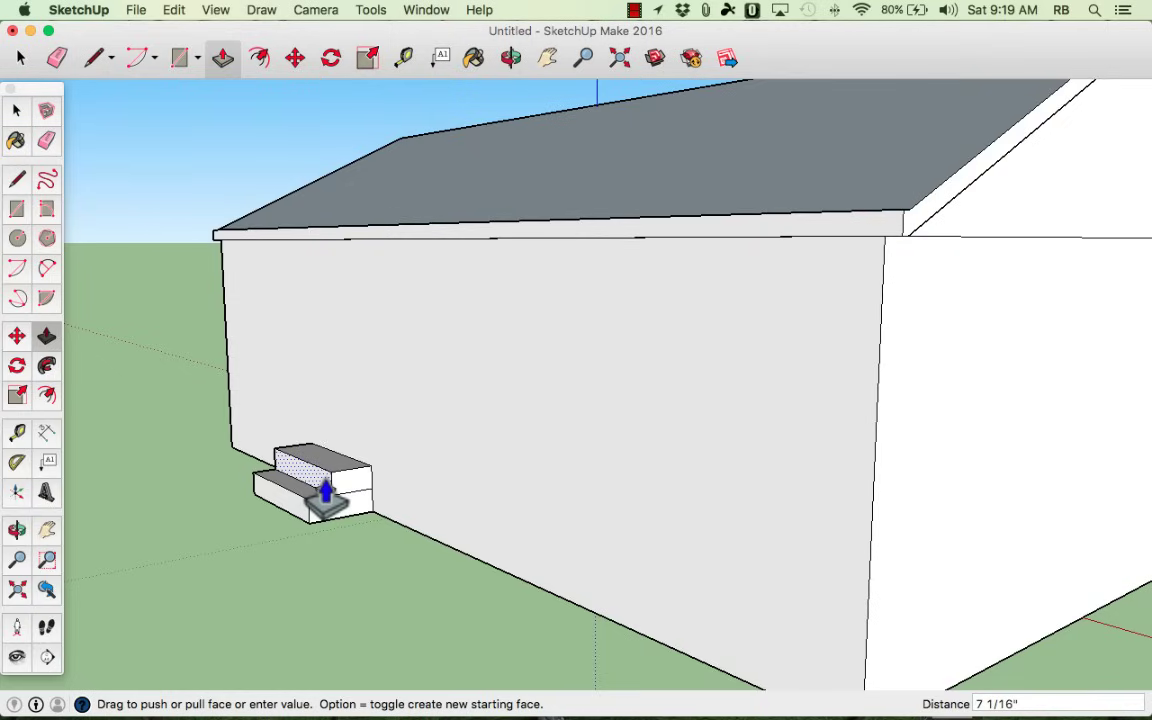
left_click(325, 490)
left_click(304, 524)
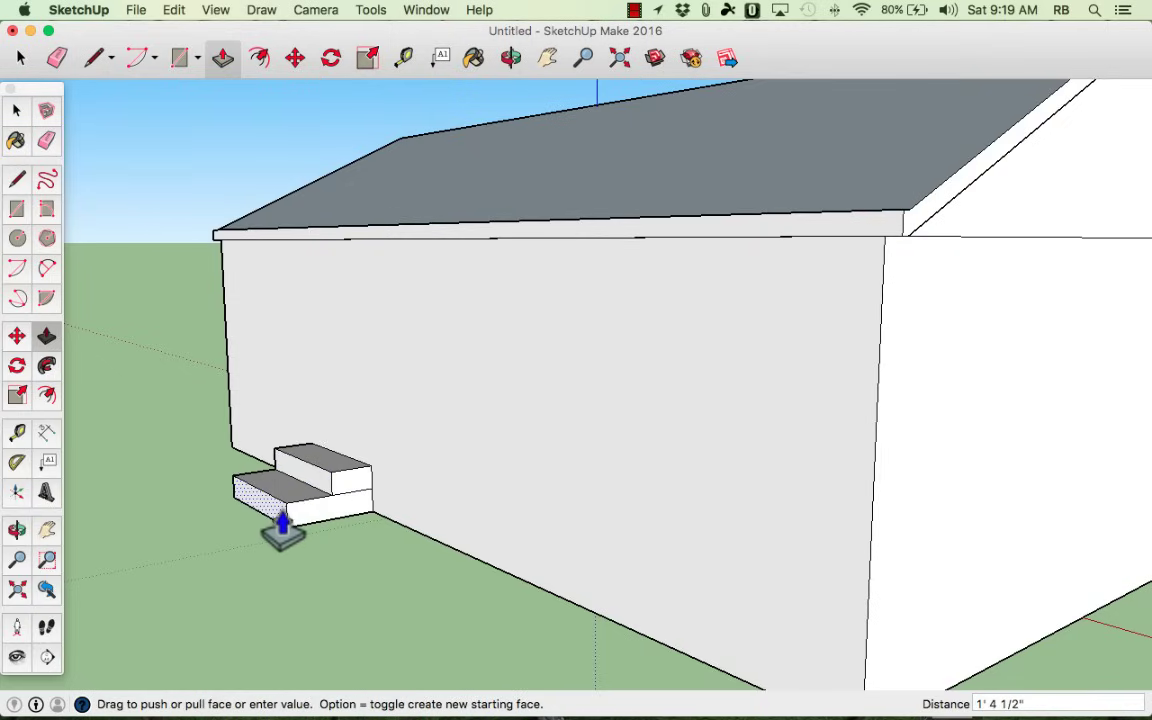
left_click(283, 526)
left_click(318, 497)
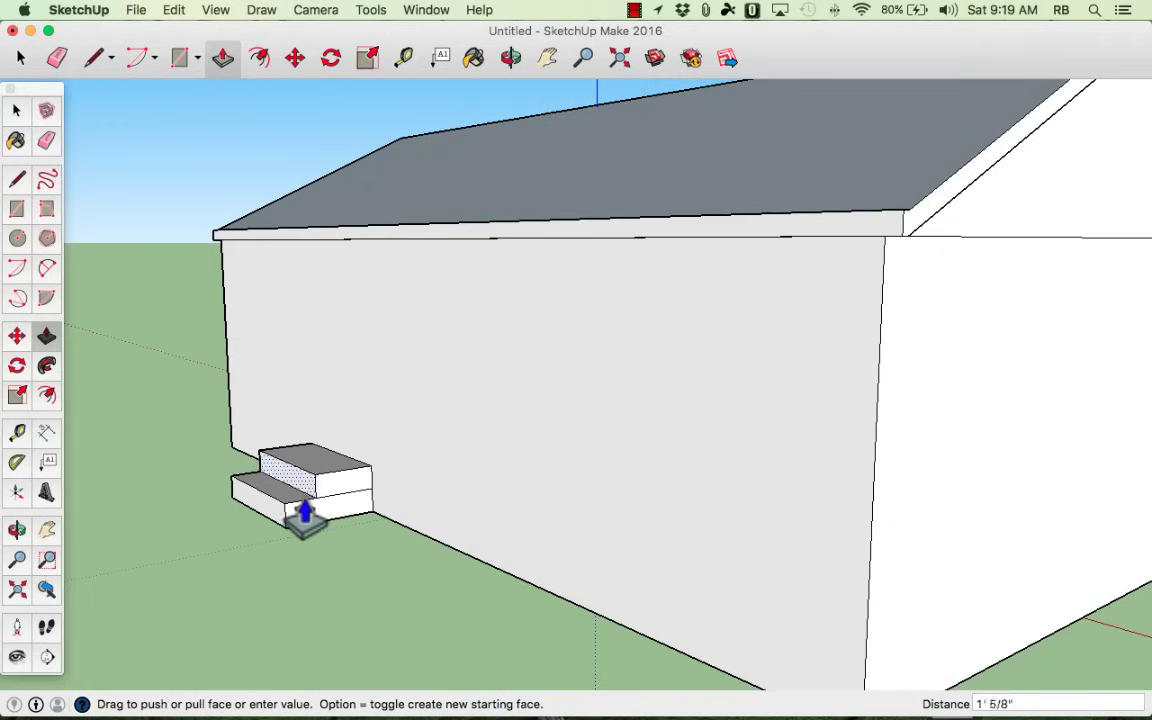
left_click(310, 515)
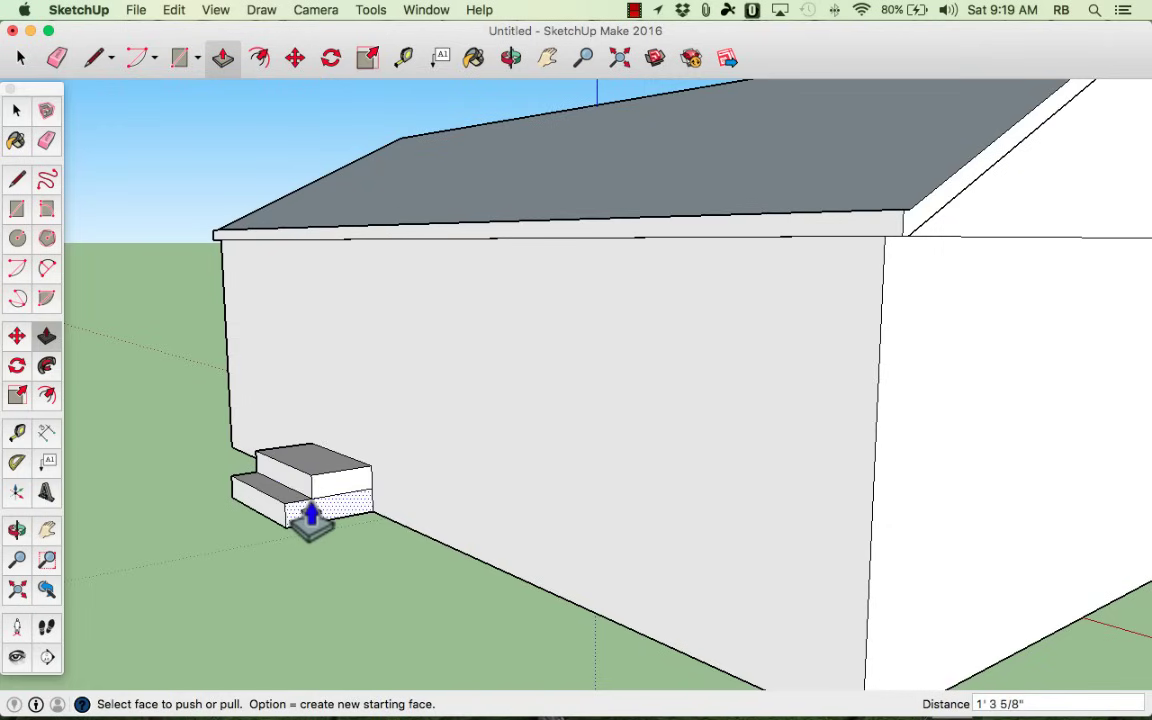
- Draw a door rectangle about 10' 11 5/8" high by 8' 9 15/16" wide on the wall just above the entrance steps
middle_click_drag(334, 558, 660, 510)
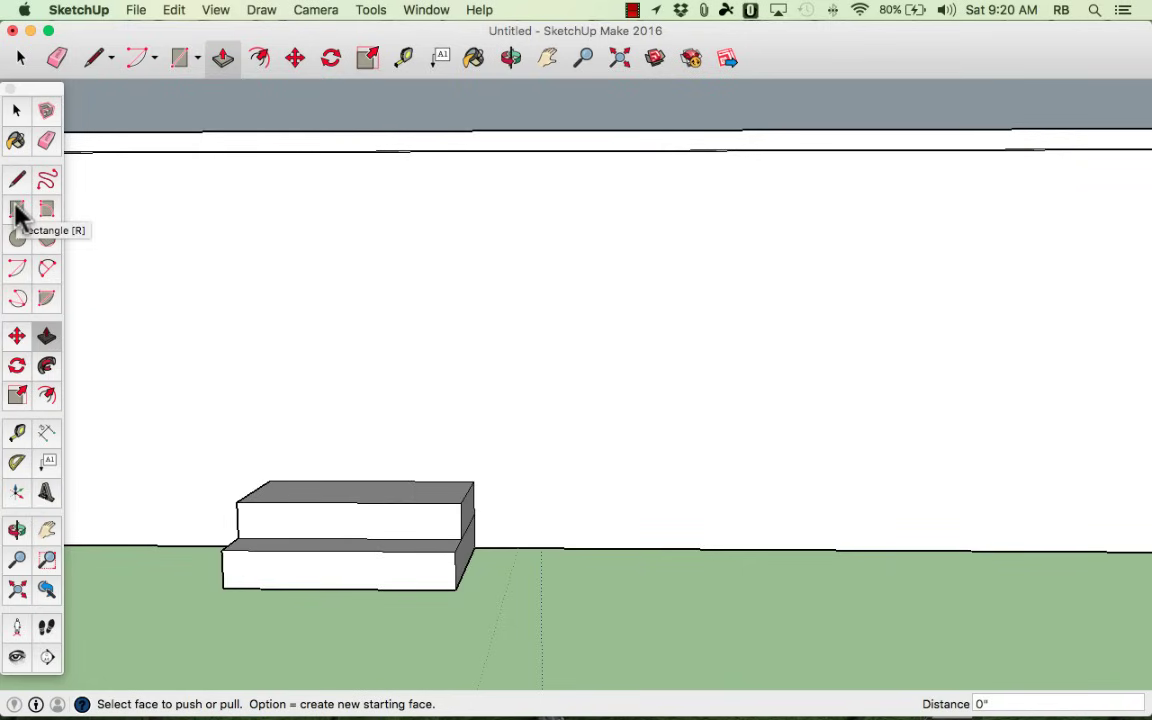
left_click(16, 210)
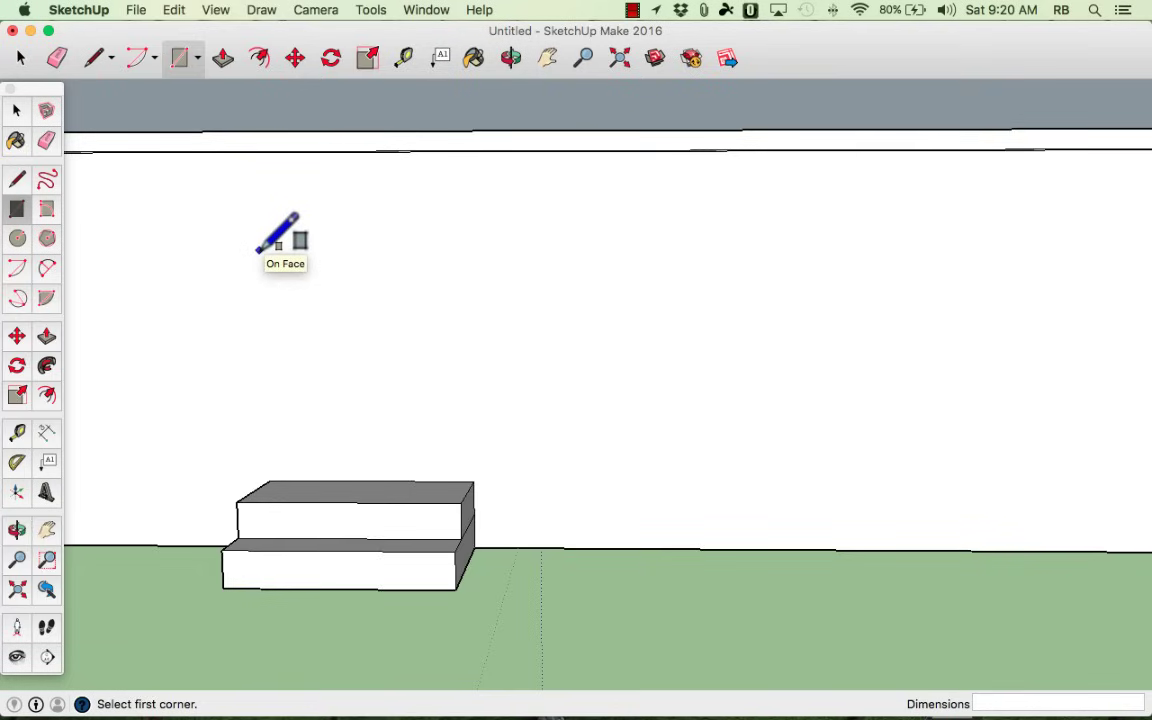
left_click(269, 468)
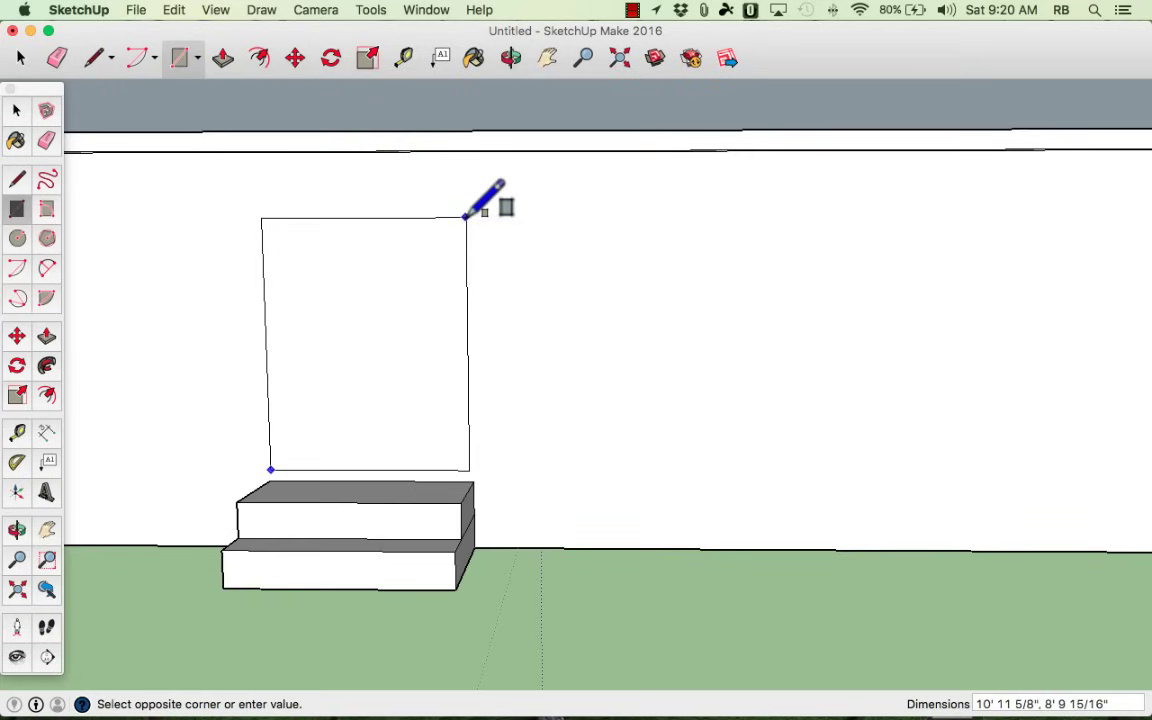
left_click(465, 216)
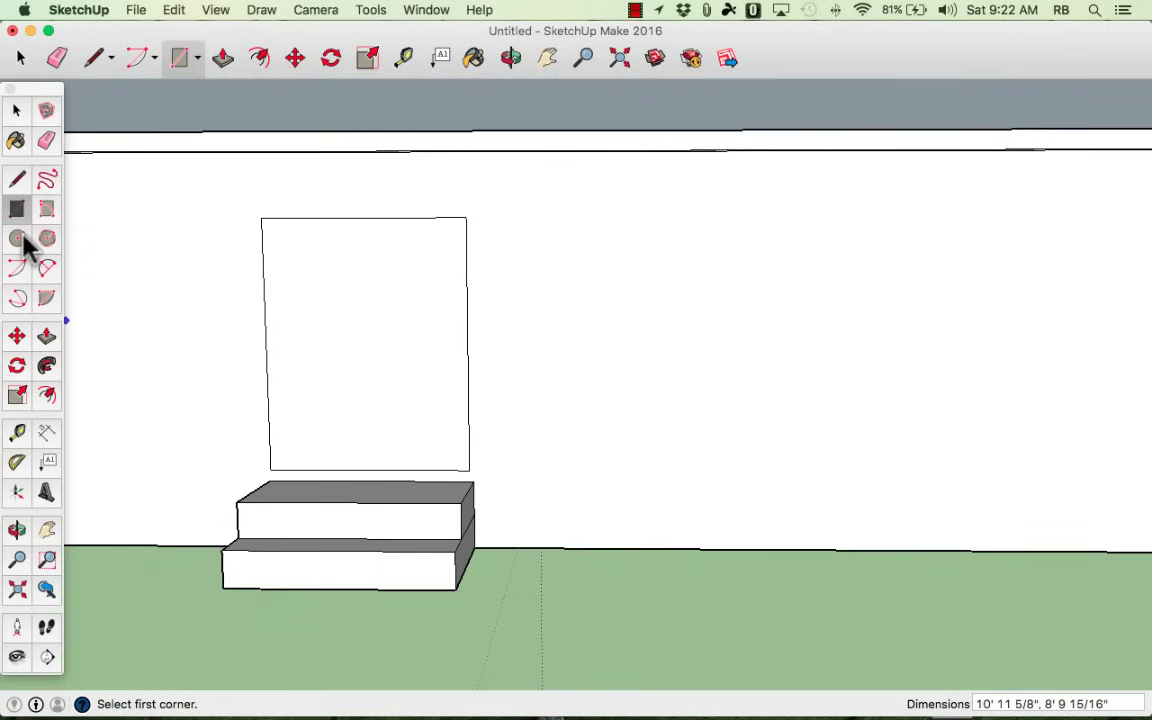
- Draw a doorknob circle with a radius of about 6" near the right edge of the door at mid-height
left_click(18, 238)
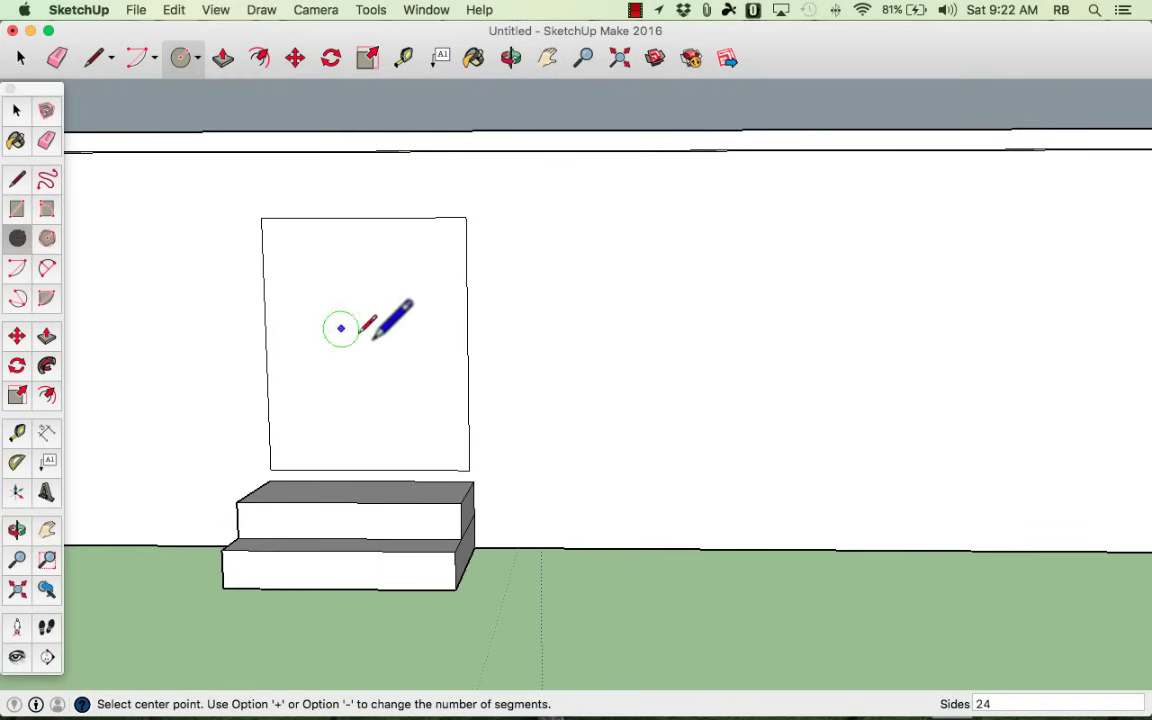
left_click(443, 355)
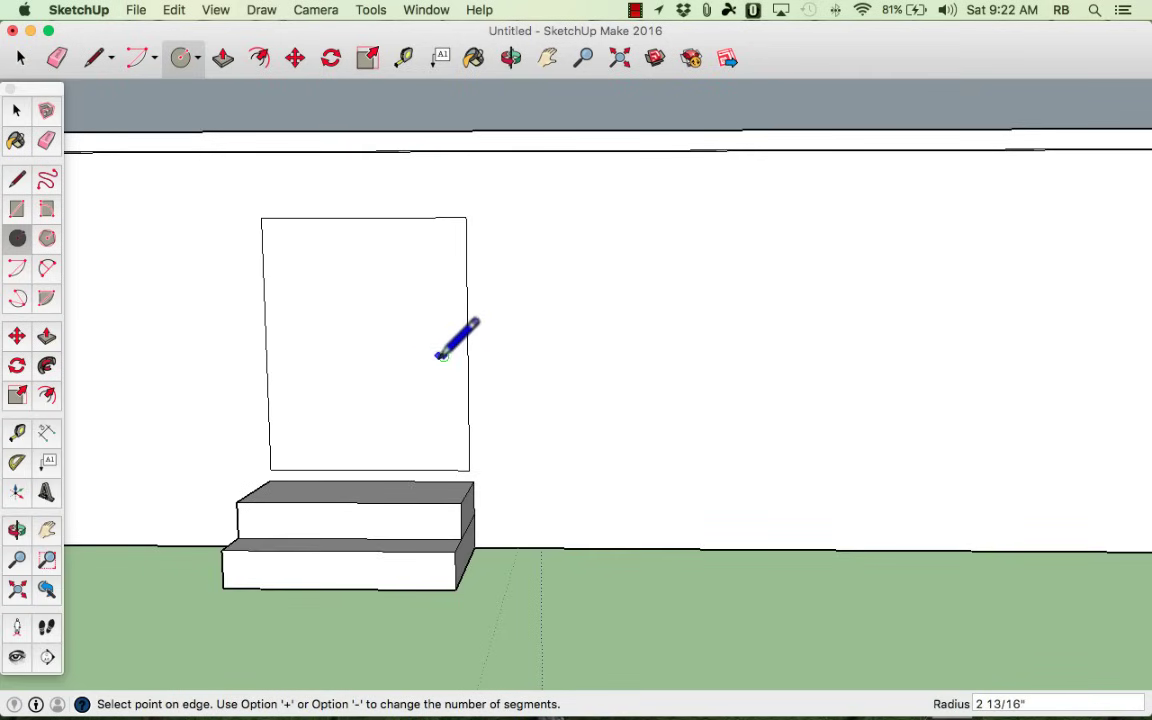
left_click(443, 362)
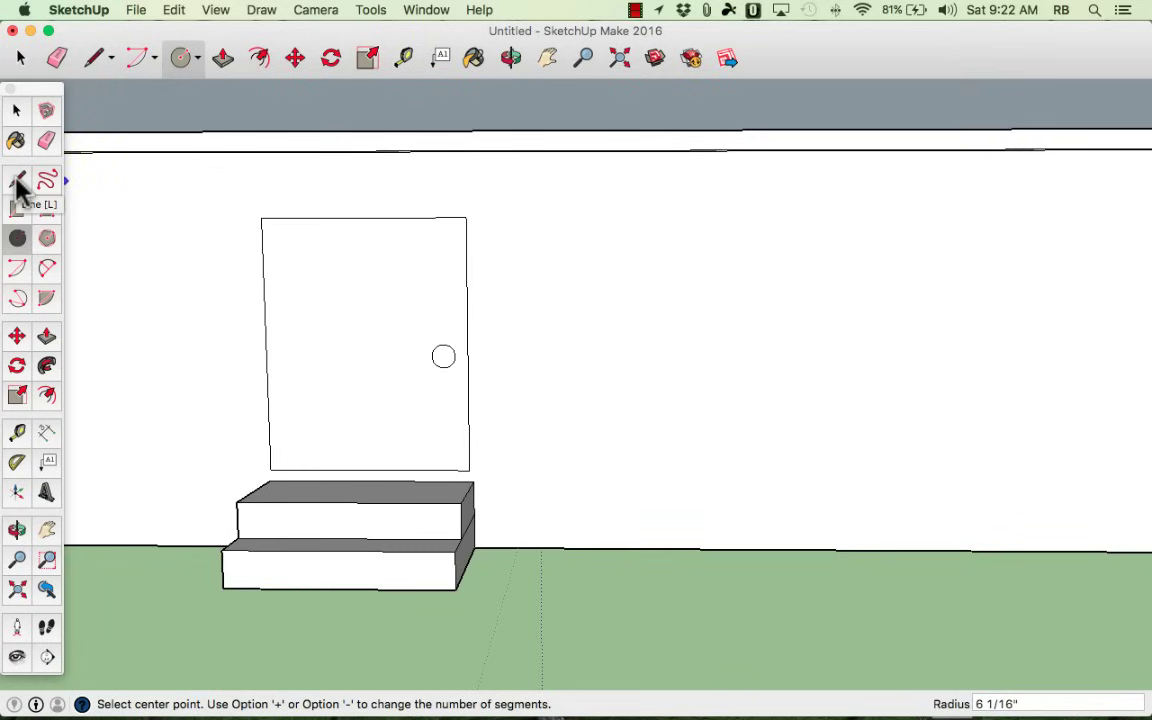
- Draw a 10' 4 1/4" by 8' 1 1/8" rectangle inside the door outline and Push/Pull the surrounding frame out about 2 7/8"
left_click(18, 210)
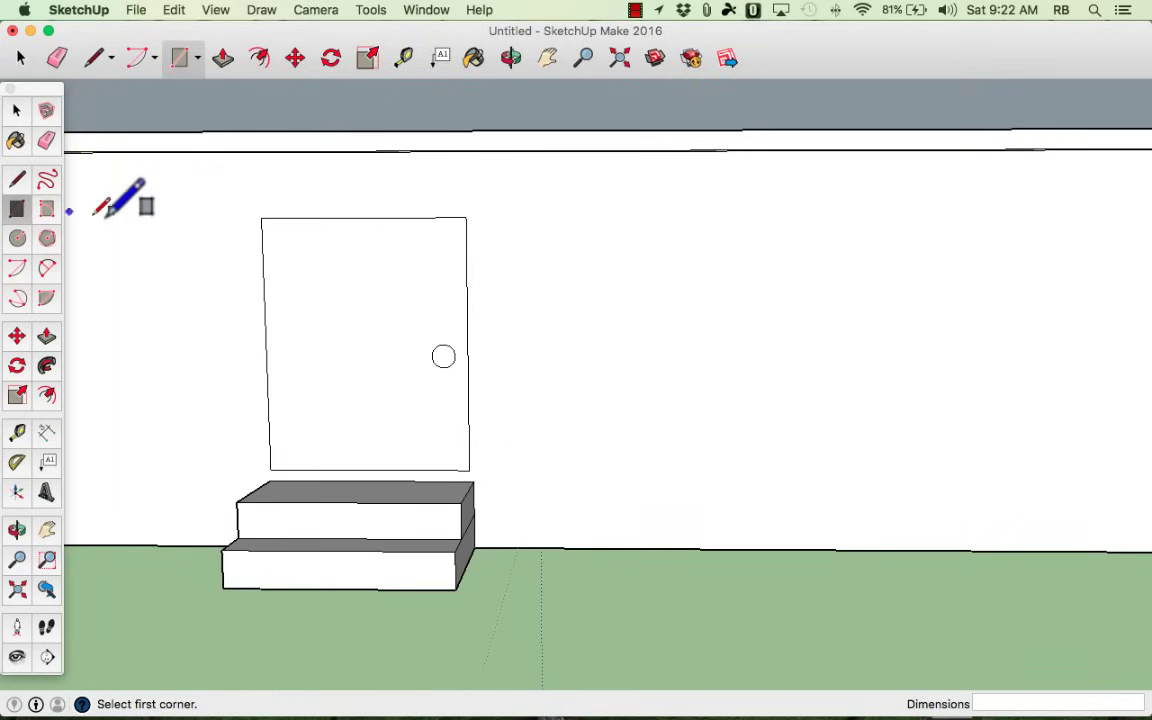
left_click(268, 226)
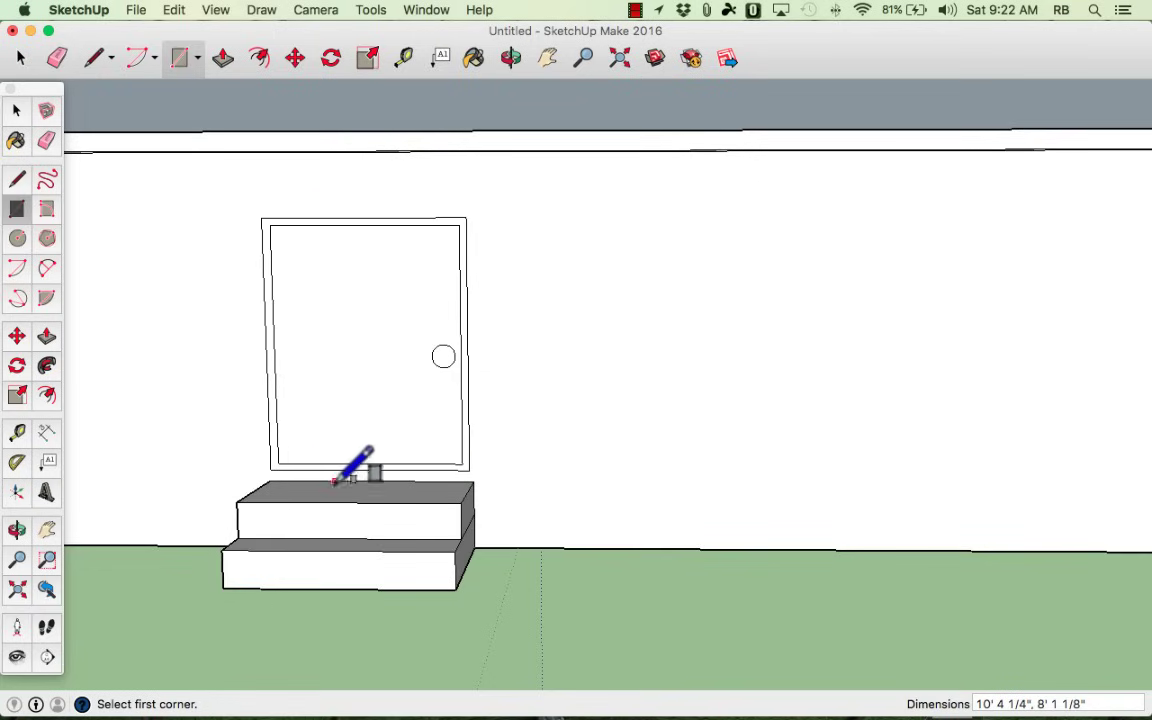
left_click(46, 336)
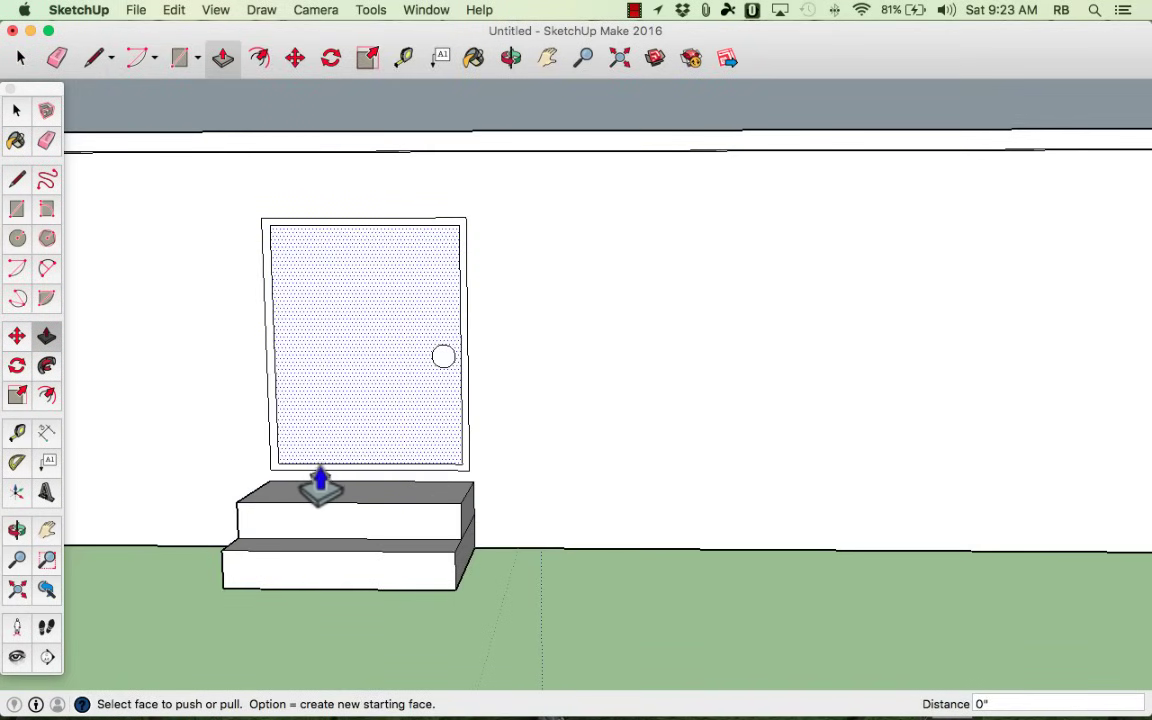
middle_click_drag(521, 462, 368, 478)
left_click(385, 468)
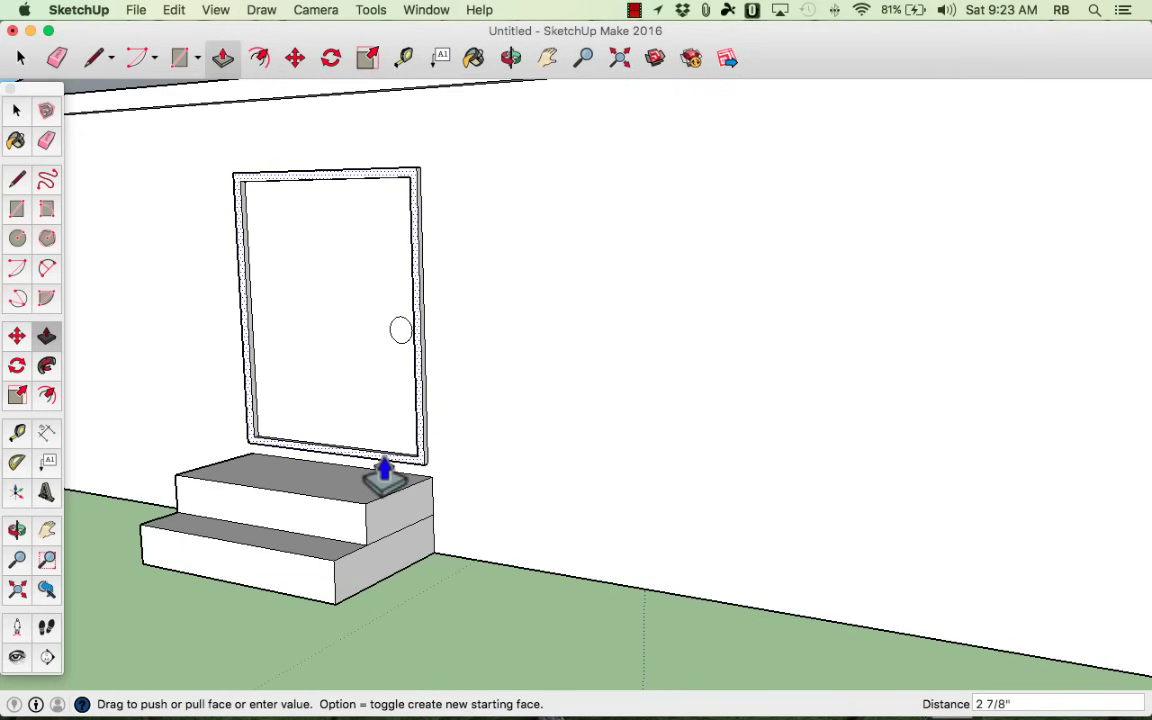
left_click(381, 470)
- Push/Pull the door panel in about 1/2" and the doorknob circle out about 2 1/16"
left_click(374, 437)
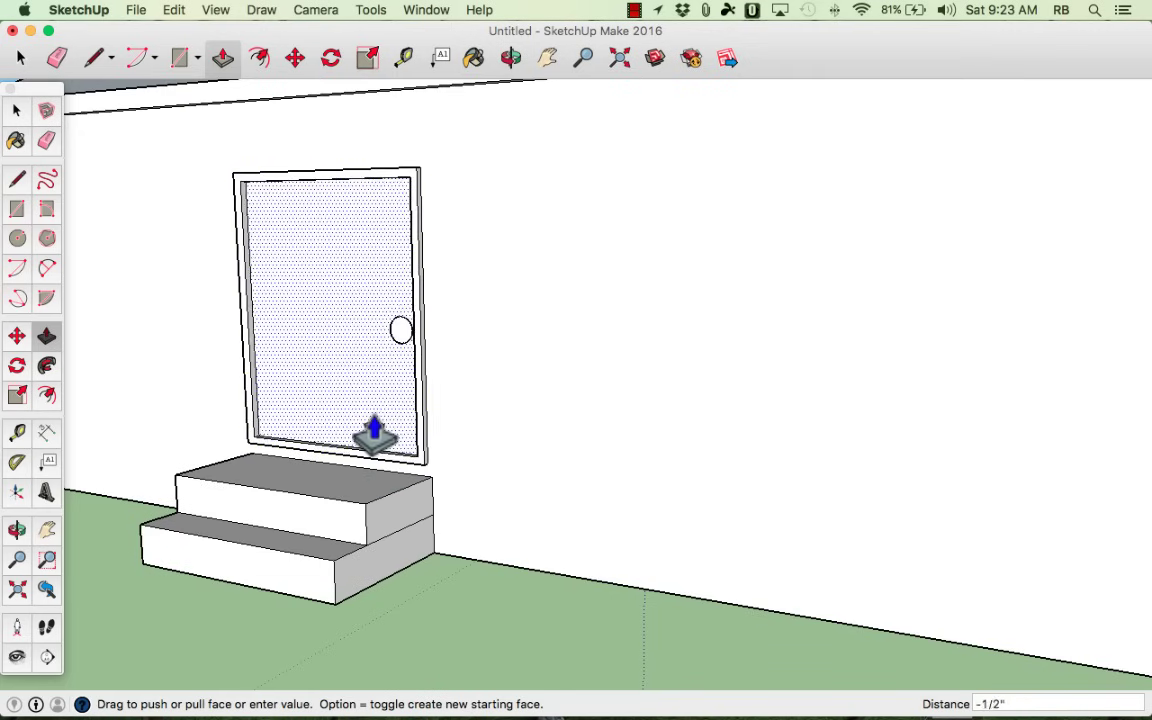
left_click(376, 428)
left_click(398, 340)
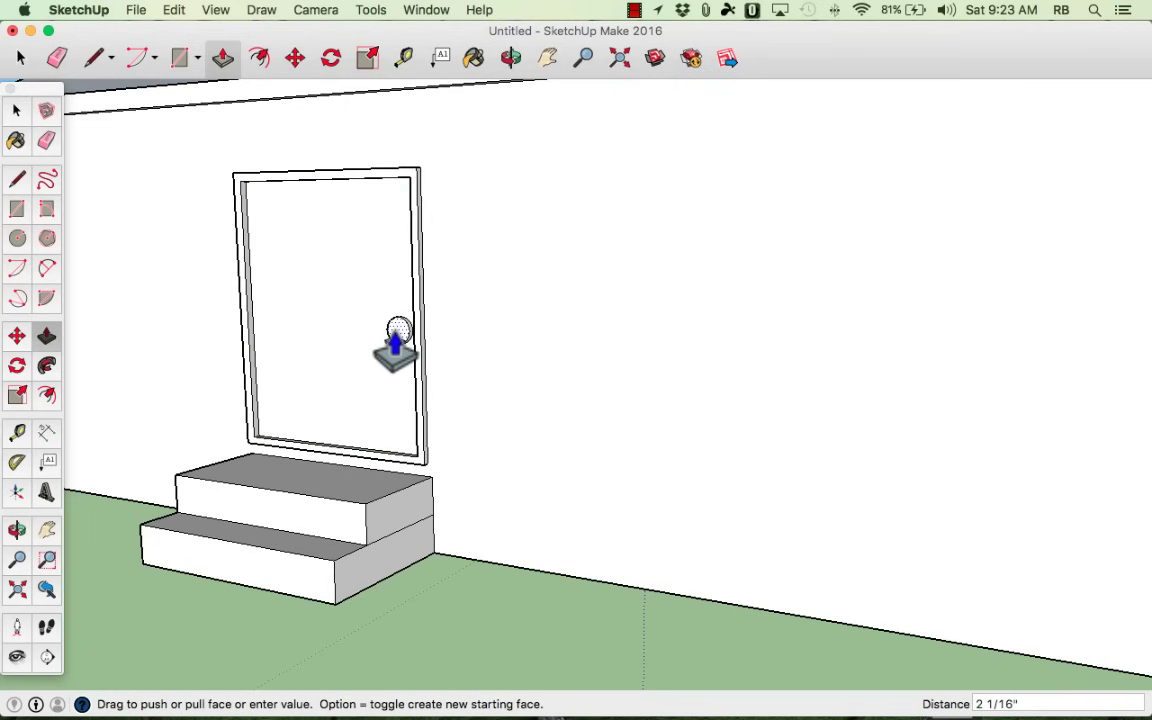
left_click(398, 340)
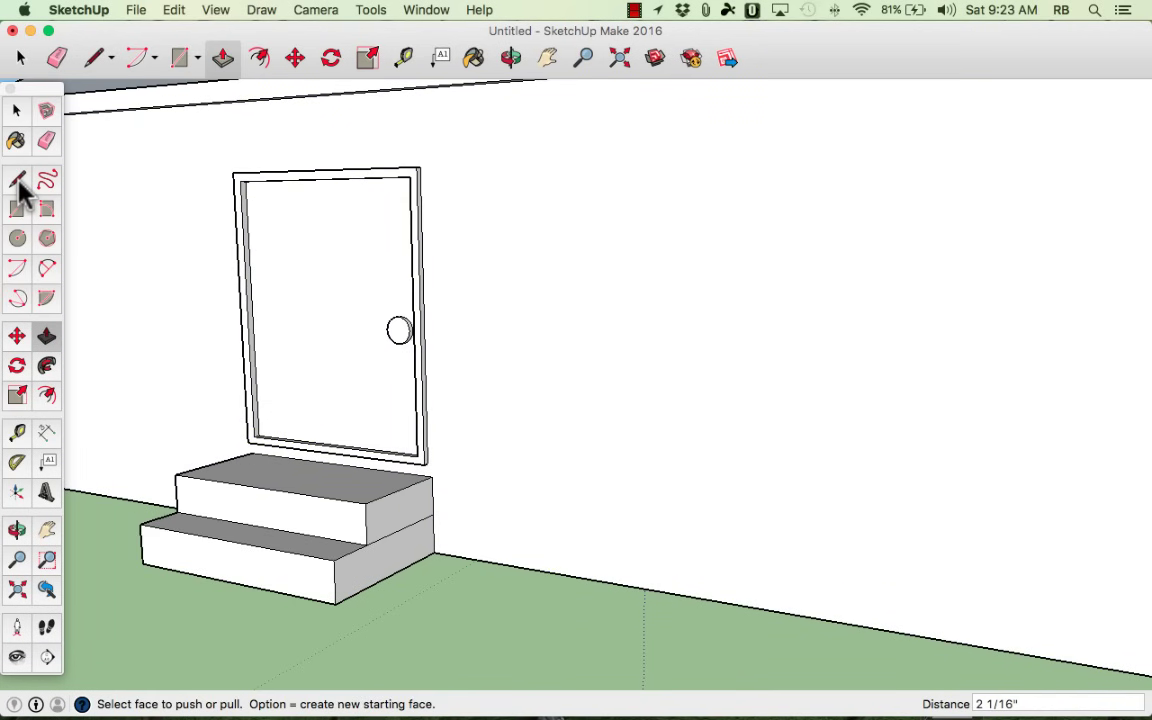
- In front view, draw a 15' 5 11/16" by 9' 6 3/4" window outline right of the door, with a 14' 10 1/2" by 8' 11" rectangle inside
middle_click_drag(80, 200, 818, 400)
left_click(314, 11)
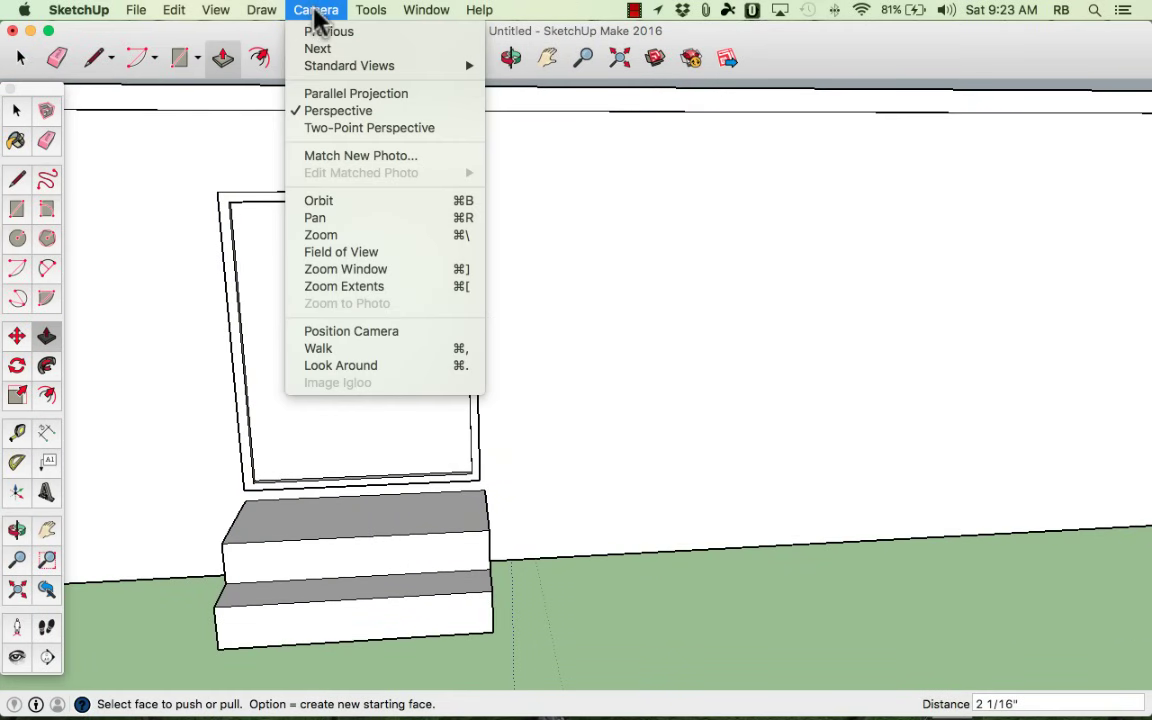
mouse_move(351, 62)
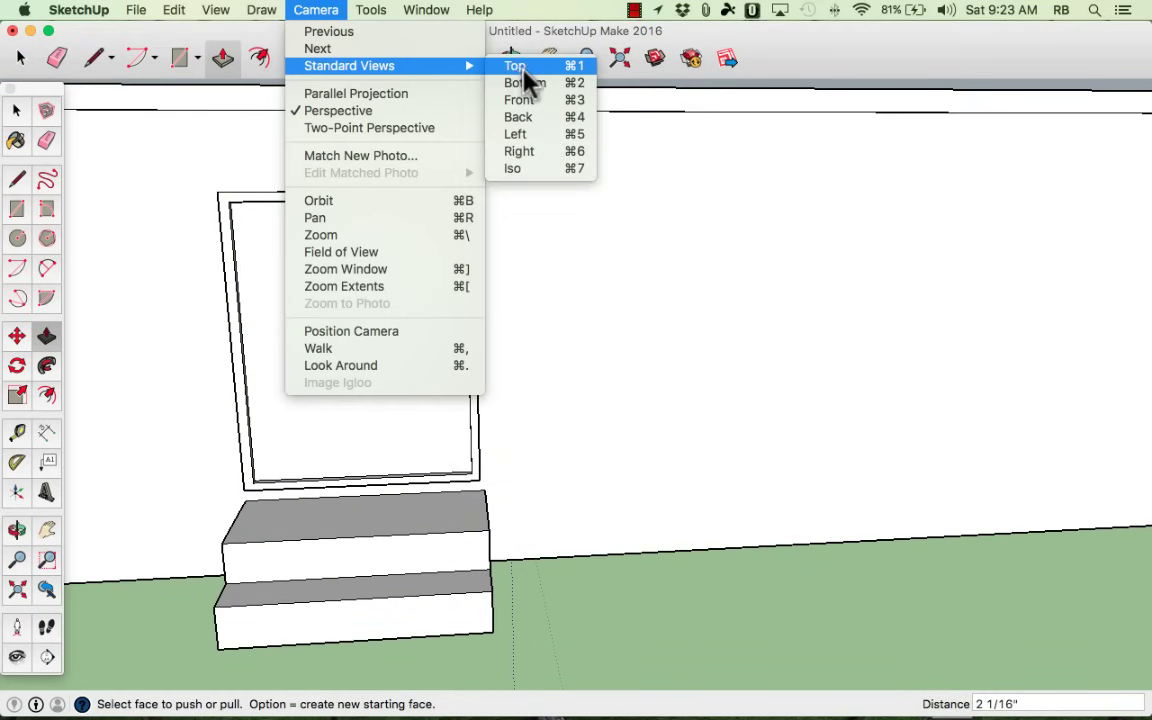
left_click(540, 100)
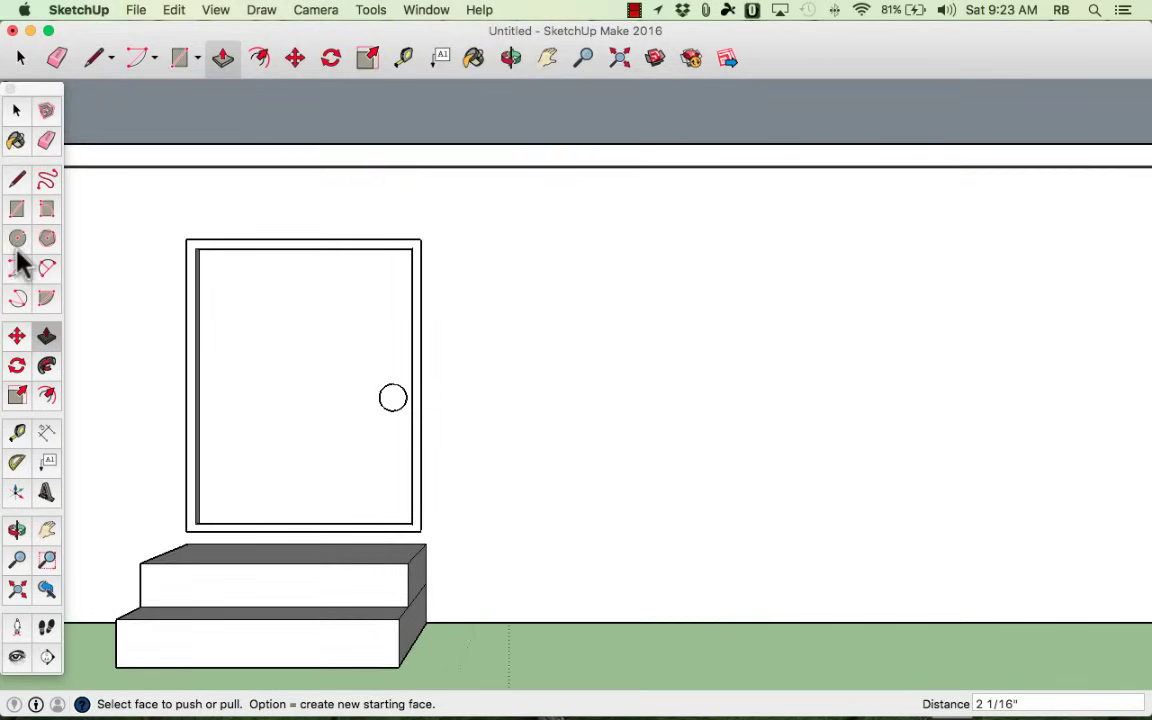
left_click(16, 208)
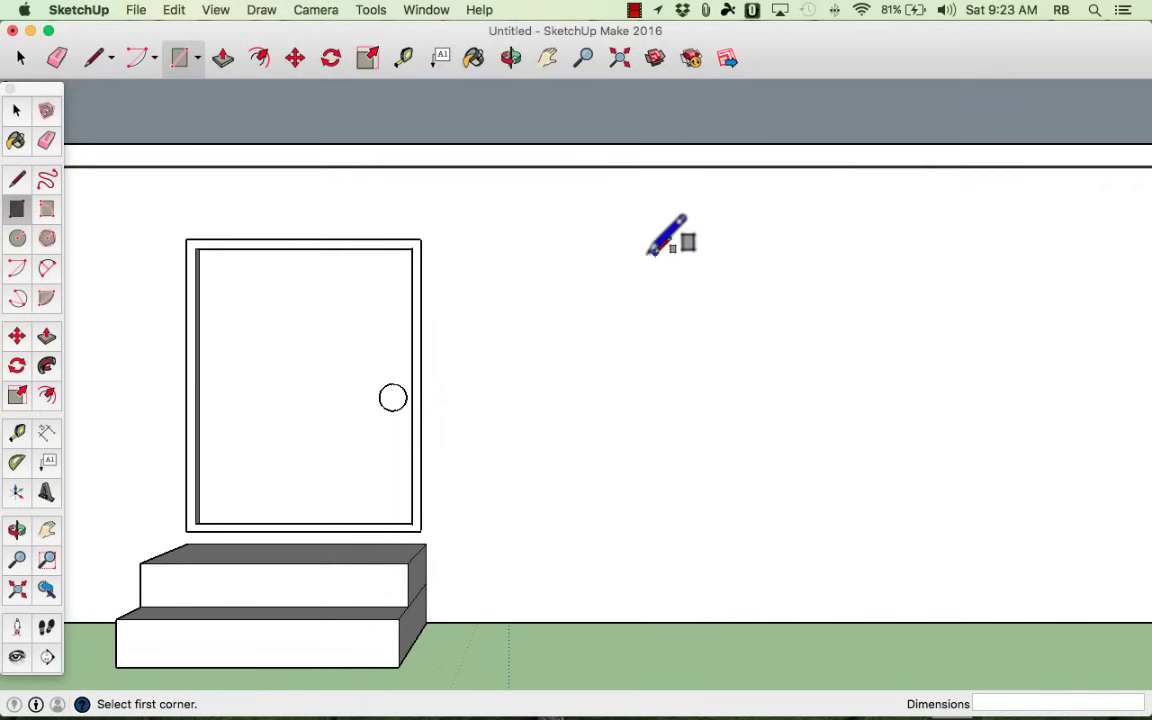
left_click(560, 238)
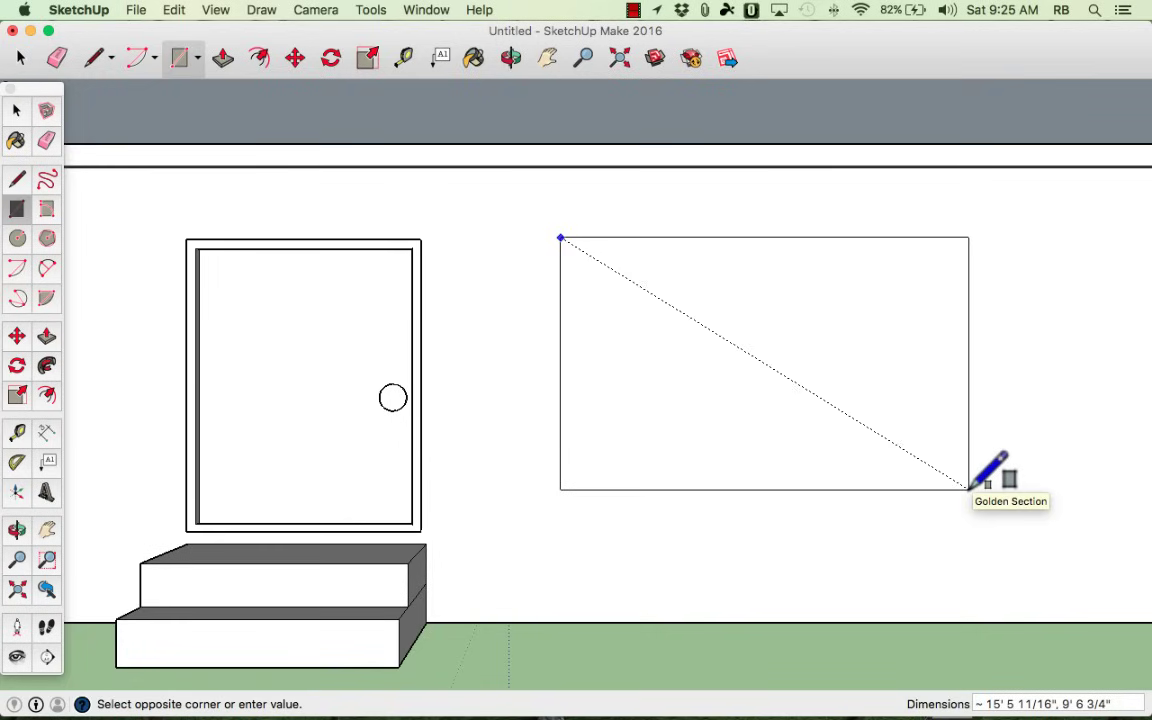
left_click(968, 489)
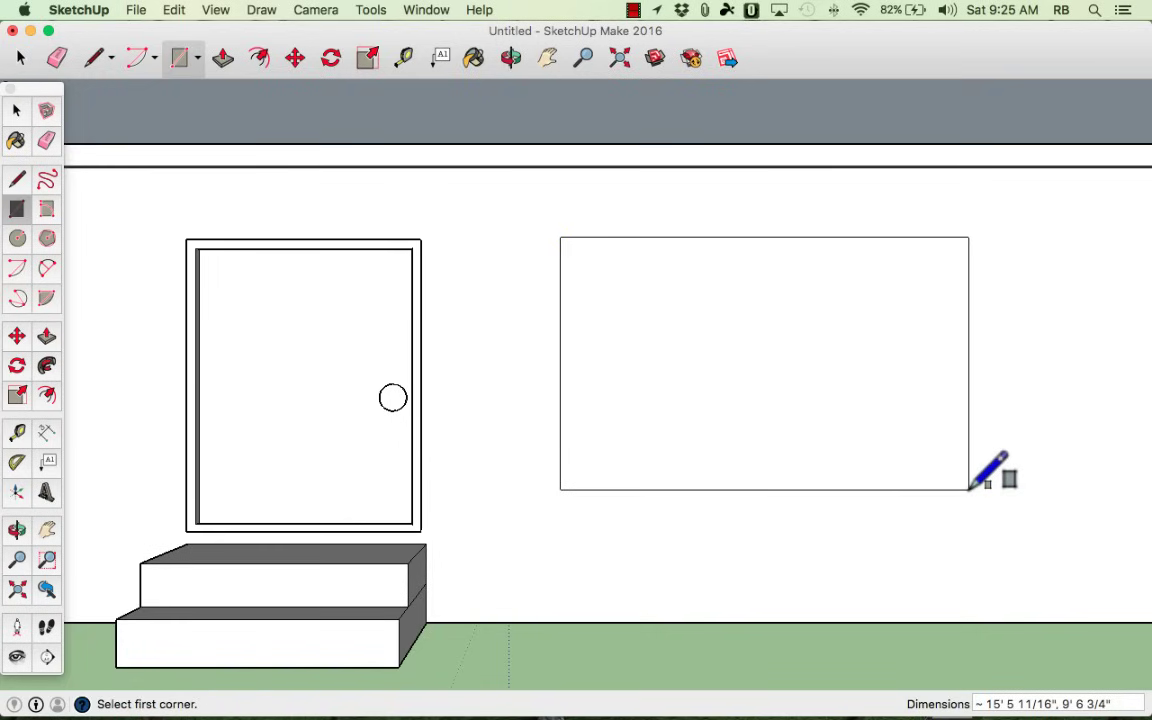
left_click(567, 245)
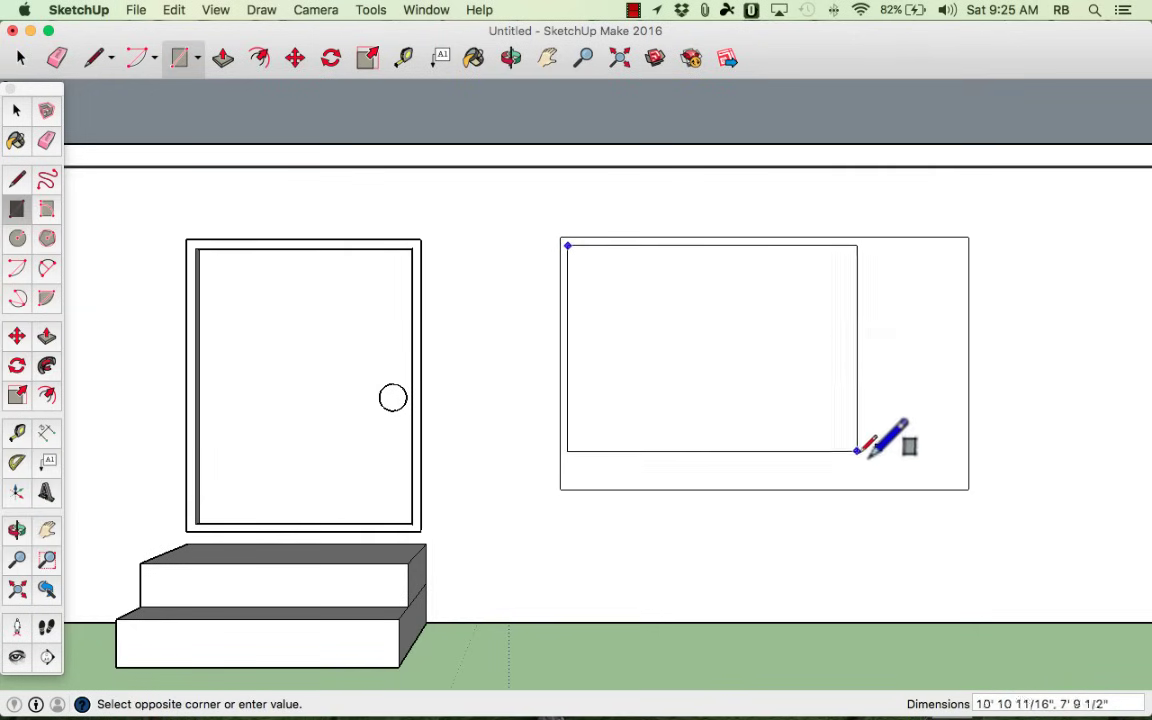
left_click(961, 479)
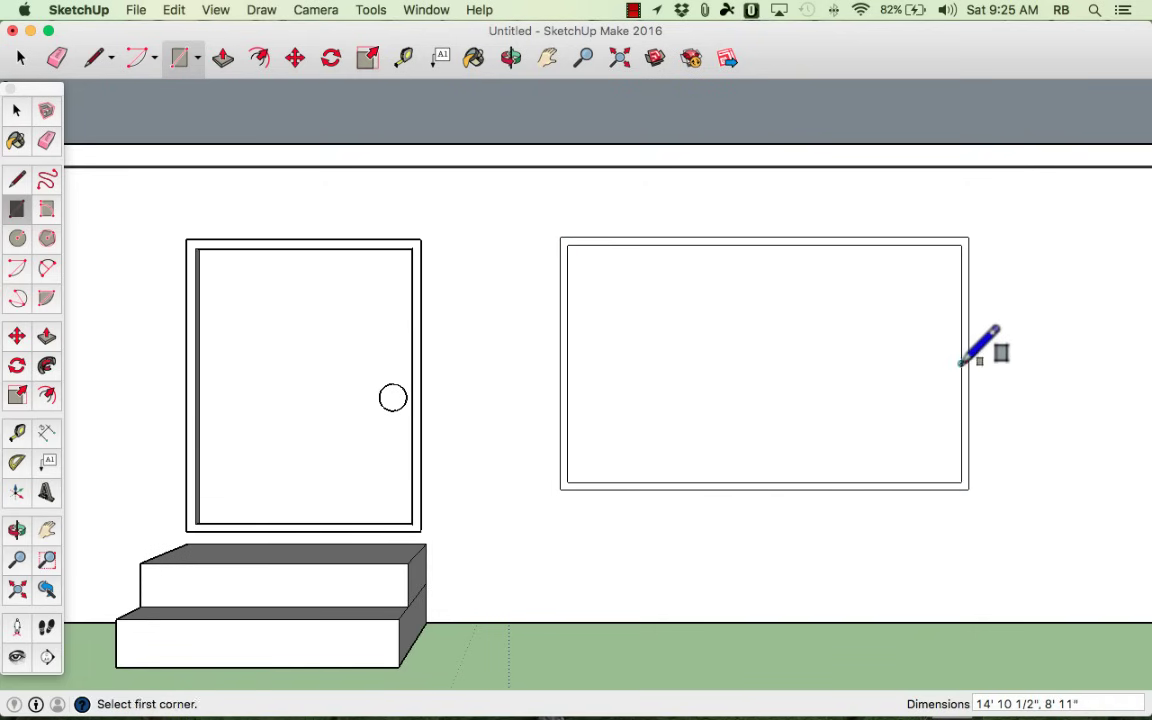
- Push the inner window pane about 3 11/16" into the wall with Push/Pull
middle_click_drag(962, 358, 447, 355)
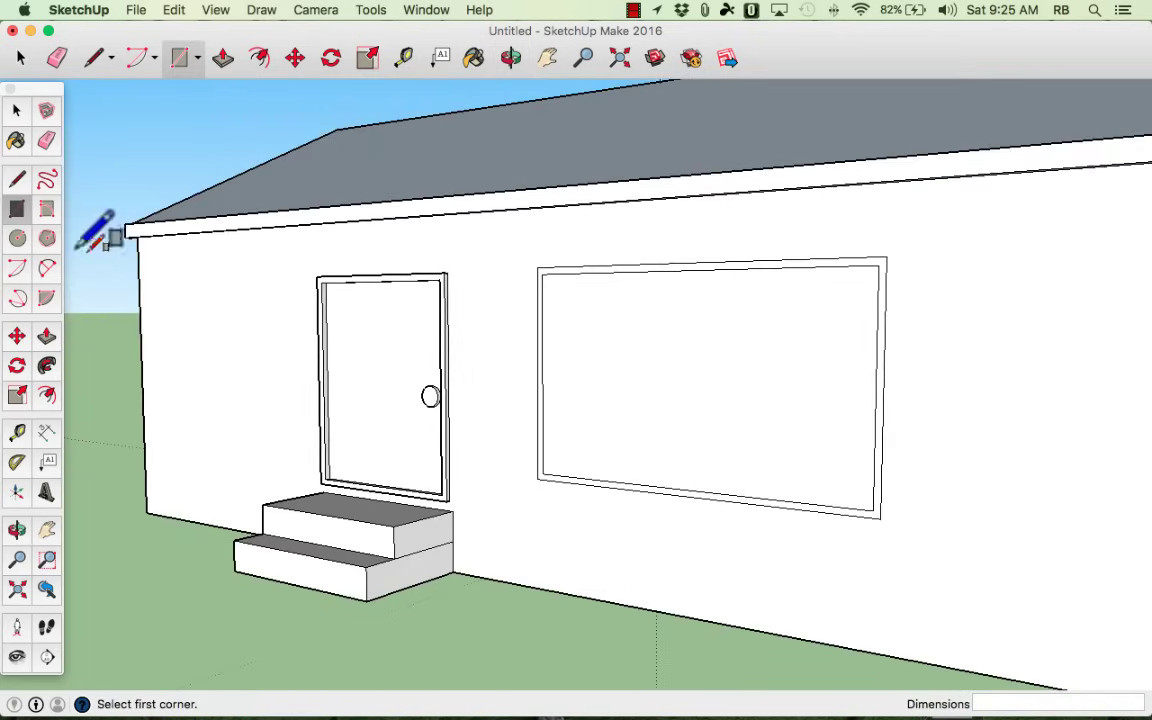
left_click(46, 336)
left_click_drag(662, 392, 662, 390)
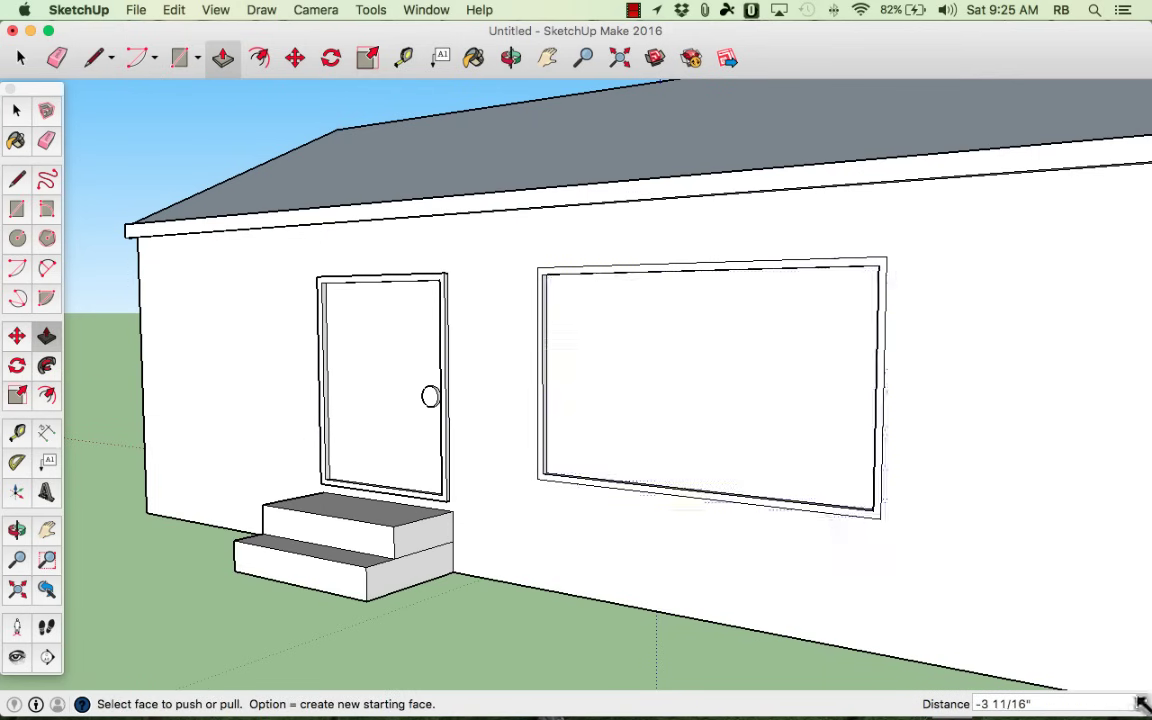
scroll(882, 527, "down", 3)
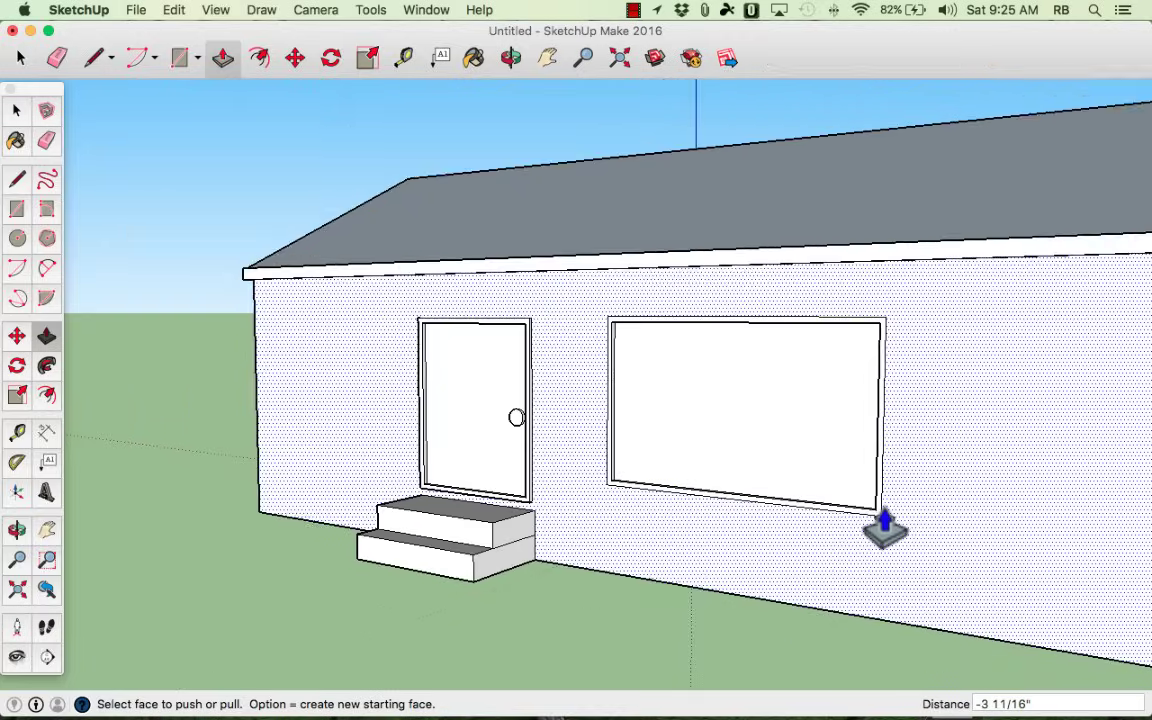
middle_click_drag(887, 506, 1013, 499)
scroll(1025, 535, "up", 2)
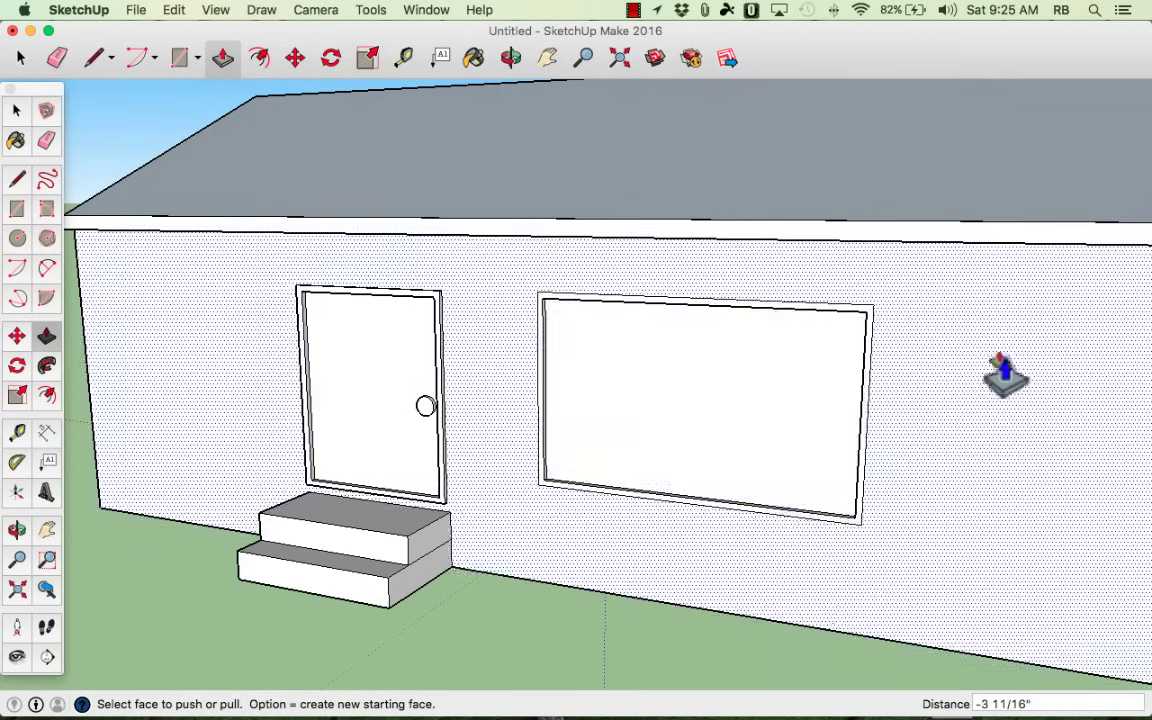
scroll(808, 497, "up", 2)
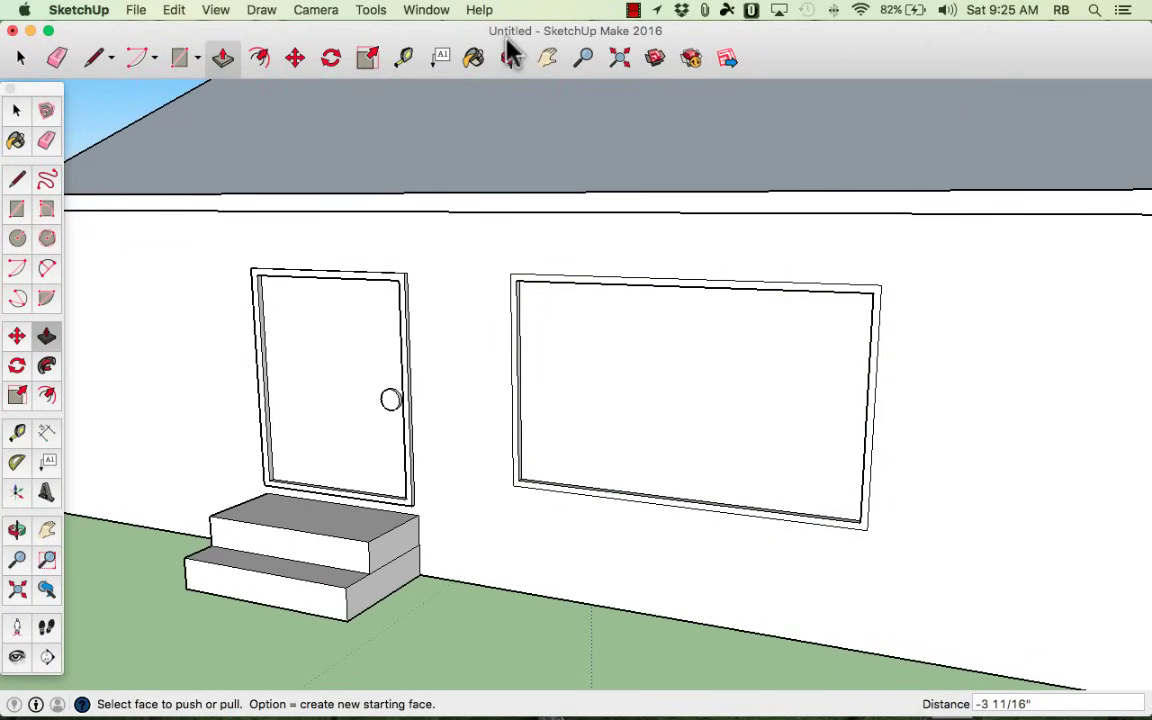
- Open the materials browser and show the Glass and Mirrors texture collection
left_click(427, 12)
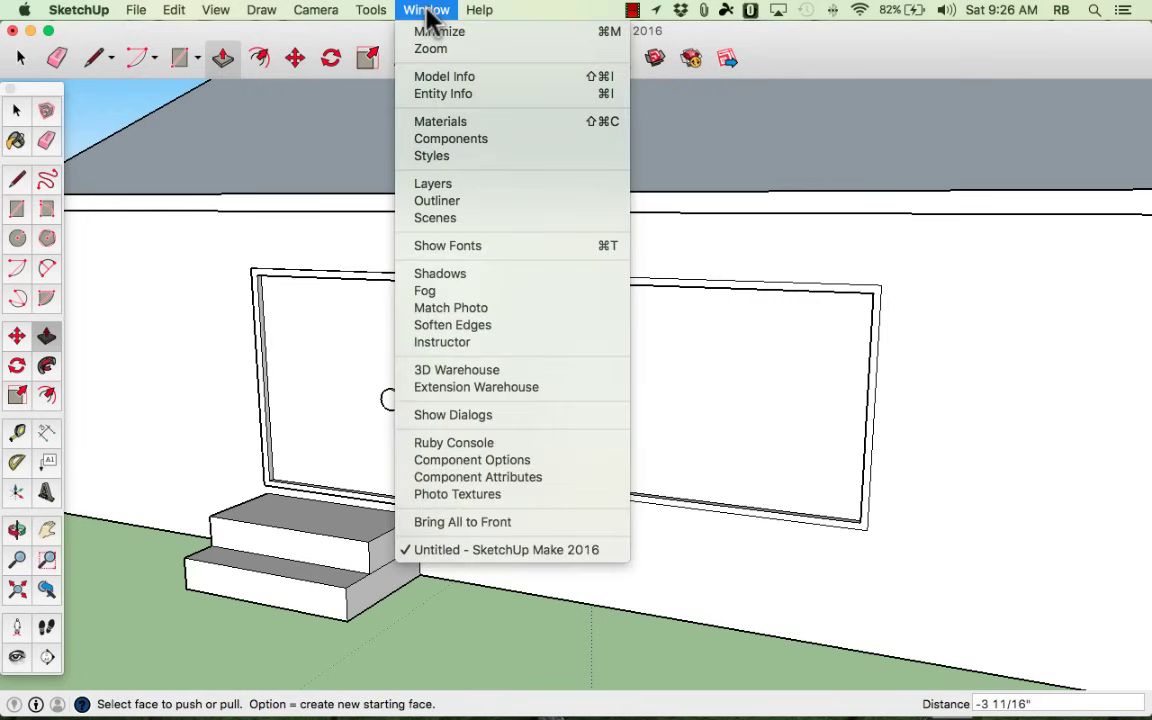
left_click(476, 124)
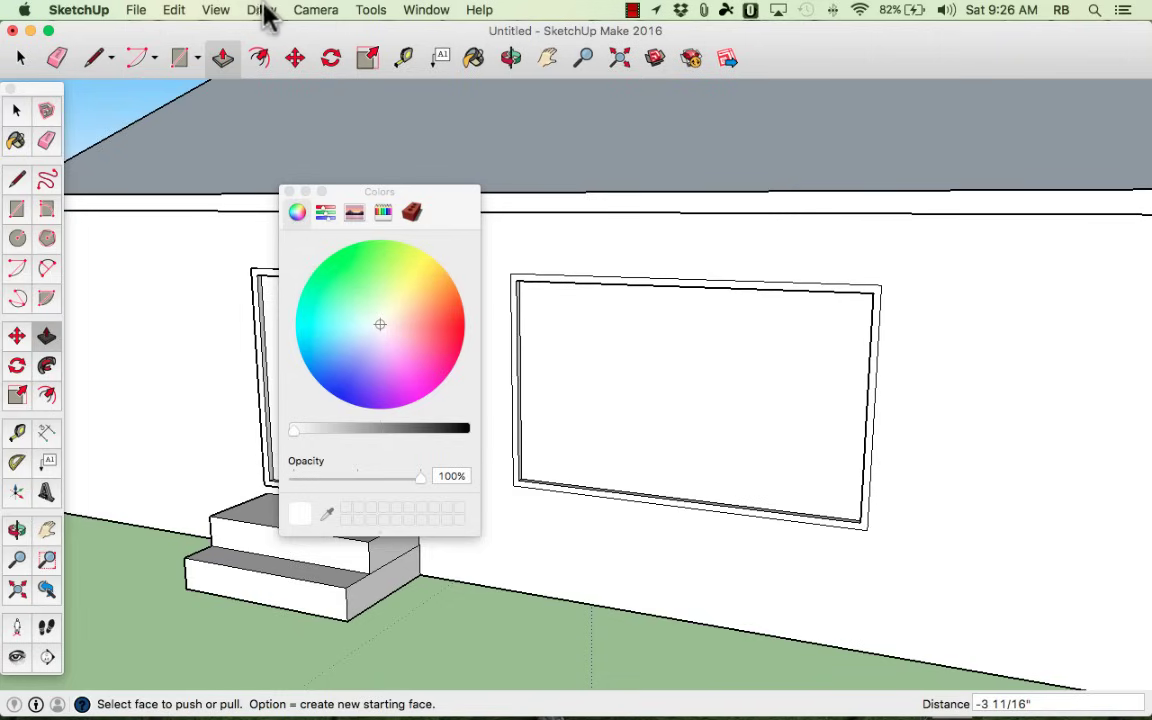
left_click(478, 10)
type("materia")
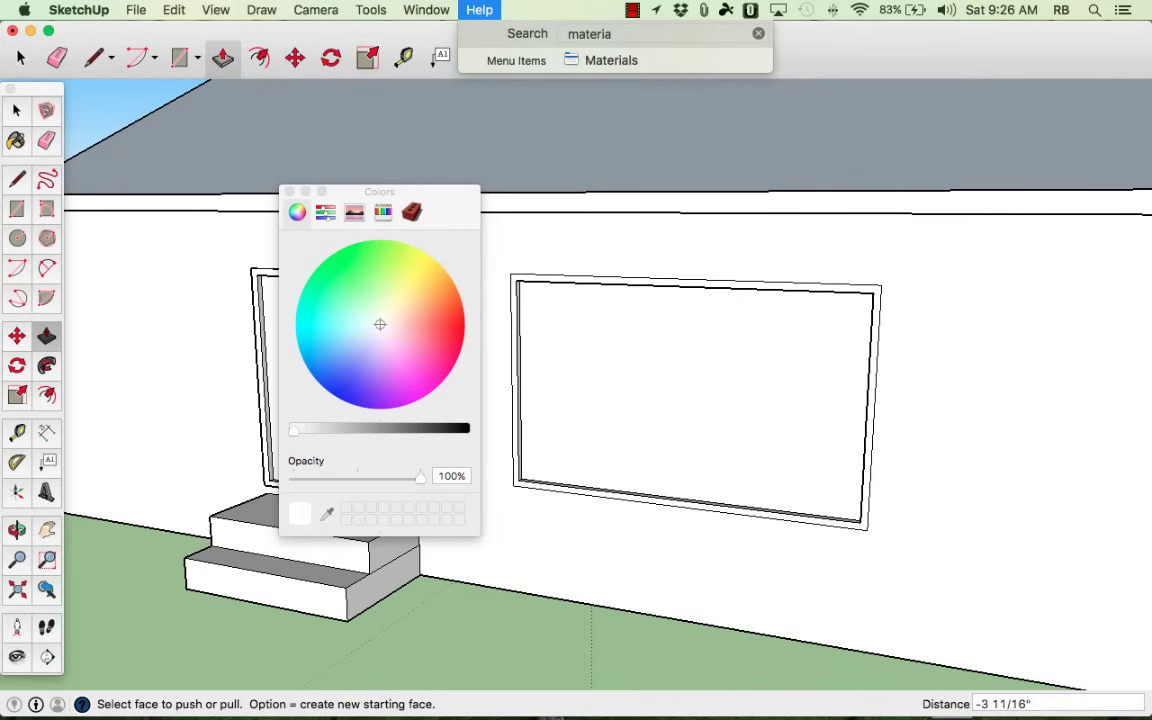
mouse_move(620, 66)
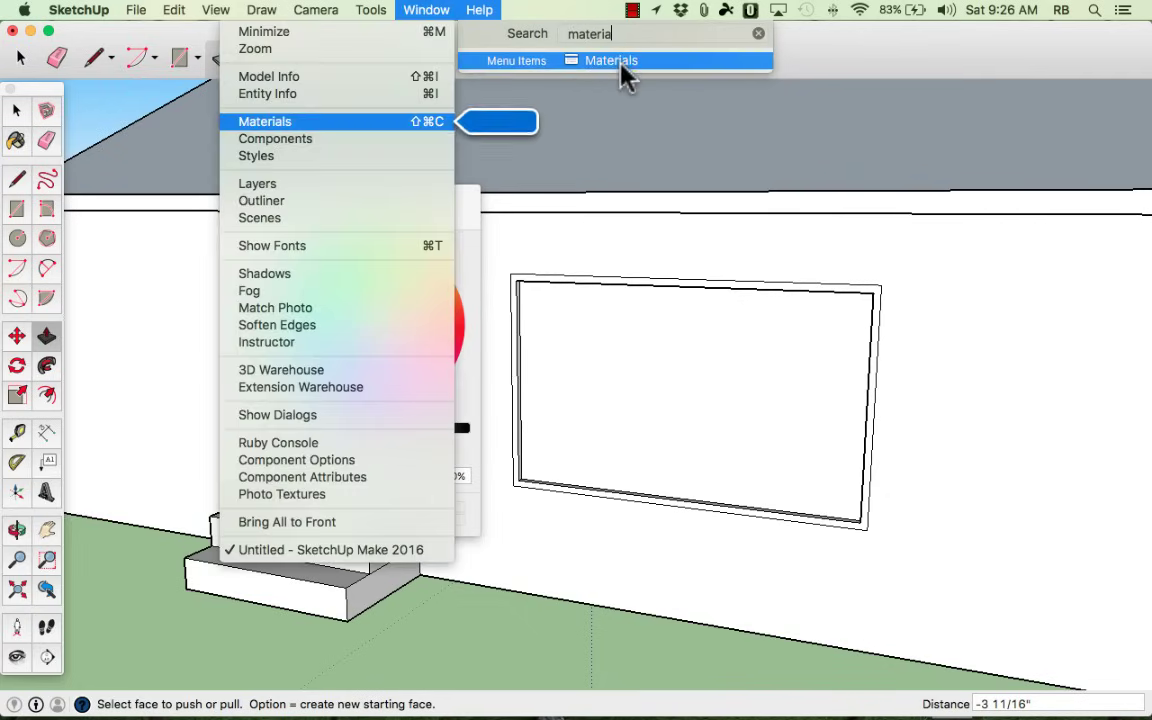
key("Return")
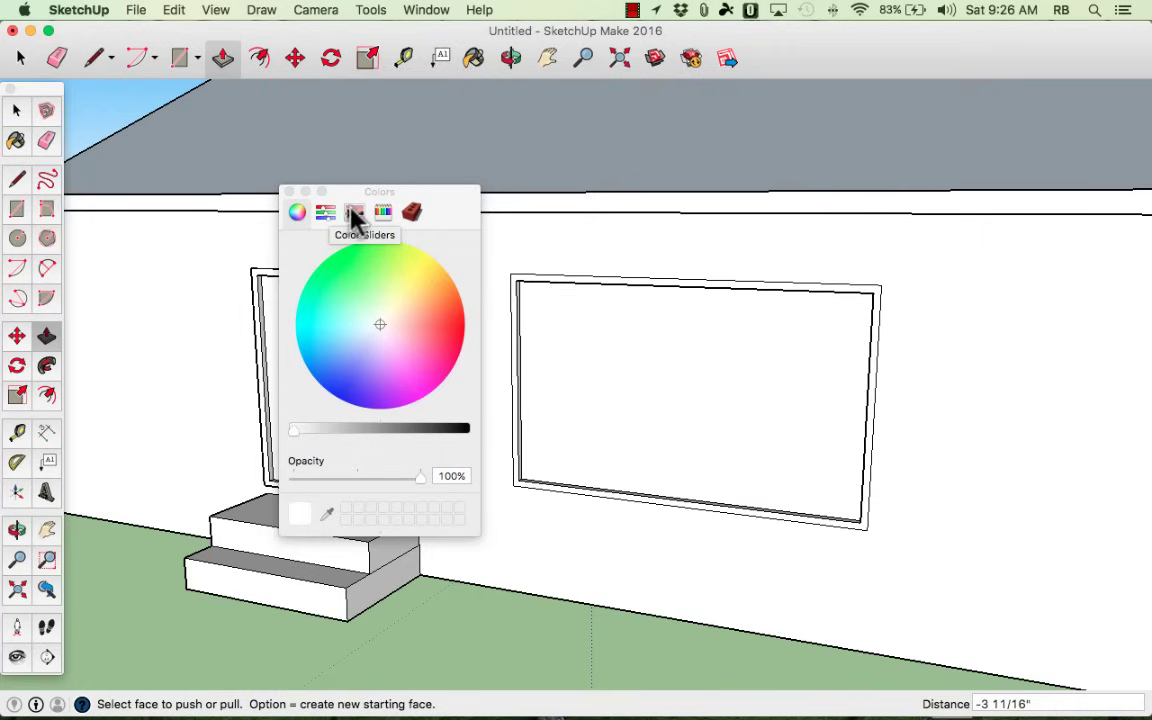
left_click(413, 214)
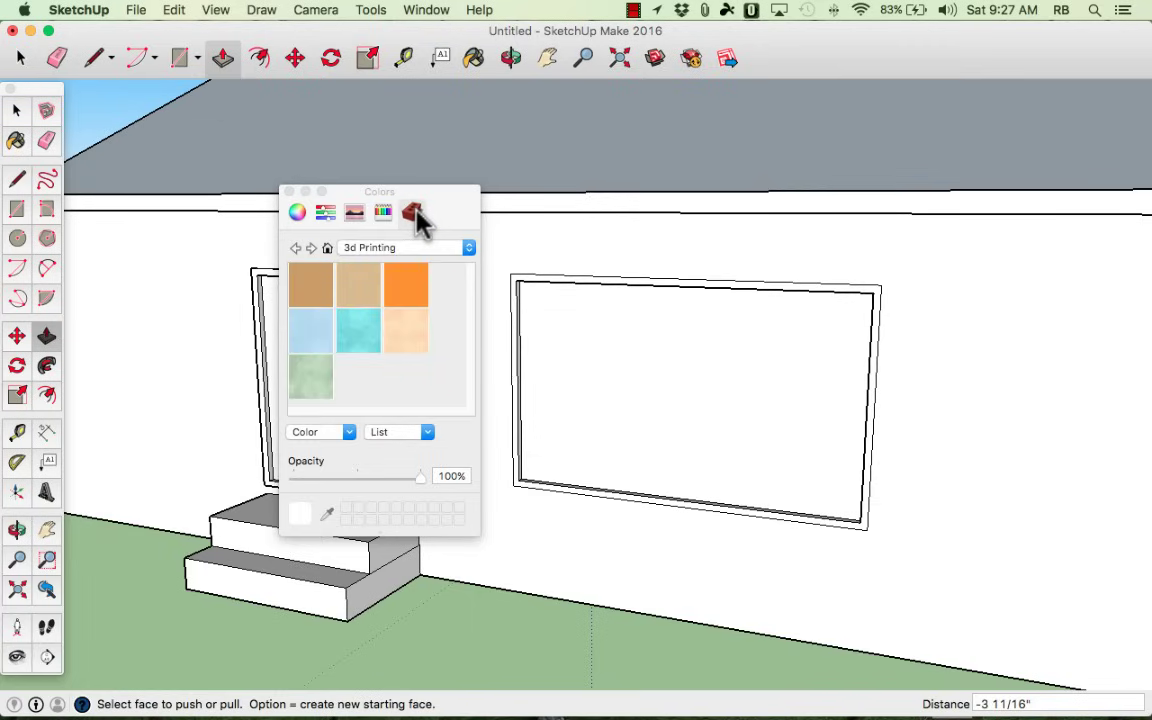
left_click(430, 247)
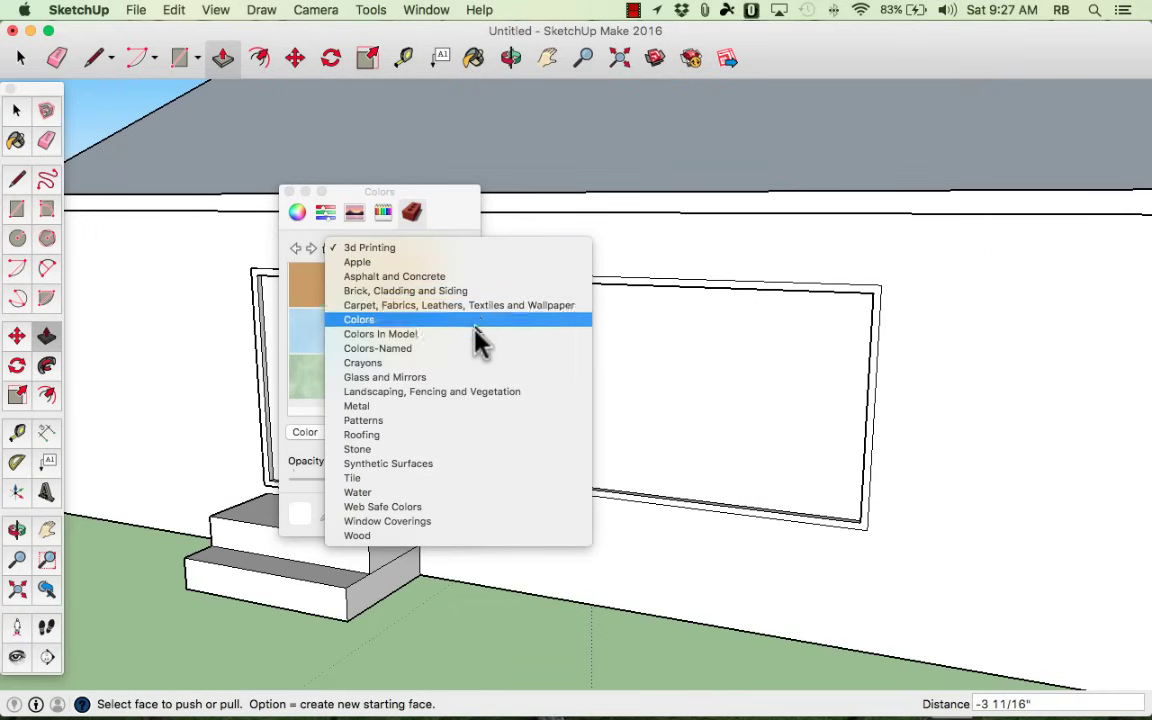
left_click(468, 378)
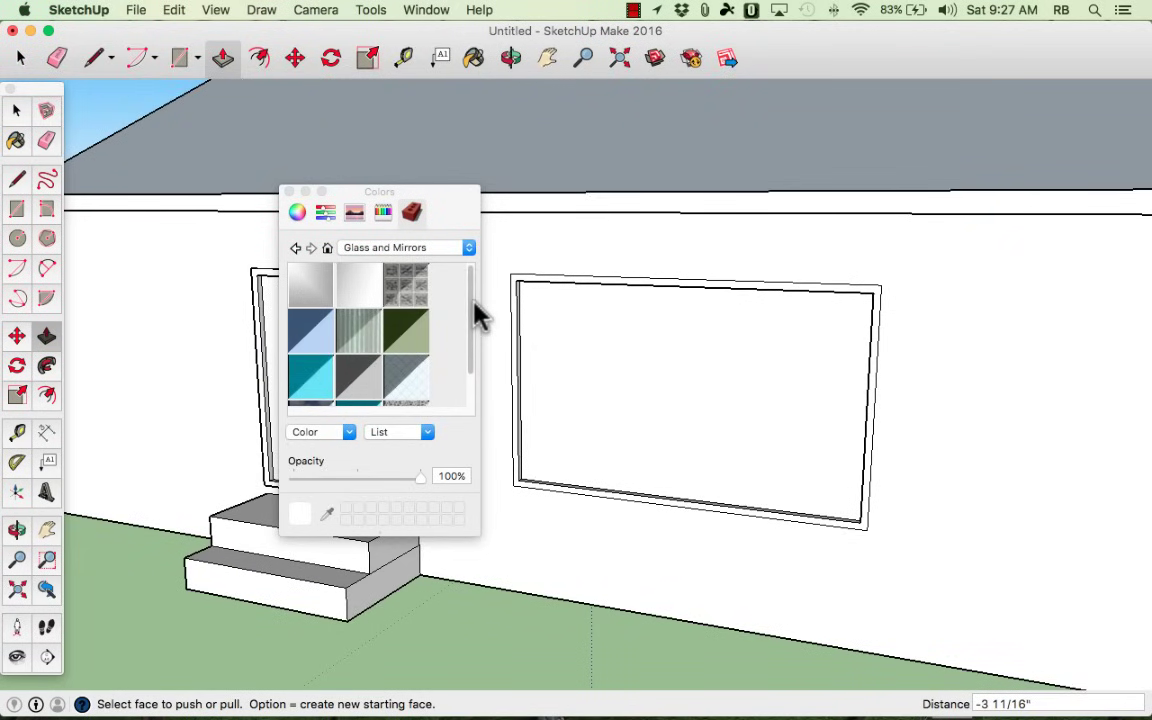
- Paint the window pane with the first gray gradient mirror material from the Glass and Mirrors collection
scroll(476, 320, "down", 2)
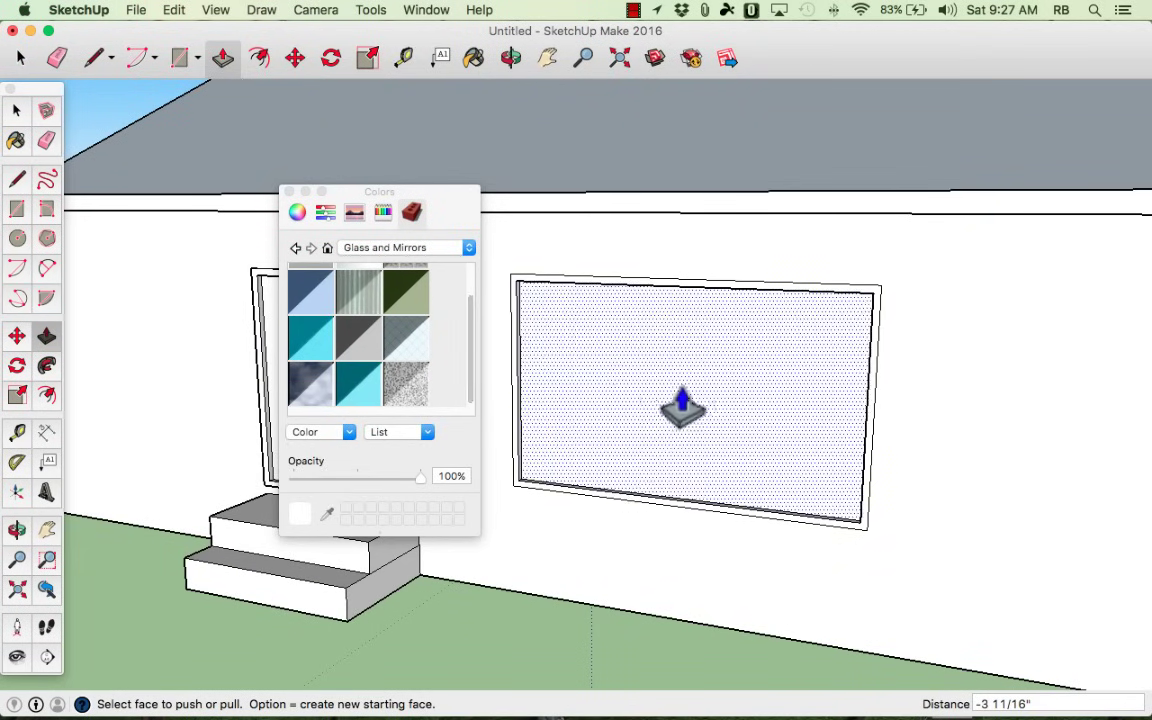
scroll(402, 372, "up", 2)
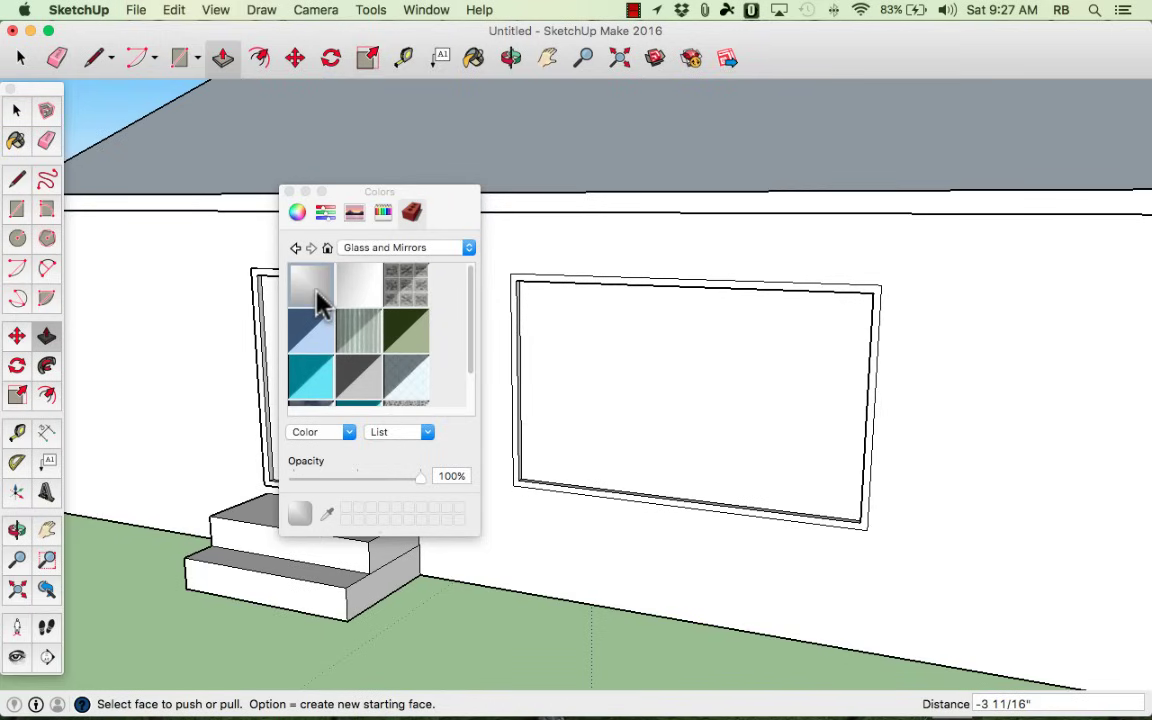
left_click(316, 292)
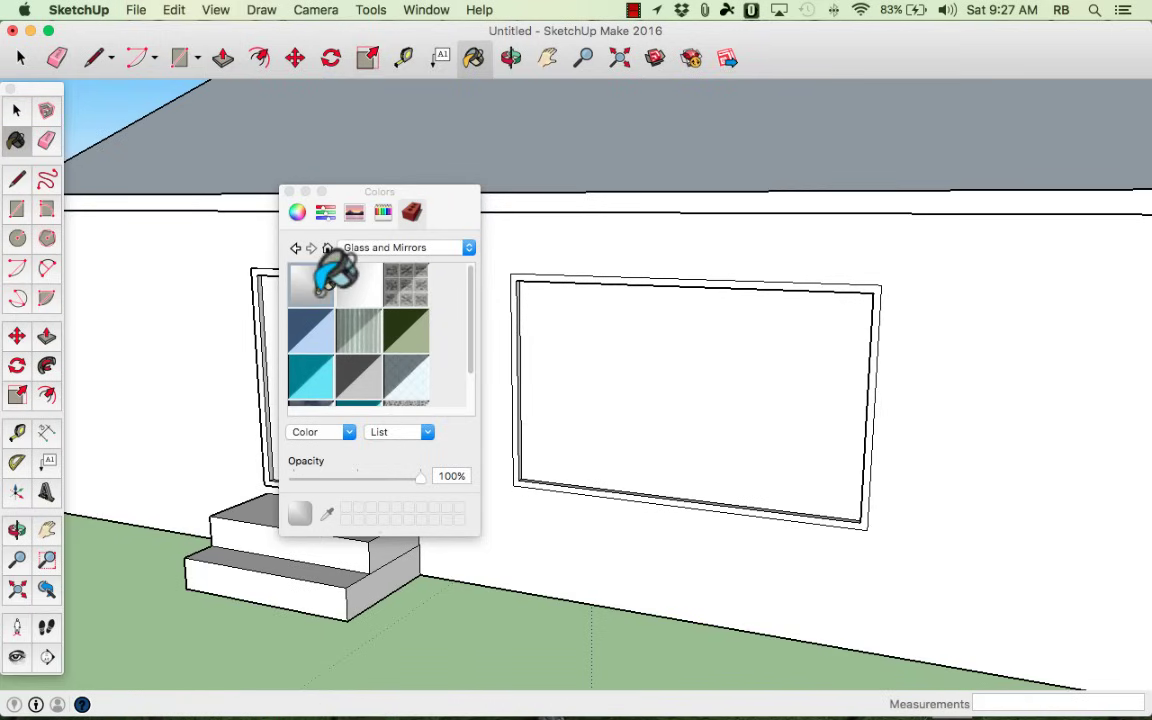
left_click(624, 348)
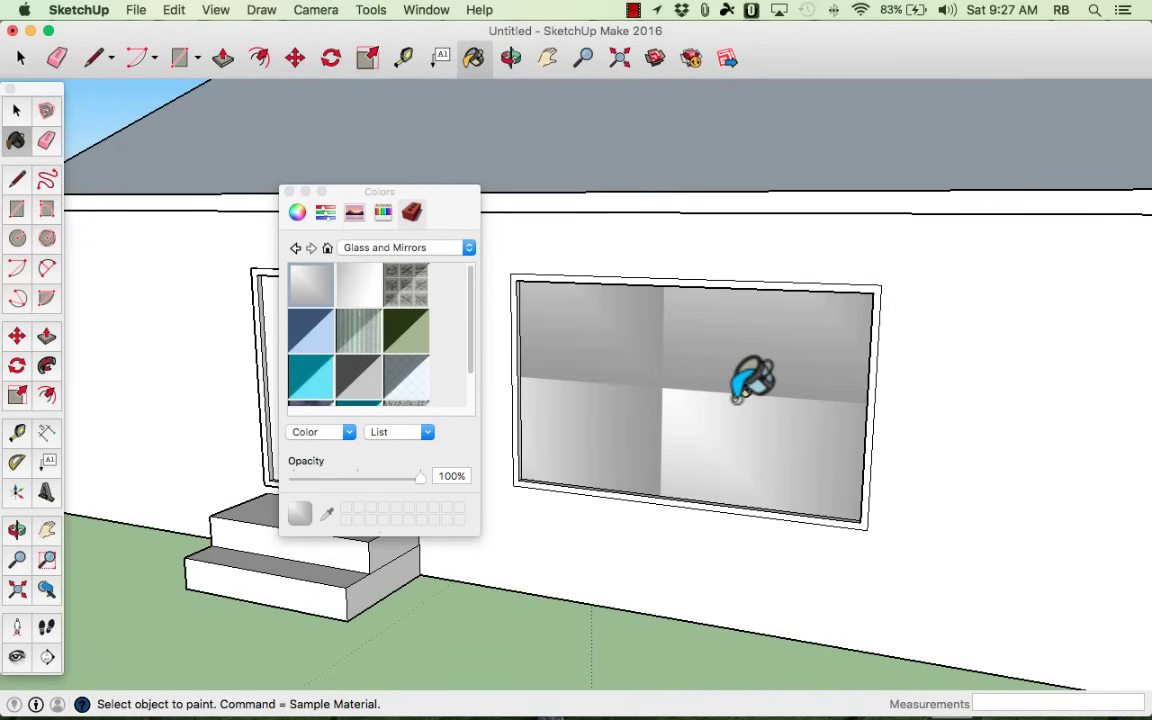
scroll(746, 378, "up", 3)
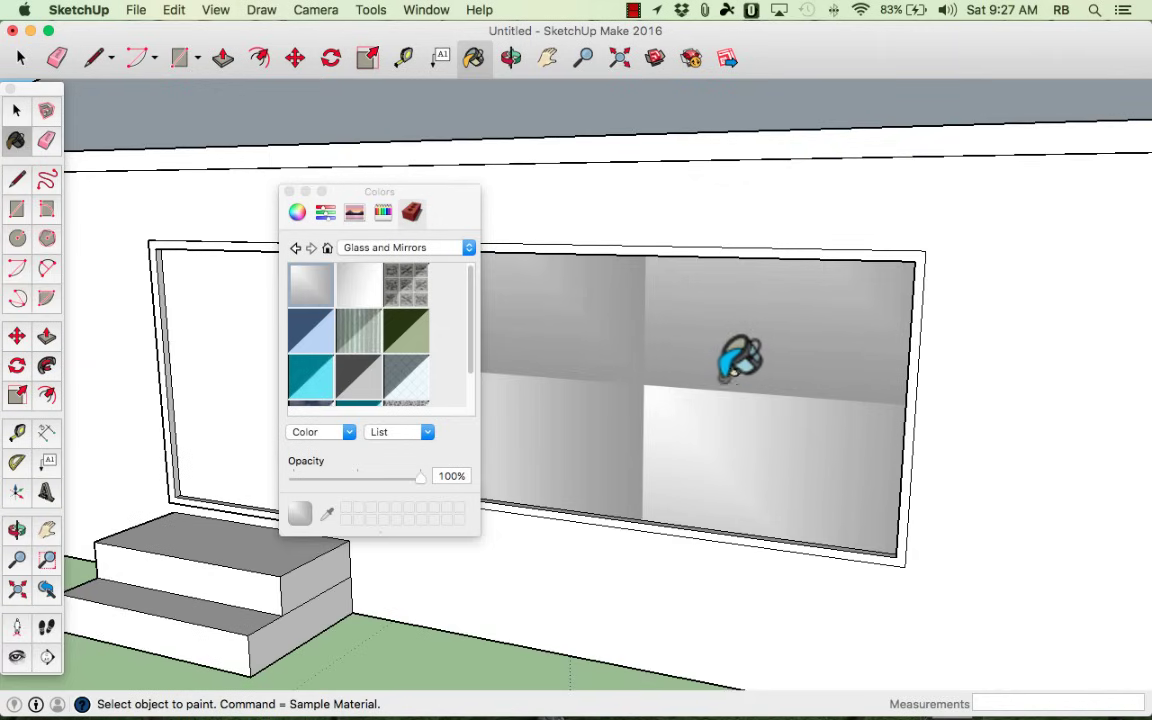
scroll(735, 357, "down", 5)
scroll(738, 358, "up", 3)
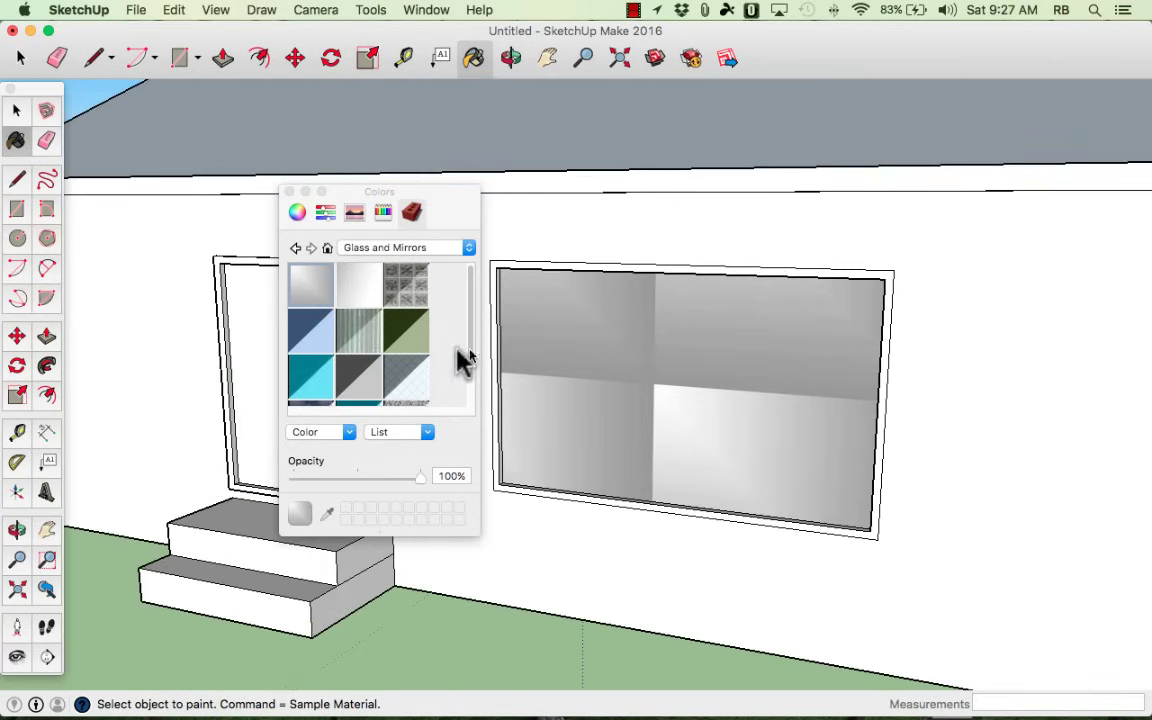
- Paint the window pane with the 50% opacity gray translucent glass from the Glass and Mirrors collection
scroll(424, 366, "down", 2)
left_click(415, 355)
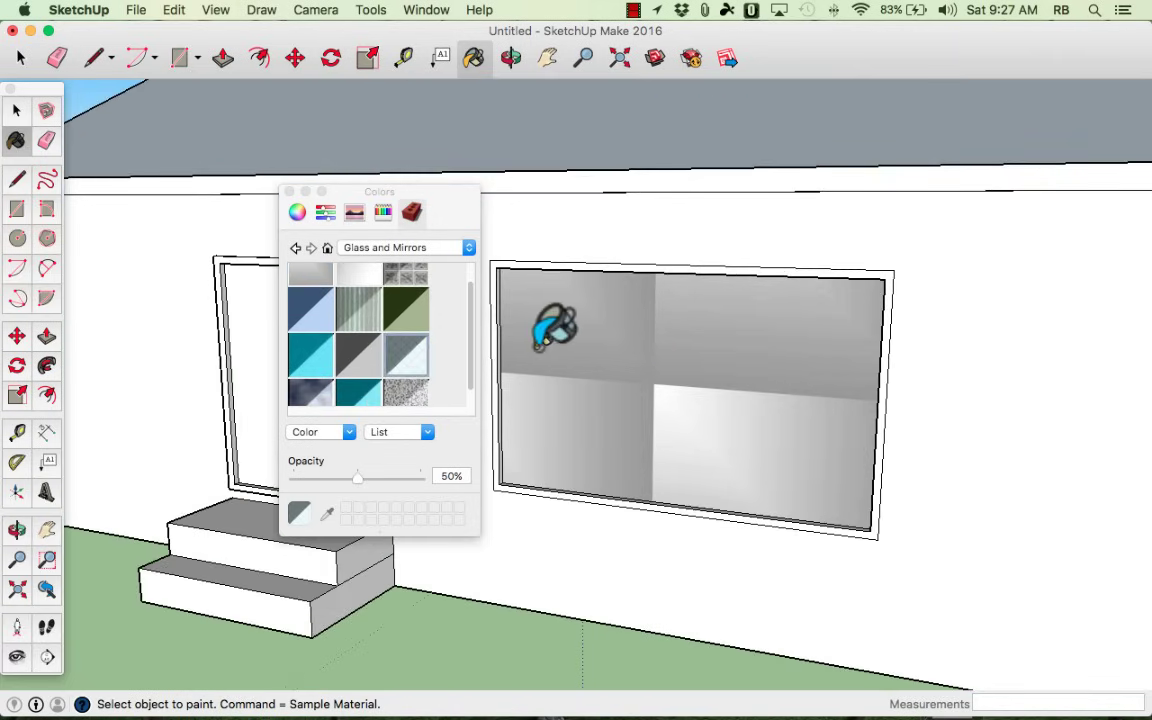
left_click(545, 335)
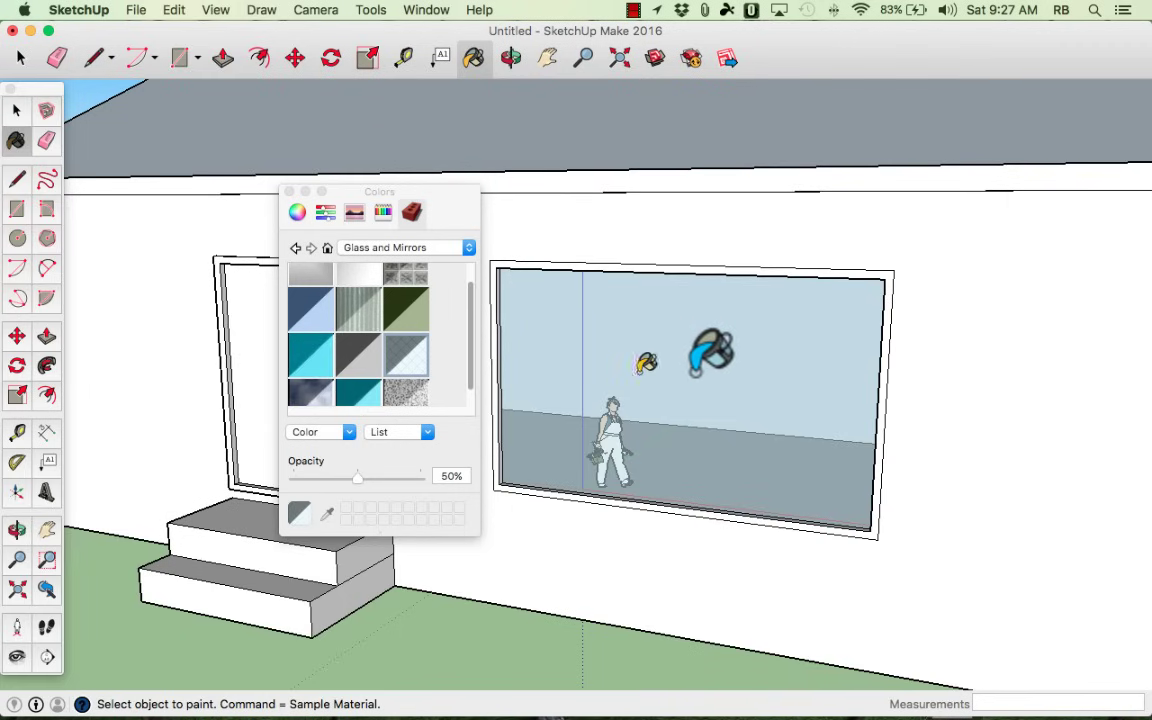
scroll(745, 372, "down", 1)
mouse_move(745, 375)
middle_mouse_down()
mouse_move(650, 390)
mouse_move(561, 381)
mouse_move(545, 342)
mouse_move(509, 427)
mouse_move(771, 429)
middle_mouse_up()
scroll(368, 391, "down", 1)
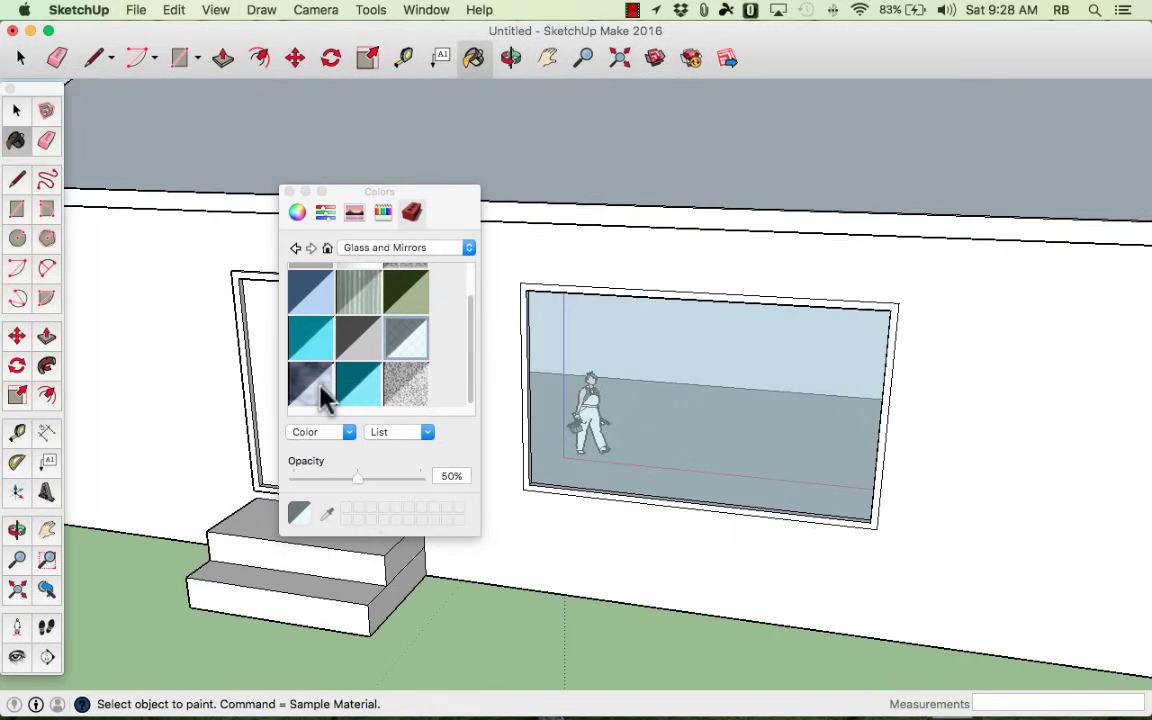
- Try the cloudy dark blue translucent glass with 52% opacity on the window pane
left_click(320, 392)
left_click(700, 370)
scroll(728, 378, "down", 3)
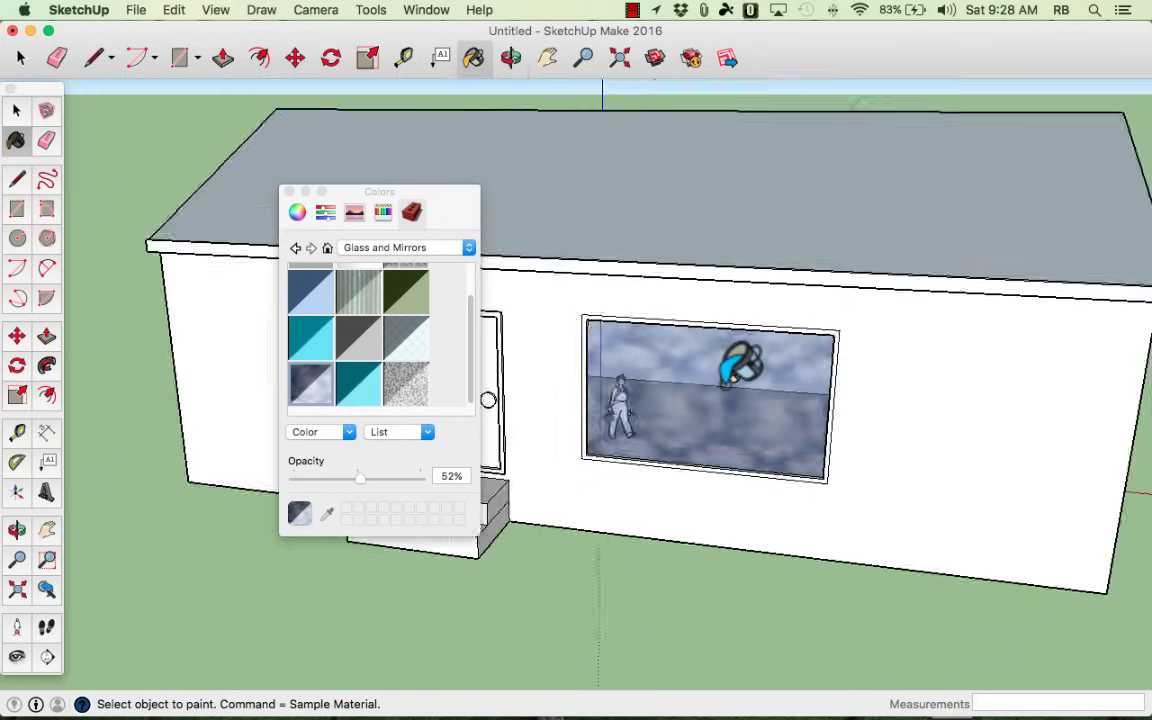
mouse_move(735, 372)
middle_mouse_down()
mouse_move(609, 386)
mouse_move(581, 360)
mouse_move(571, 319)
mouse_move(843, 393)
mouse_move(625, 406)
mouse_move(618, 390)
middle_mouse_up()
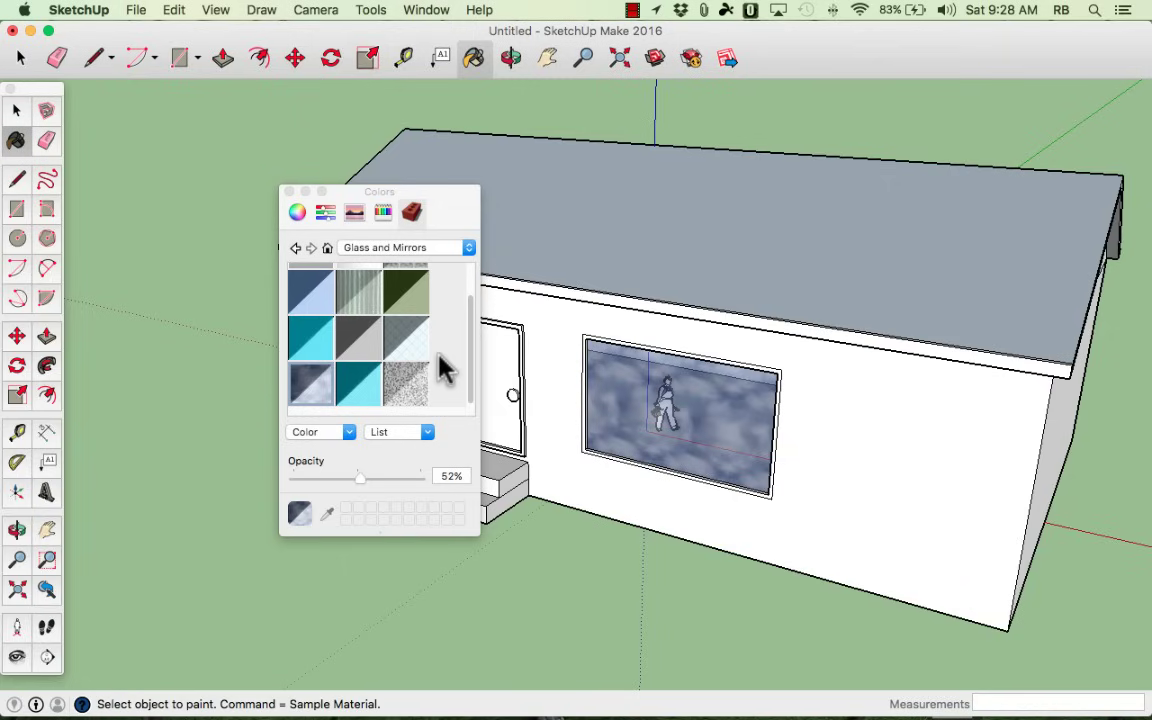
- Repaint the window pane with the gray translucent glass at 50% opacity
left_click(412, 348)
left_click(728, 373)
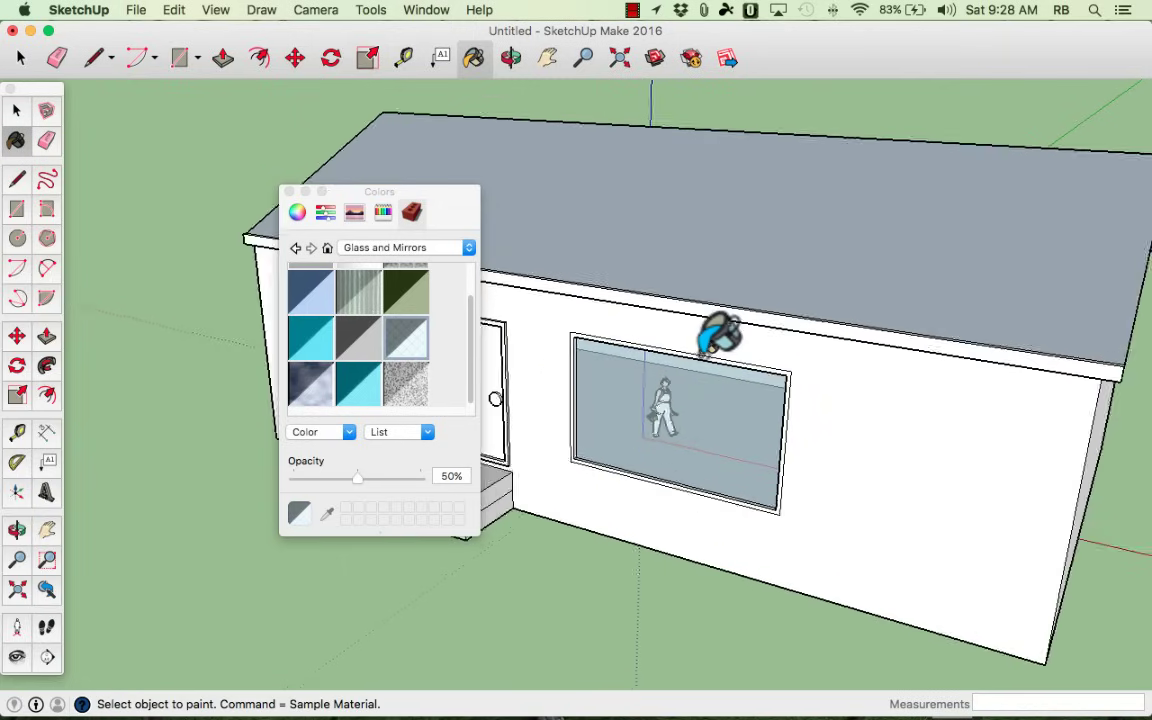
scroll(716, 331, "up", 3)
- Show the Brick, Cladding and Siding material collection
left_click(472, 252)
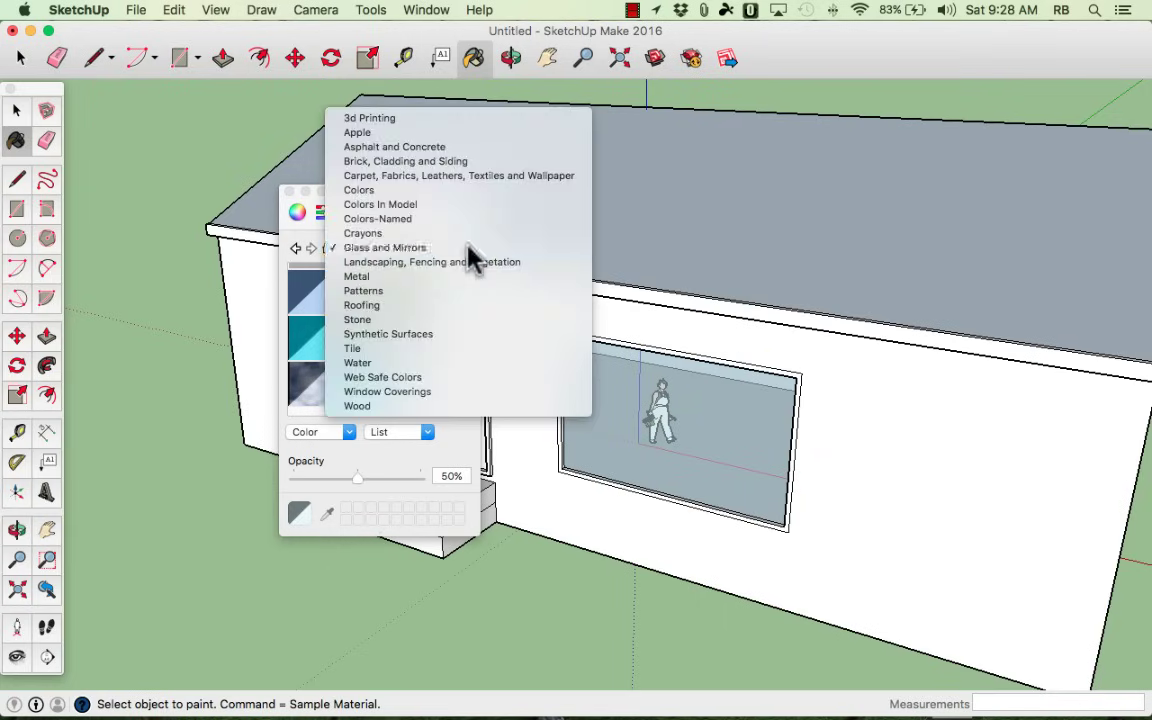
left_click(470, 249)
left_click(470, 249)
left_click(415, 232)
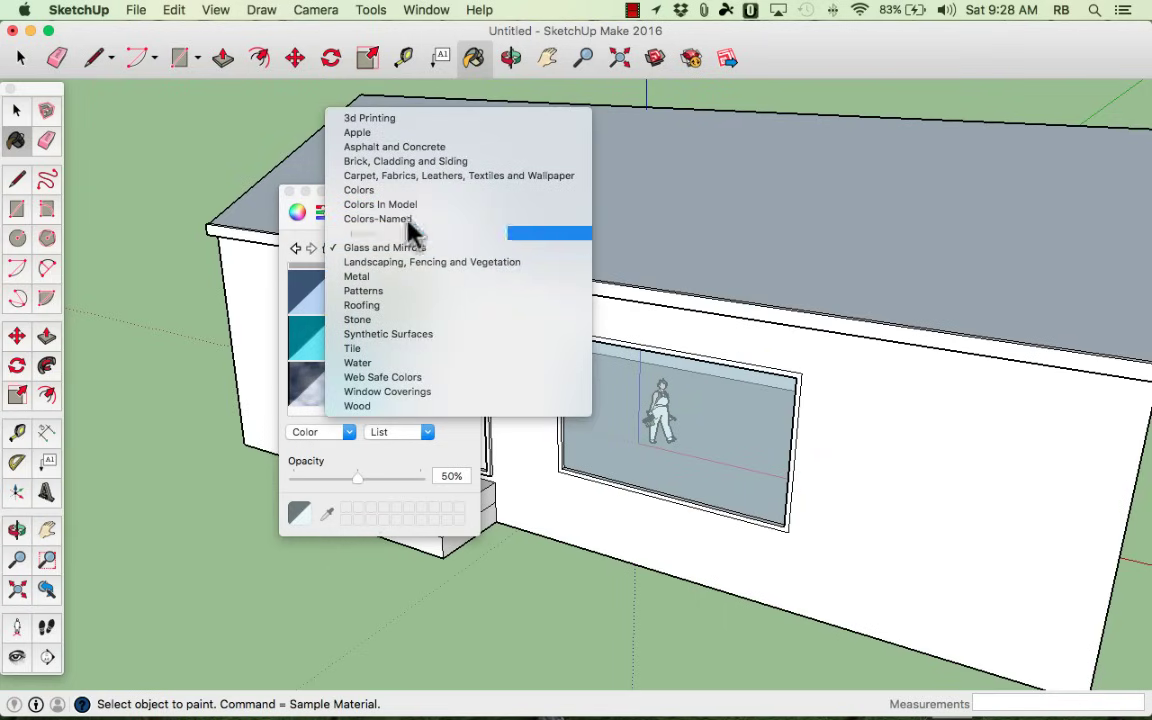
left_click(362, 163)
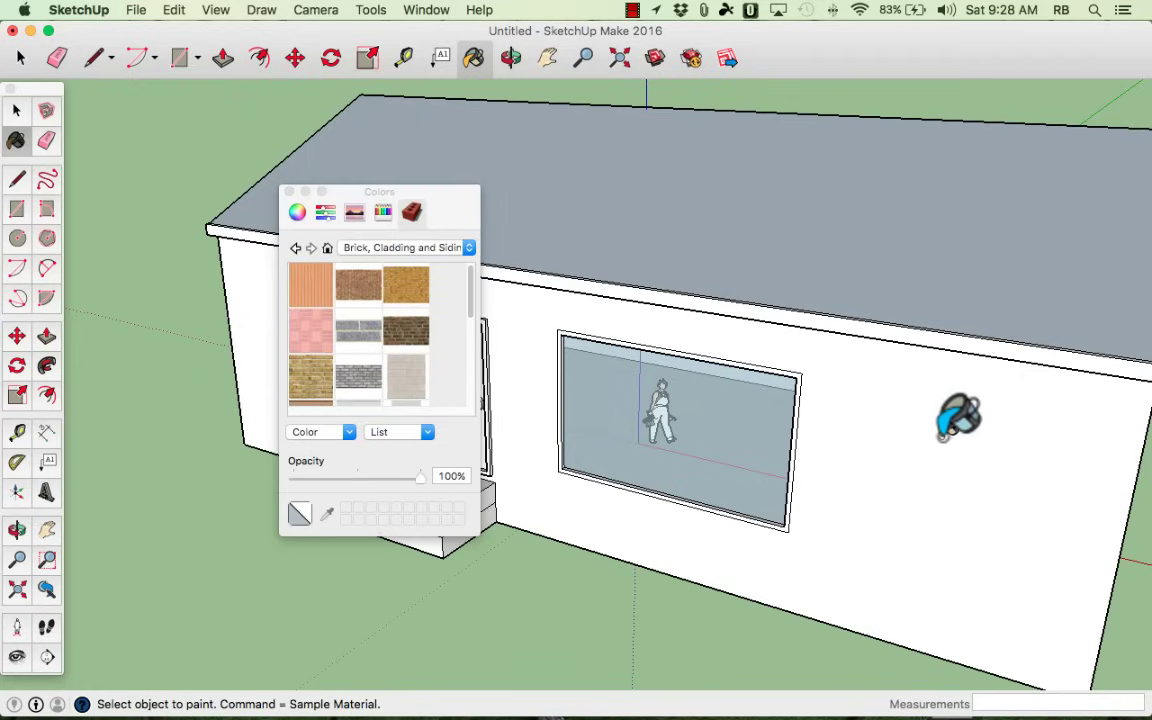
- Try the tan brick material on the front wall
left_click(311, 380)
left_click(850, 385)
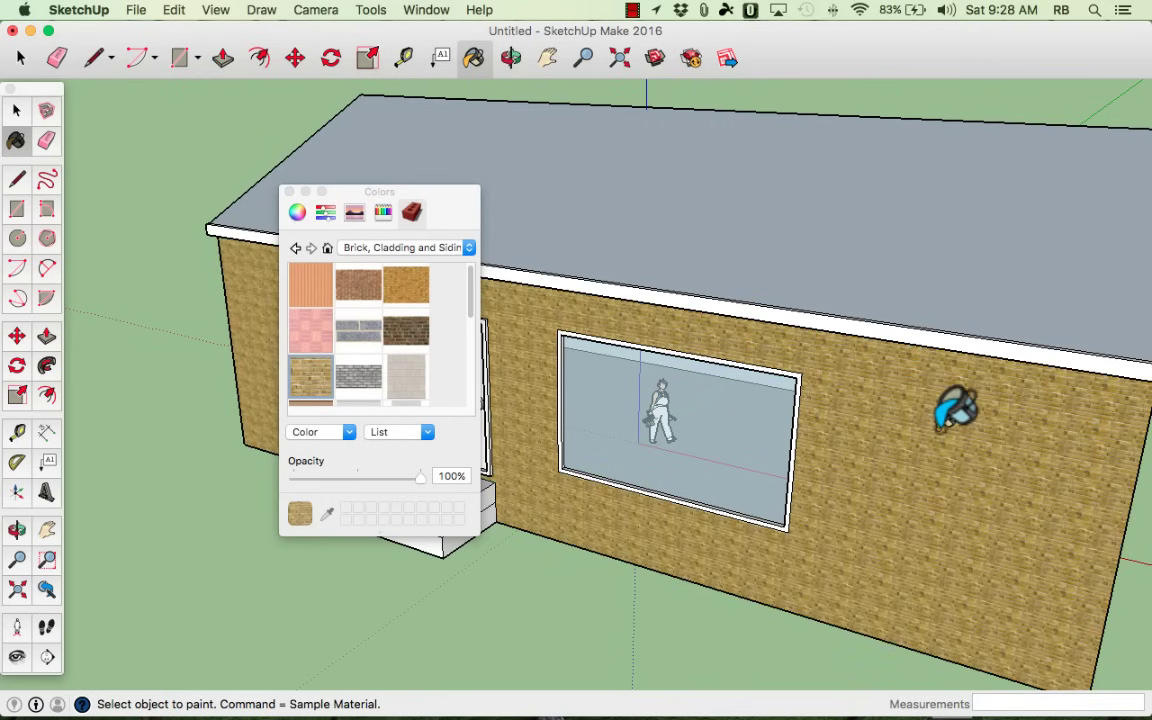
- Paint the front wall around the door and window with the gray block brick material
left_click(360, 331)
left_click(898, 395)
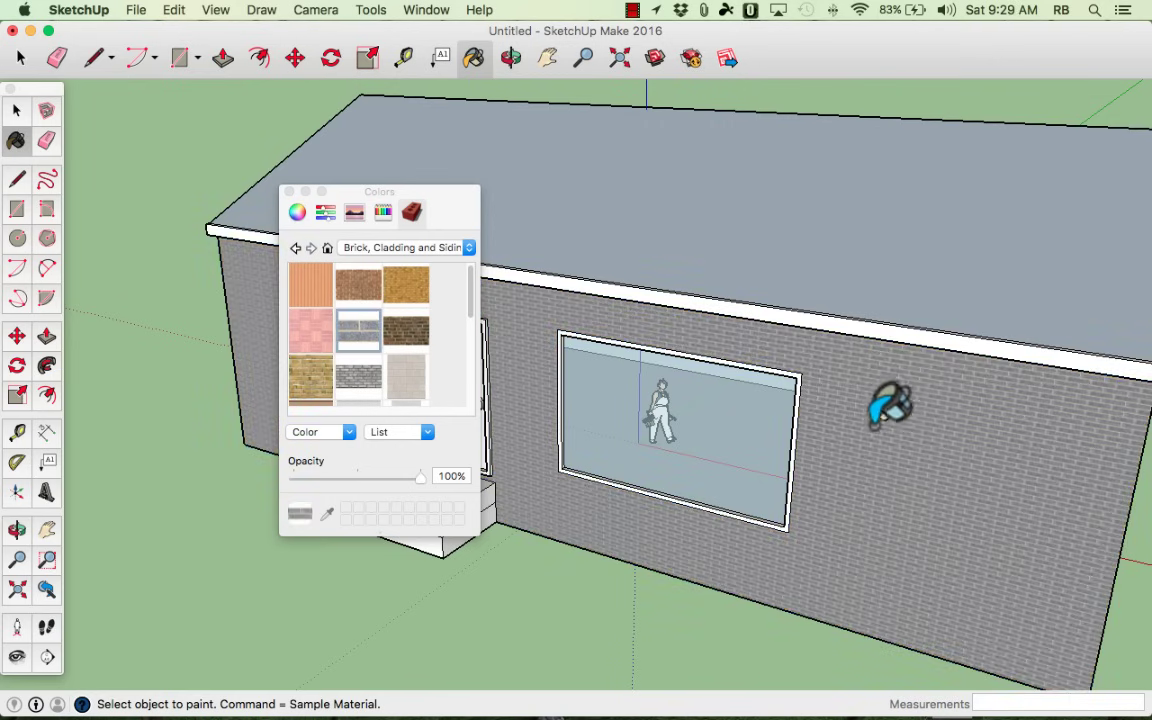
scroll(818, 456, "up", 3)
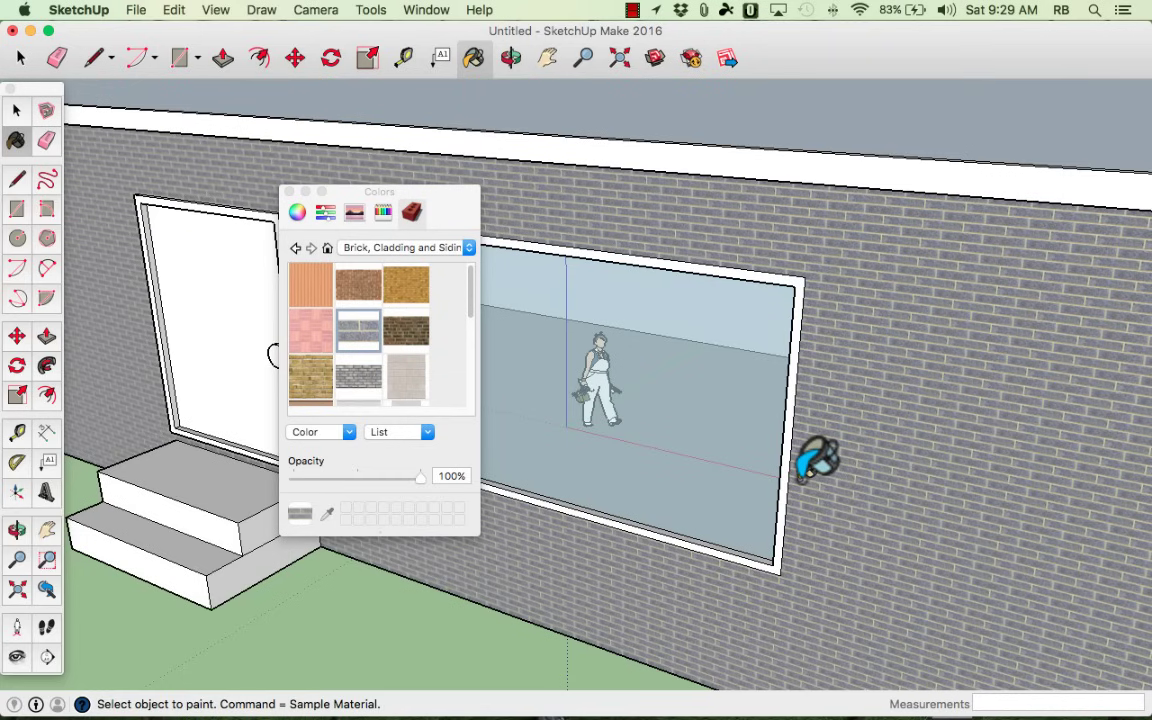
scroll(818, 456, "up", 1)
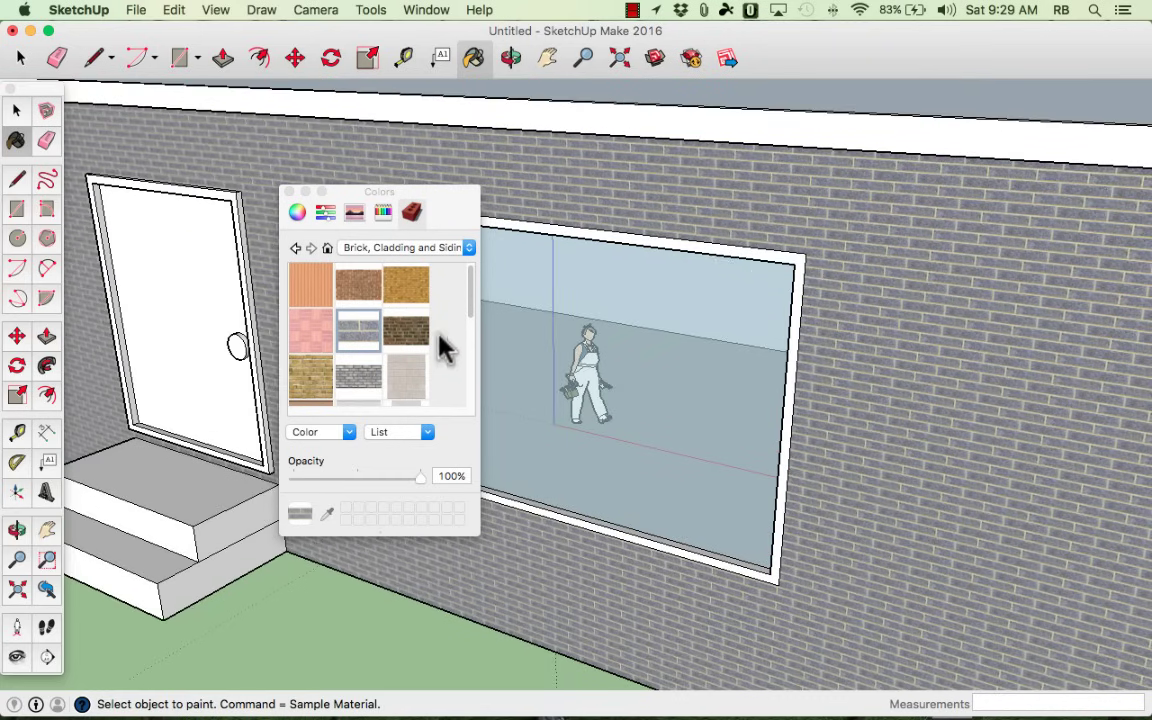
- Paint the triangular gables at both ends of the house with the brown horizontal wood siding
mouse_move(575, 402)
middle_mouse_down()
mouse_move(951, 445)
mouse_move(722, 445)
mouse_move(594, 417)
mouse_move(512, 455)
mouse_move(662, 416)
middle_mouse_up()
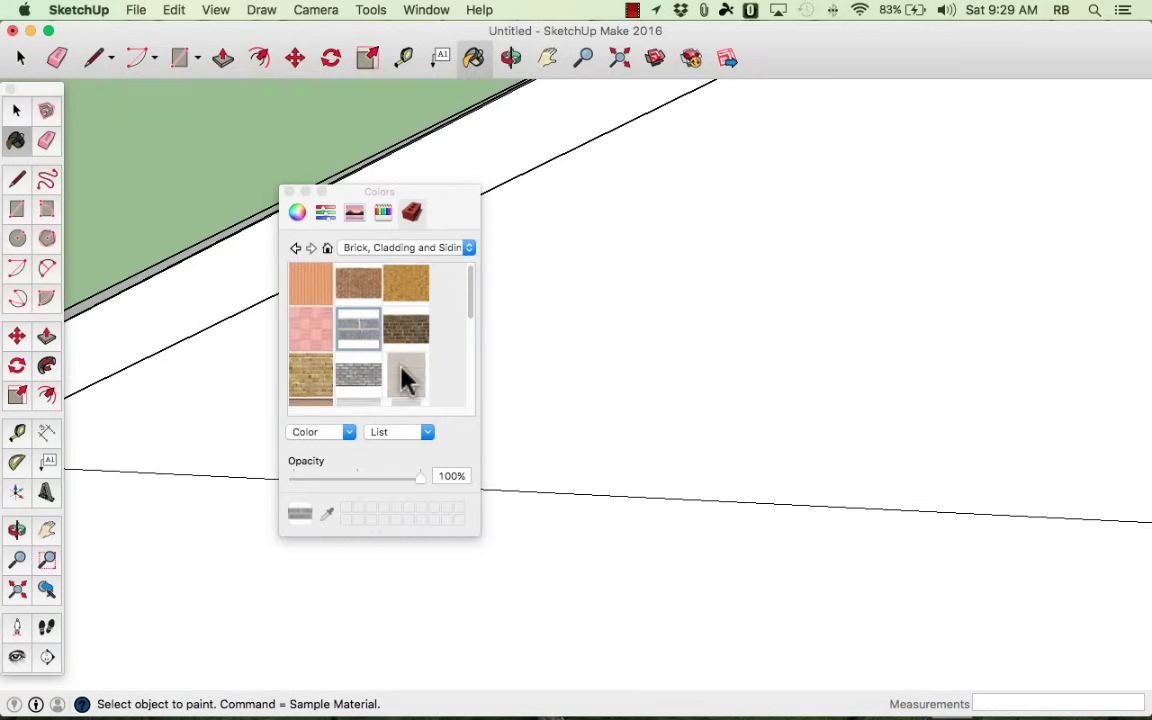
scroll(405, 378, "down", 5)
left_click(318, 310)
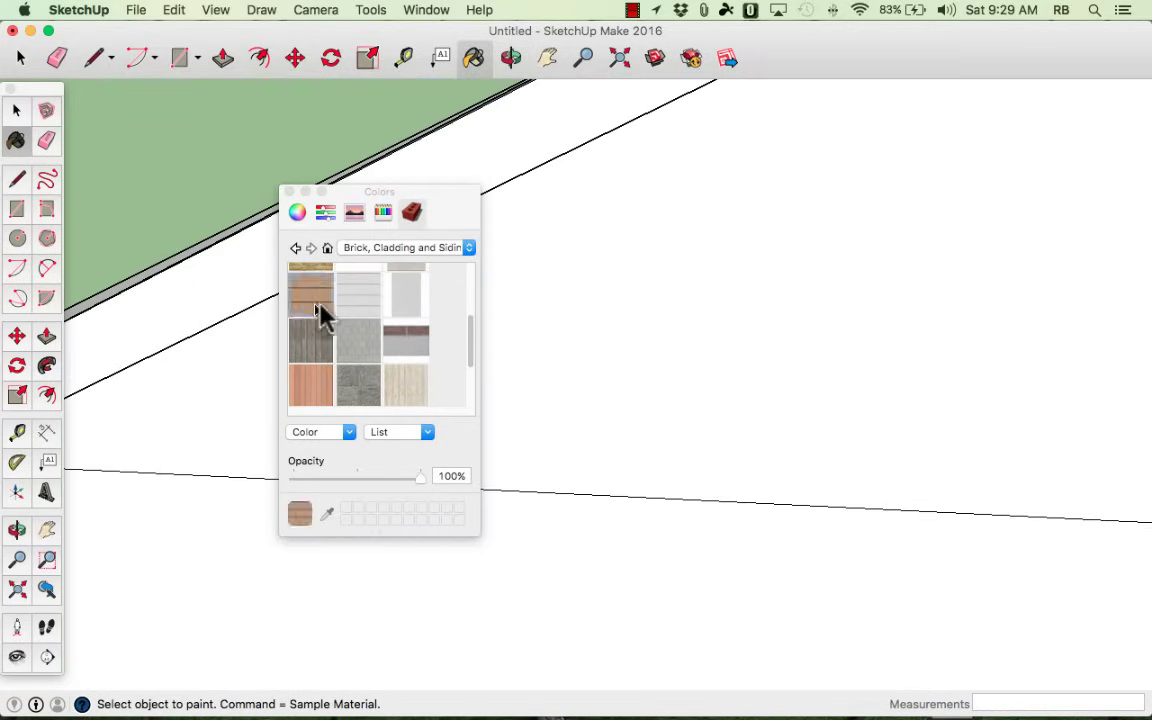
left_click(694, 303)
scroll(895, 437, "up", 5)
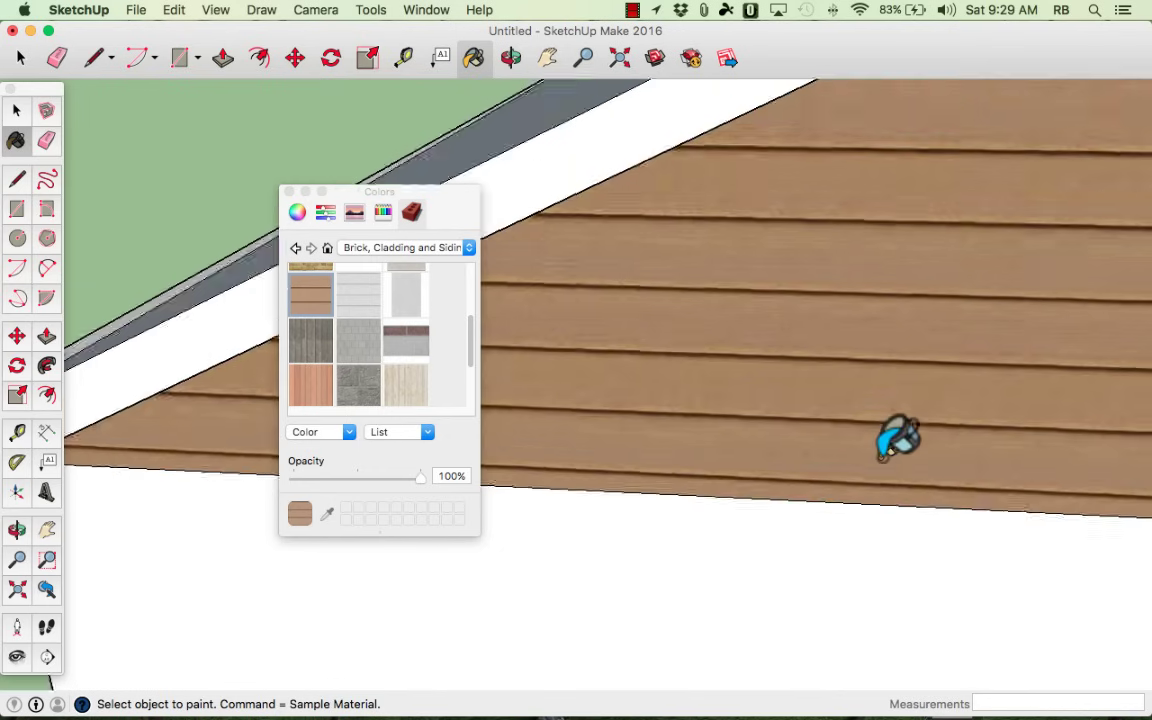
scroll(898, 437, "down", 5)
mouse_move(591, 501)
middle_mouse_down()
mouse_move(913, 509)
mouse_move(944, 567)
mouse_move(630, 514)
middle_mouse_up()
left_click(103, 162)
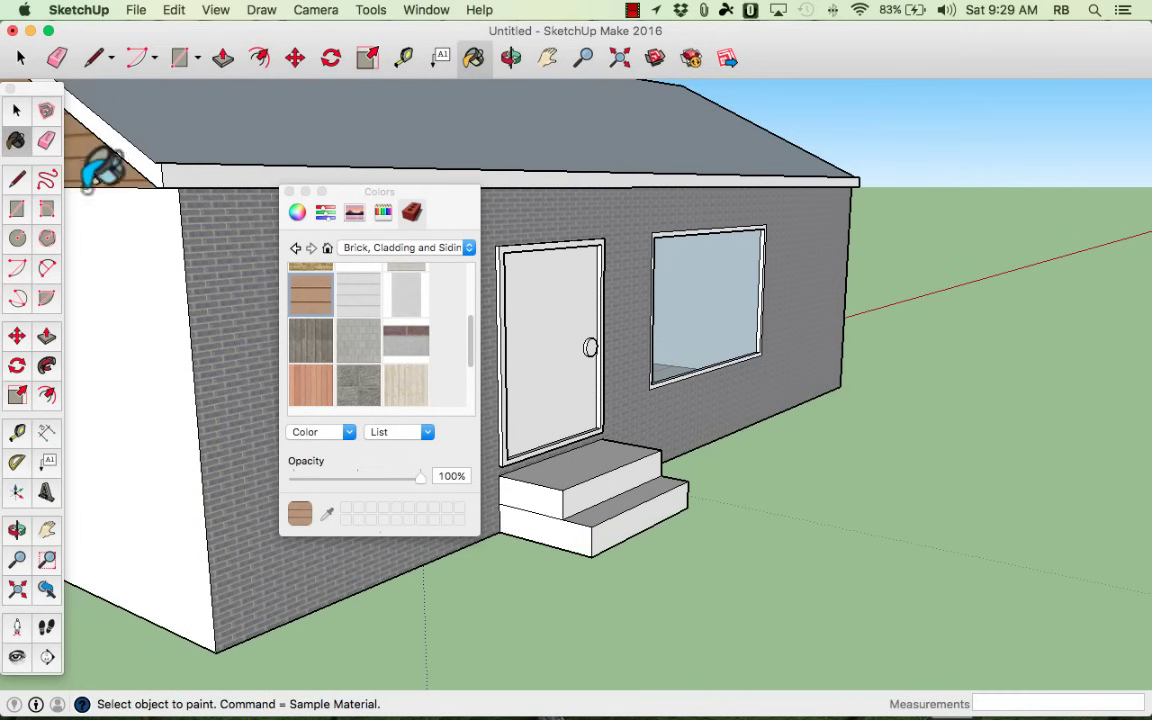
- Switch to the standard back view and paint the rear wall with the same gray block brick as the front
scroll(368, 368, "up", 3)
left_click(358, 330)
mouse_move(560, 420)
middle_mouse_down()
mouse_move(964, 437)
mouse_move(947, 457)
mouse_move(267, 450)
middle_mouse_up()
scroll(571, 424, "up", 5)
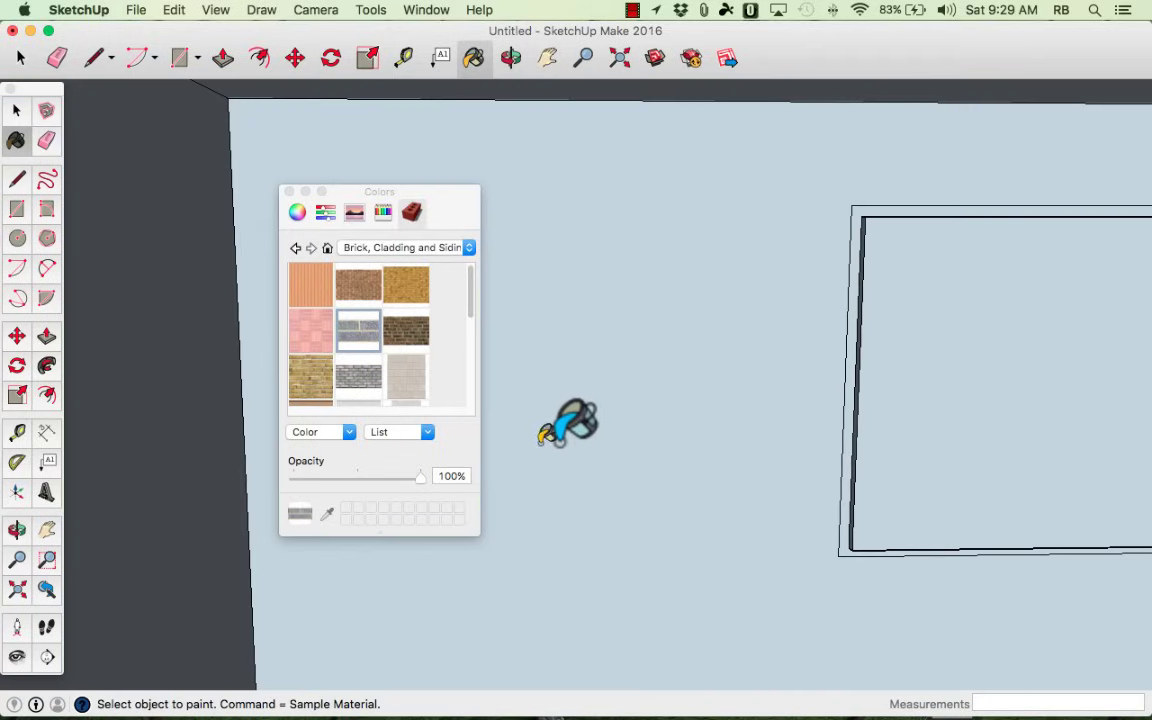
left_click(318, 11)
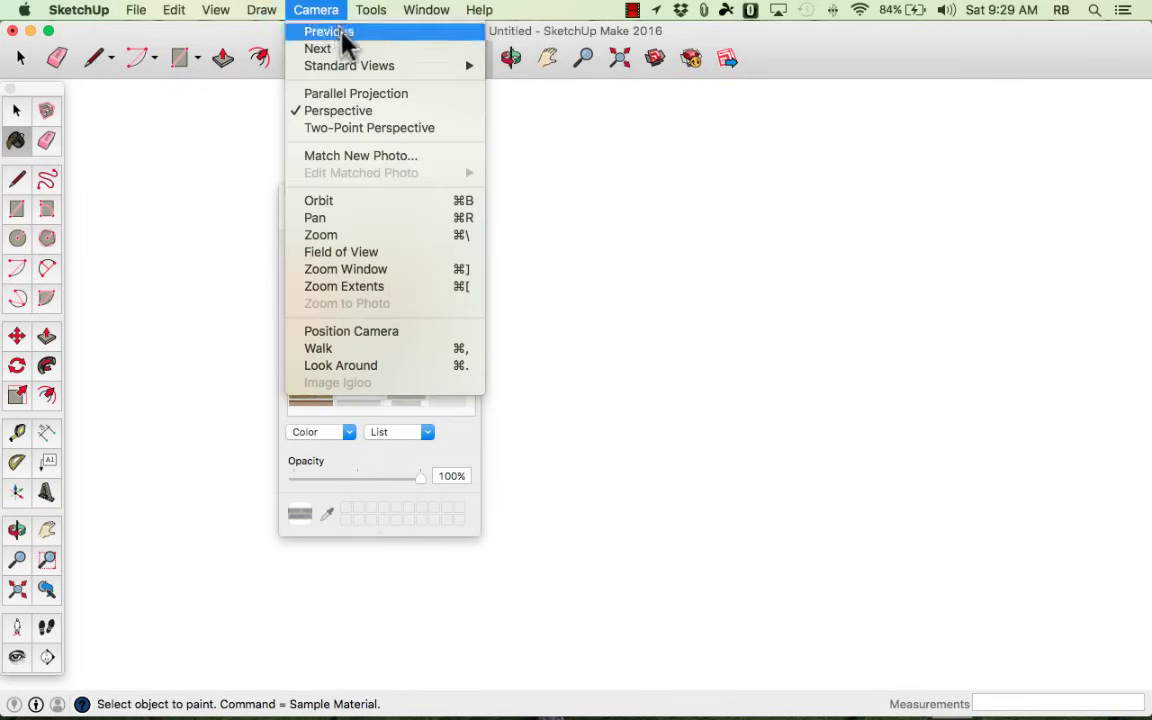
mouse_move(360, 72)
left_click(533, 118)
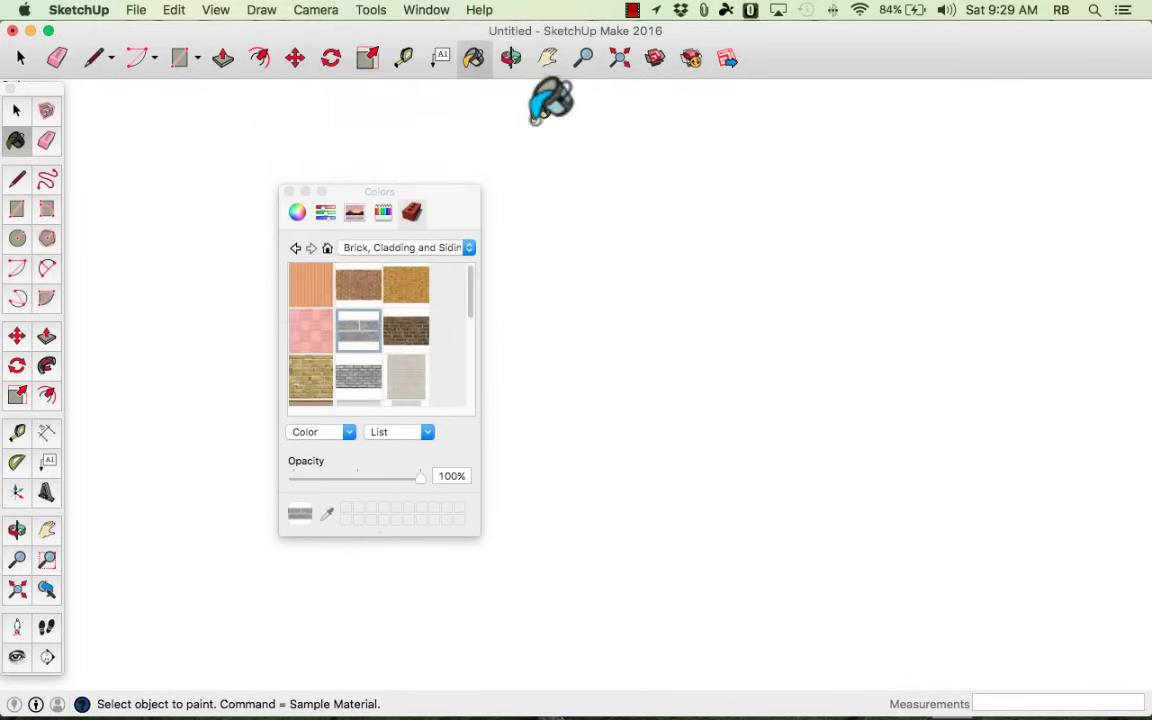
scroll(712, 356, "down", 5)
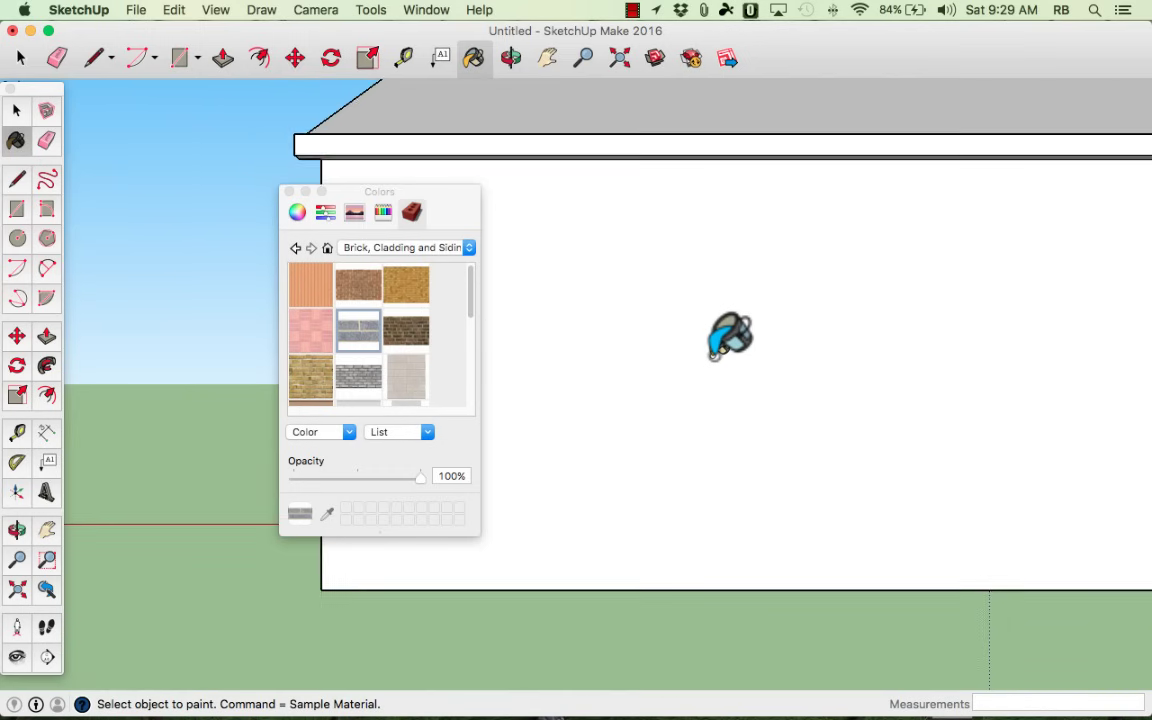
left_click(720, 355)
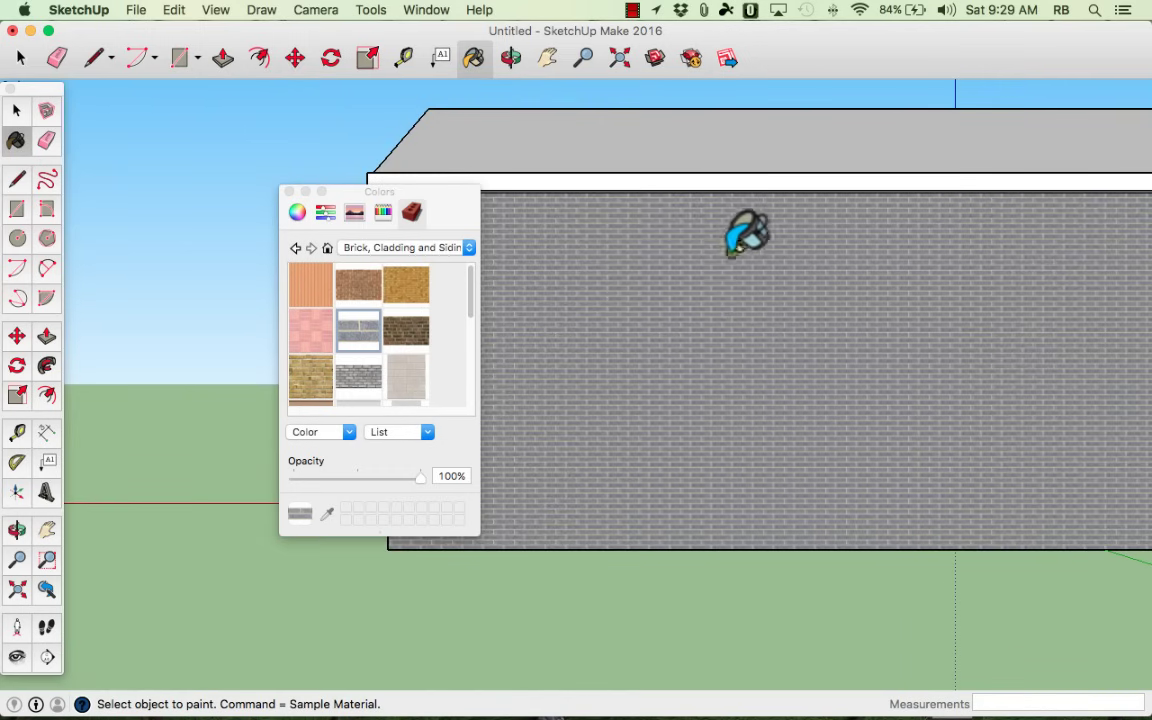
middle_click_drag(663, 249, 866, 297)
scroll(1024, 319, "down", 5)
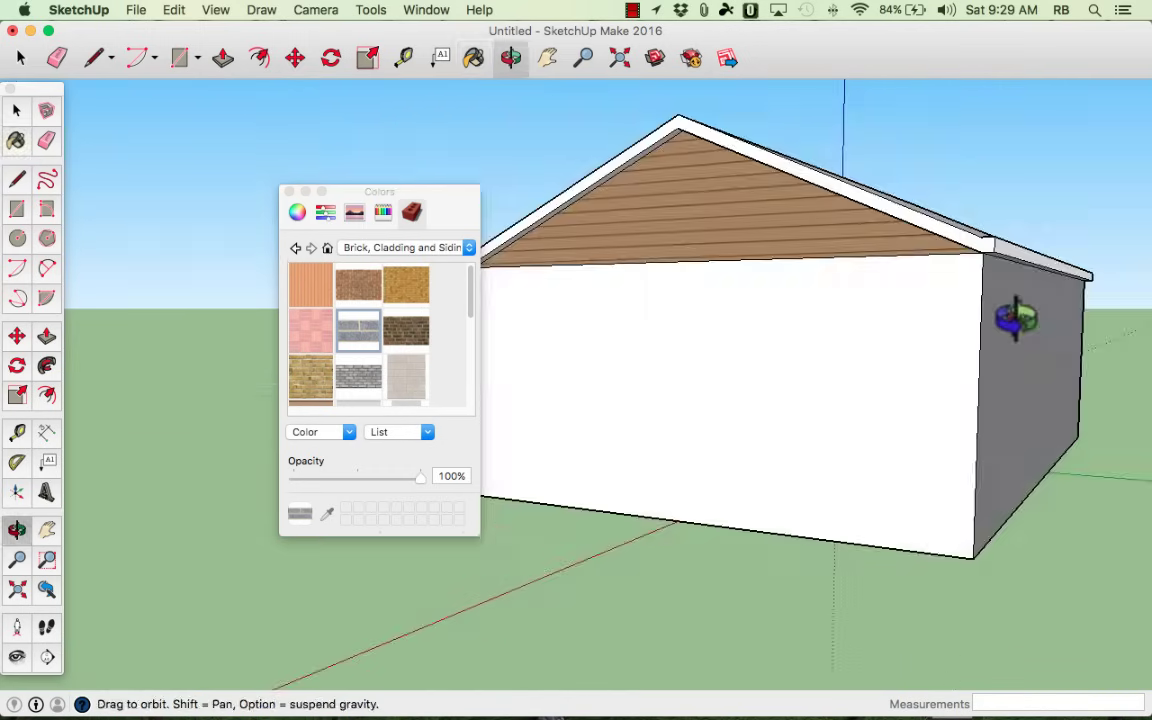
key("b")
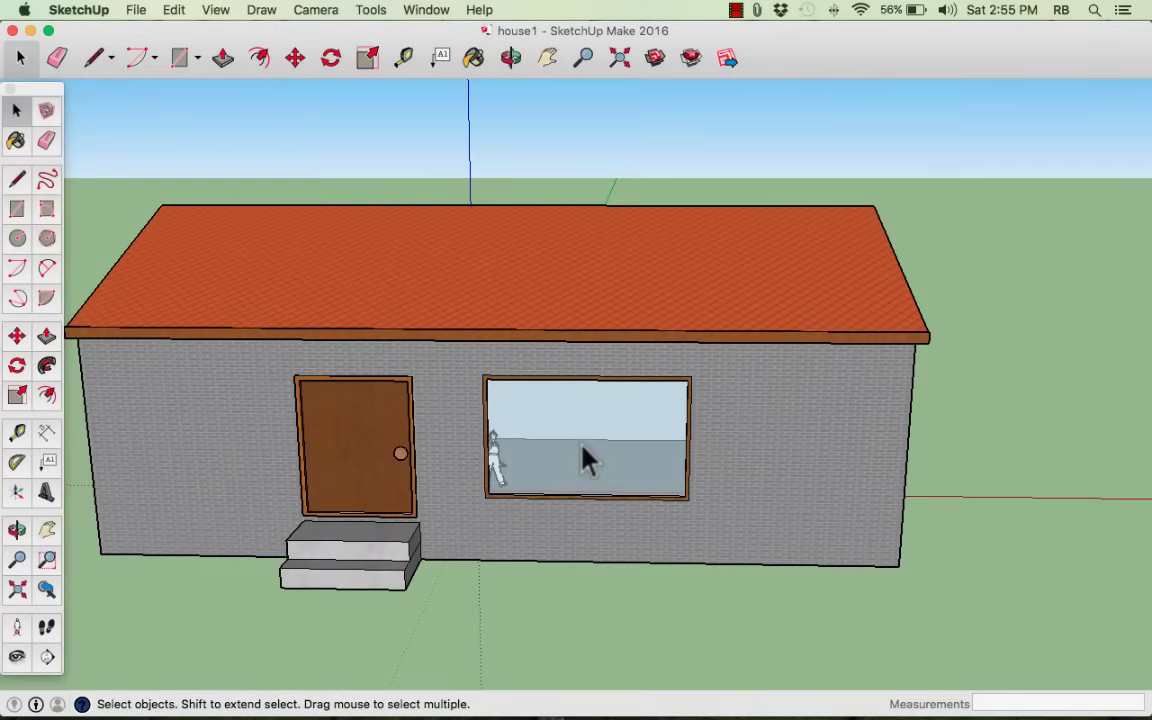
- Examine the finished house1 model from the front, its window and gable siding, and its interior down to a corner of the room
scroll(581, 455, "down", 4)
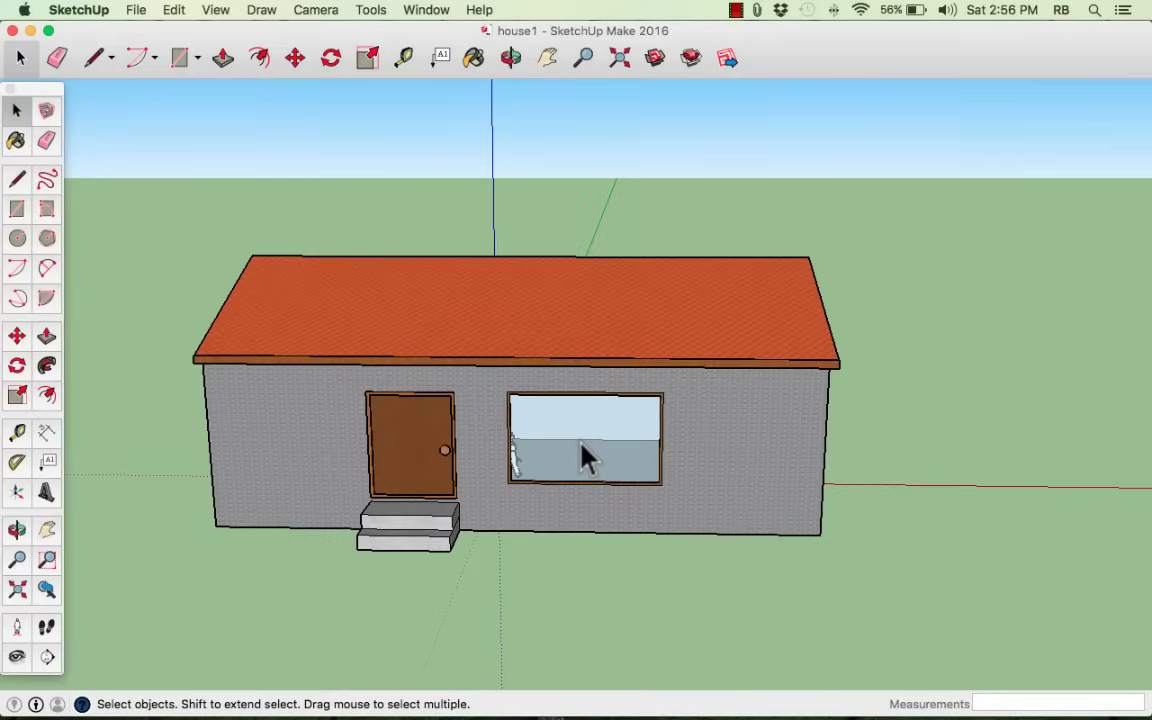
scroll(581, 455, "up", 3)
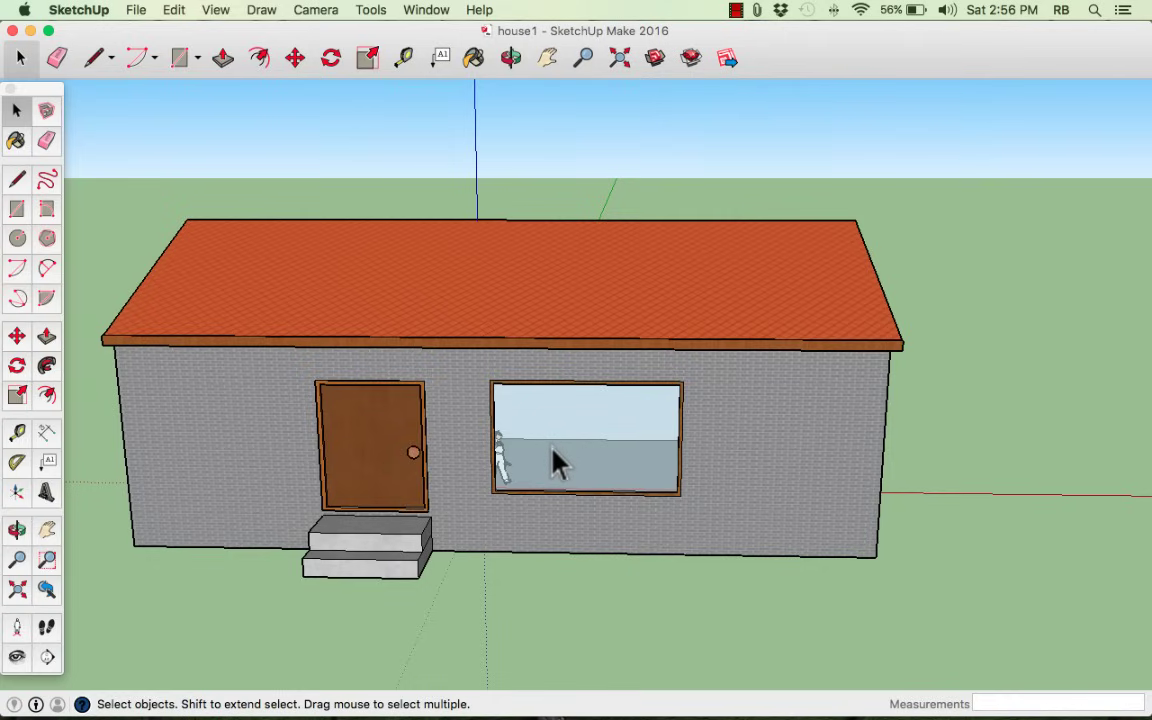
scroll(565, 515, "down", 2)
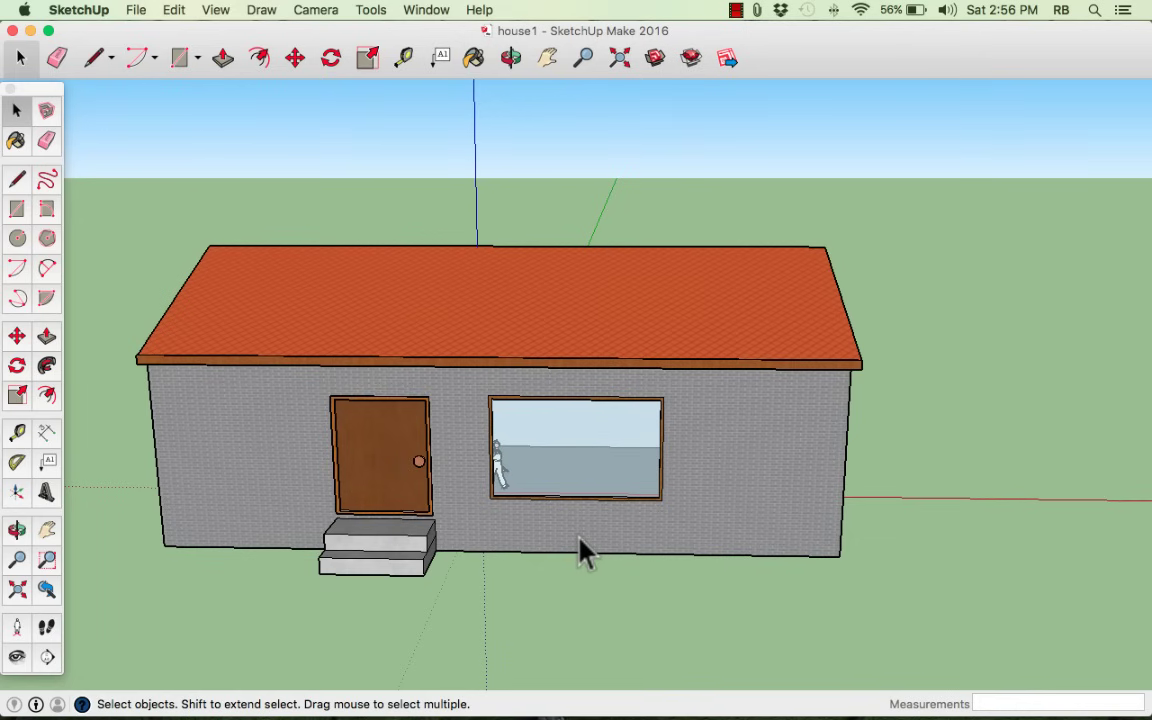
scroll(581, 548, "up", 8)
scroll(612, 355, "up", 10)
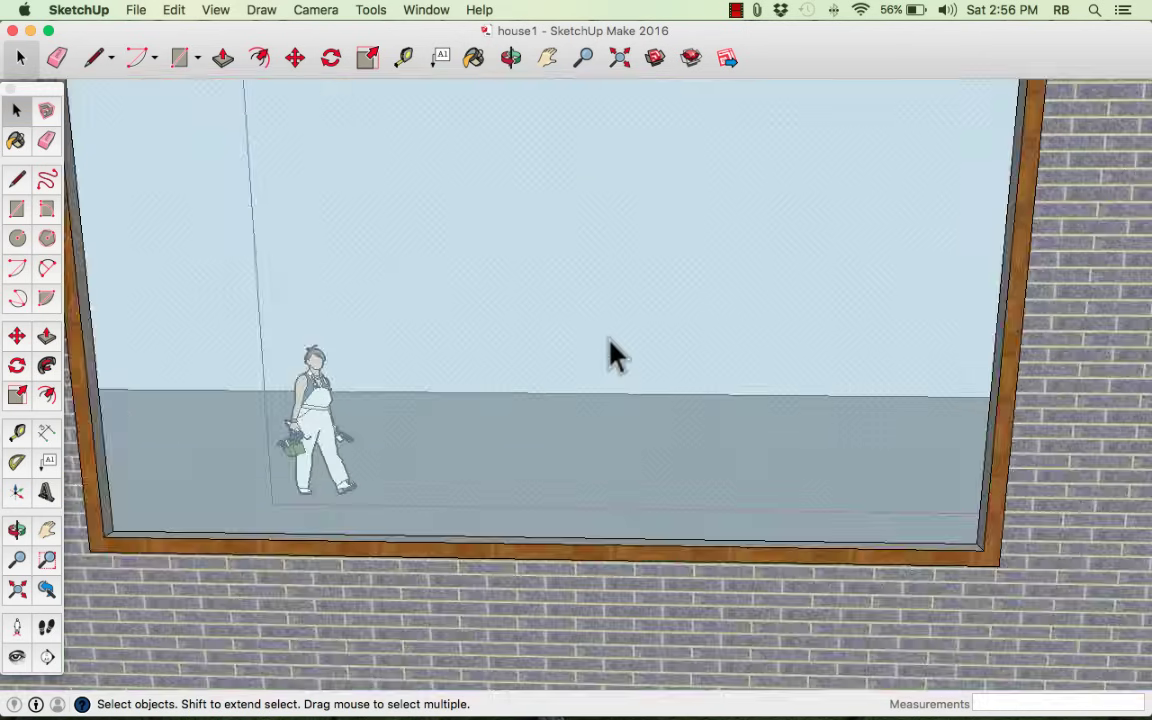
scroll(612, 355, "up", 8)
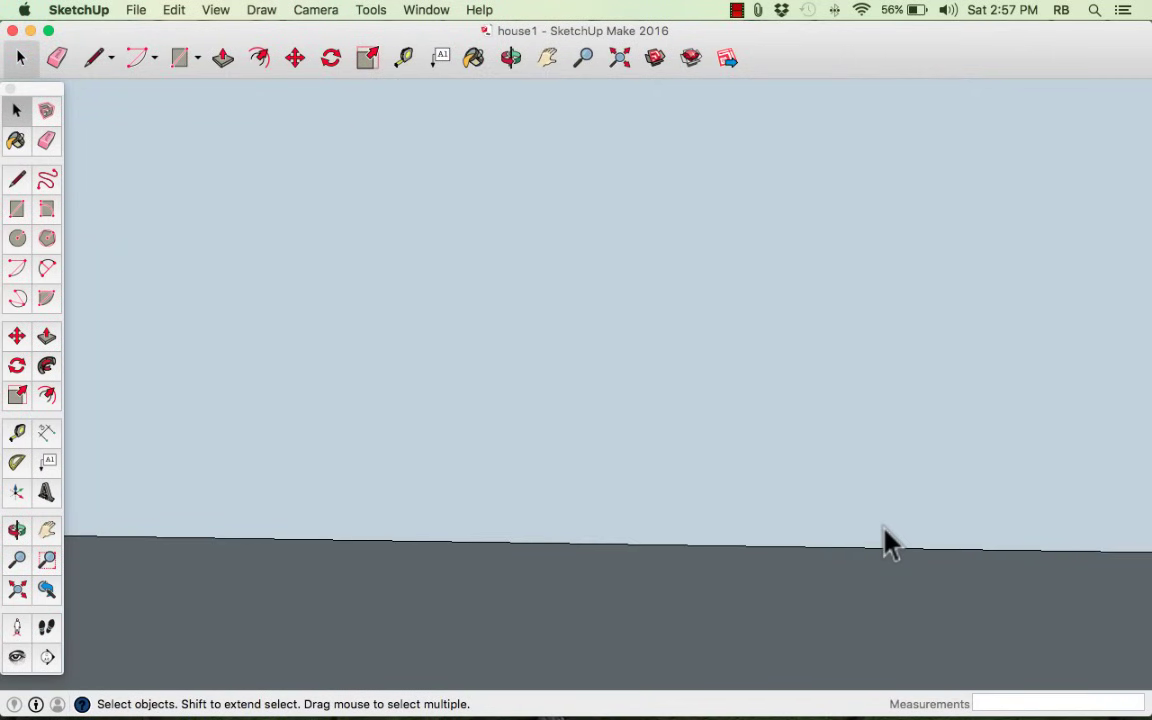
middle_click_drag(838, 519, 1040, 622)
middle_click_drag(1062, 563, 5, 481)
middle_click_drag(473, 447, 583, 468)
scroll(540, 483, "up", 2)
scroll(540, 497, "up", 5)
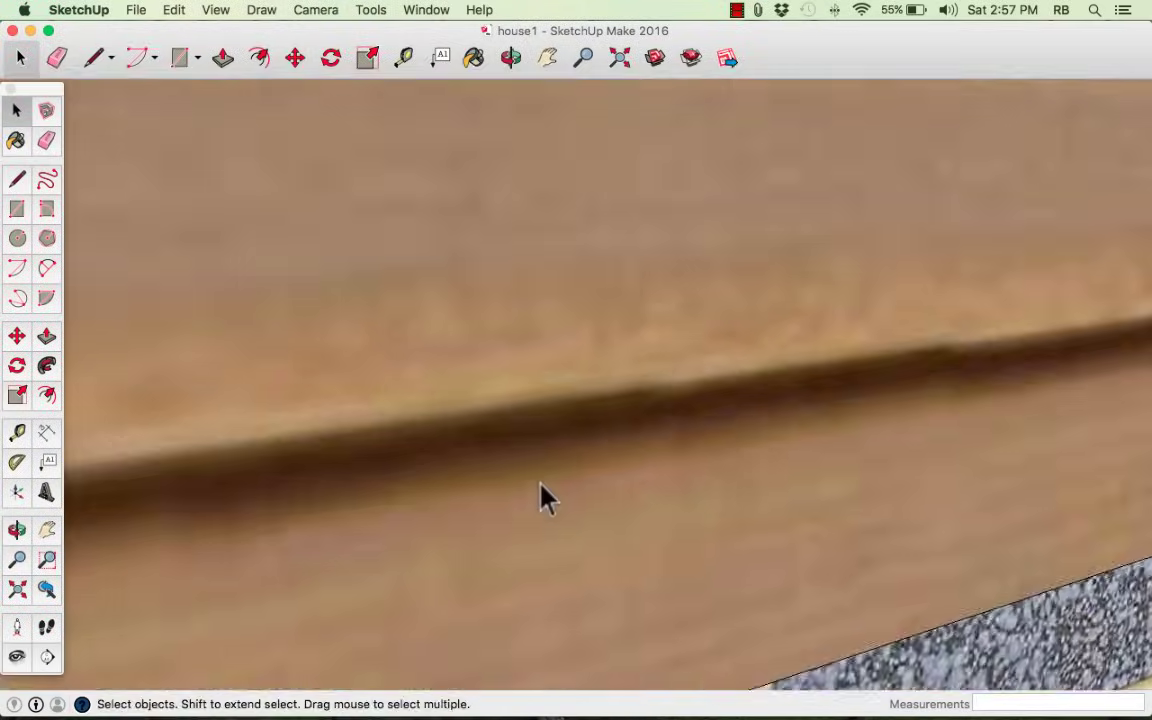
scroll(540, 497, "down", 1)
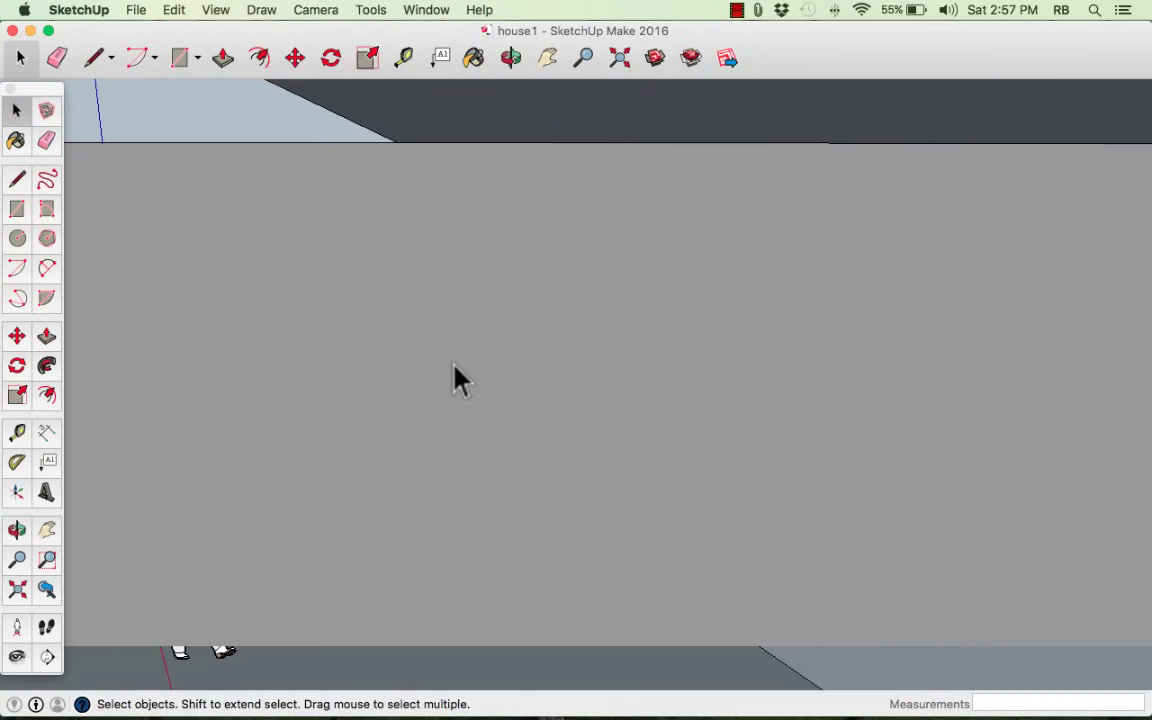
middle_click_drag(455, 378, 559, 517)
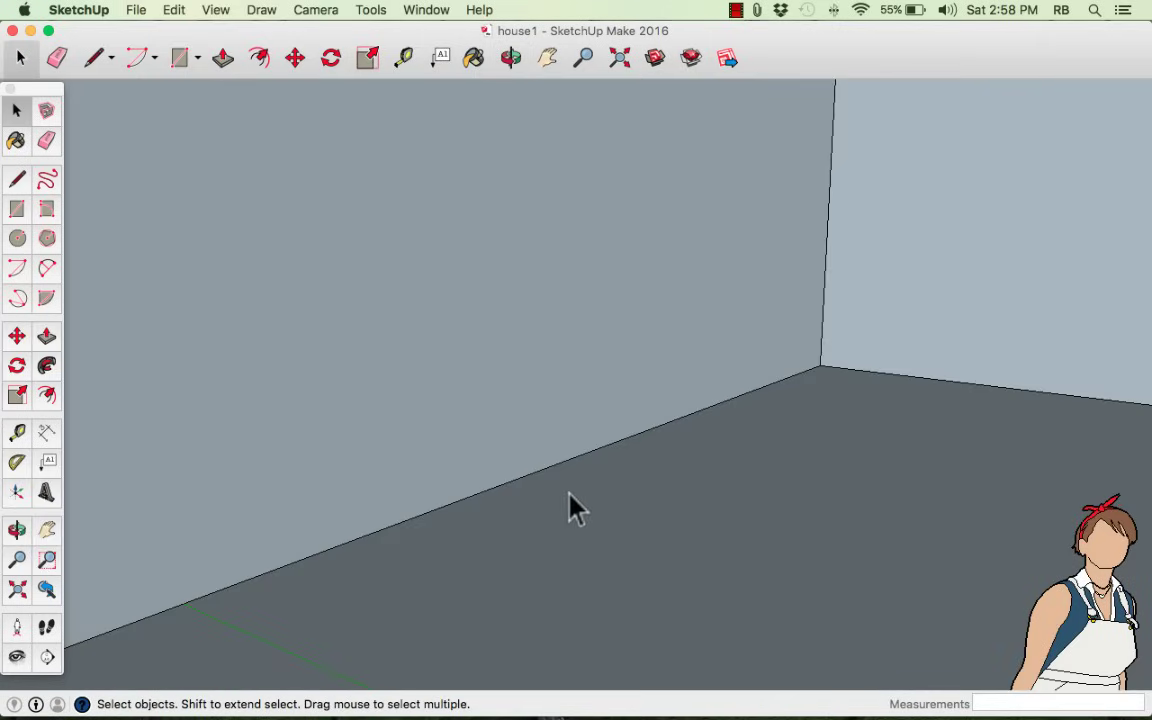
- Open the Components browser, search the 3D Warehouse for "table" and browse the listed models
left_click(424, 11)
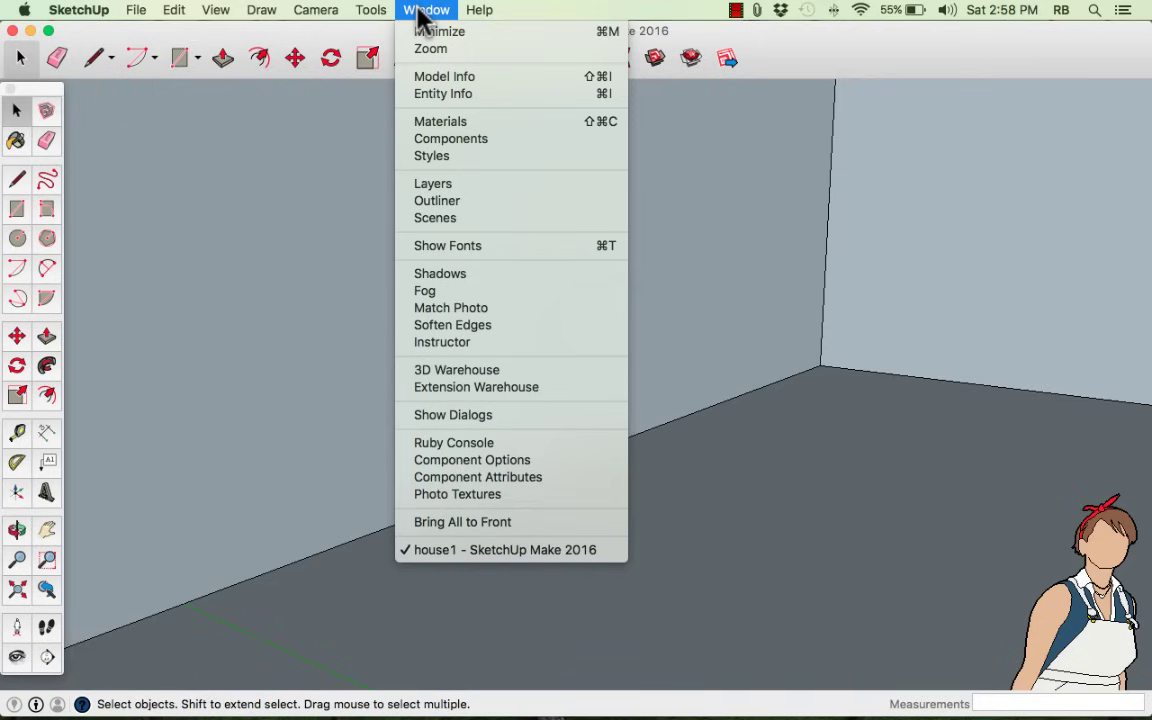
left_click(468, 140)
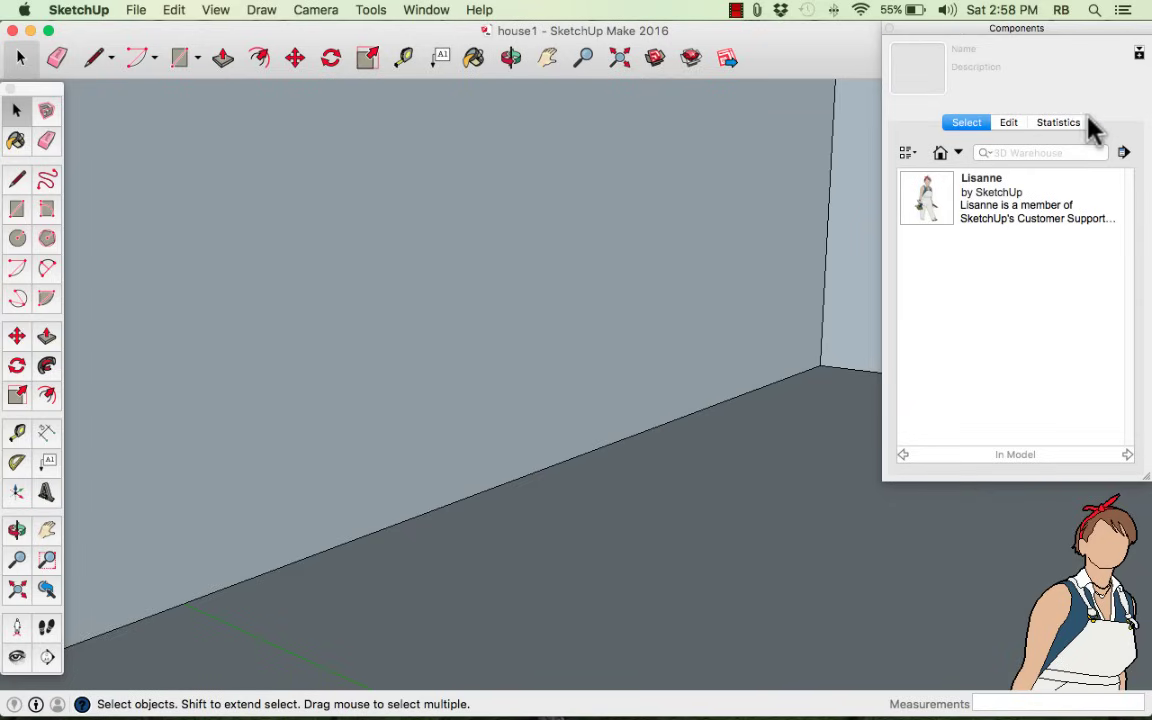
left_click(1037, 152)
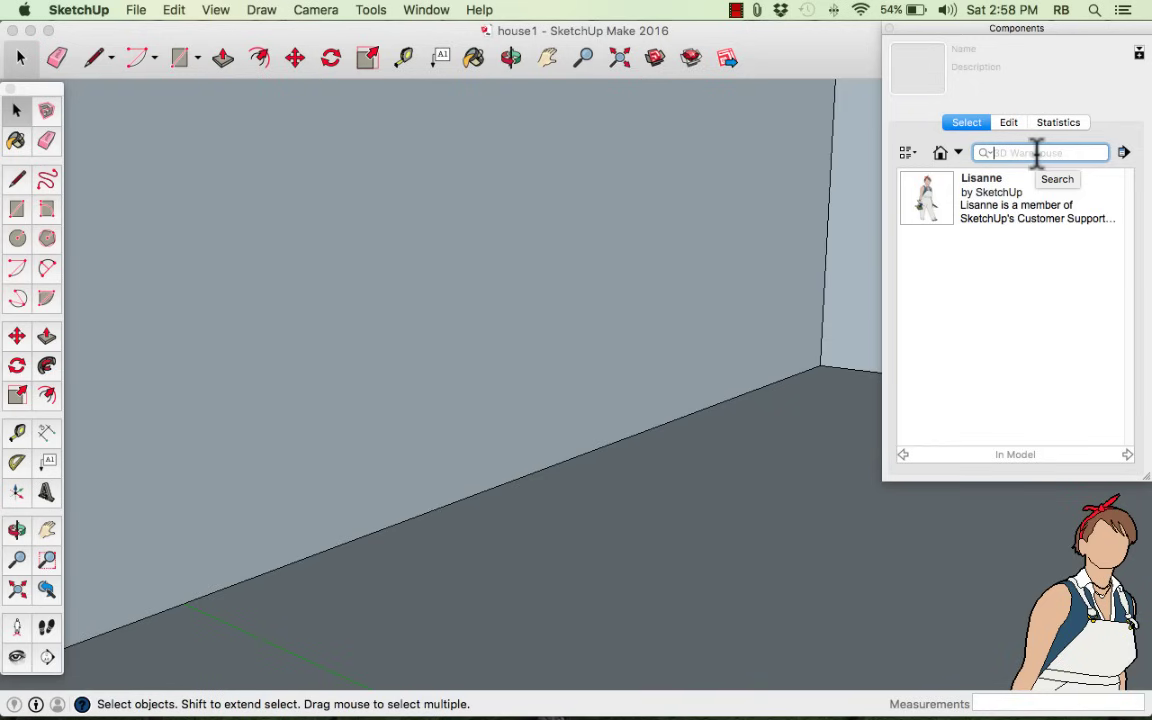
type("table")
key("Return")
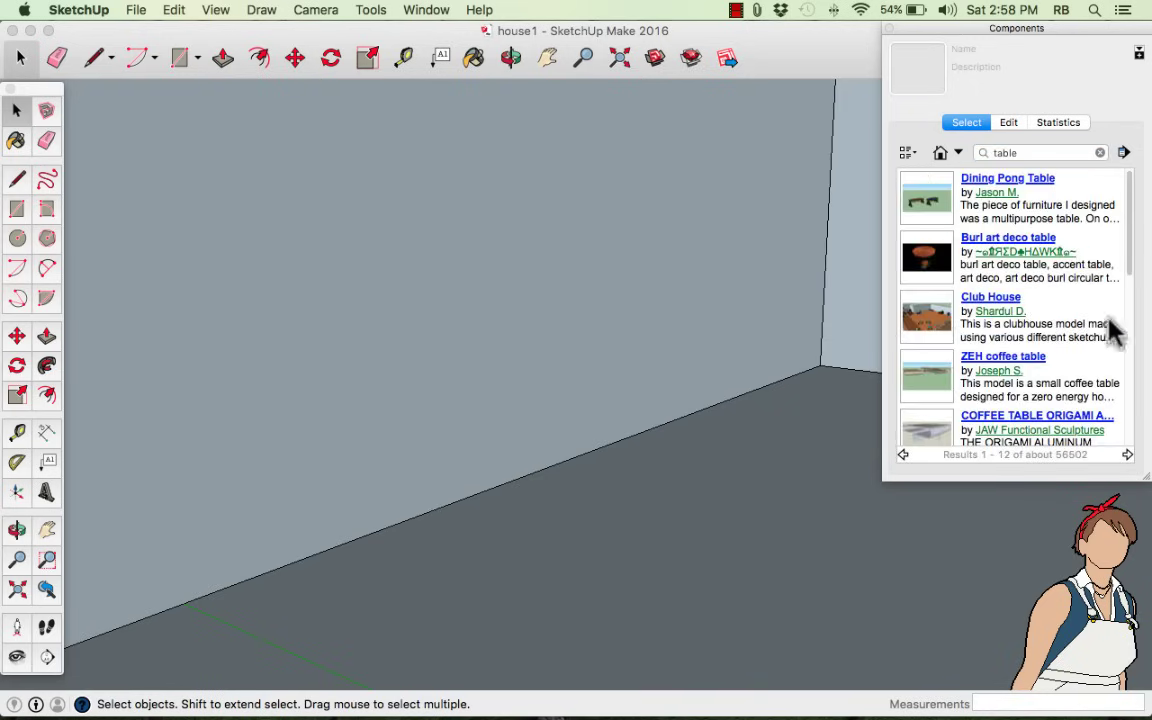
scroll(1047, 360, "down", 5)
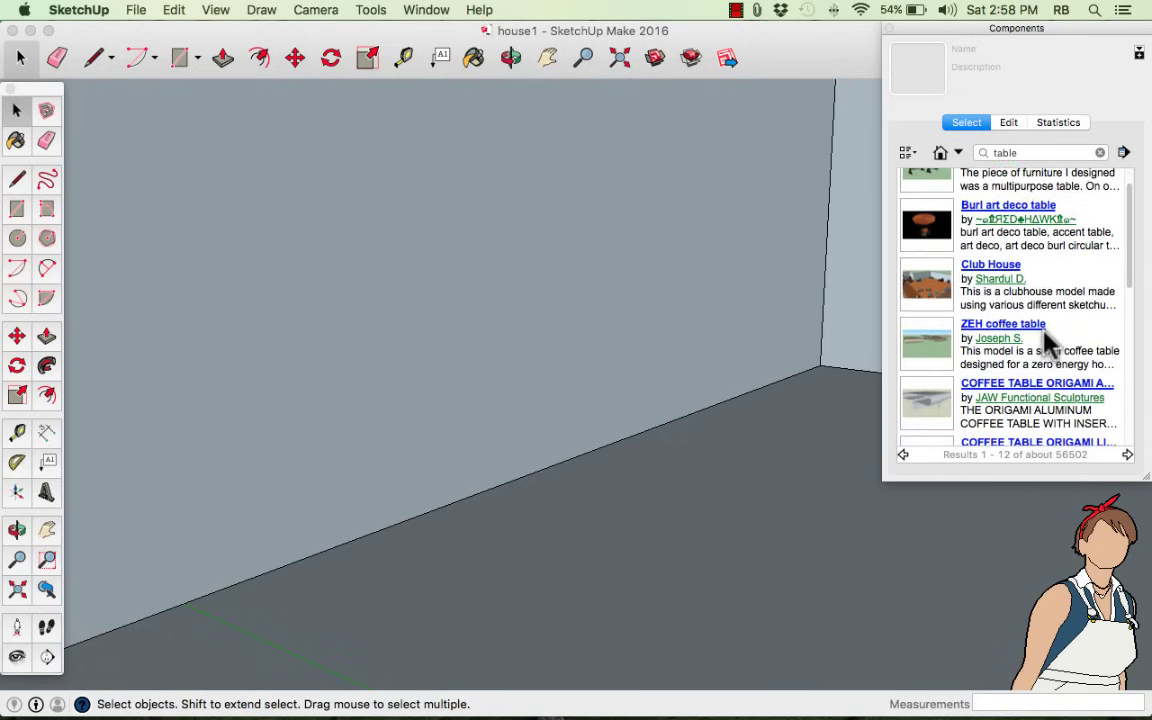
scroll(1047, 342, "down", 4)
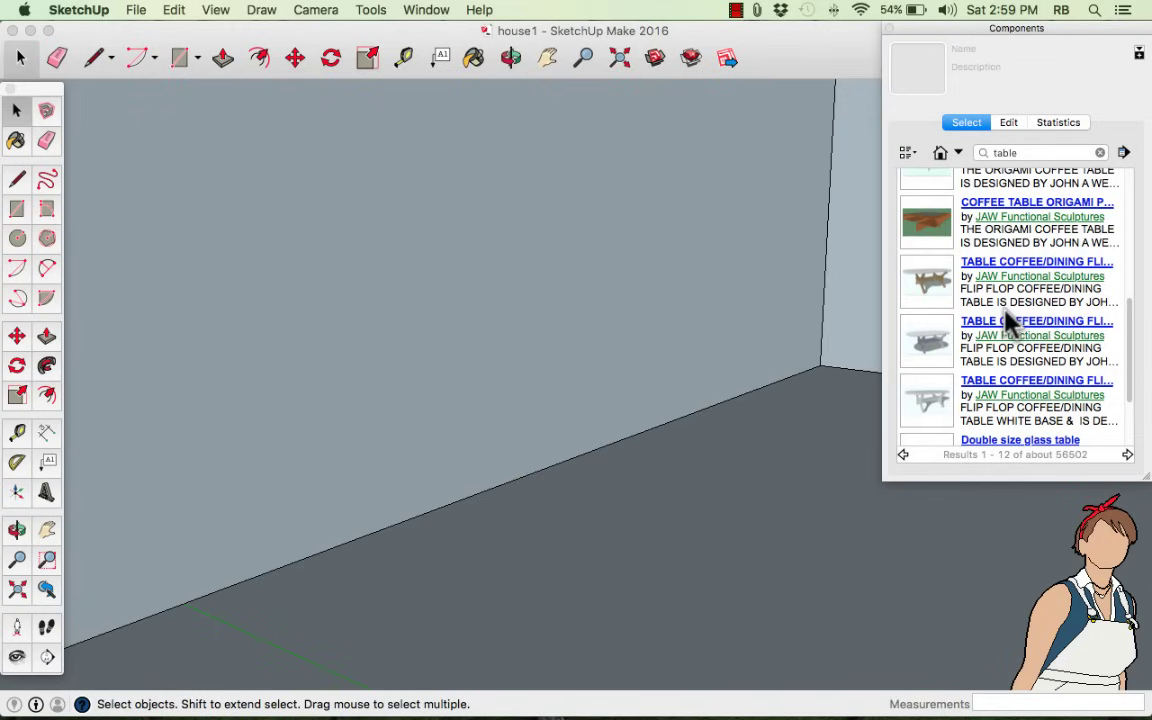
scroll(995, 338, "down", 3)
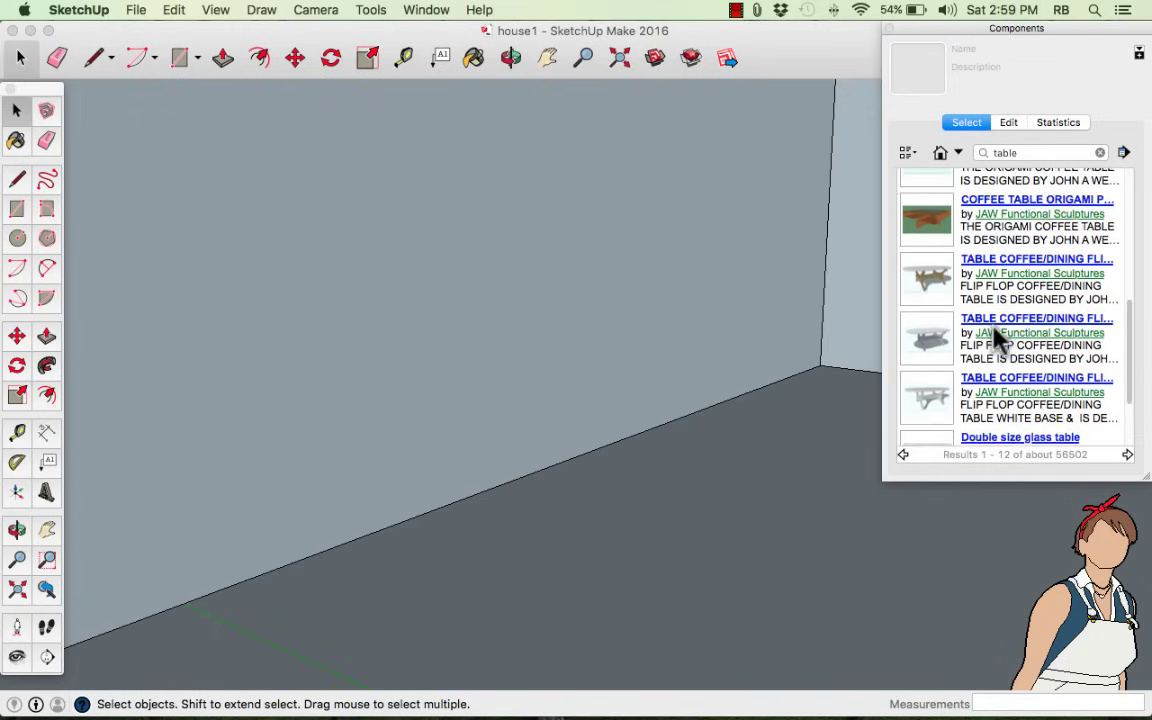
scroll(1000, 345, "up", 12)
- Refine the component search to "kitchen table" and place the Circular Kitchen Table on the floor near the room's corner
left_click(992, 152)
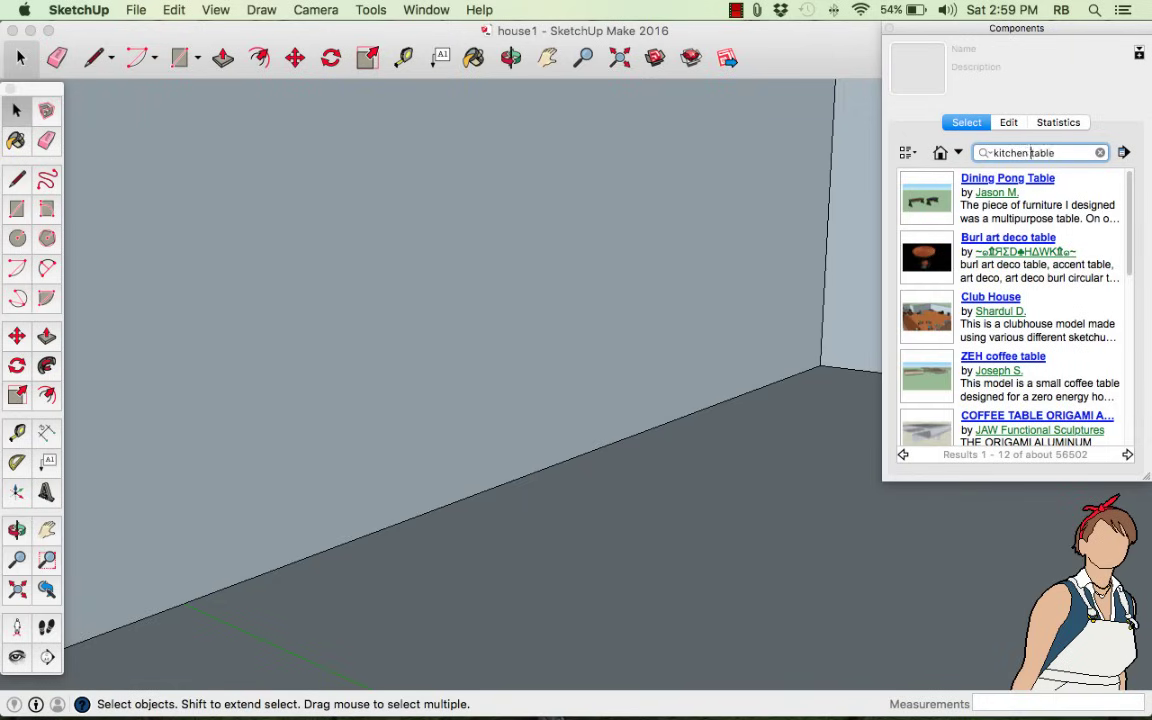
type("kitchen")
key("Return")
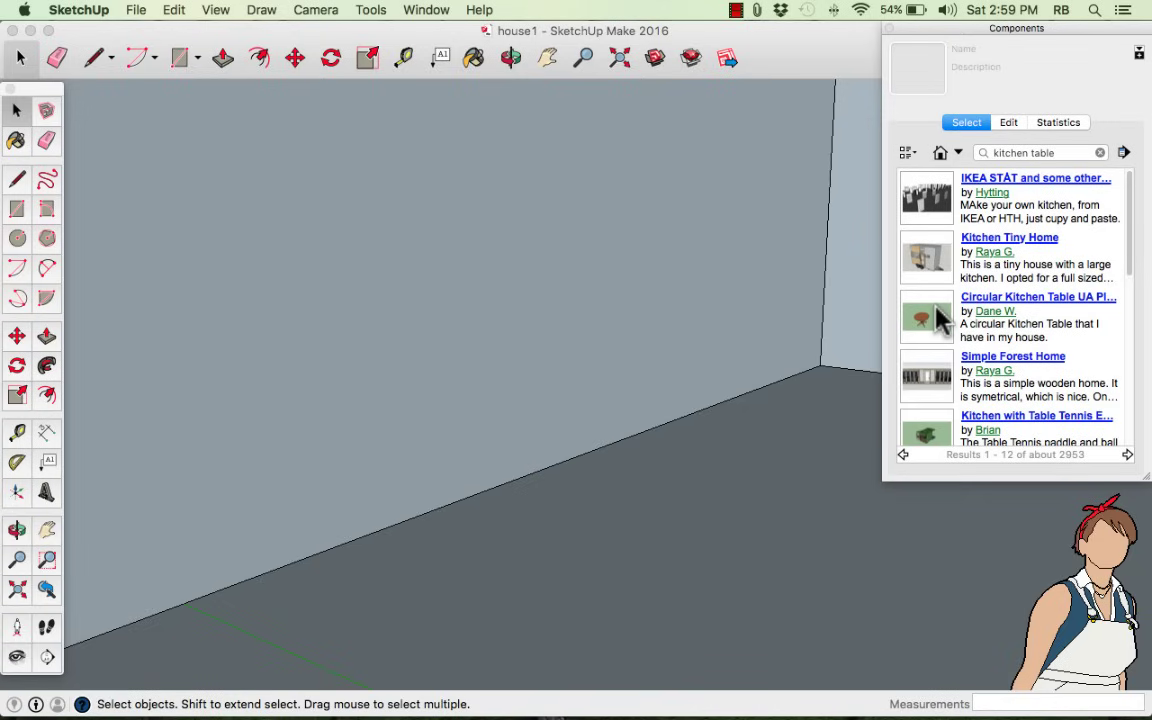
left_click(937, 316)
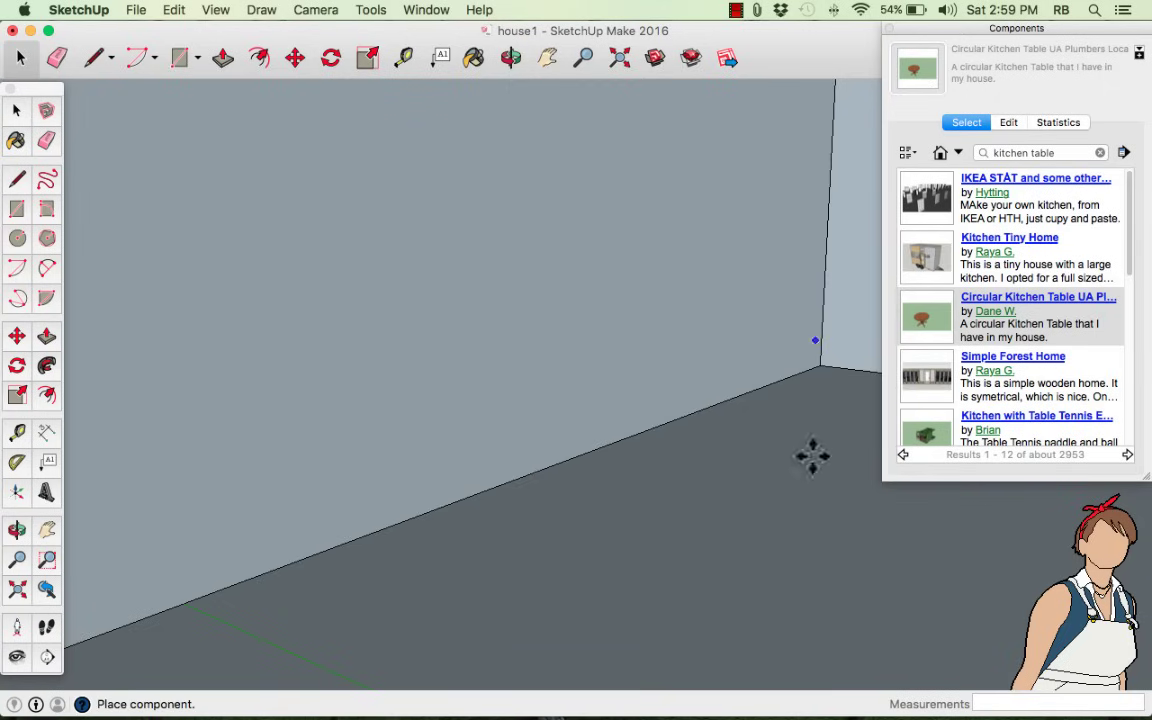
left_click(779, 400)
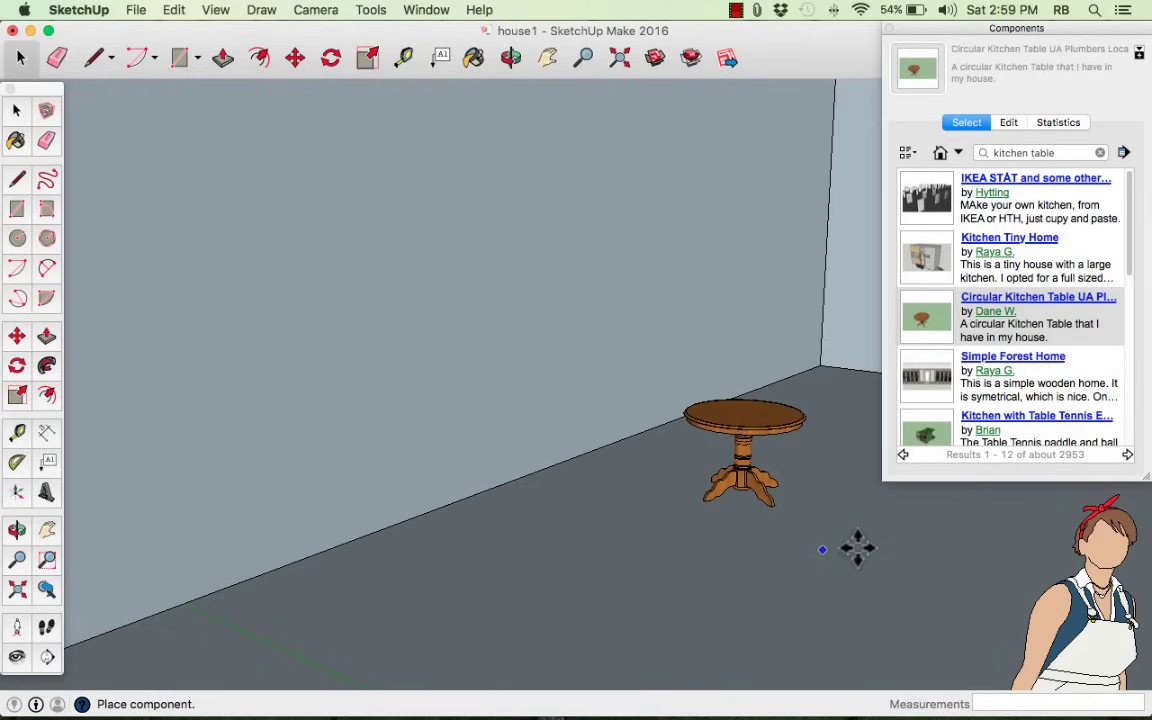
left_click(933, 485)
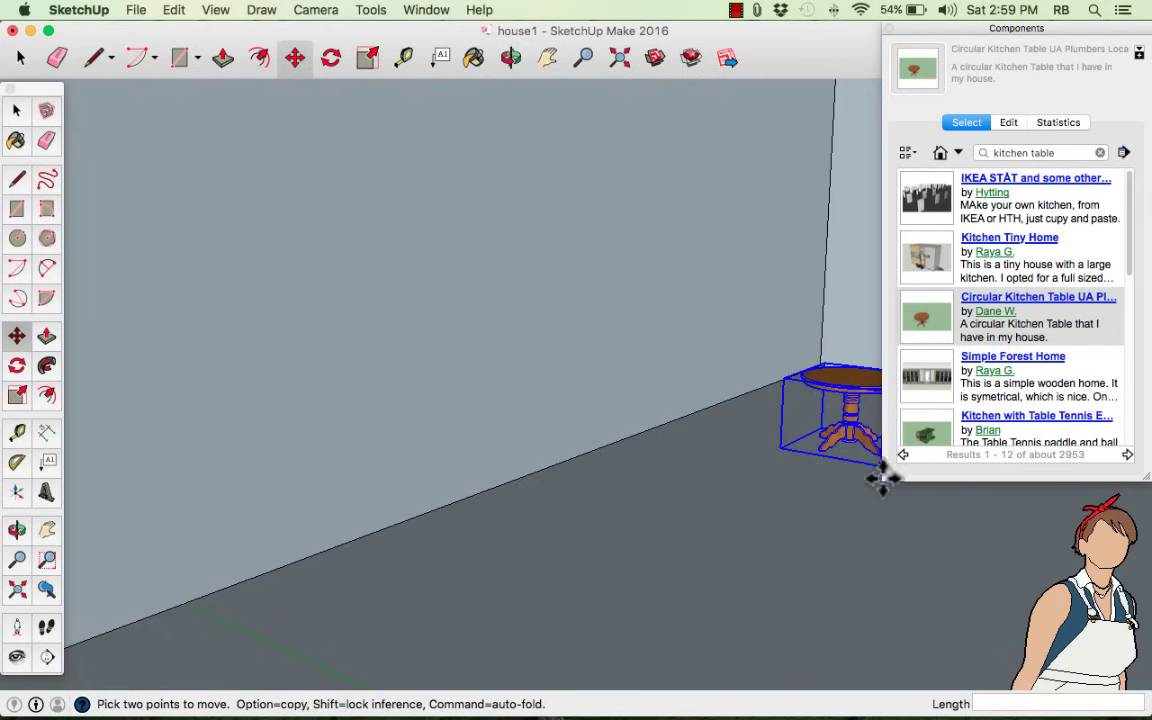
- Search the 3D Warehouse components for "chair" and look through the listed models
double_click(1058, 151)
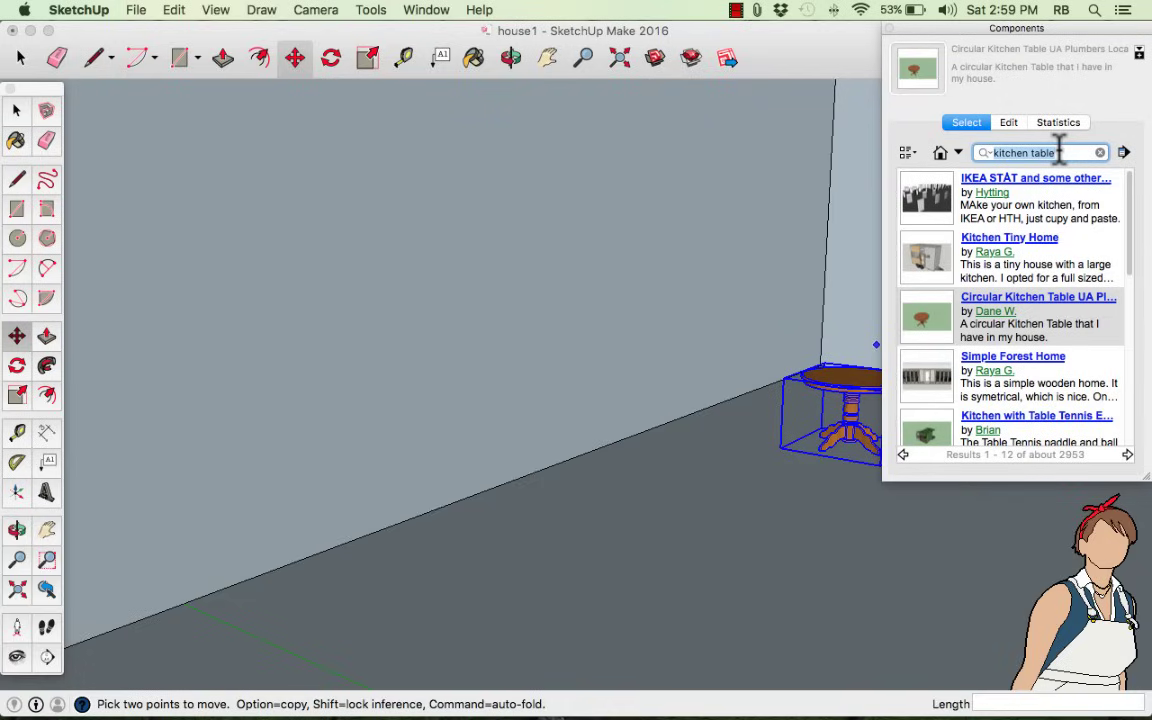
type("chair")
key("Return")
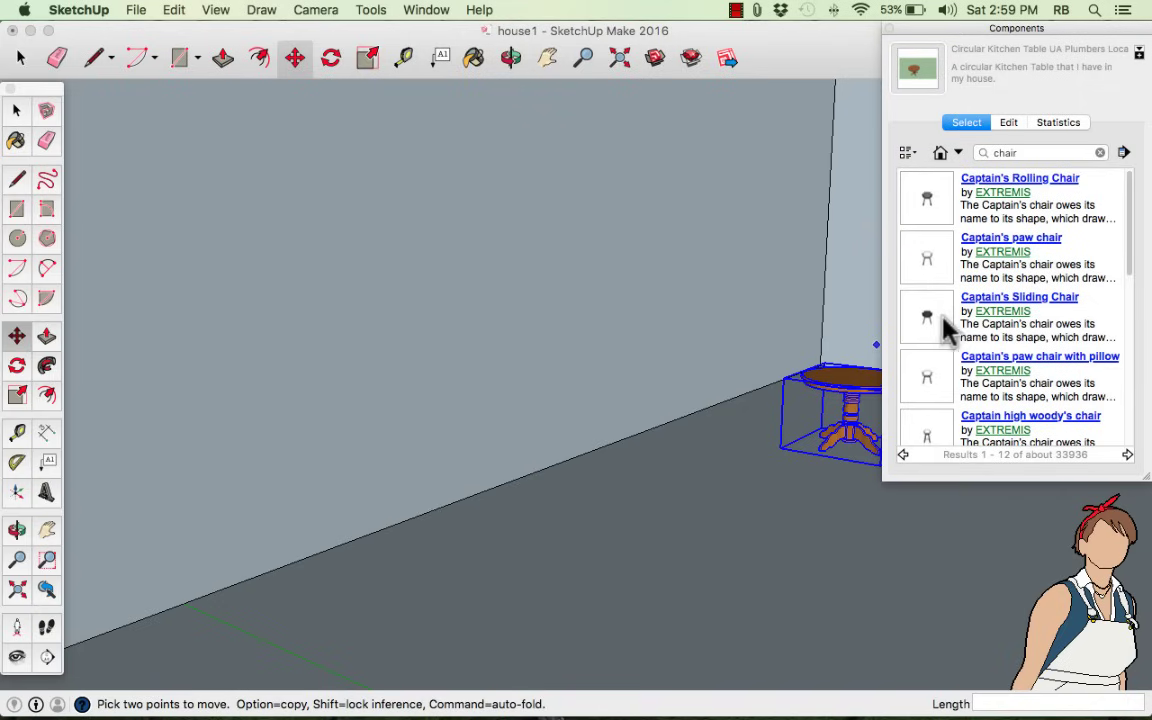
scroll(968, 385, "down", 3)
scroll(972, 392, "down", 5)
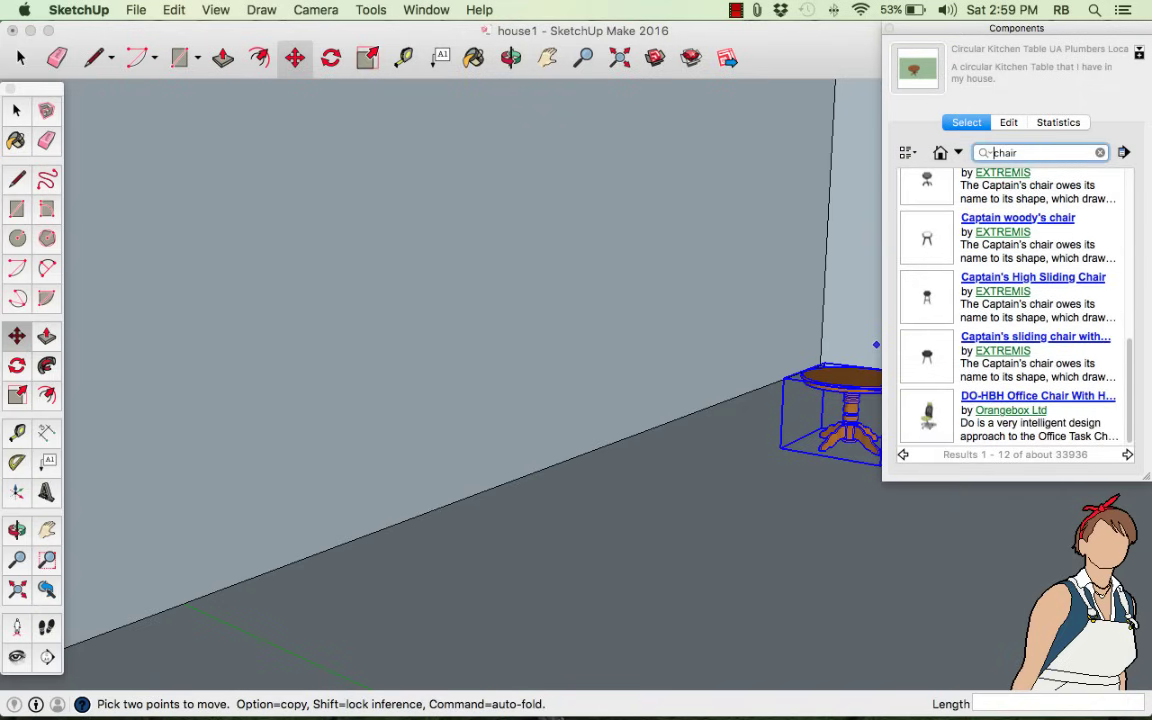
- Refine the search to "kitchen chair", place the tall Kitchen chair beside the round table, and close the Components browser
type("itchen")
key("Return")
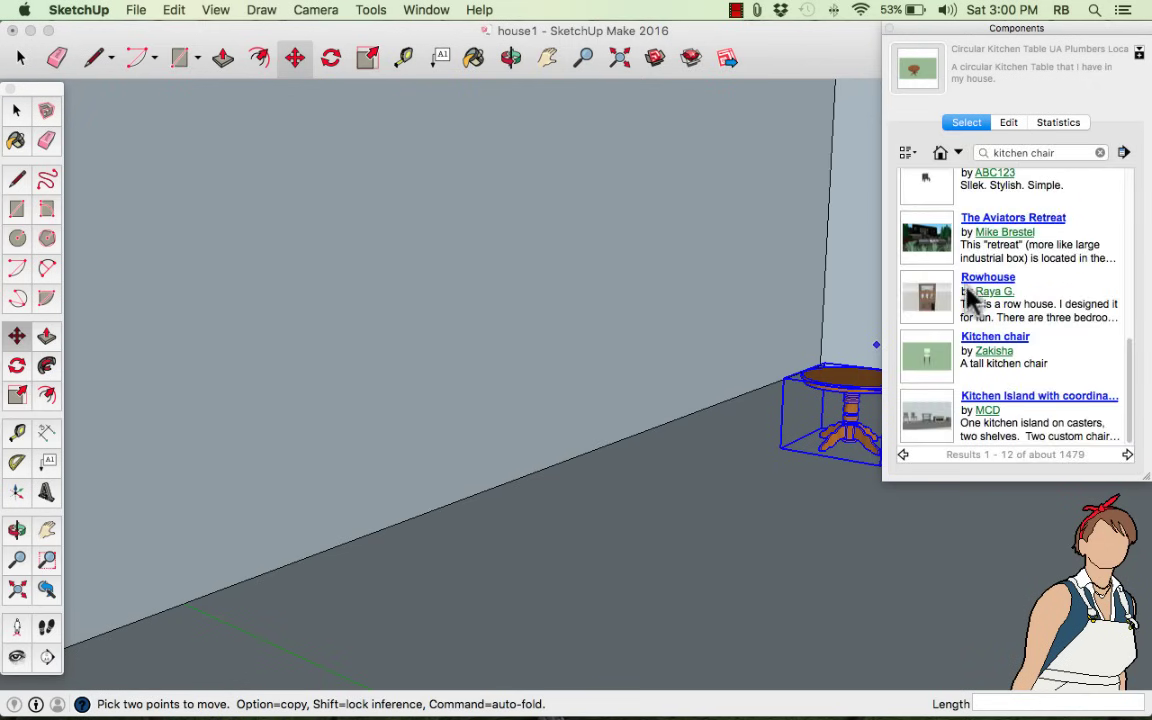
left_click(935, 360)
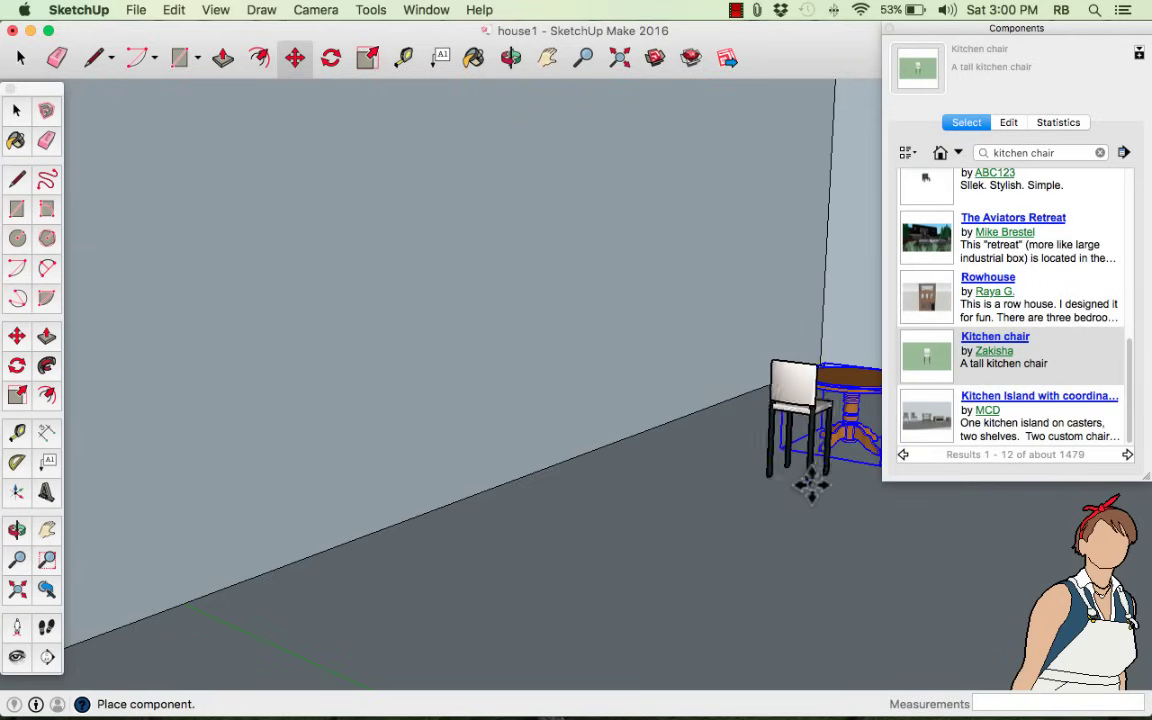
left_click(812, 485)
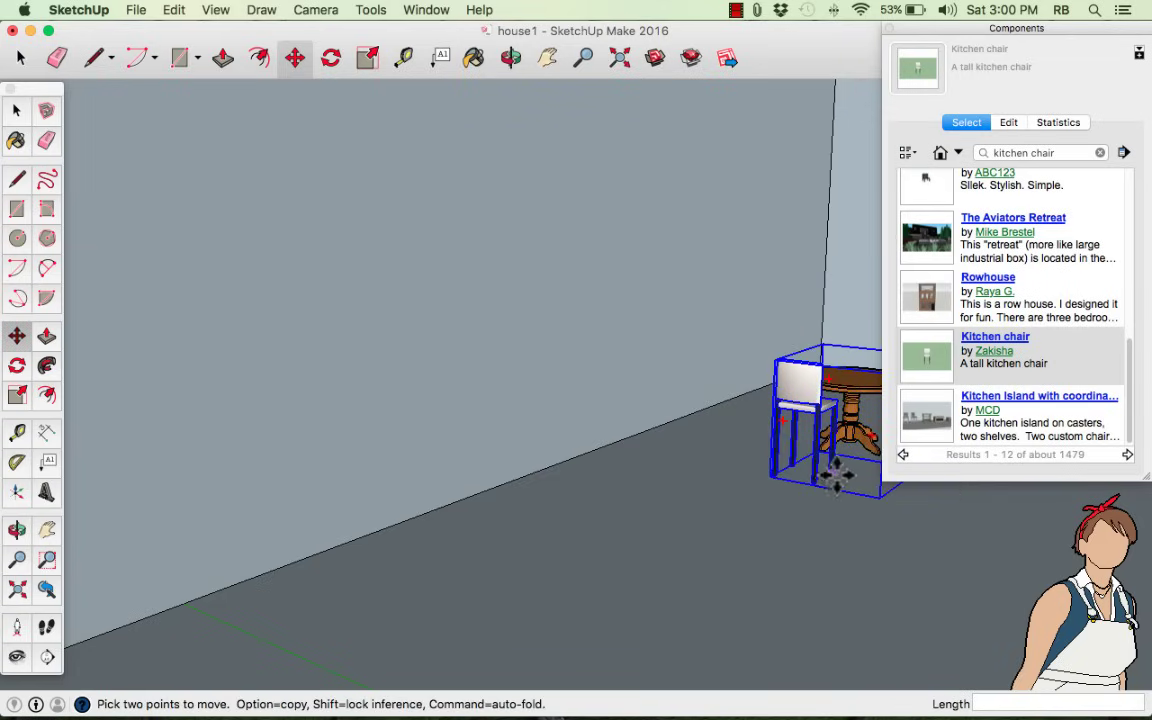
left_click(856, 550)
left_click(920, 512)
left_click(848, 542)
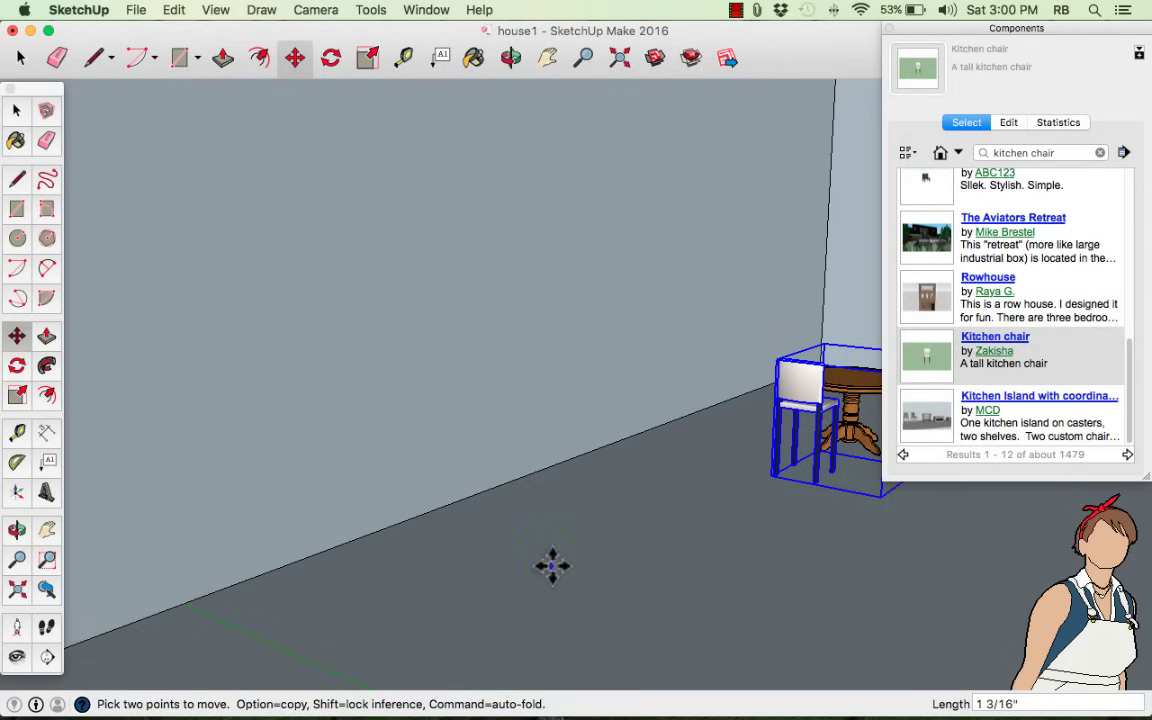
left_click(17, 113)
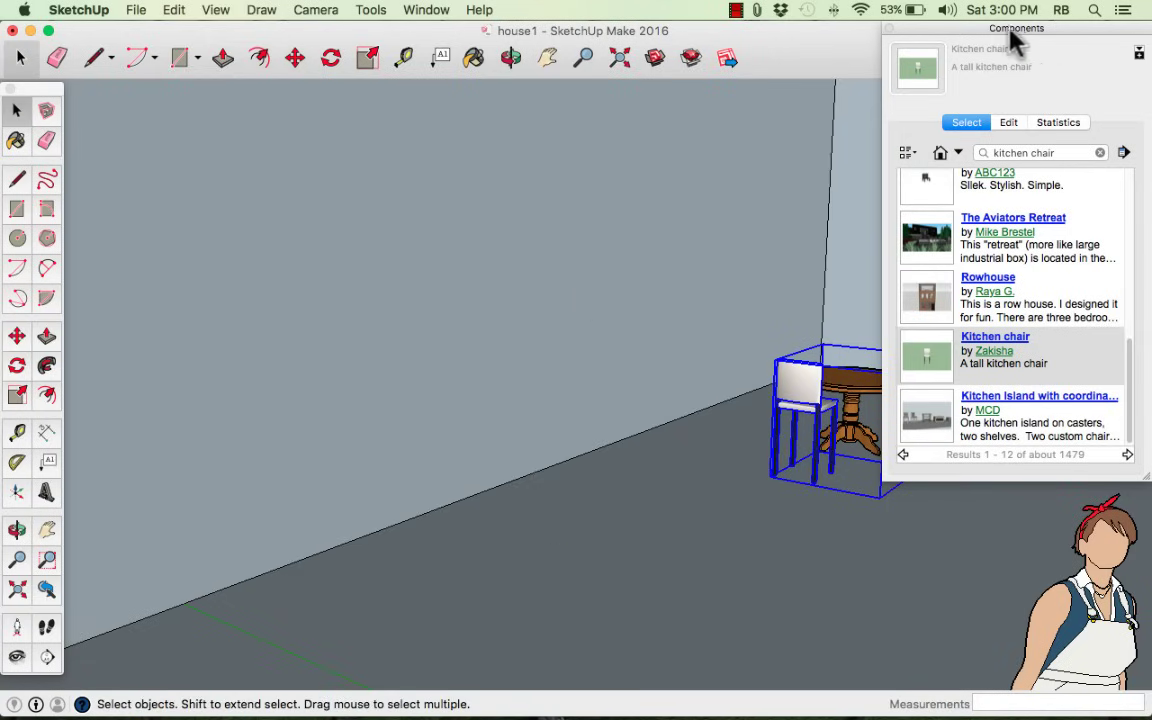
left_click(889, 29)
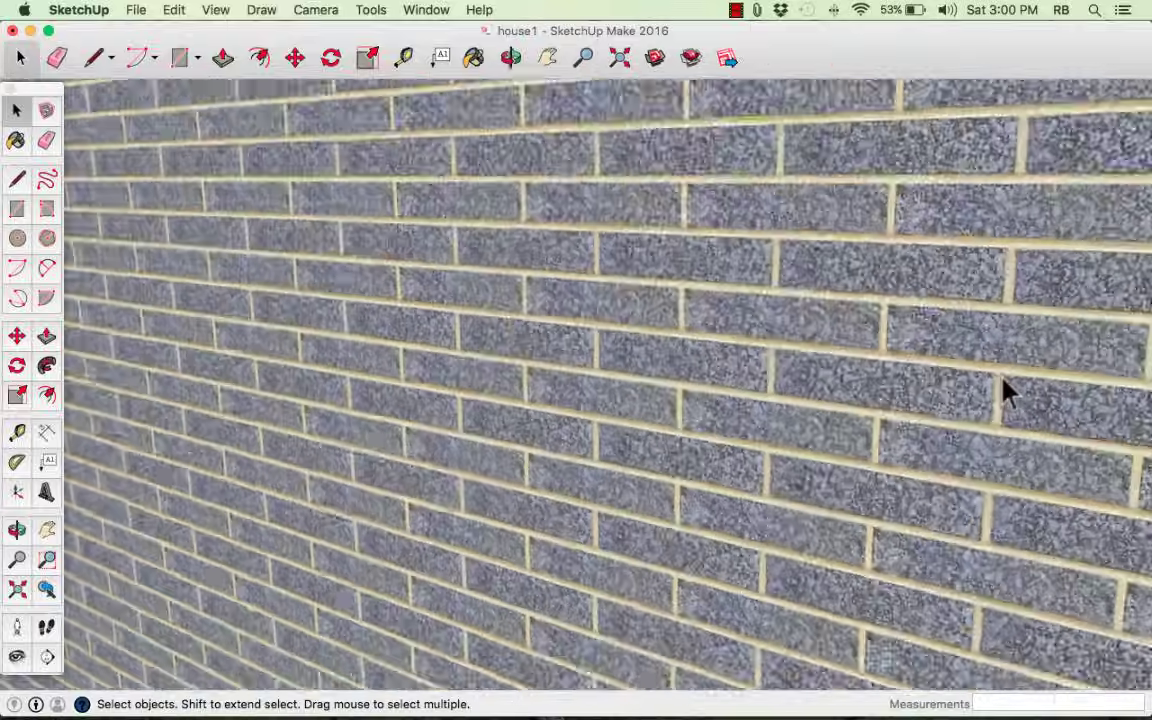
- Leave the interior, look at the house's front with the furniture through the window, and switch to the standard top view
scroll(1005, 393, "down", 10)
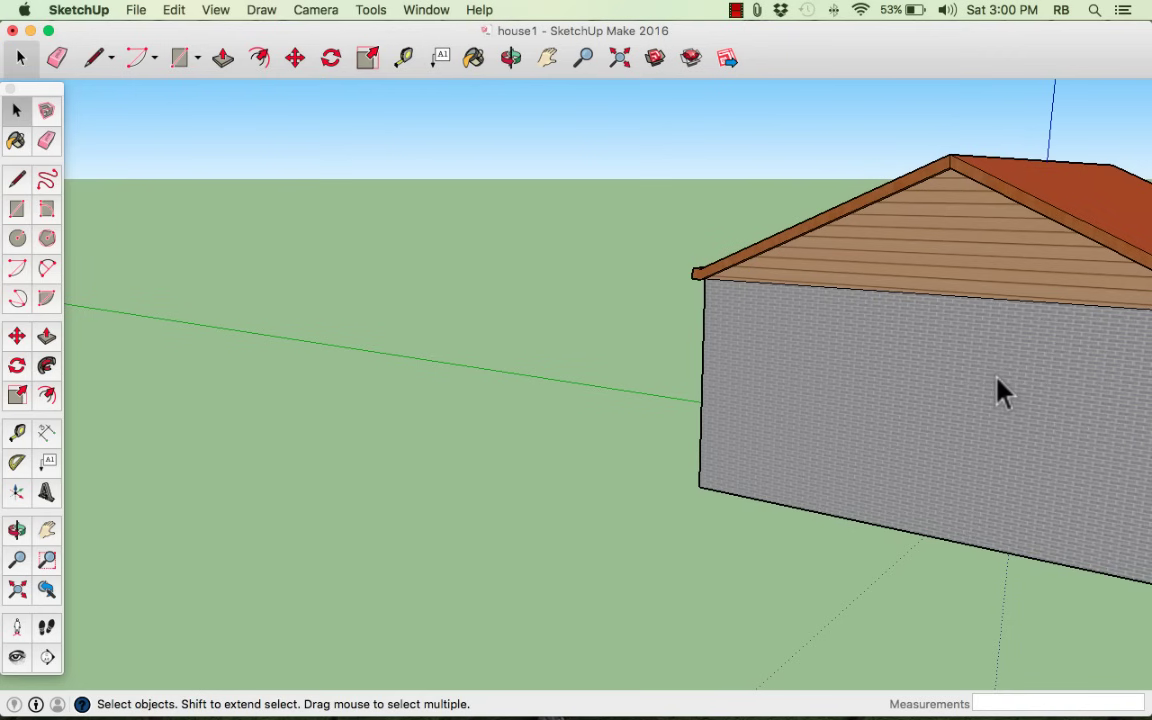
middle_click_drag(1003, 393, 573, 355)
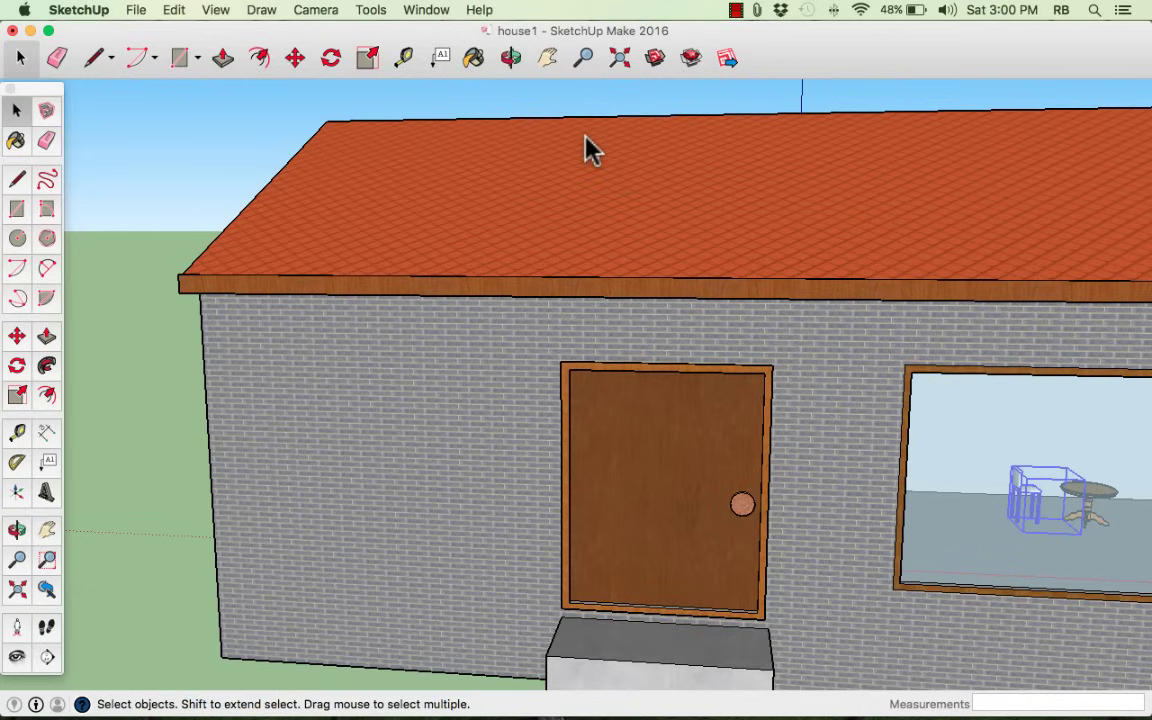
left_click(370, 10)
left_click(321, 10)
left_click(318, 11)
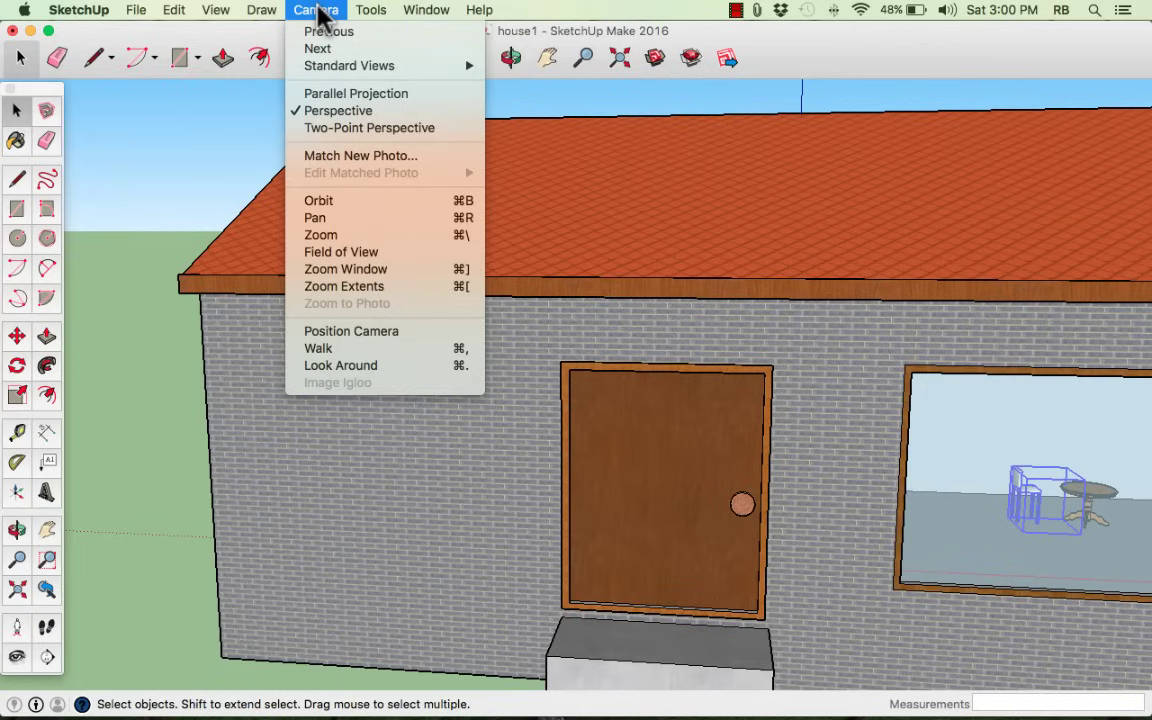
mouse_move(400, 65)
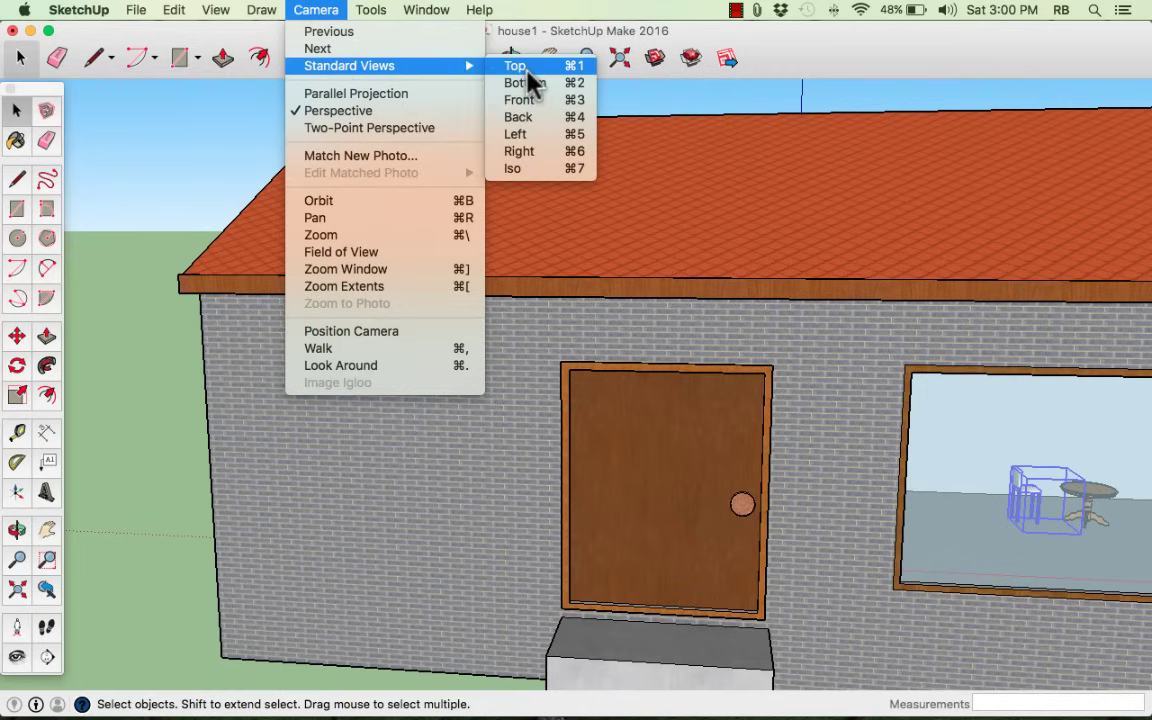
left_click(510, 65)
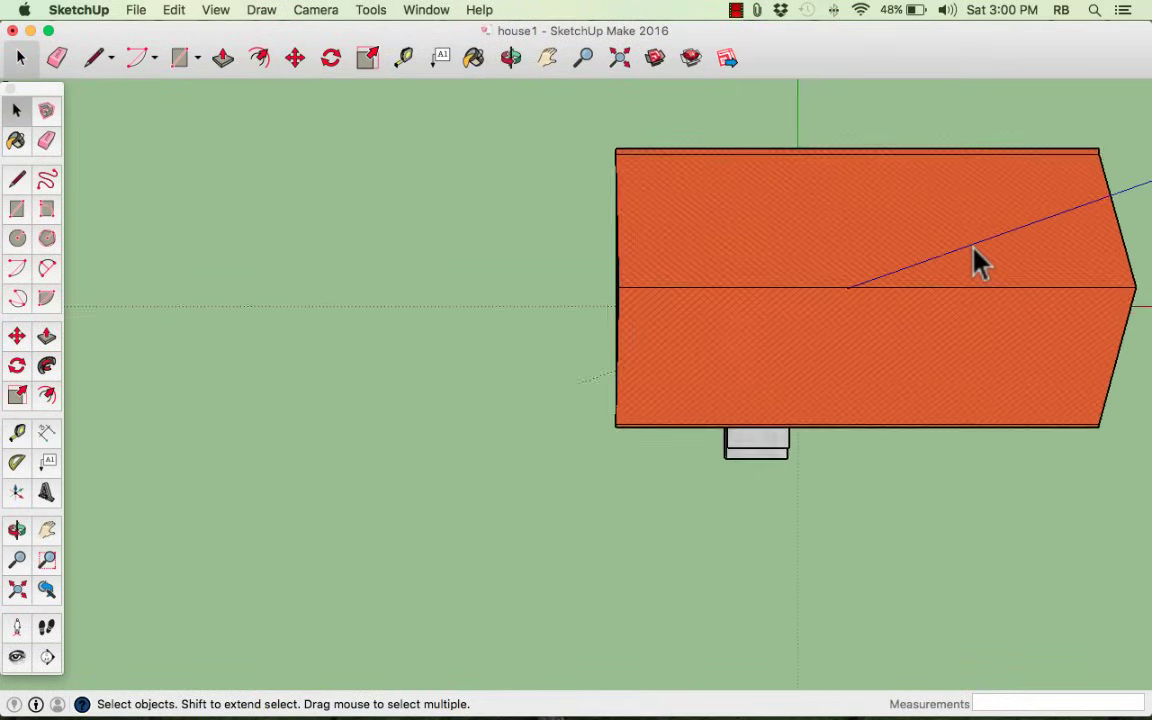
key("o")
left_click_drag(1003, 488, 458, 442)
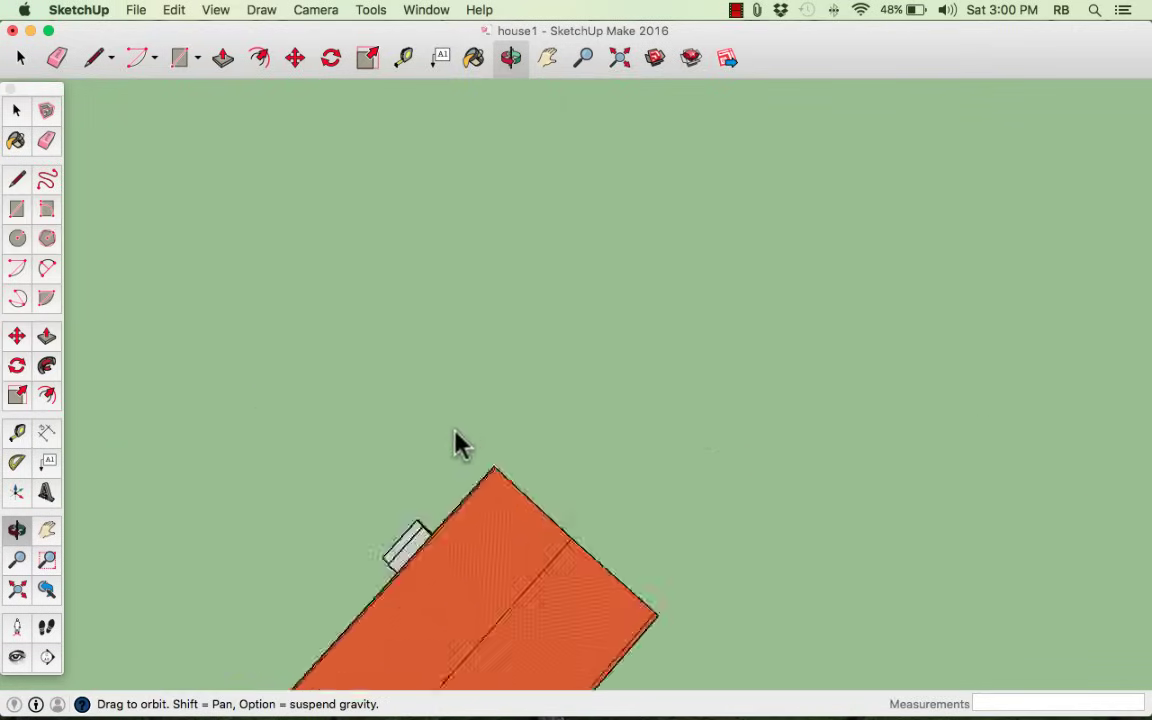
key("super+2")
key("space")
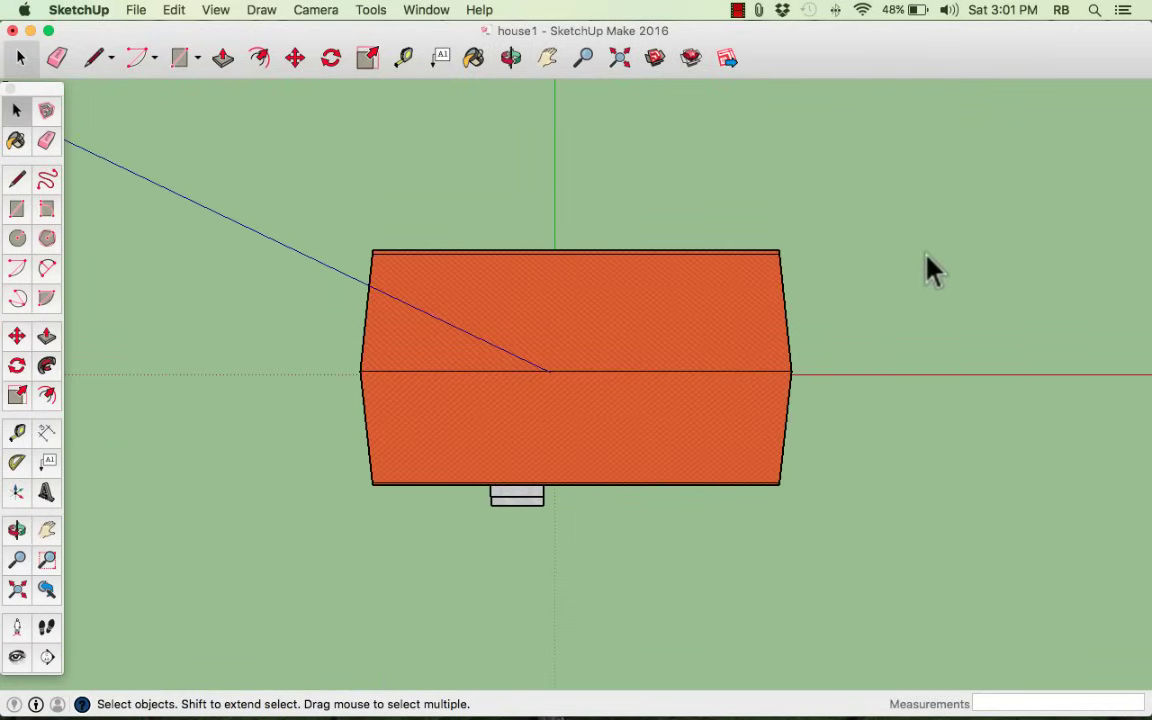
- Draw a ground rectangle about 183' 6" by 105' 8" surrounding the whole house
scroll(330, 240, "down", 1)
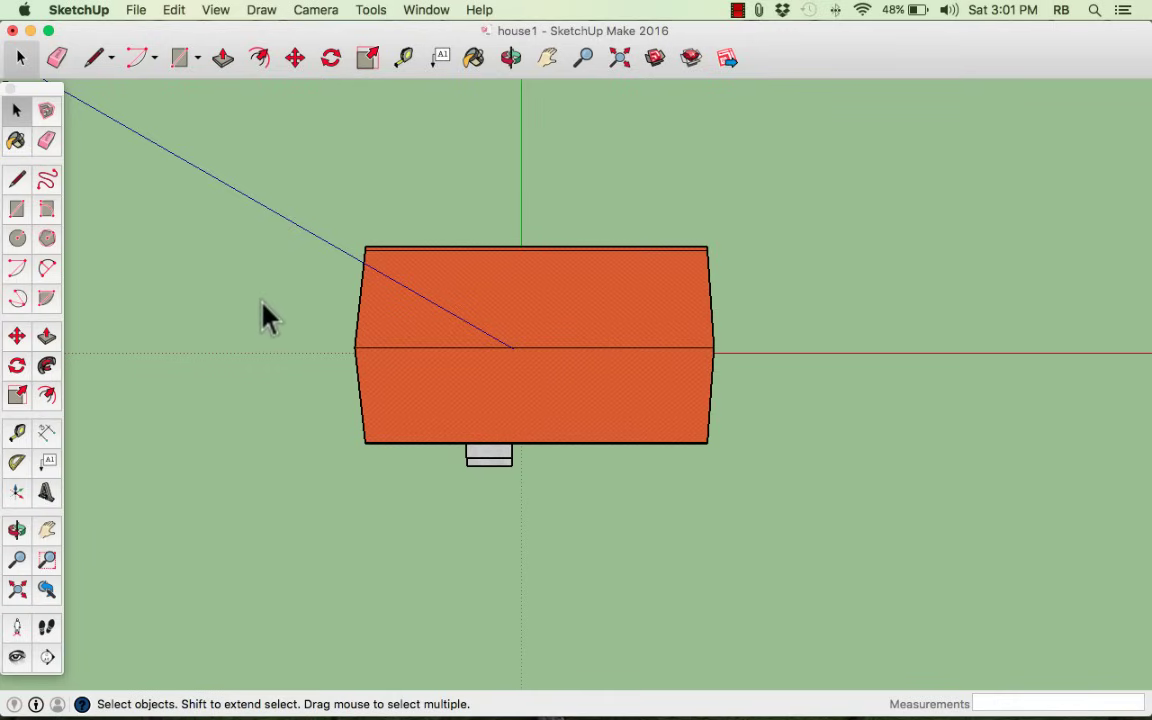
left_click(16, 209)
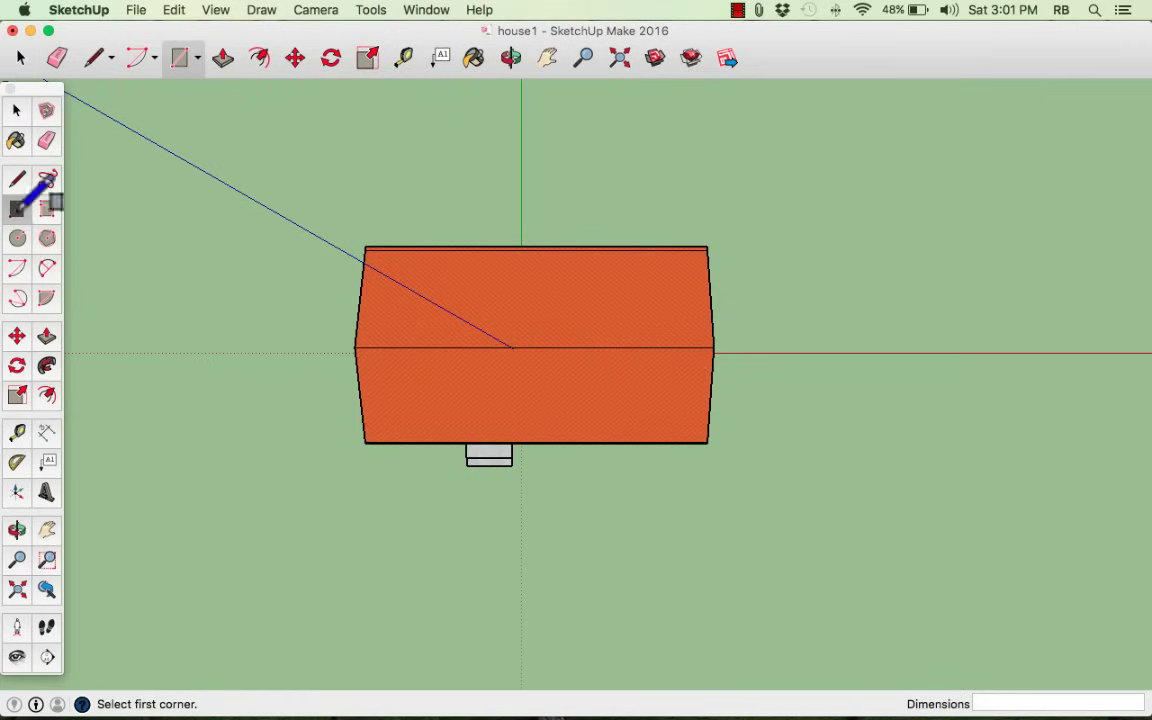
left_click(106, 113)
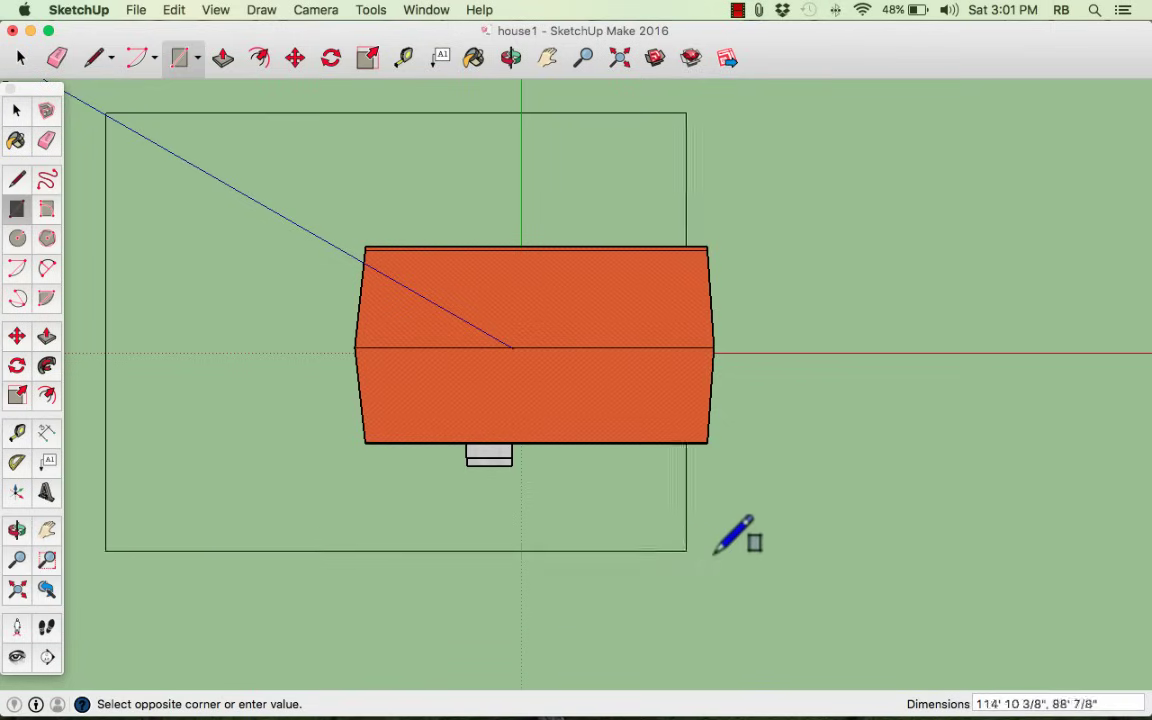
left_click(1006, 628)
scroll(828, 540, "down", 2)
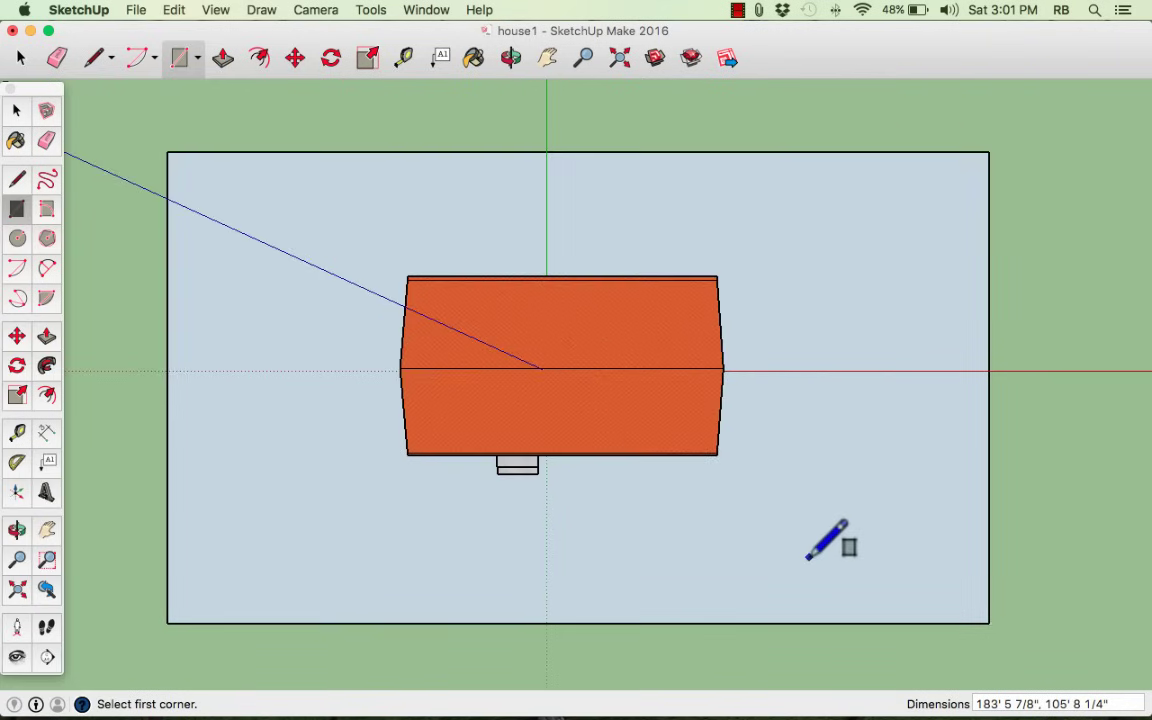
- Paint the ground lot around the house with the bright green grass material from Landscaping, Fencing and Vegetation, checking its texture up close
middle_click_drag(820, 540, 689, 46)
key("r")
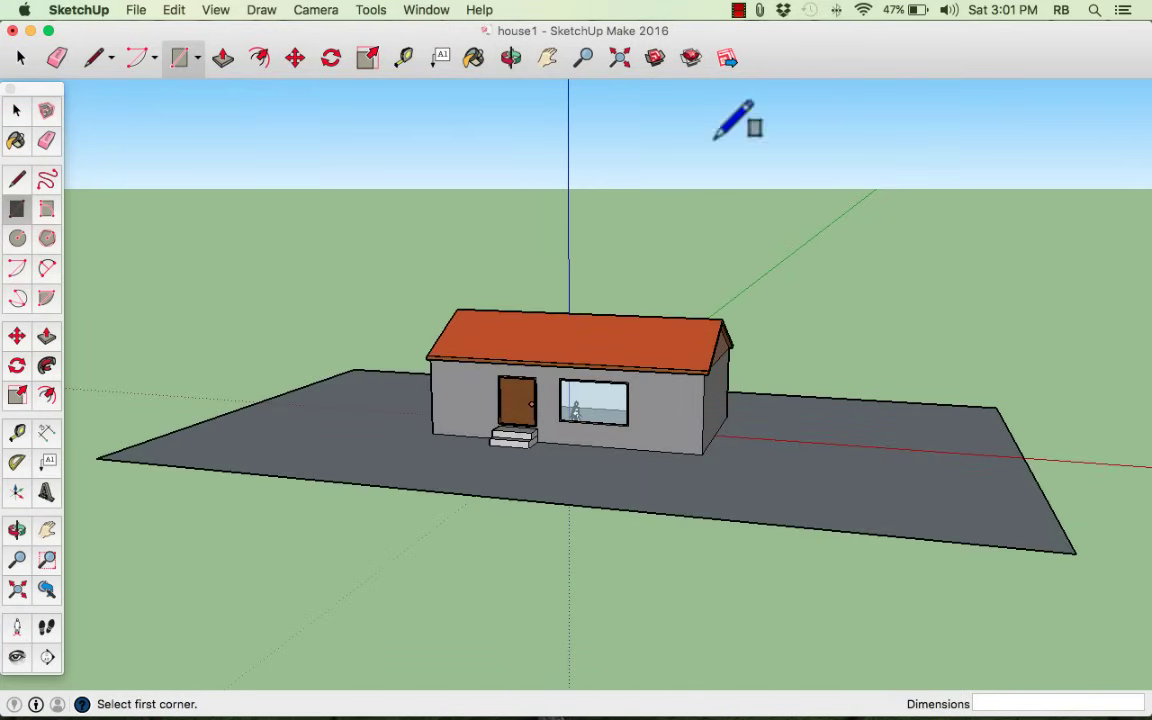
middle_click_drag(672, 600, 570, 560)
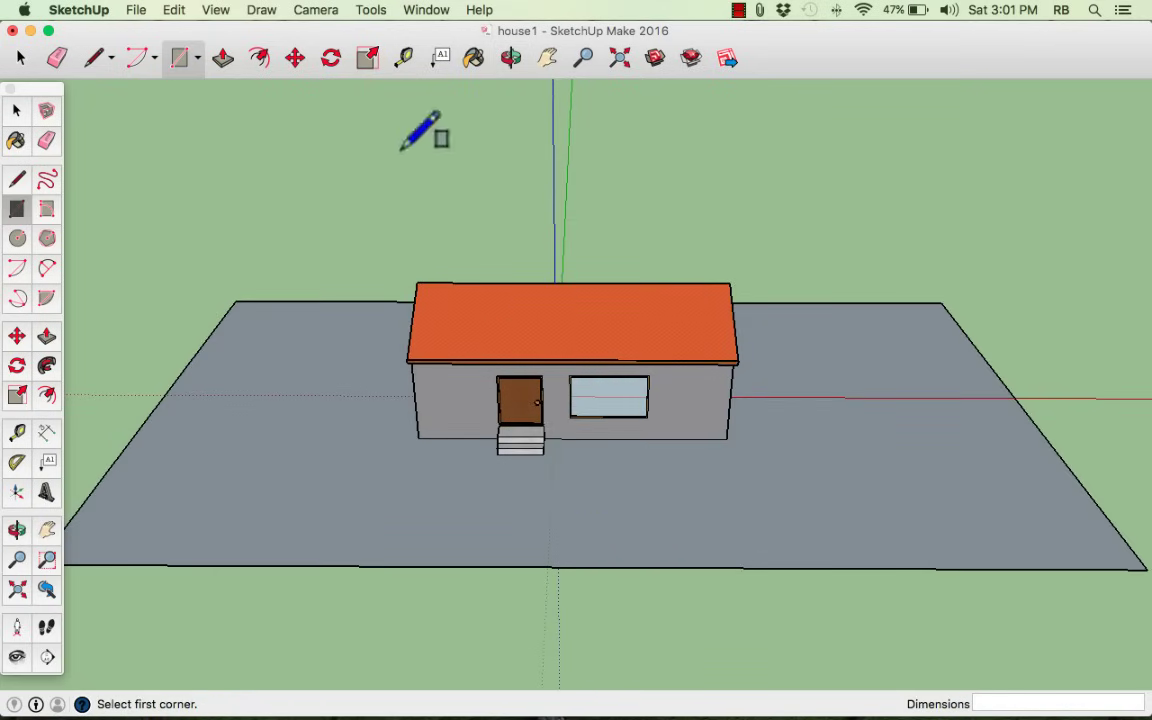
left_click(440, 12)
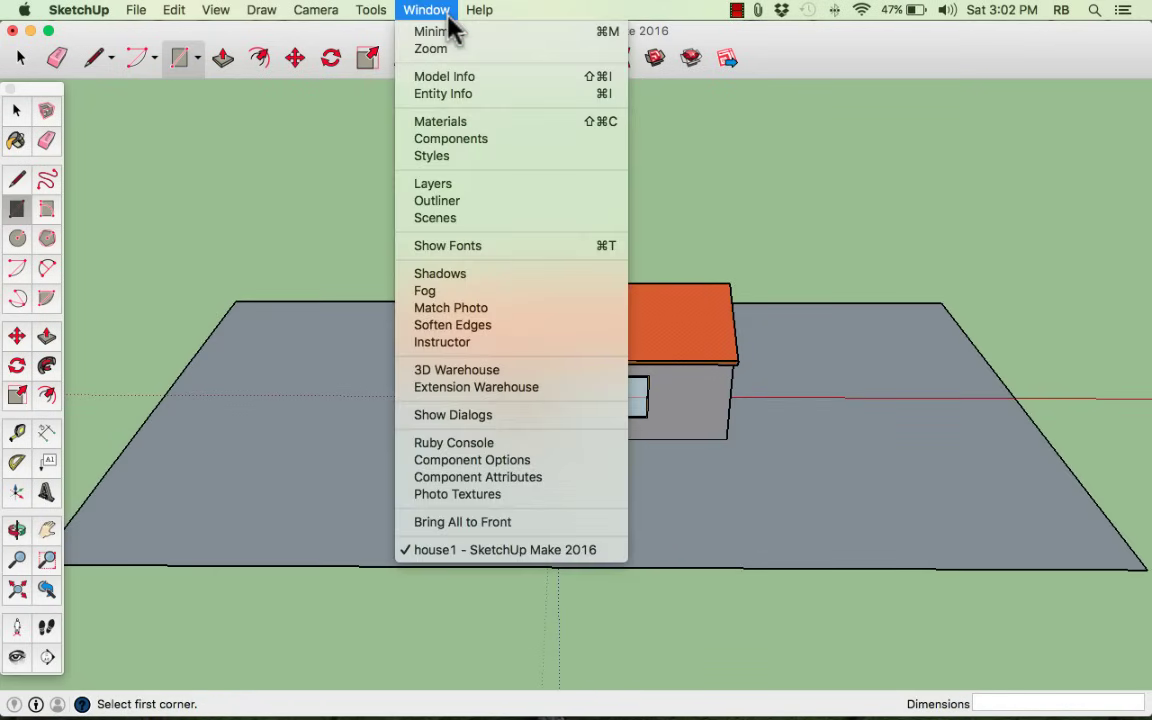
left_click(474, 124)
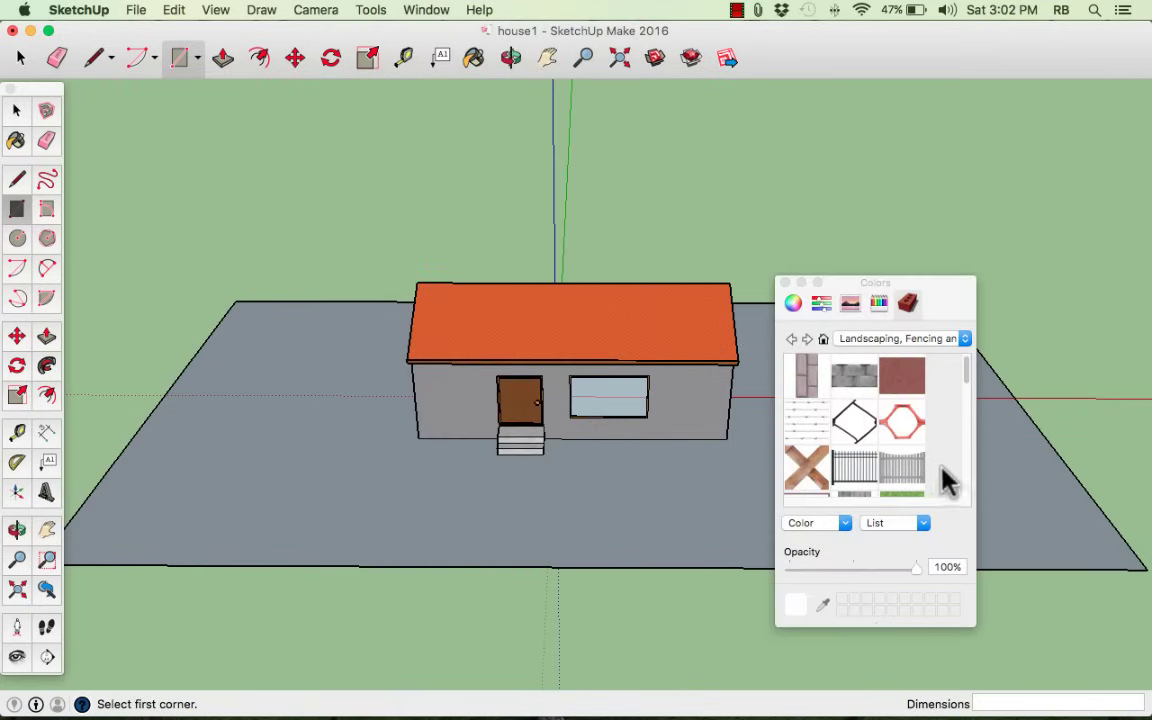
left_click(963, 339)
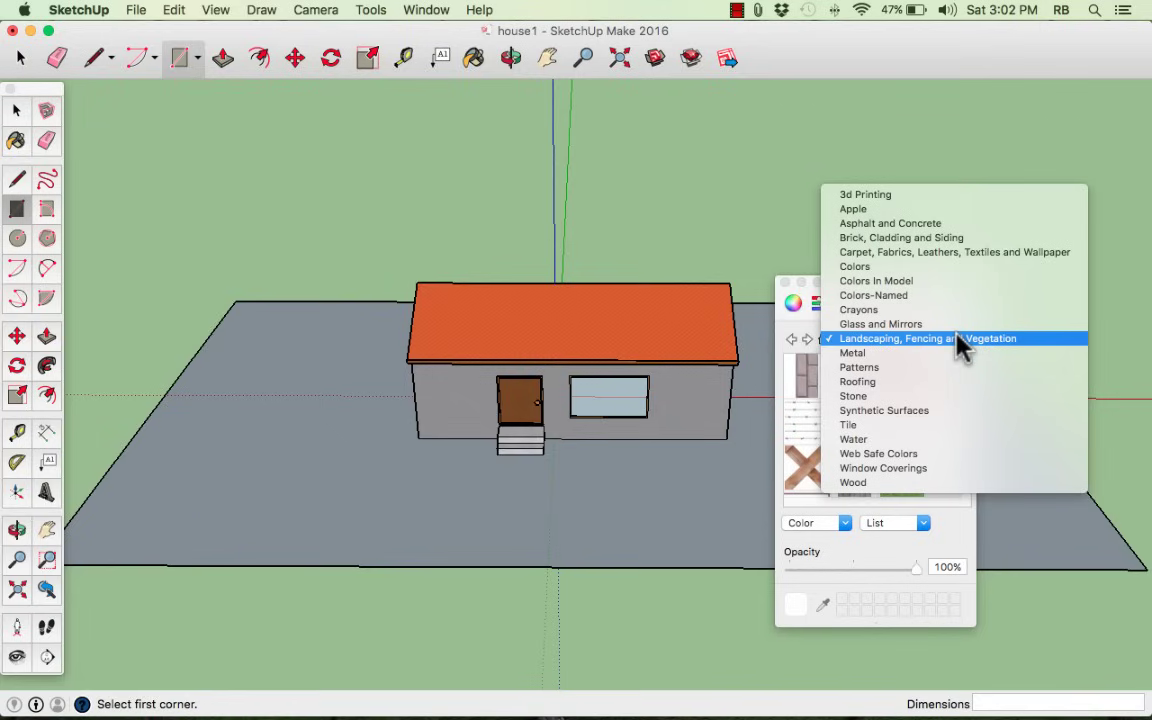
left_click(893, 343)
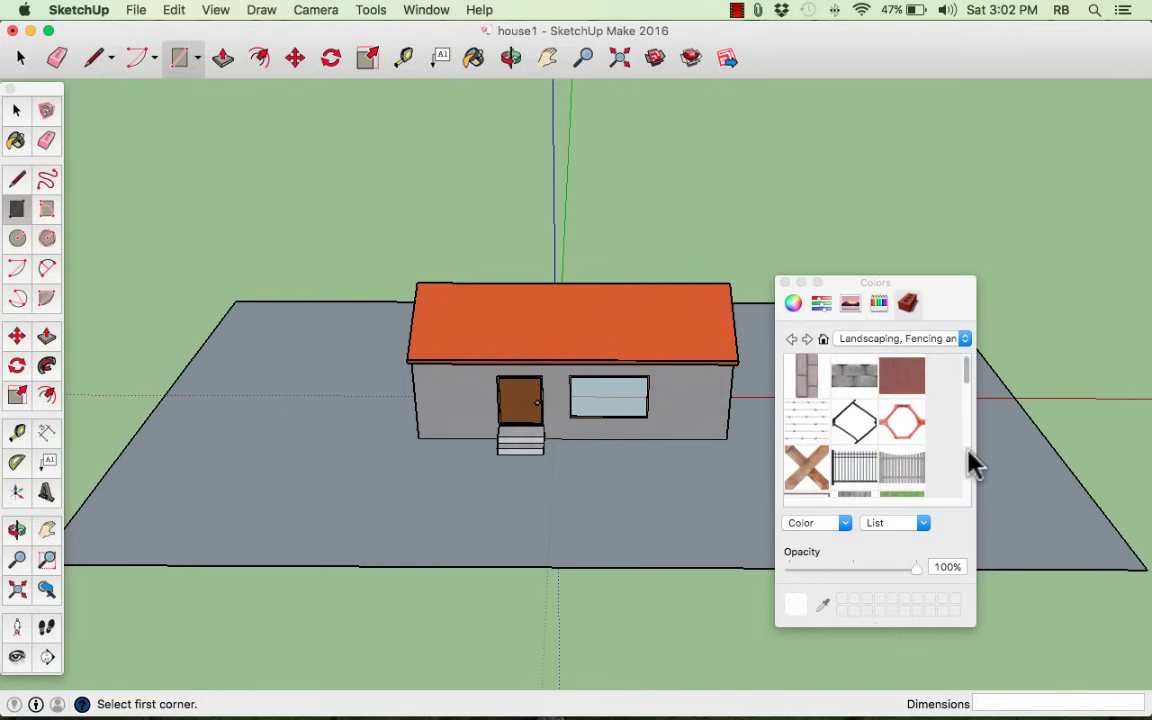
scroll(955, 385, "down", 5)
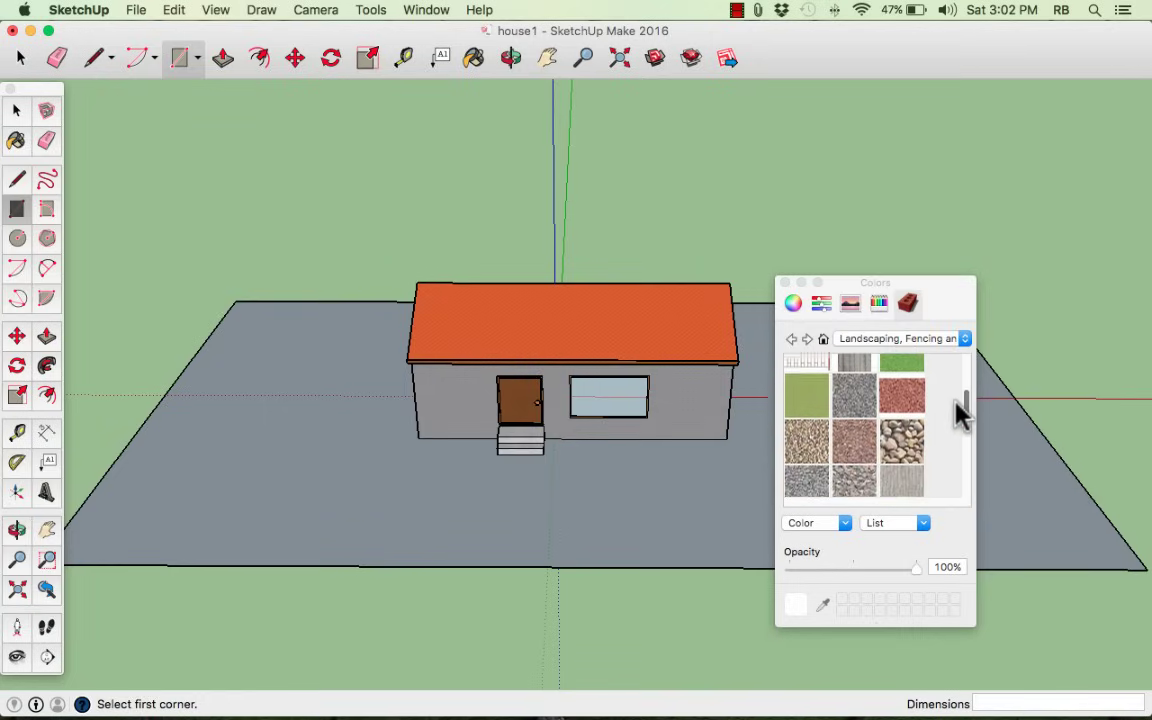
left_click(902, 385)
scroll(895, 386, "up", 2)
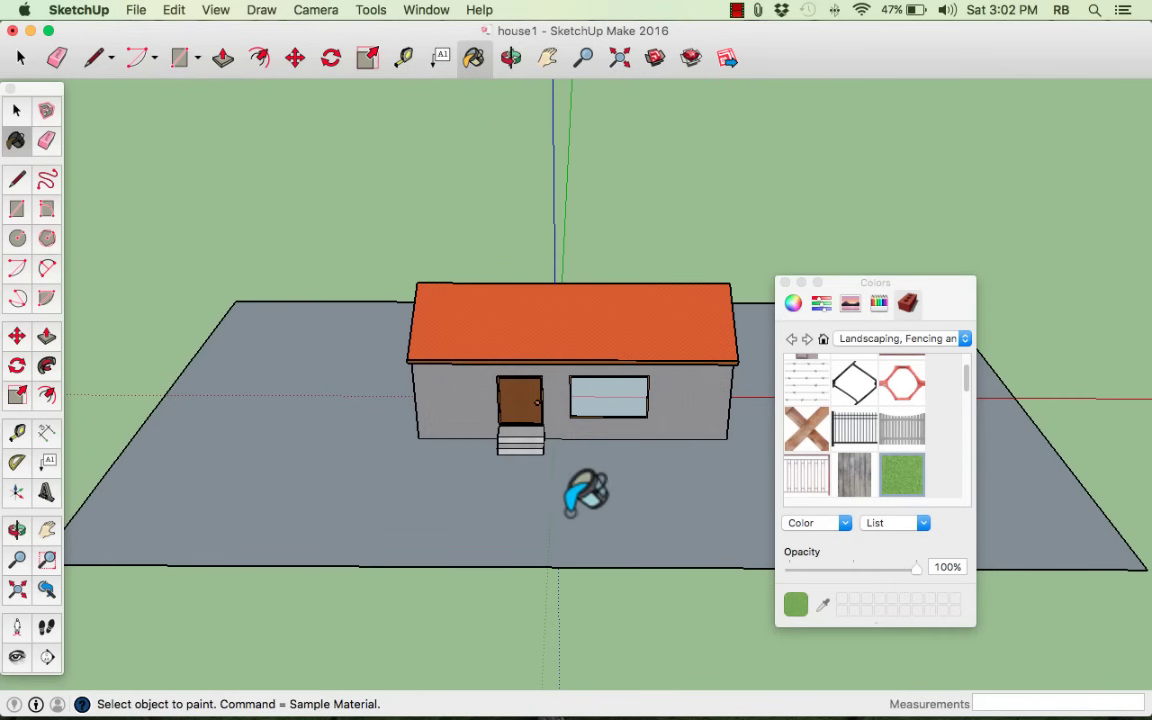
left_click(435, 508)
scroll(637, 497, "up", 5)
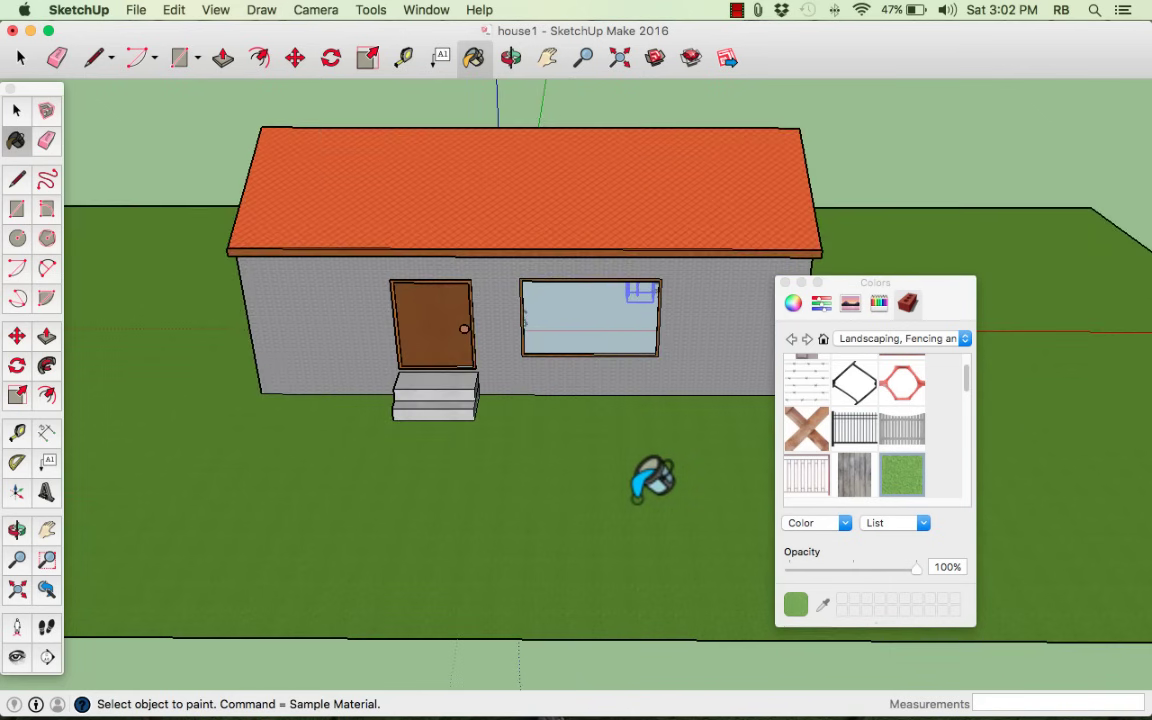
scroll(637, 497, "up", 8)
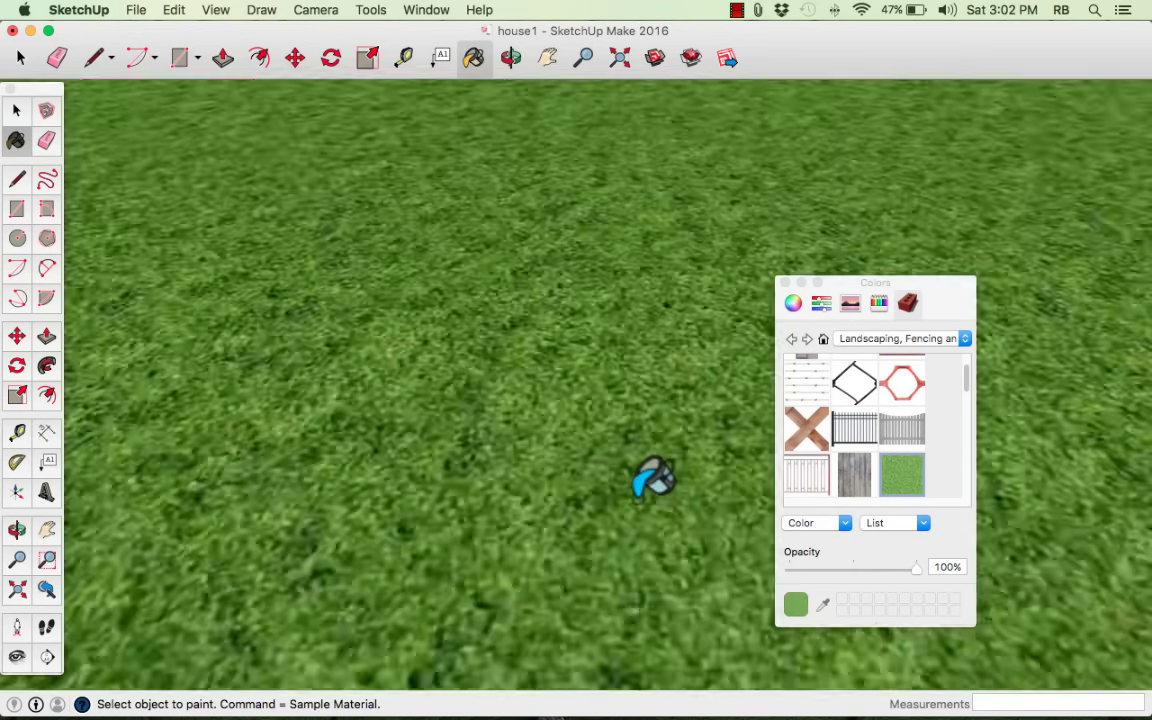
scroll(652, 482, "down", 10)
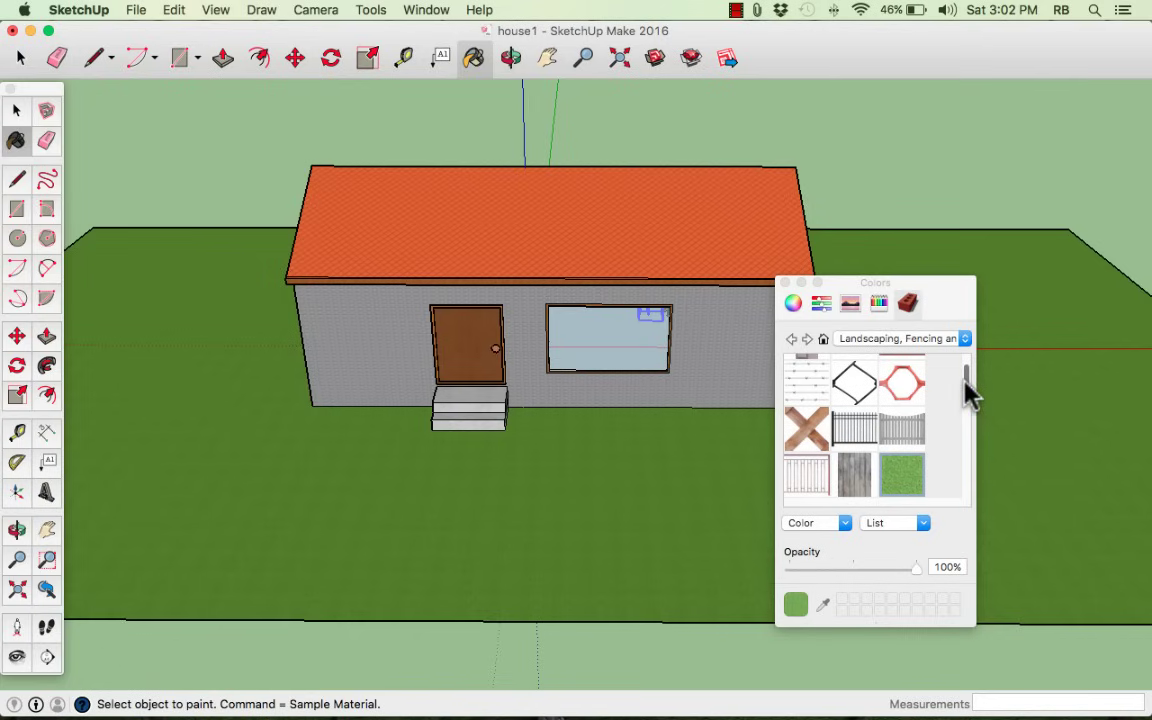
- Repaint the ground lot with the large brown pebble material and inspect its texture up close
left_click_drag(967, 388, 964, 419)
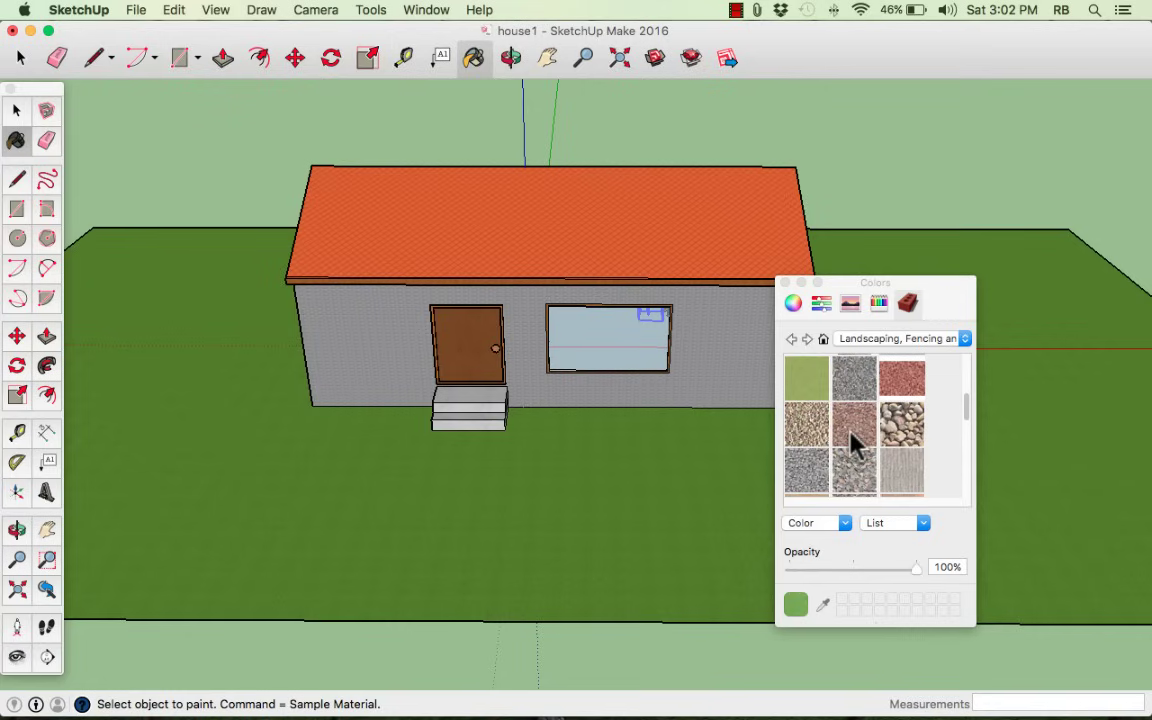
left_click(898, 433)
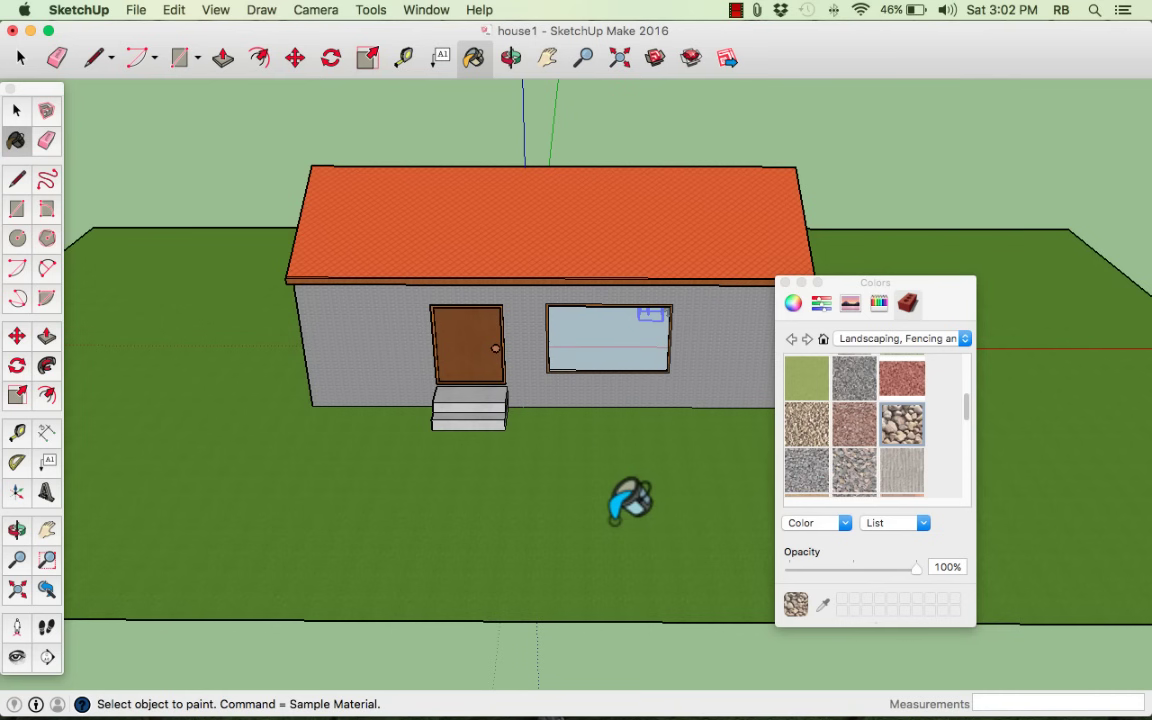
left_click(627, 503)
scroll(652, 505, "up", 10)
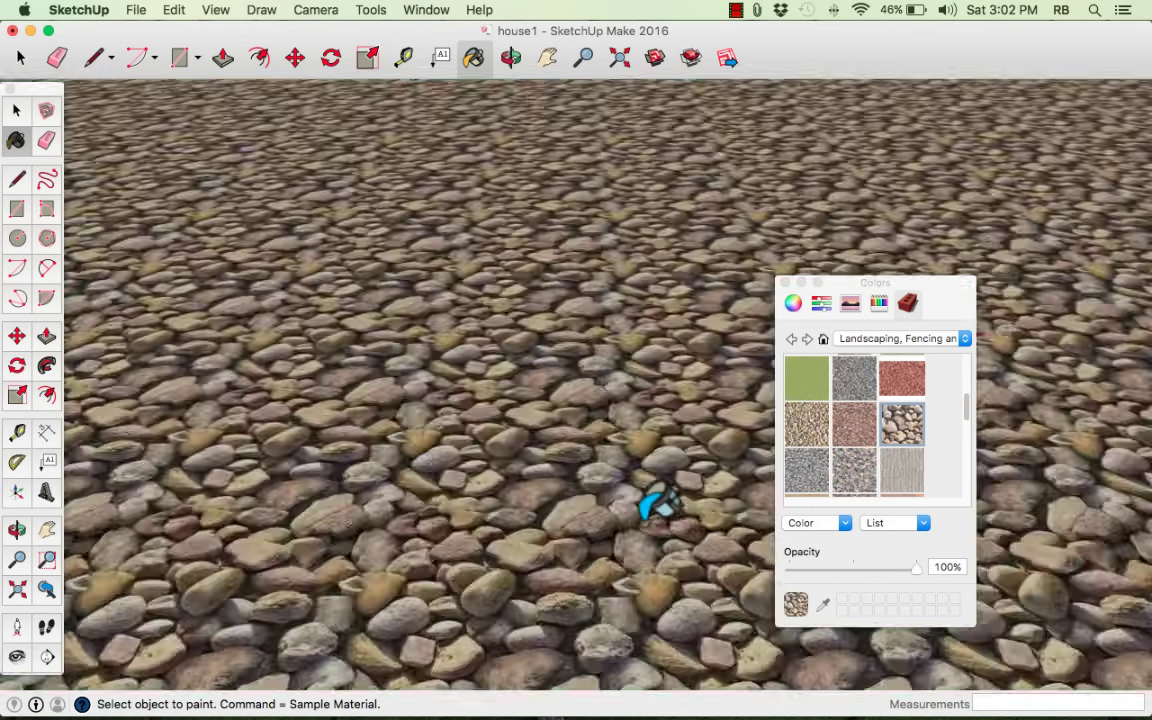
scroll(660, 505, "down", 10)
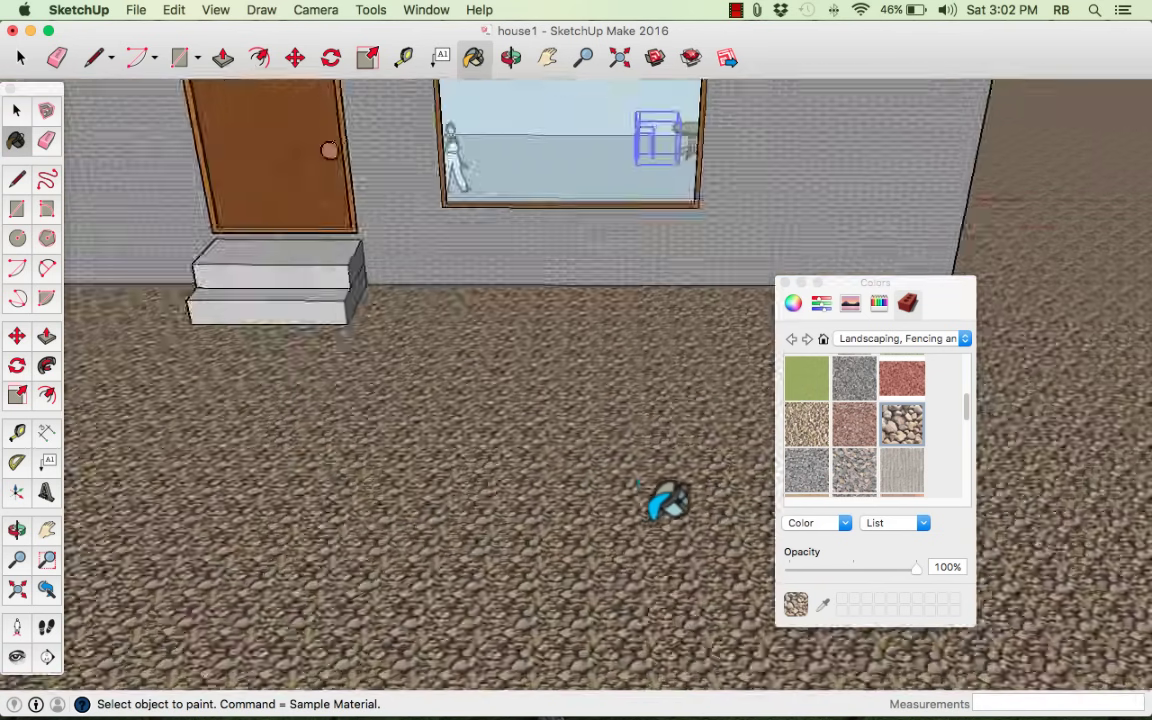
- Paint the ground lot with the bright green grass material again and close the materials browser
scroll(938, 422, "up", 5)
scroll(938, 422, "down", 2)
scroll(938, 424, "up", 2)
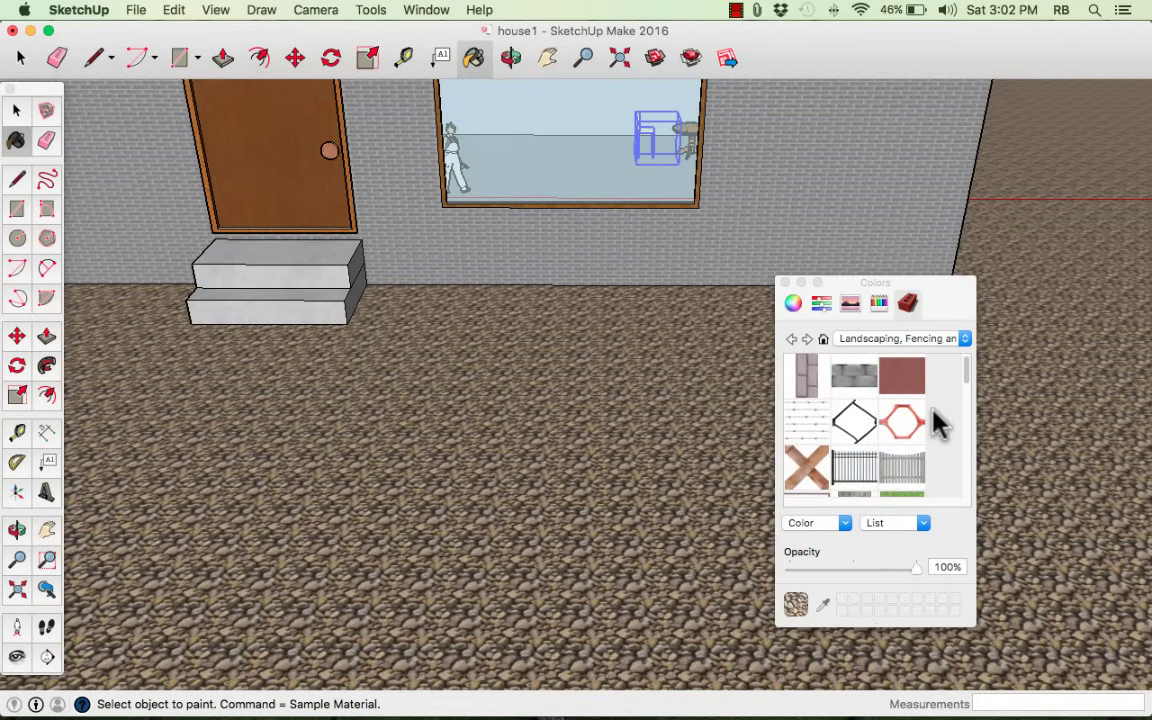
scroll(938, 424, "down", 3)
left_click(903, 428)
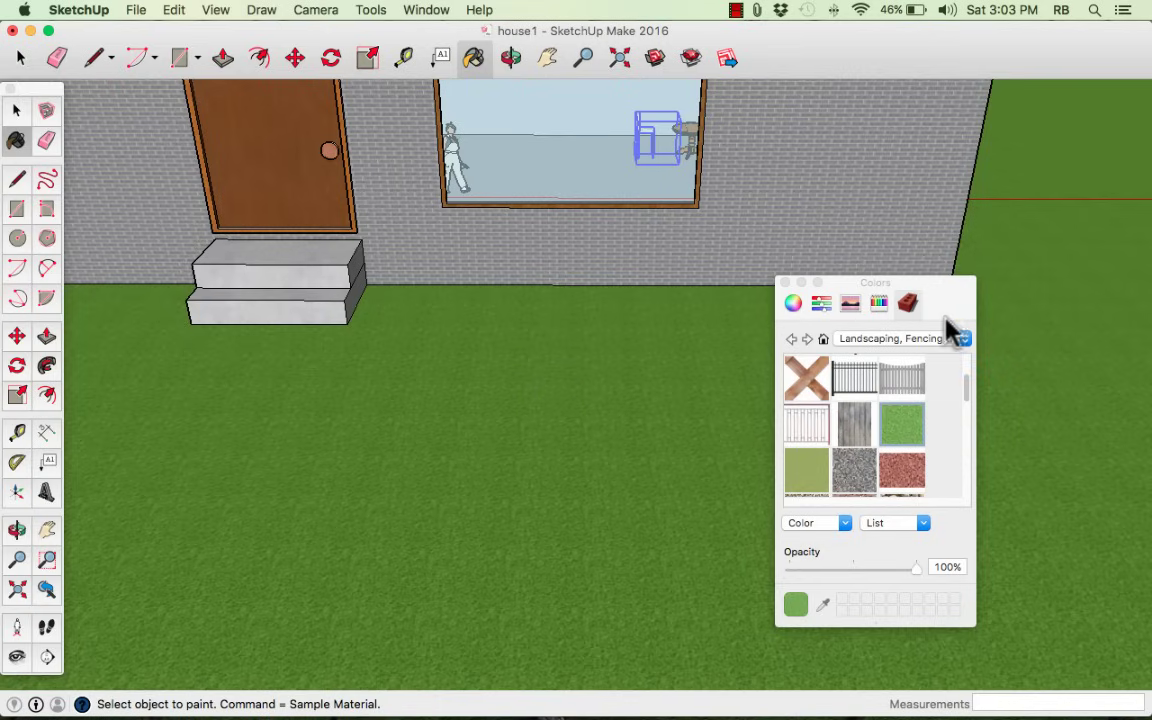
left_click(785, 283)
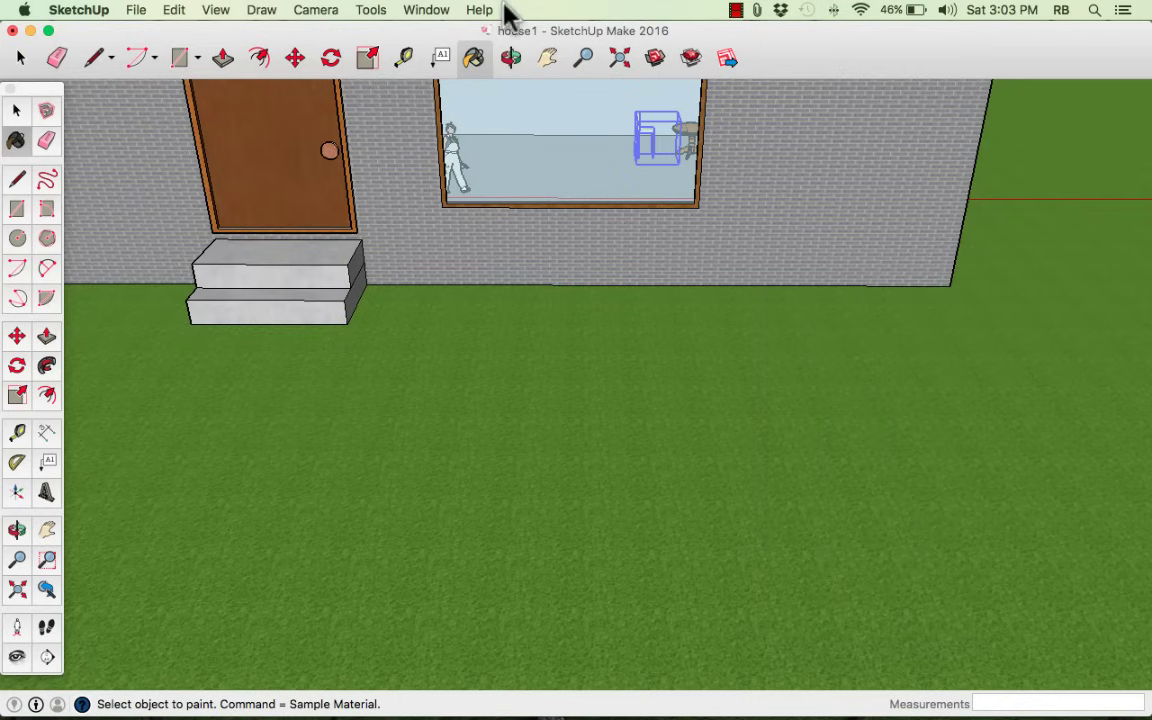
- Search the 3D Warehouse components for "trees" and place the Ficus tree small on the grass in front of the house
left_click(440, 10)
left_click(497, 145)
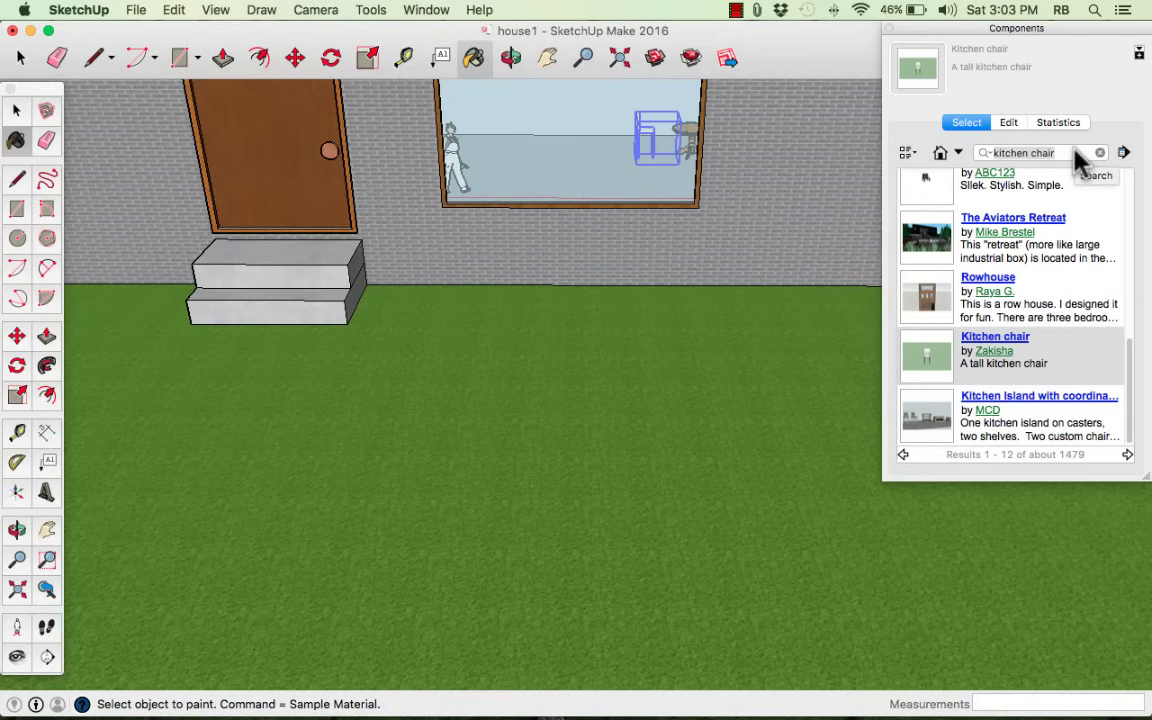
key("e")
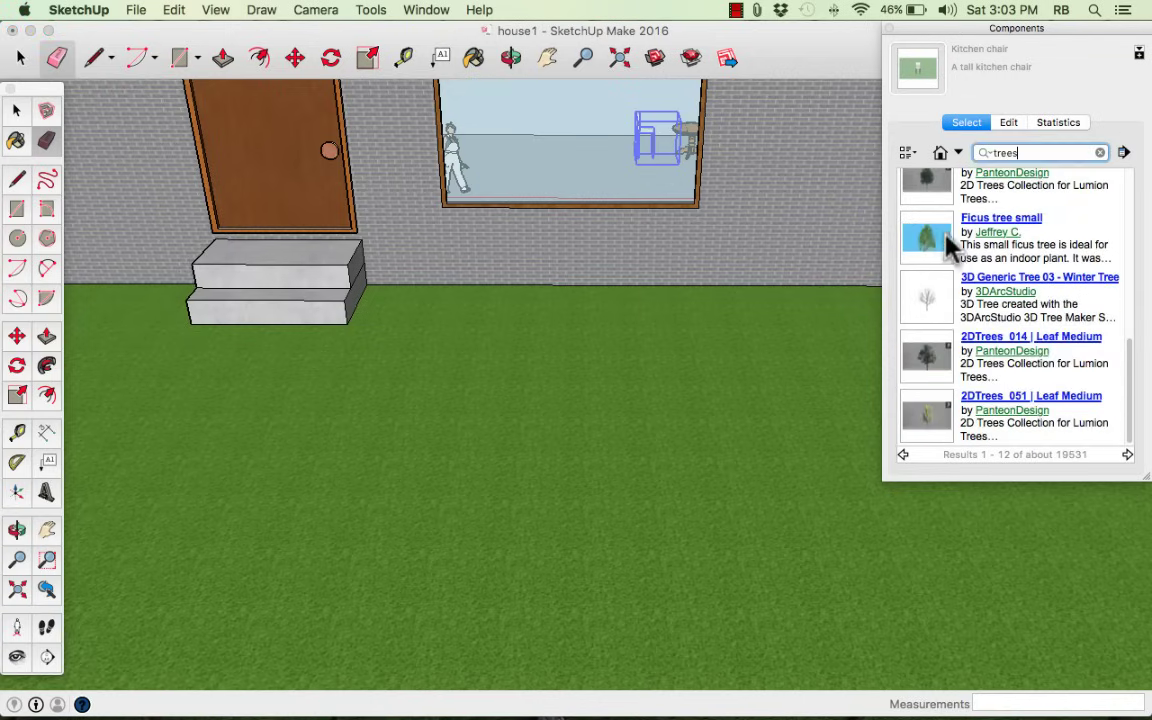
left_click(928, 242)
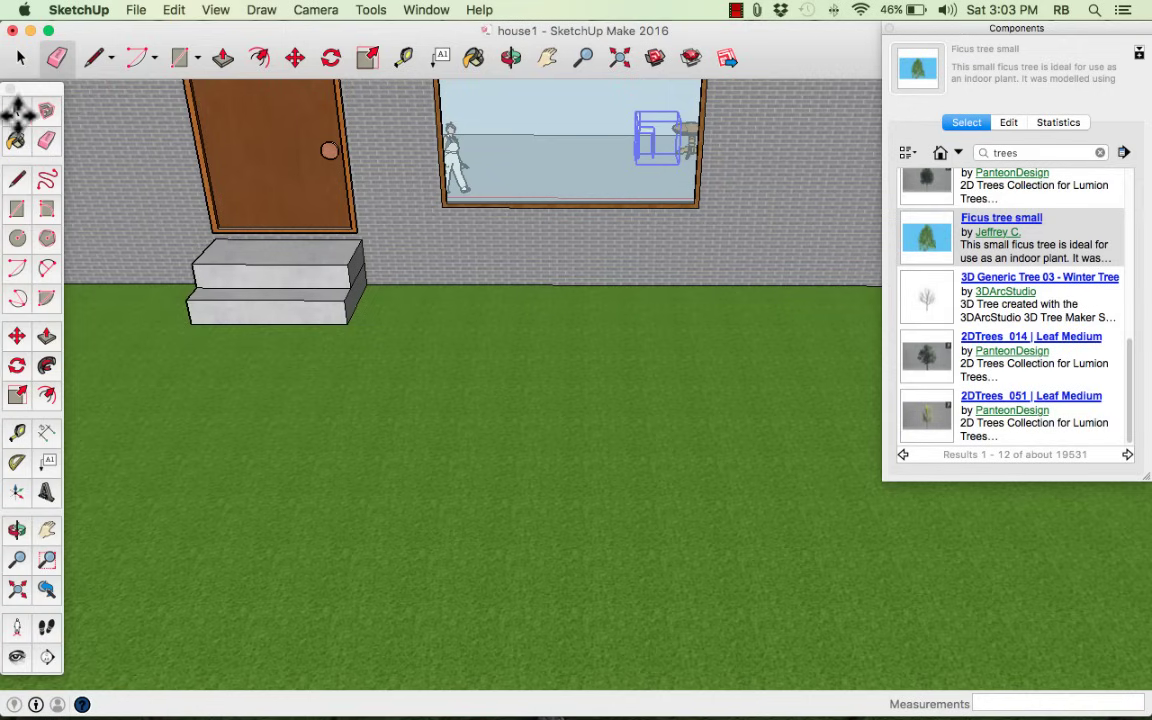
left_click(615, 429)
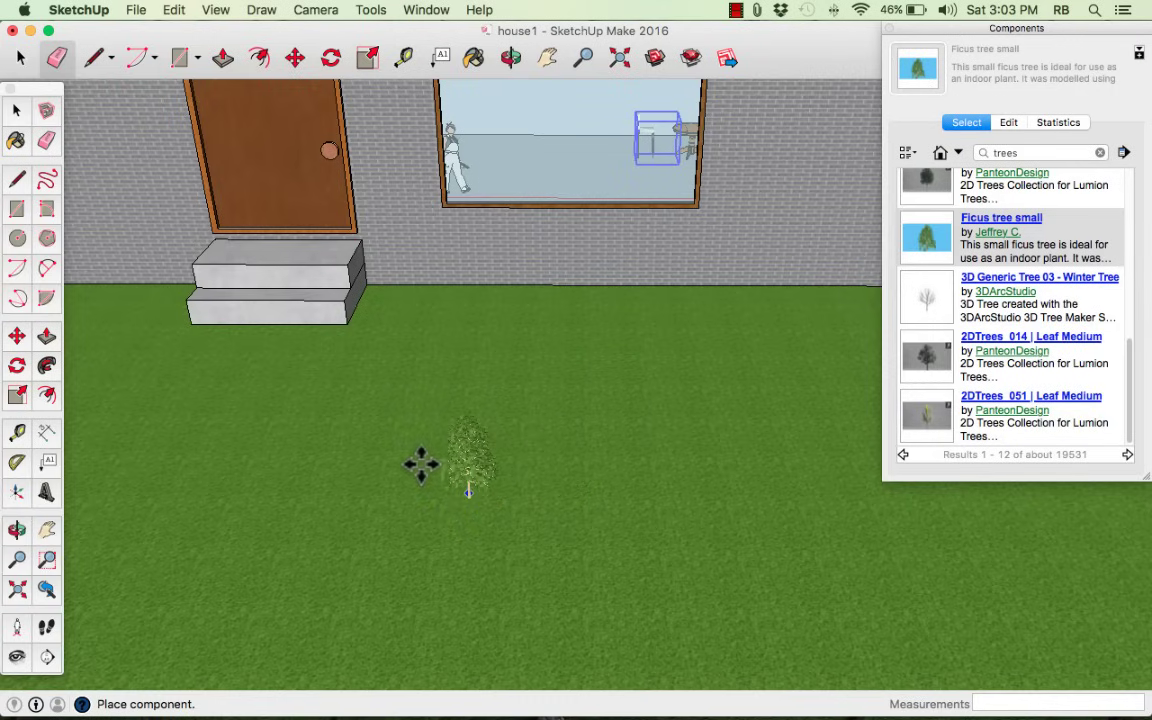
left_click(370, 450)
- Move the ficus tree about 2' 2" across the grass, away from the front steps
key("m")
scroll(424, 440, "up", 5)
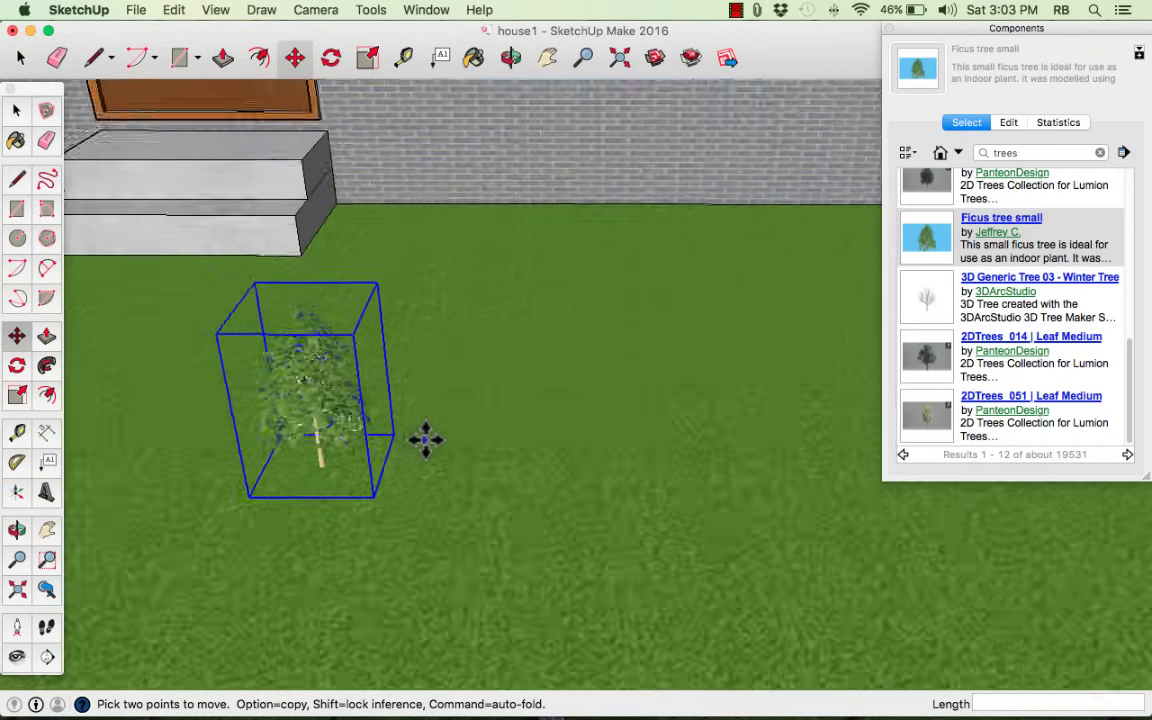
scroll(424, 440, "down", 4)
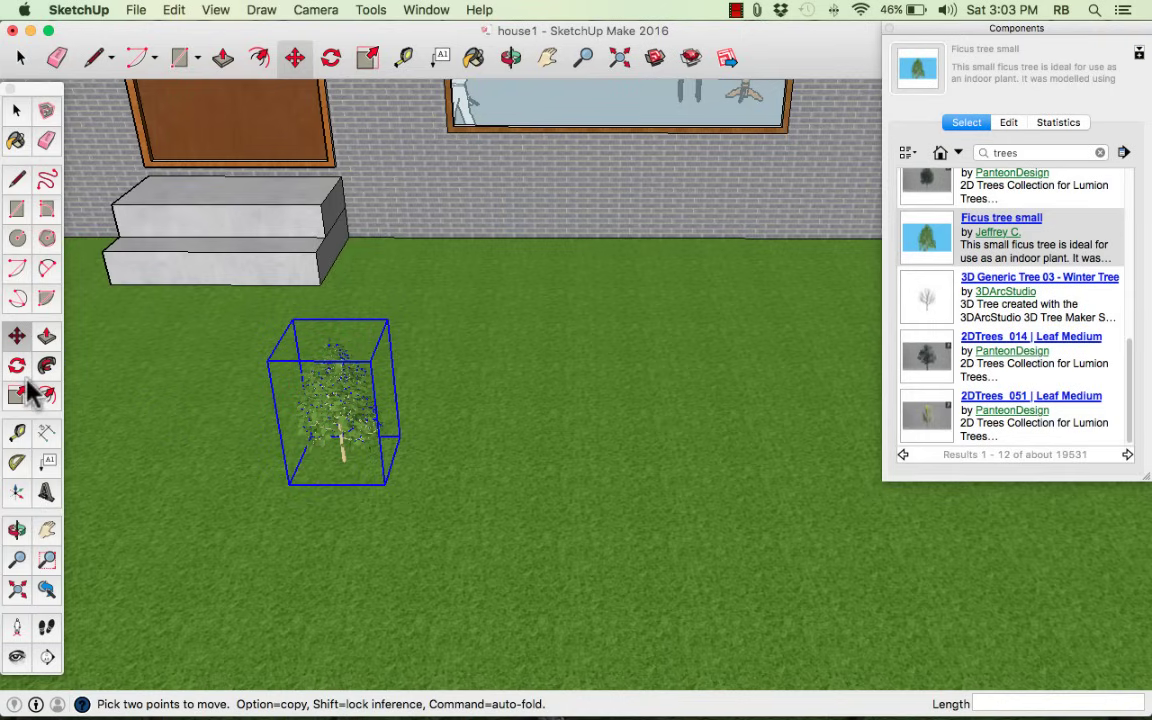
left_click(368, 375)
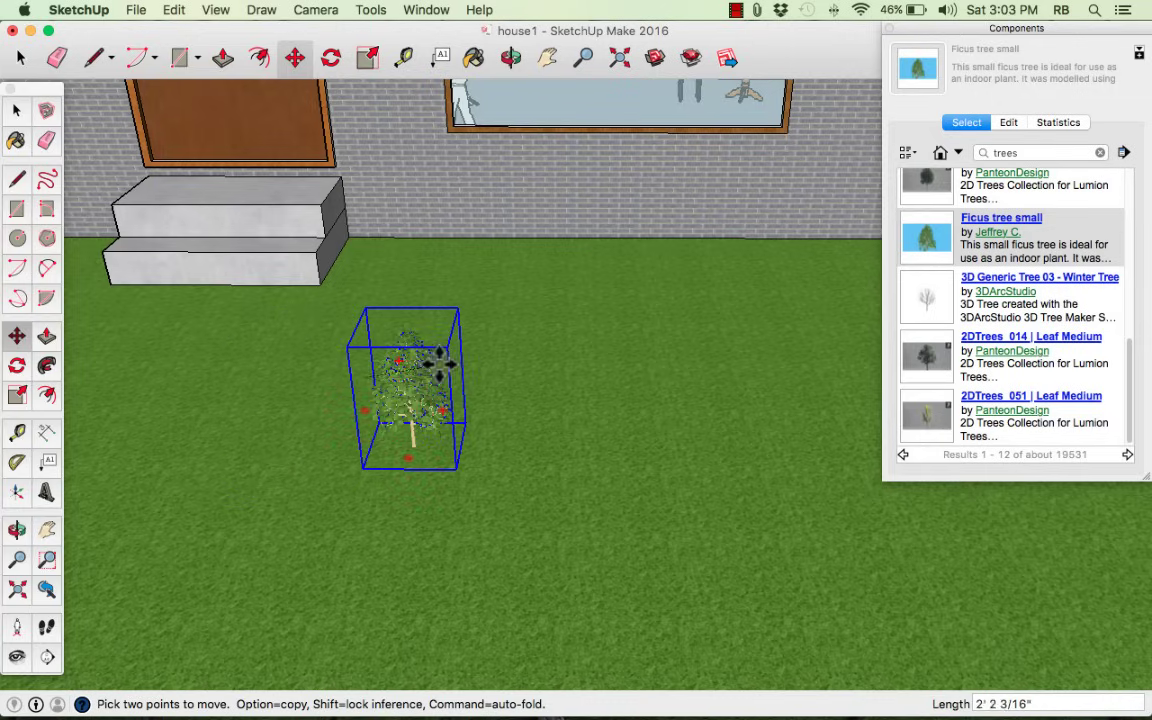
left_click(440, 365)
key("space")
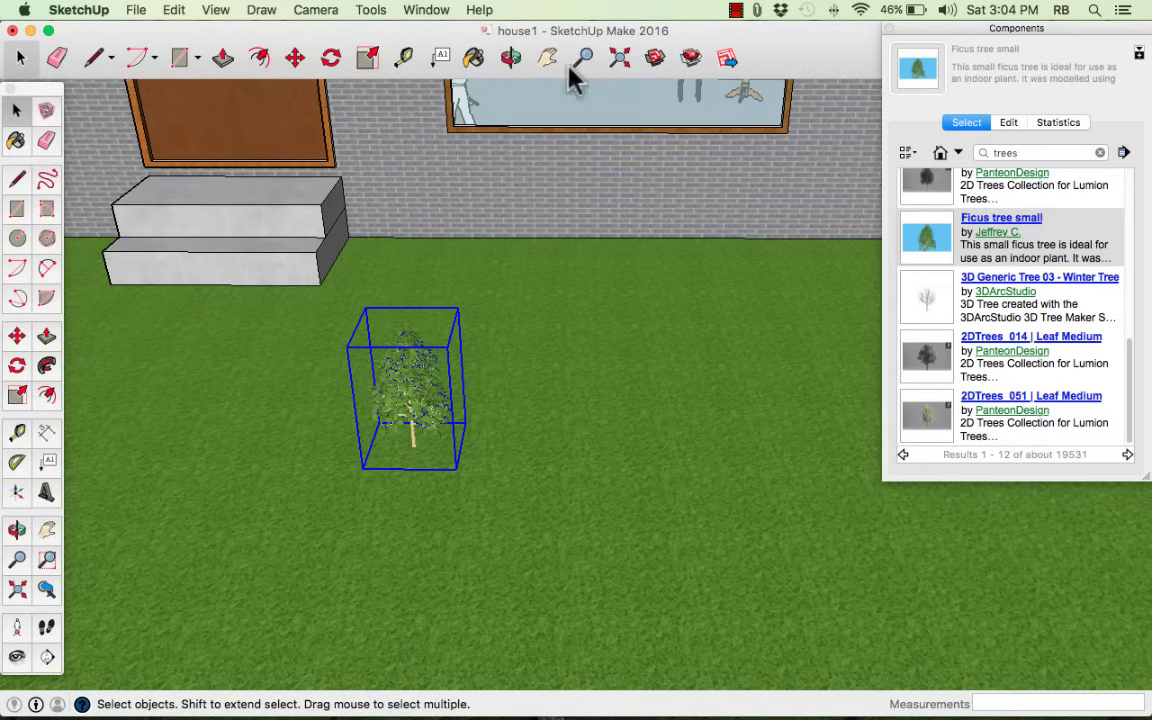
- Scale the ficus tree up uniformly by a factor of about 2.30 and deselect it
left_click(368, 58)
left_click_drag(440, 355, 550, 240)
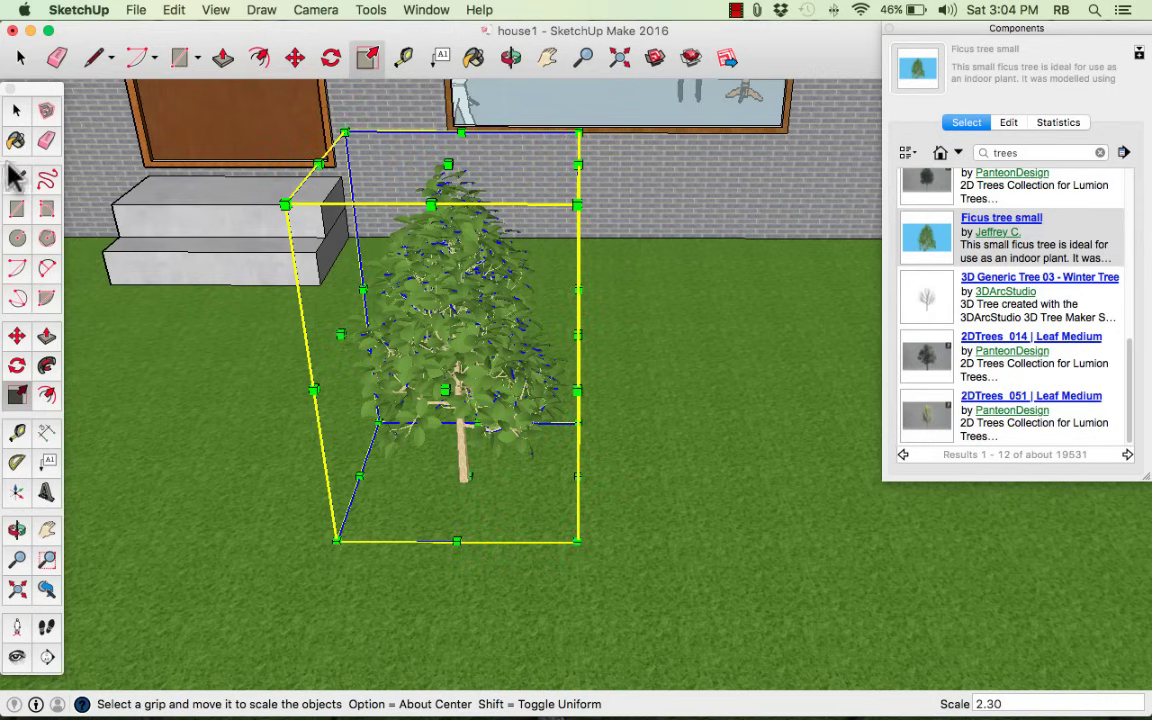
left_click(16, 110)
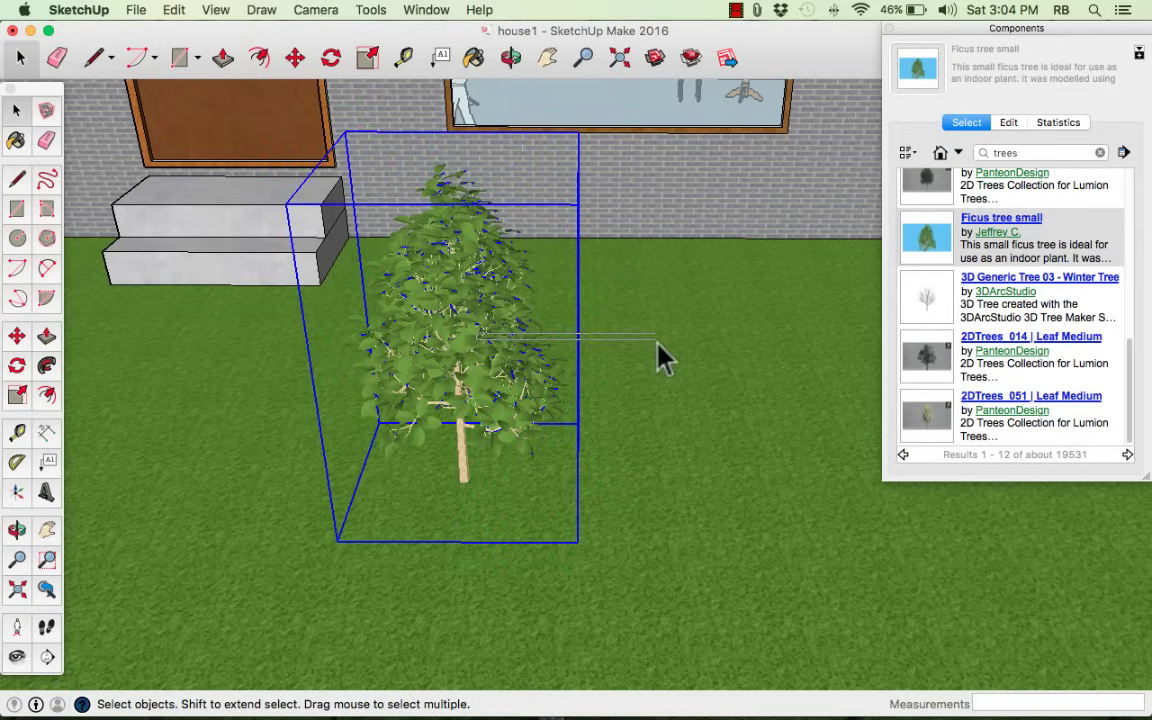
left_click(645, 368)
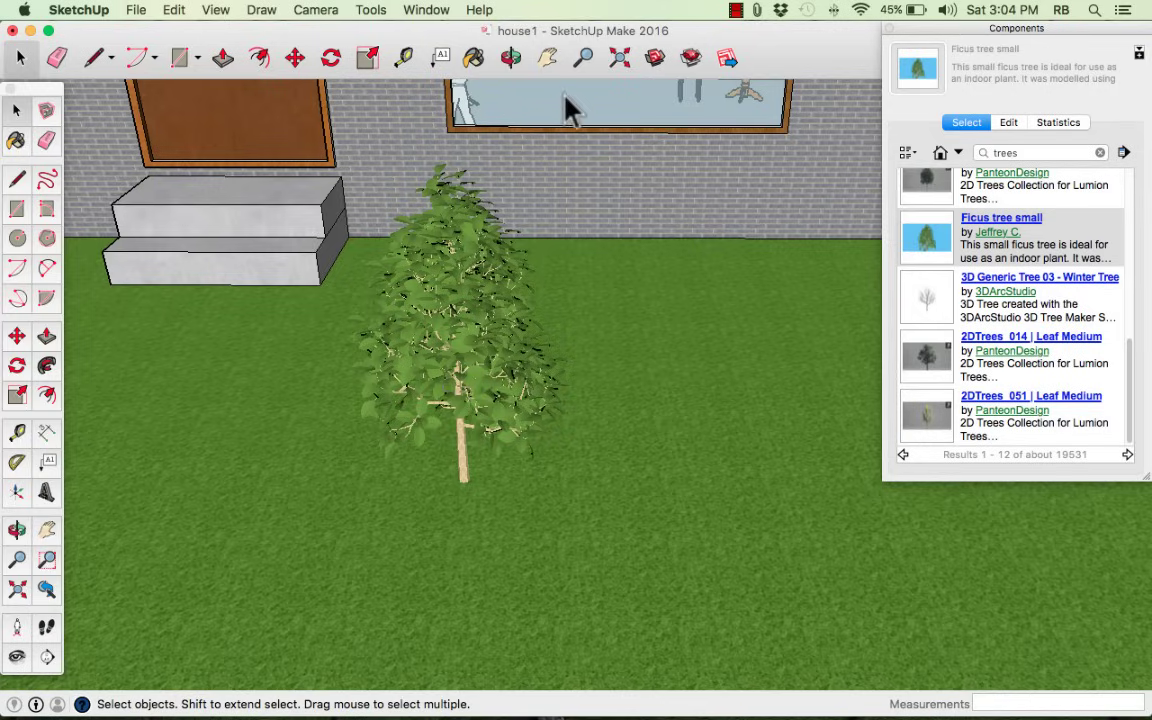
- Bring the whole house front and tree into view, and search the 3D Warehouse components for "airplane"
key("h")
scroll(712, 419, "down", 5)
scroll(710, 420, "down", 2)
left_click_drag(689, 437, 680, 565)
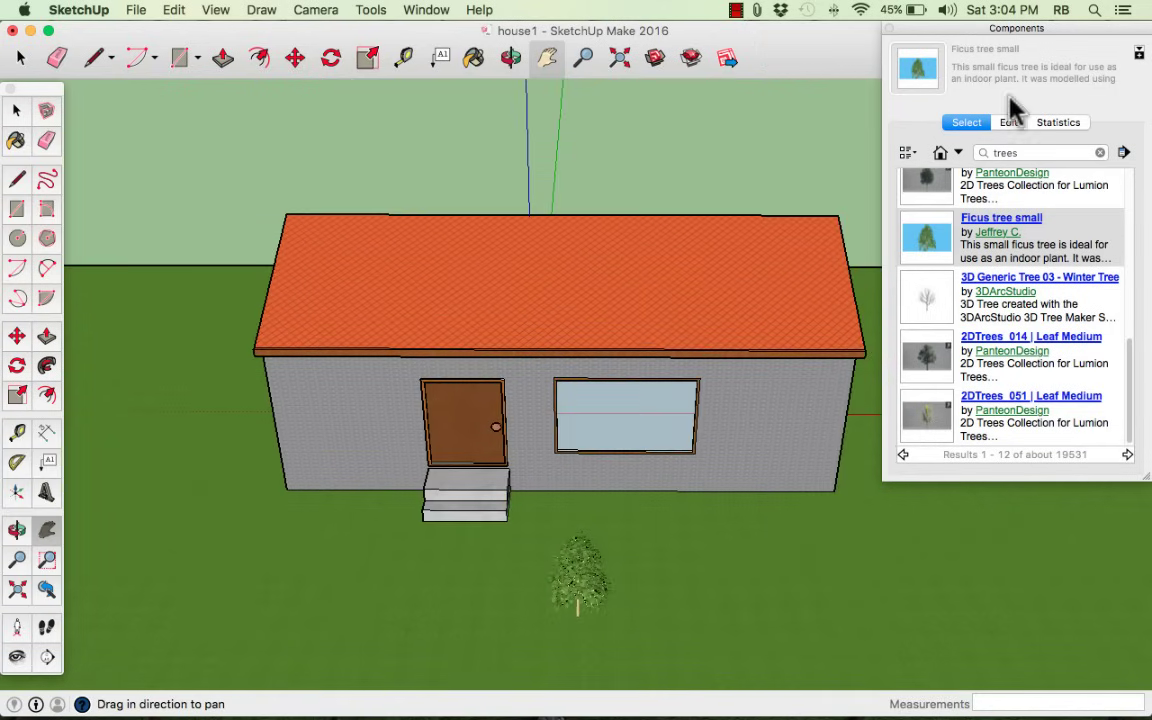
left_click(1040, 152)
triple_click(1040, 152)
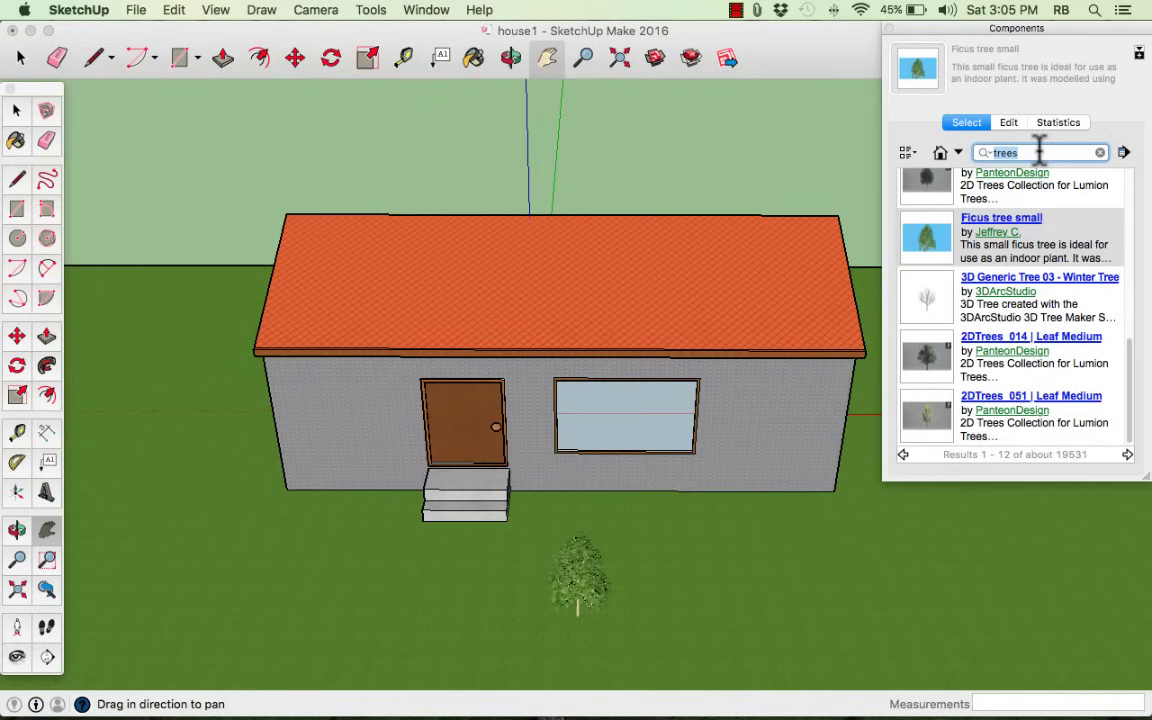
type("airplane")
key("Return")
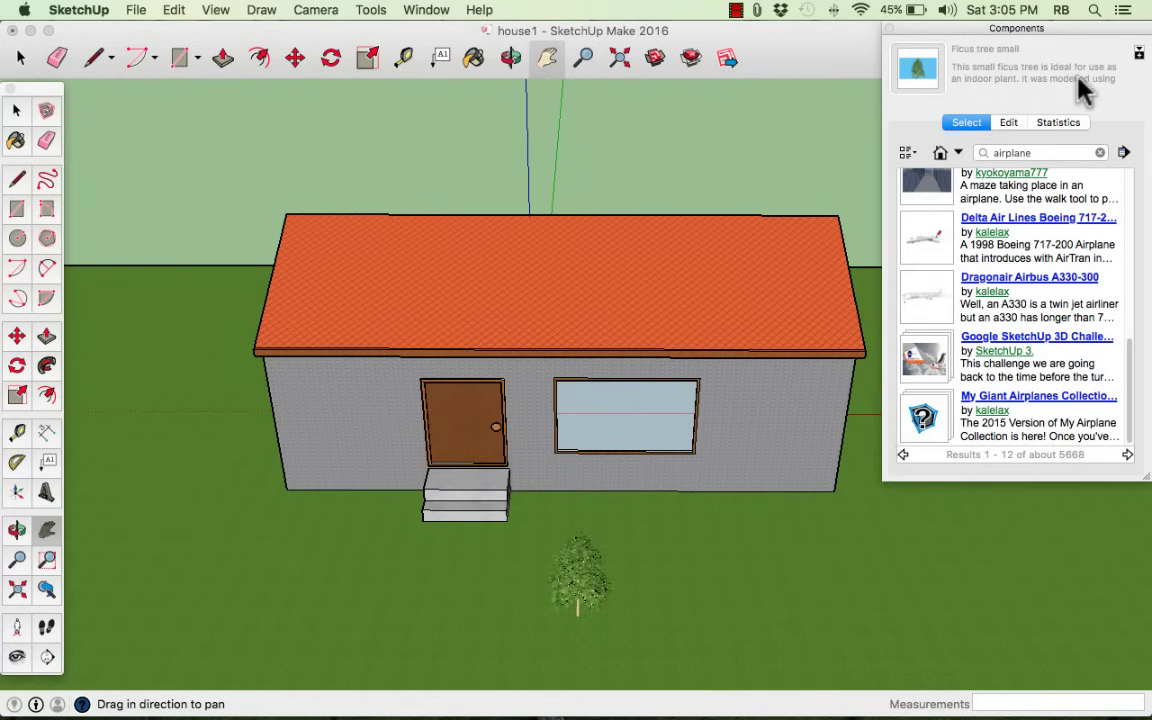
- Search the 3D Warehouse components for "enterprise" and look through the listed models
left_click(1057, 152)
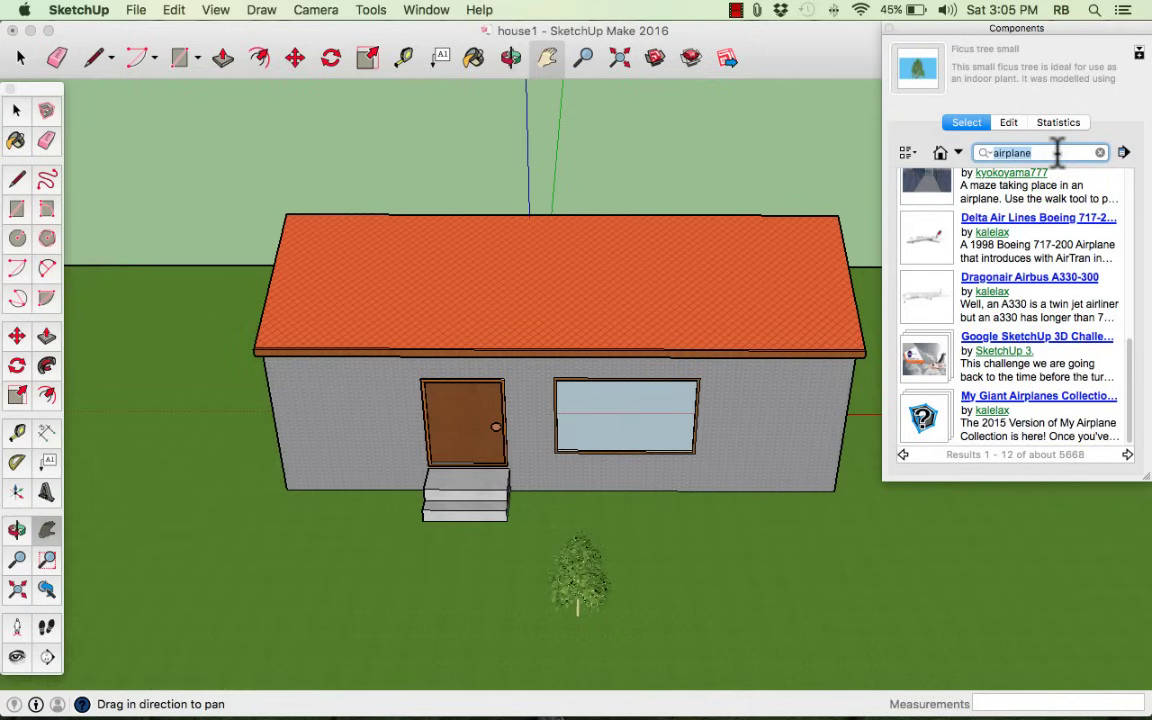
type("enterprise")
key("Return")
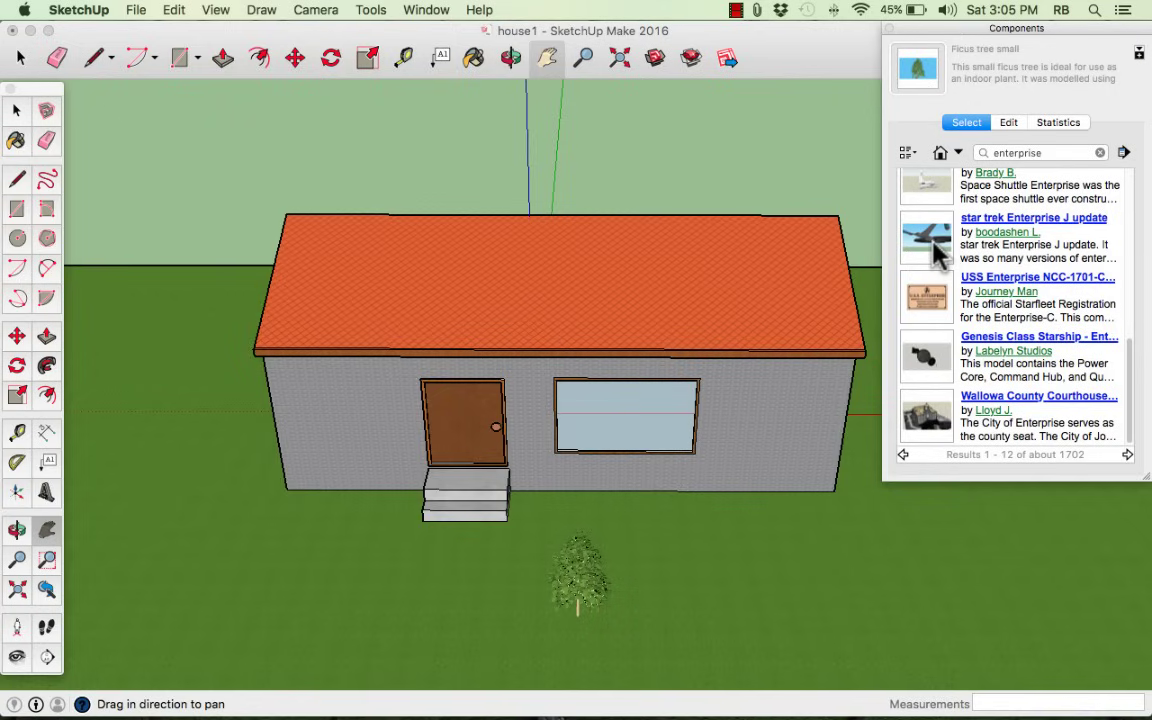
left_click(1054, 150)
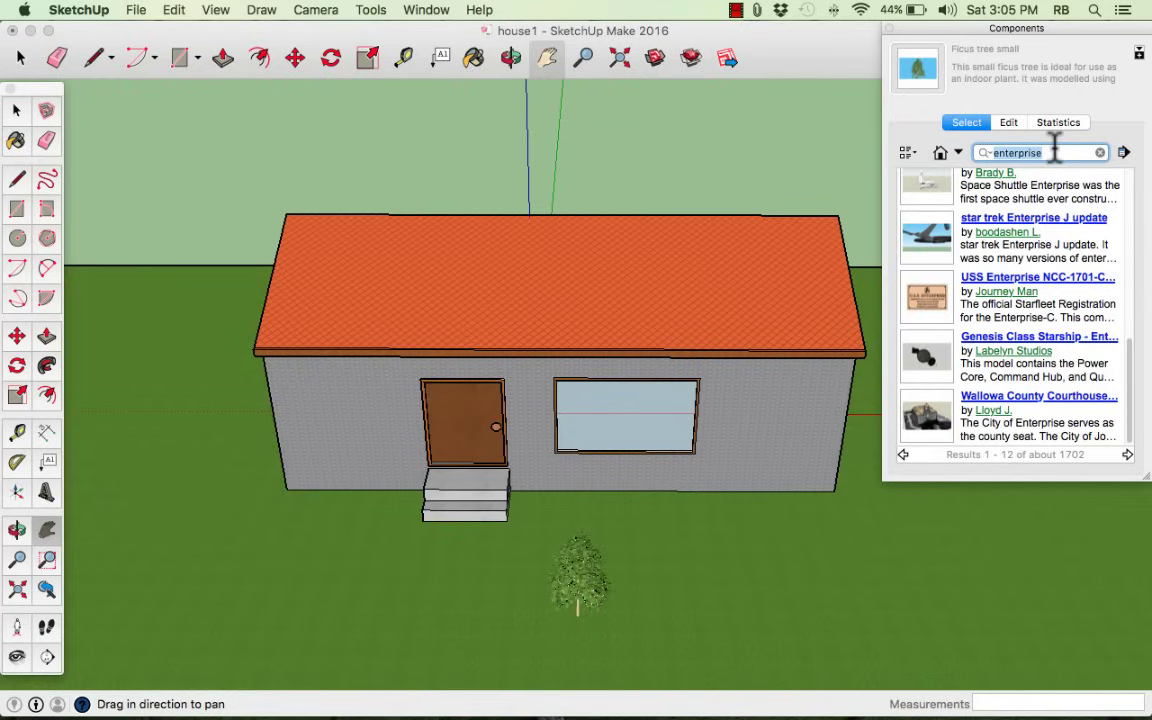
- Close the Components window and look over the 3D Warehouse, import and export options for the model
left_click(889, 28)
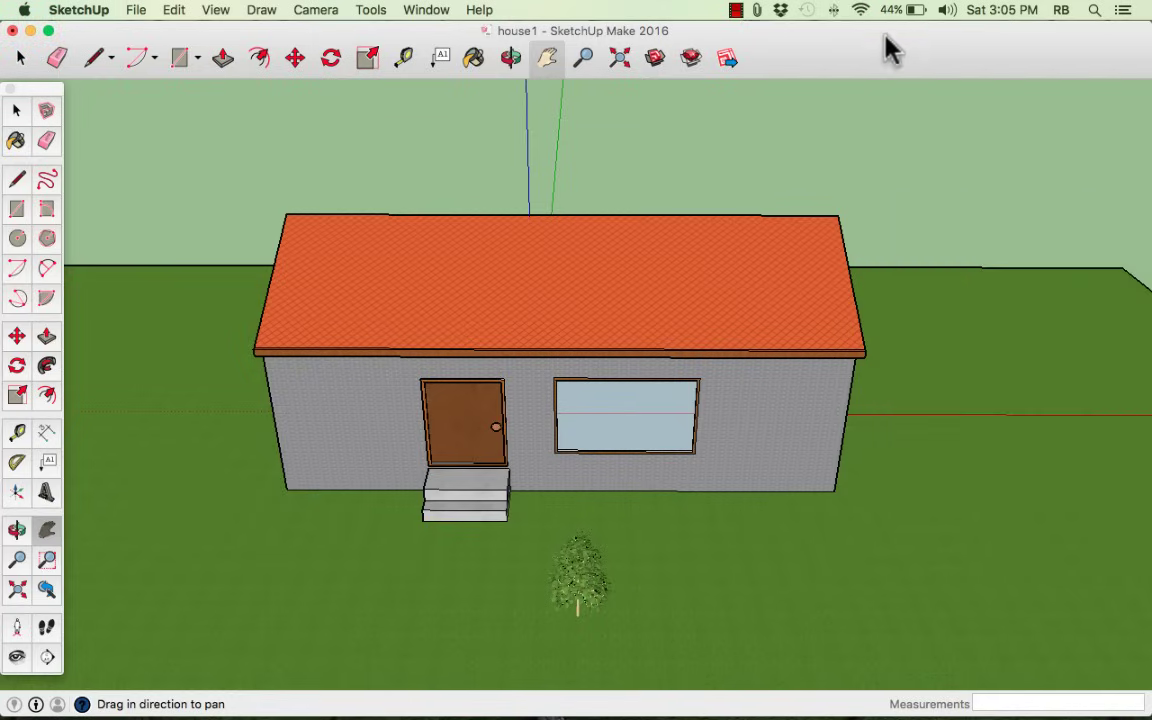
left_click(136, 12)
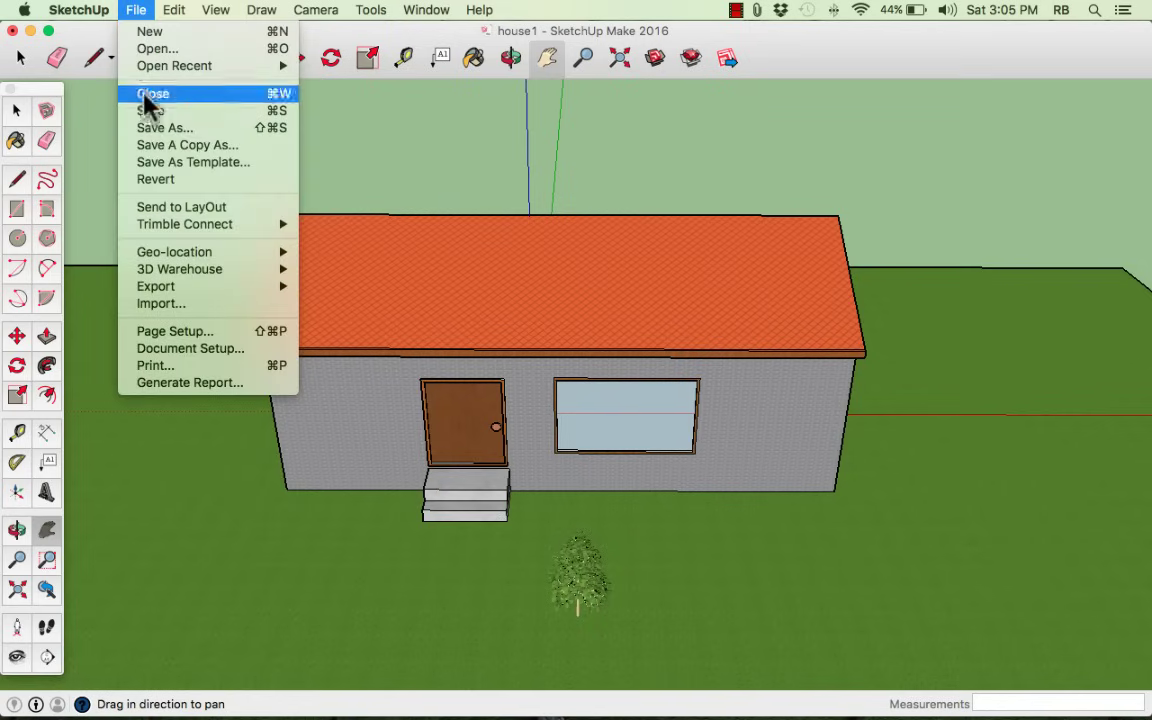
mouse_move(185, 224)
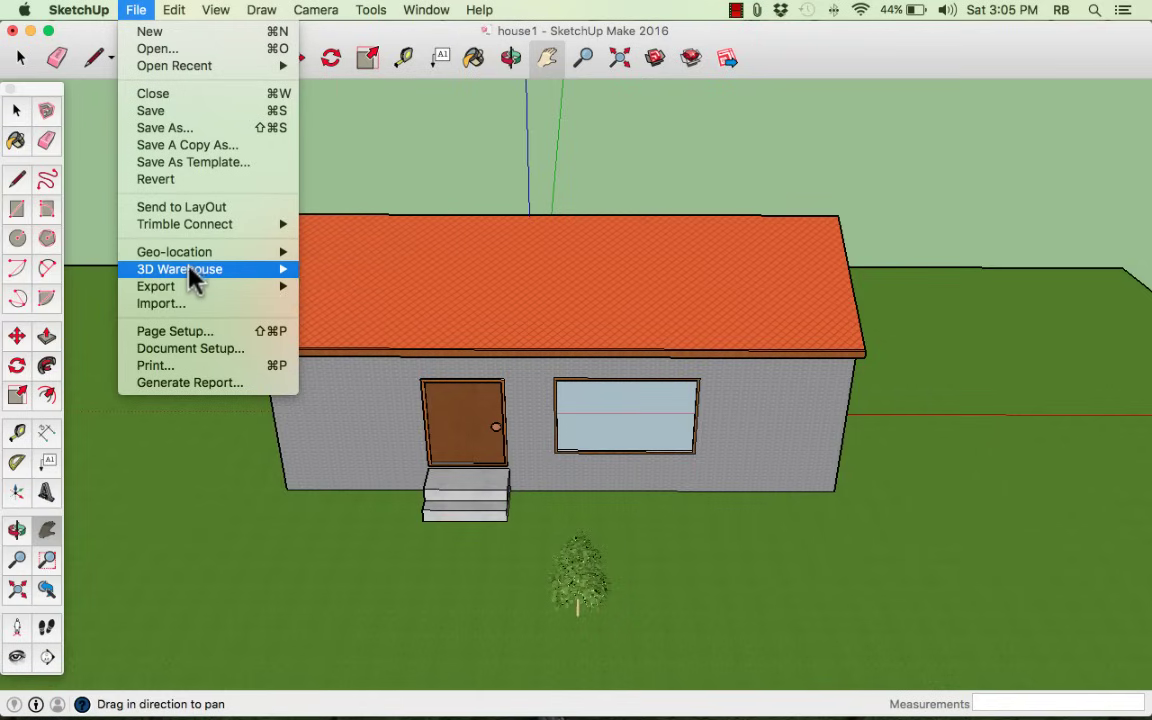
mouse_move(190, 272)
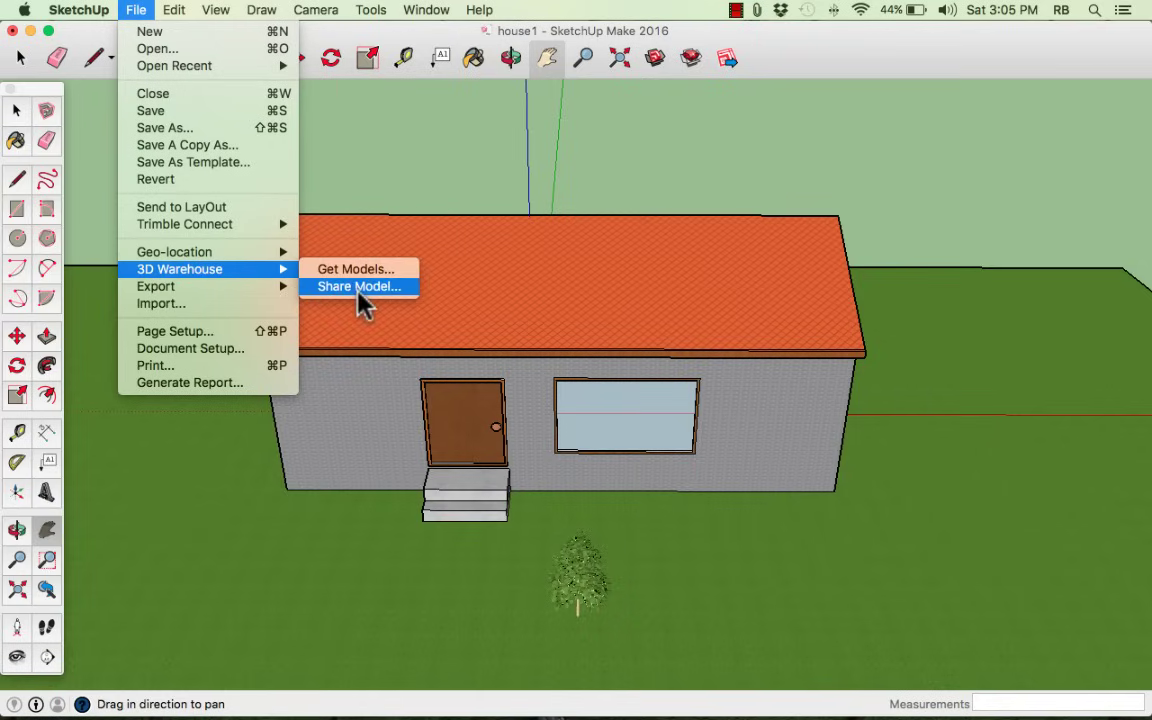
mouse_move(228, 273)
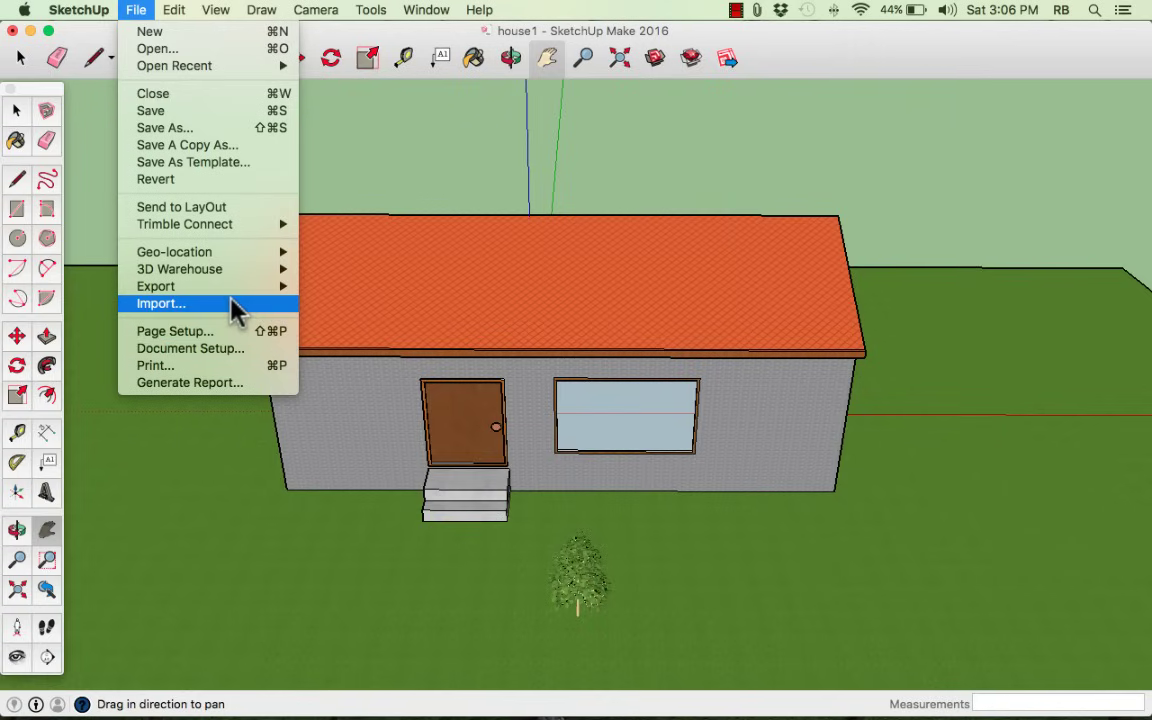
mouse_move(220, 226)
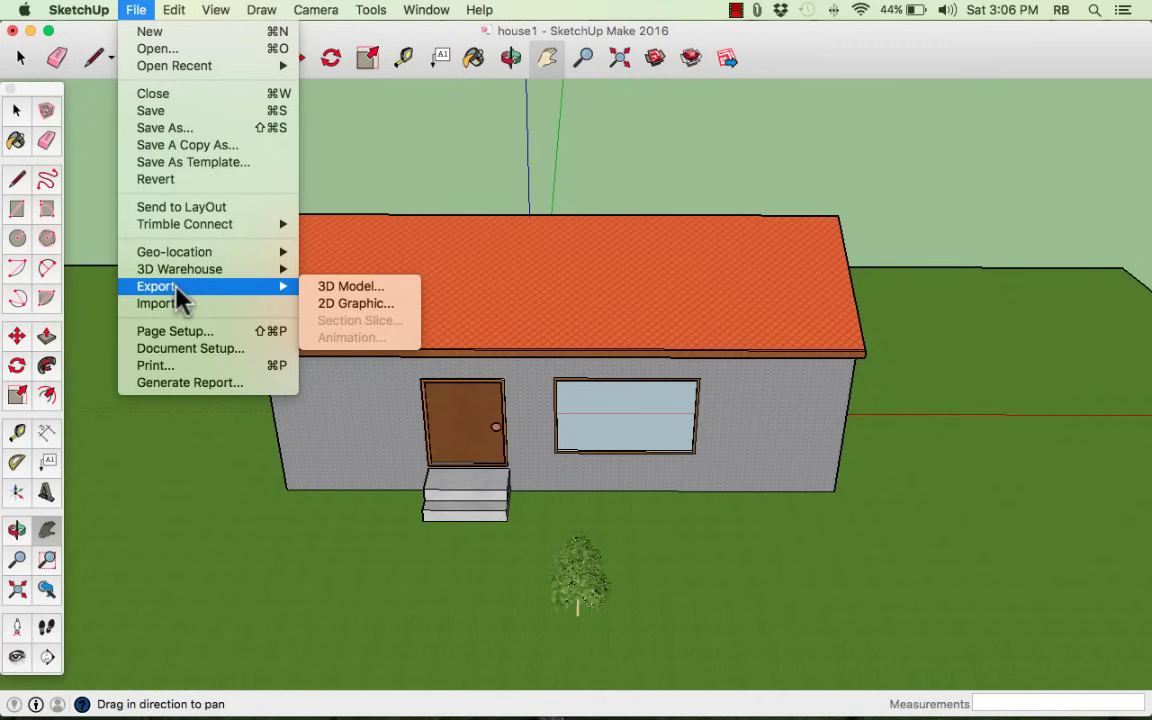
- Check which SketchUp file versions house1 can be saved as on the Desktop, and leave without saving
left_click(160, 130)
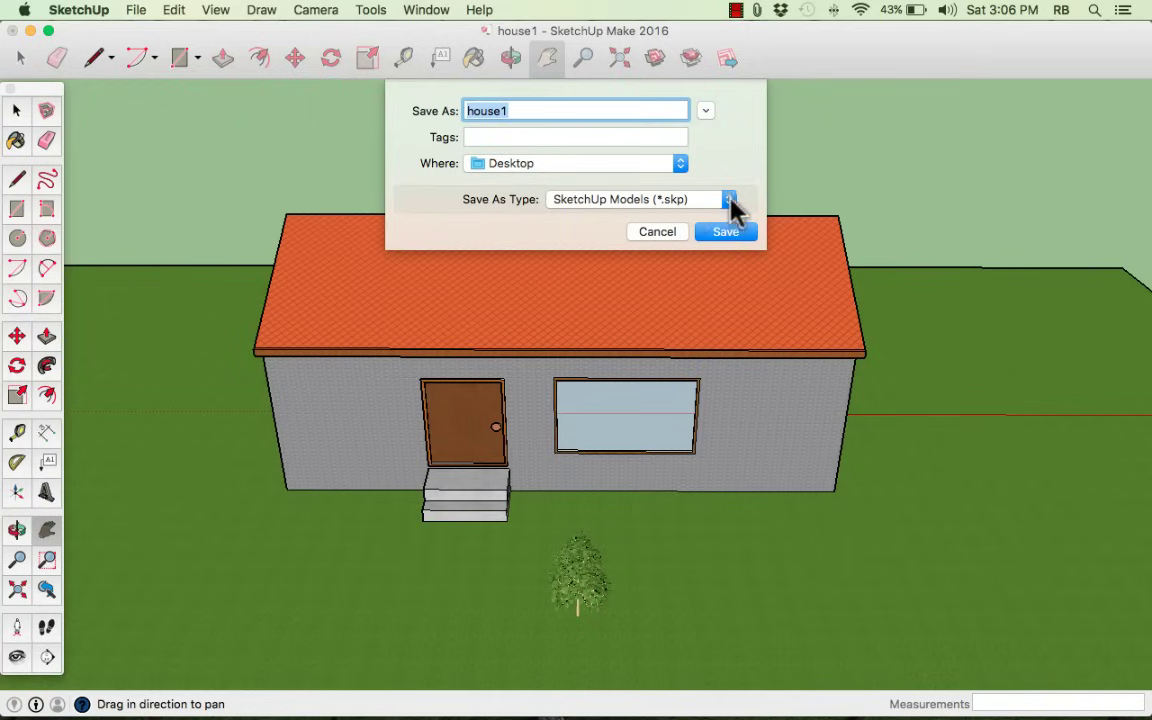
left_click(729, 201)
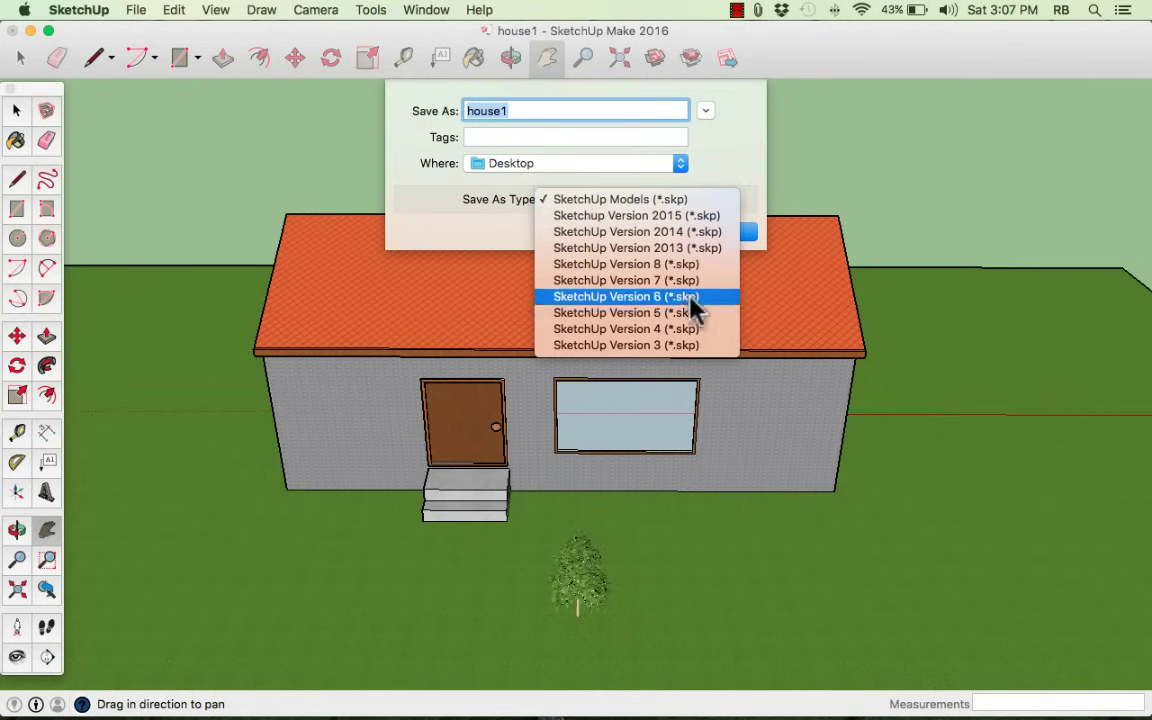
left_click(758, 188)
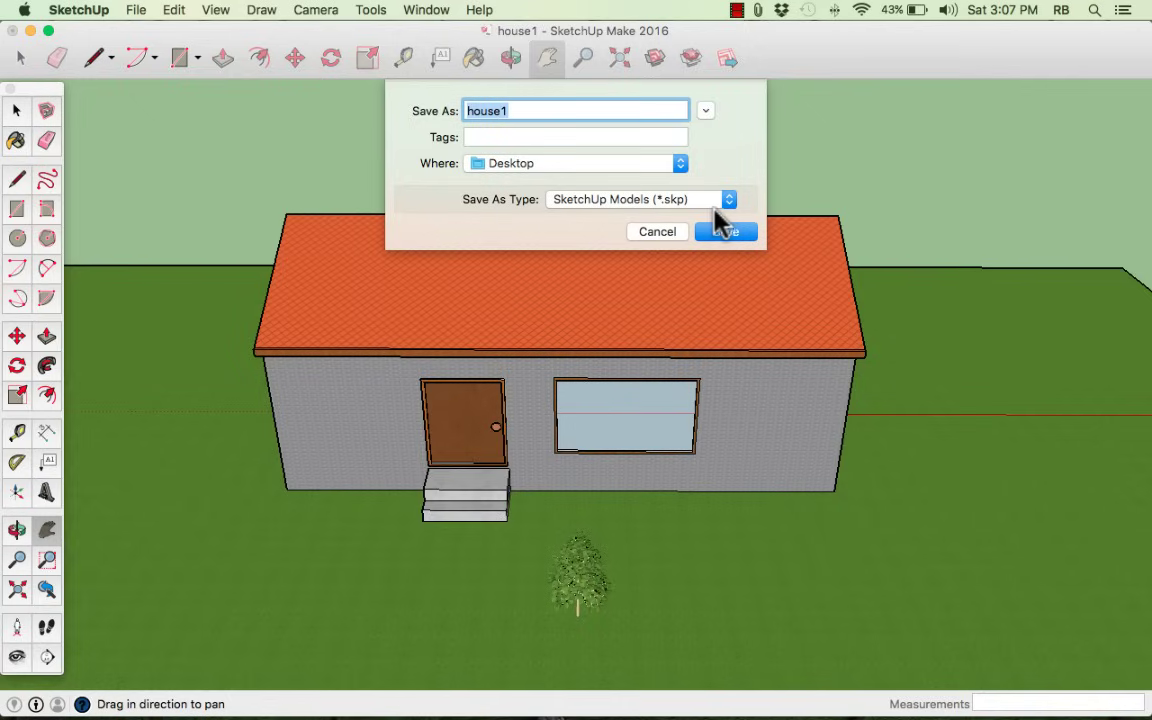
left_click(660, 233)
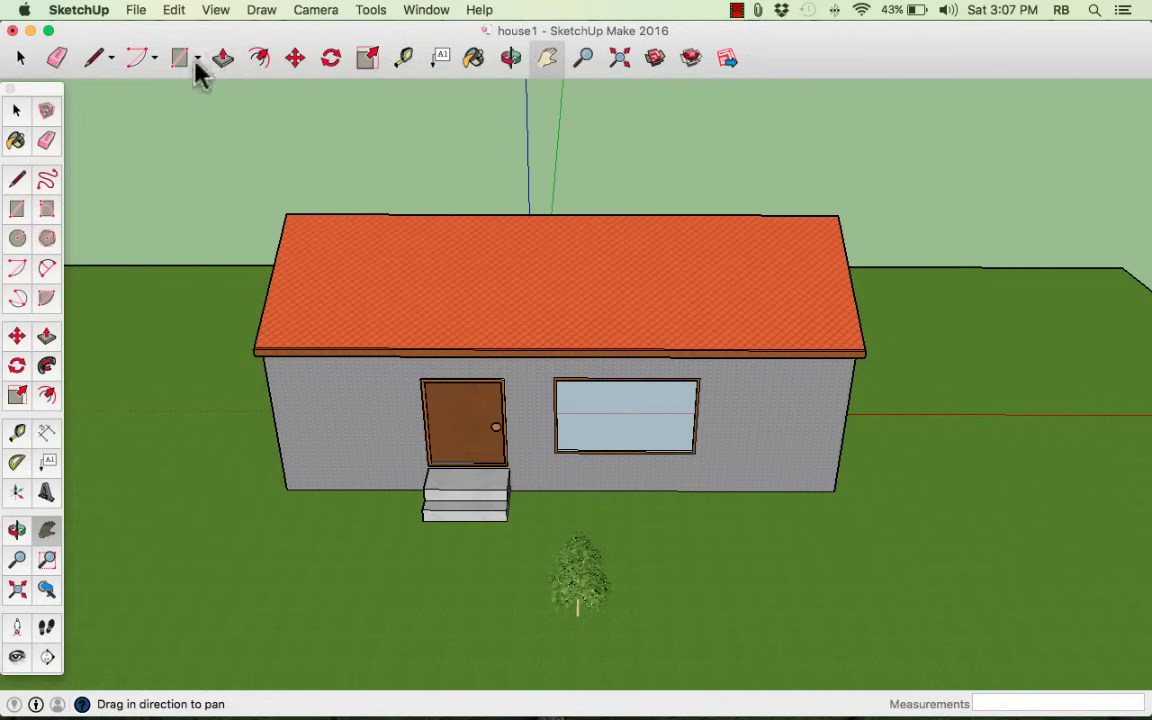
- Check the file formats offered for exporting house1 as a 3D model, and leave without exporting
left_click(136, 10)
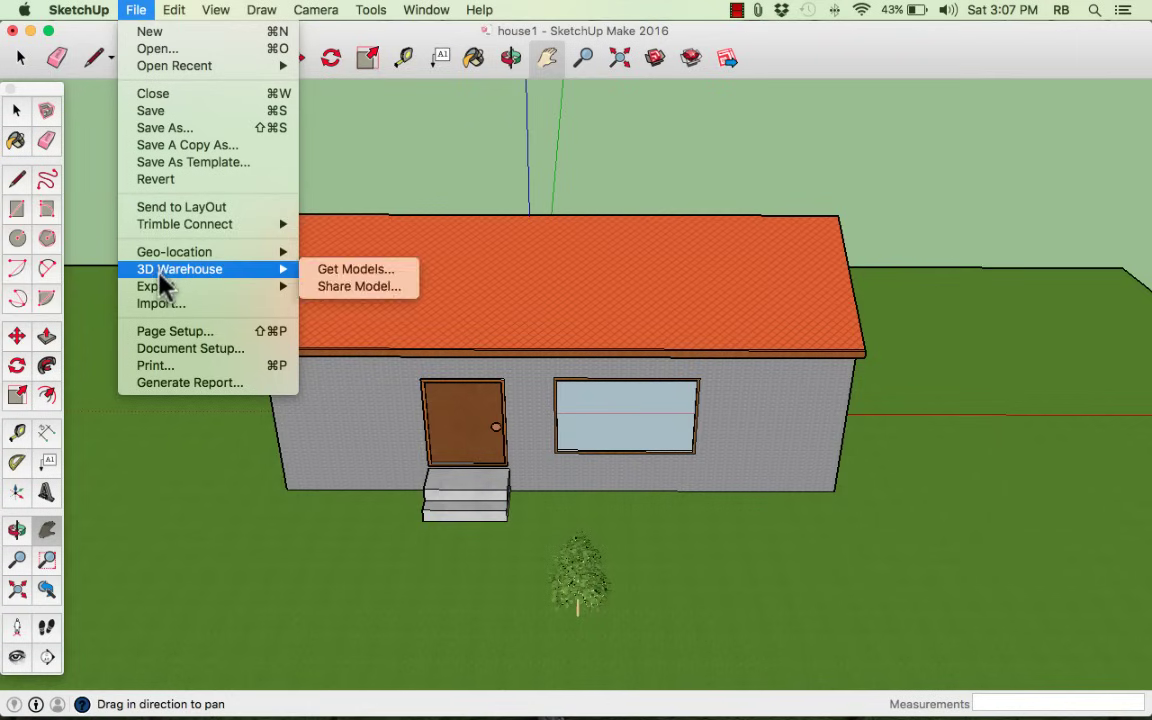
mouse_move(159, 287)
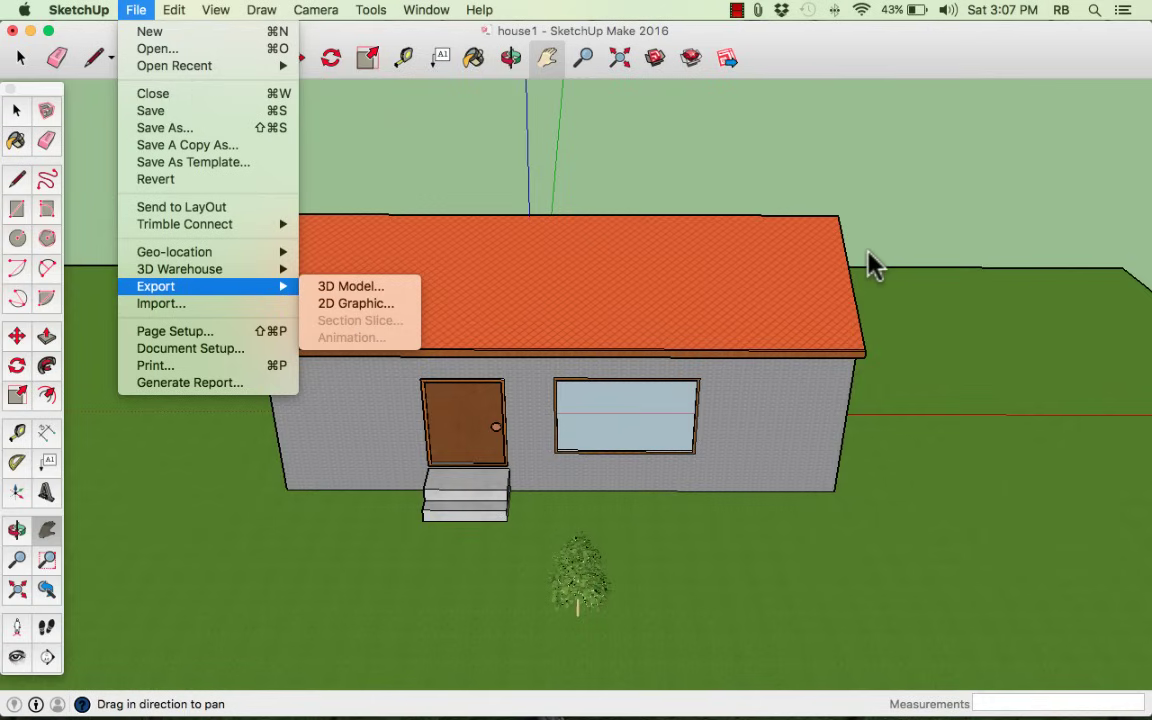
left_click(360, 292)
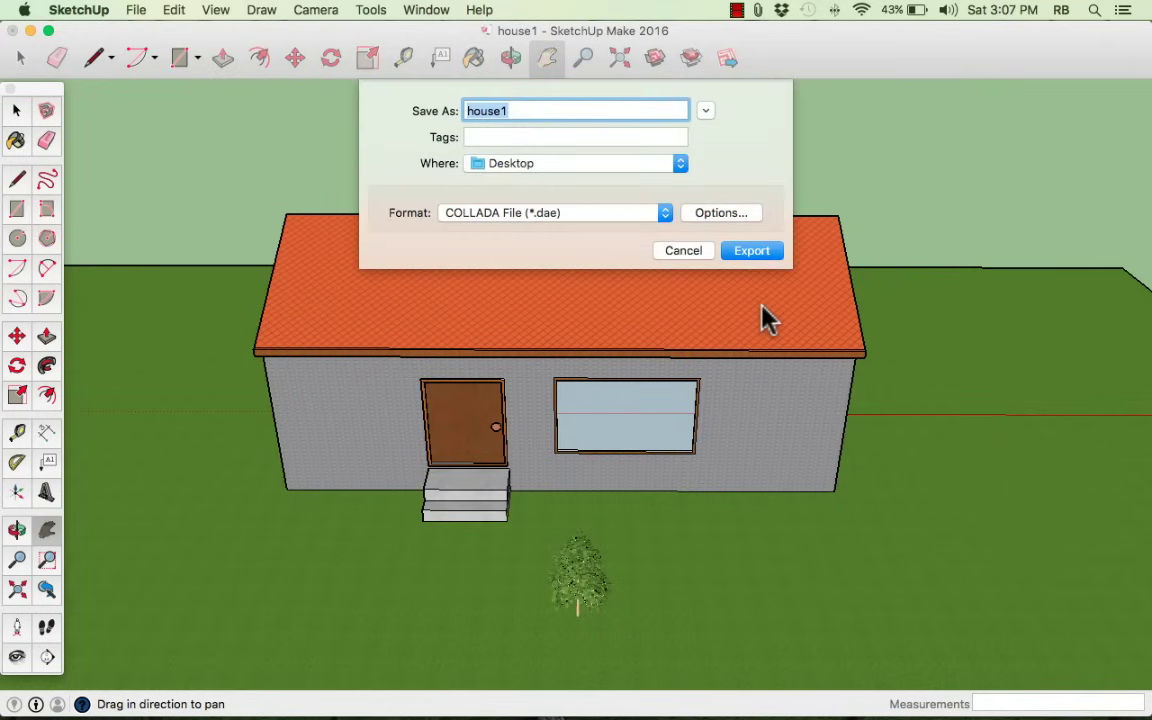
left_click(665, 214)
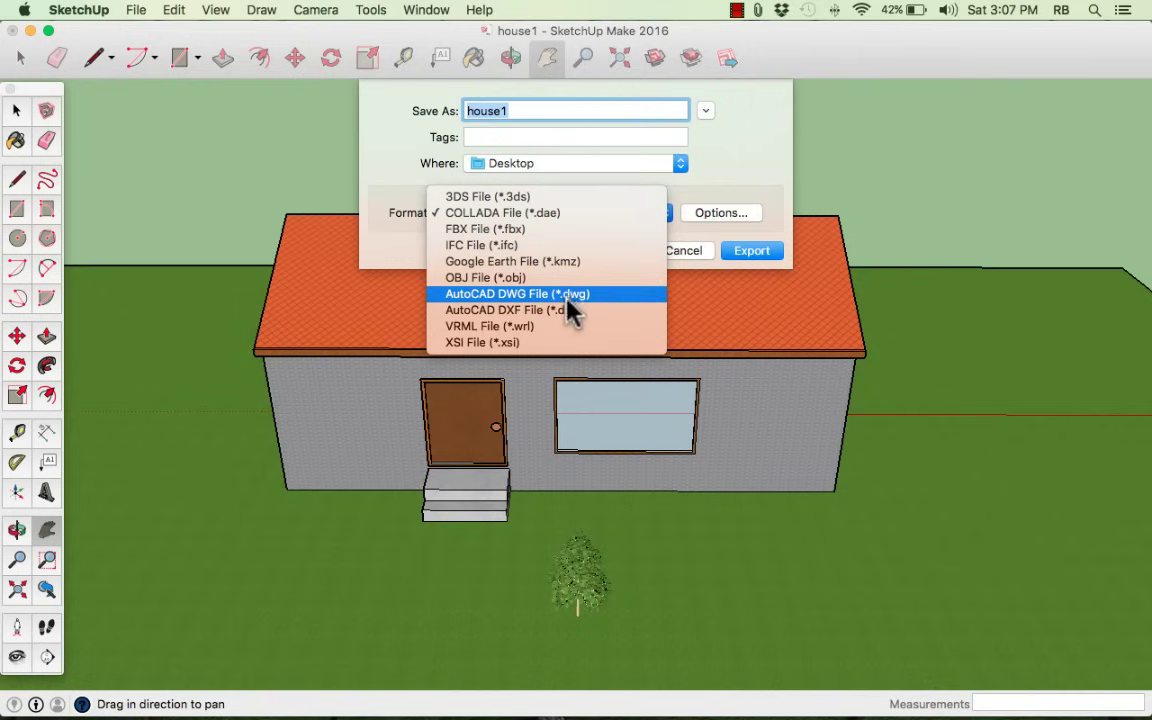
left_click(940, 335)
left_click(684, 251)
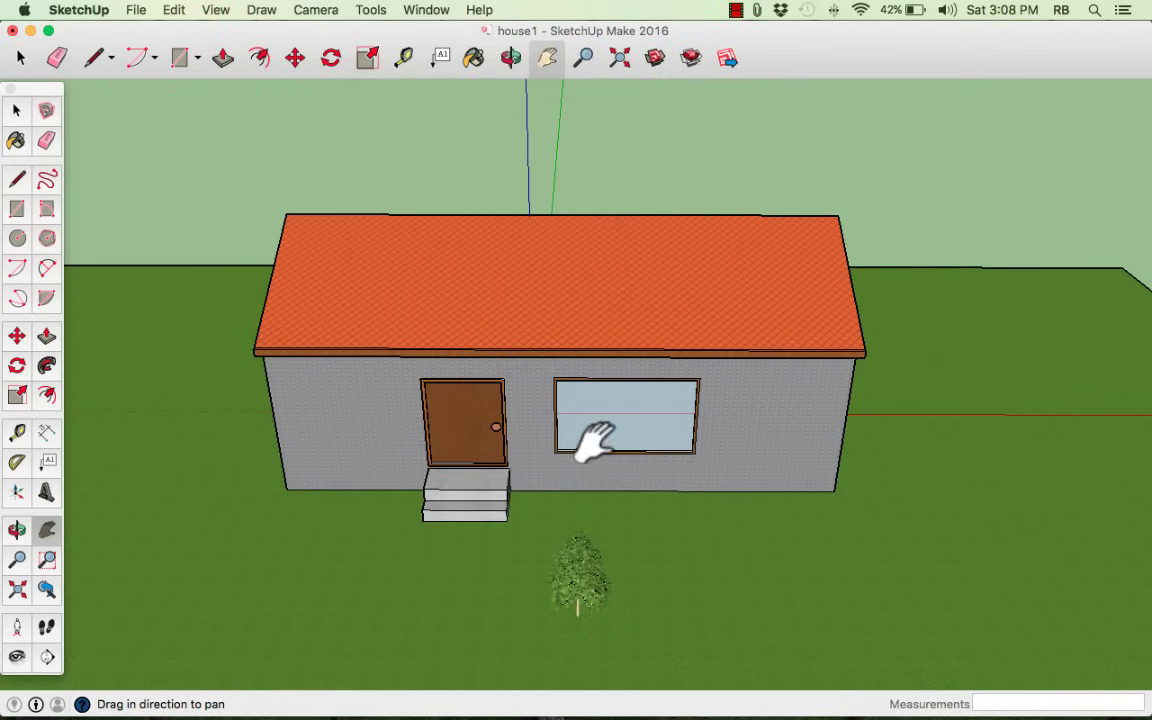
- Examine the finished house and its front tree from the front, the gable side and low beside the door
scroll(480, 437, "up", 5)
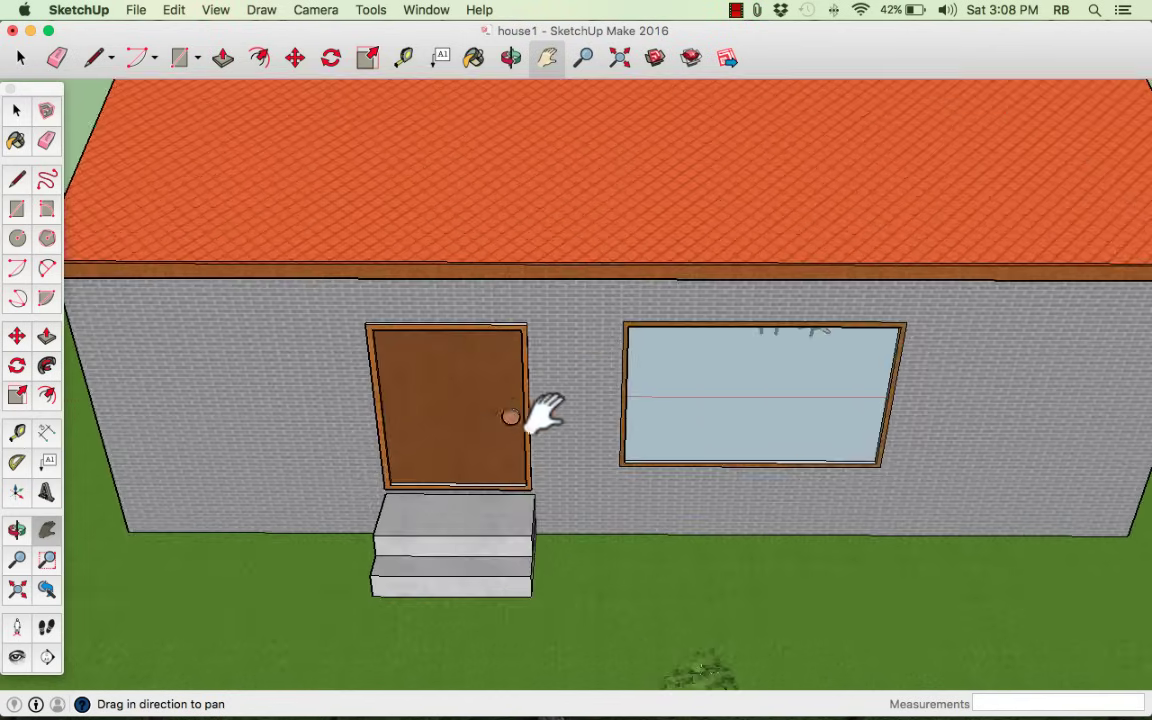
scroll(580, 425, "down", 6)
scroll(586, 417, "up", 4)
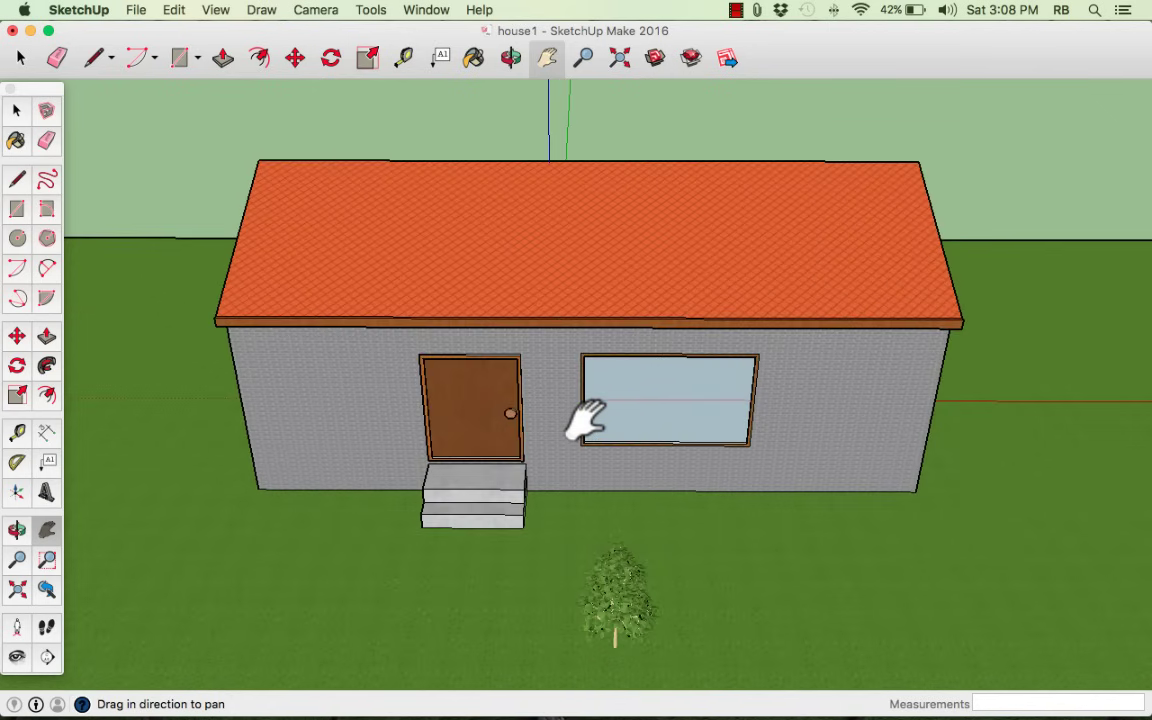
middle_click_drag(630, 514, 1102, 484)
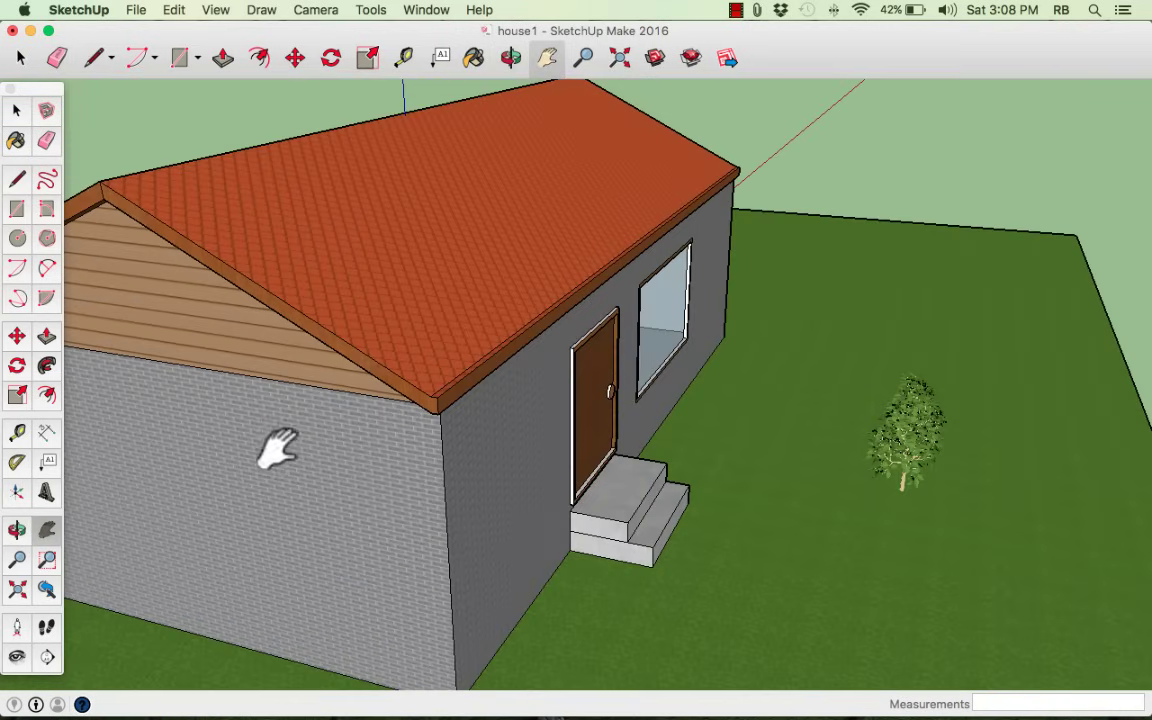
middle_click_drag(185, 414, 850, 265)
middle_click_drag(257, 267, 1020, 294)
mouse_move(674, 296)
middle_mouse_down()
mouse_move(1138, 333)
mouse_move(360, 316)
mouse_move(150, 340)
mouse_move(689, 375)
mouse_move(705, 314)
mouse_move(690, 292)
middle_mouse_up()
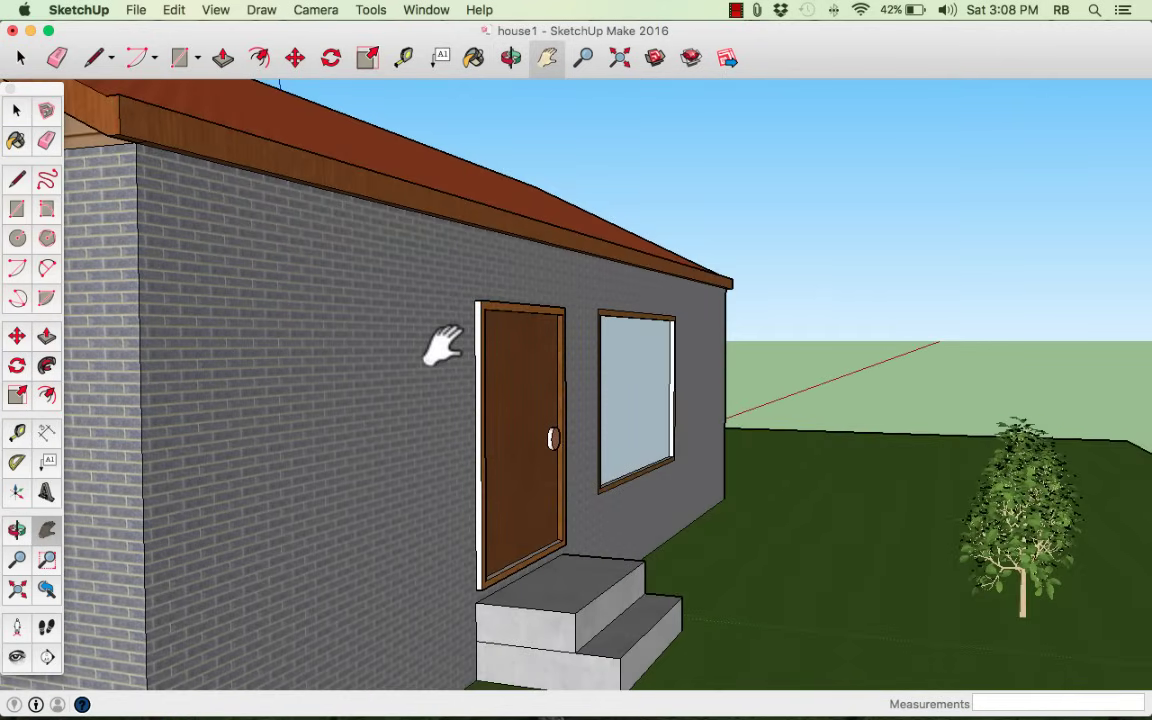
- Inspect the front wall's brick texture close up beside the door and return to a full front view of the house
scroll(443, 345, "up", 10)
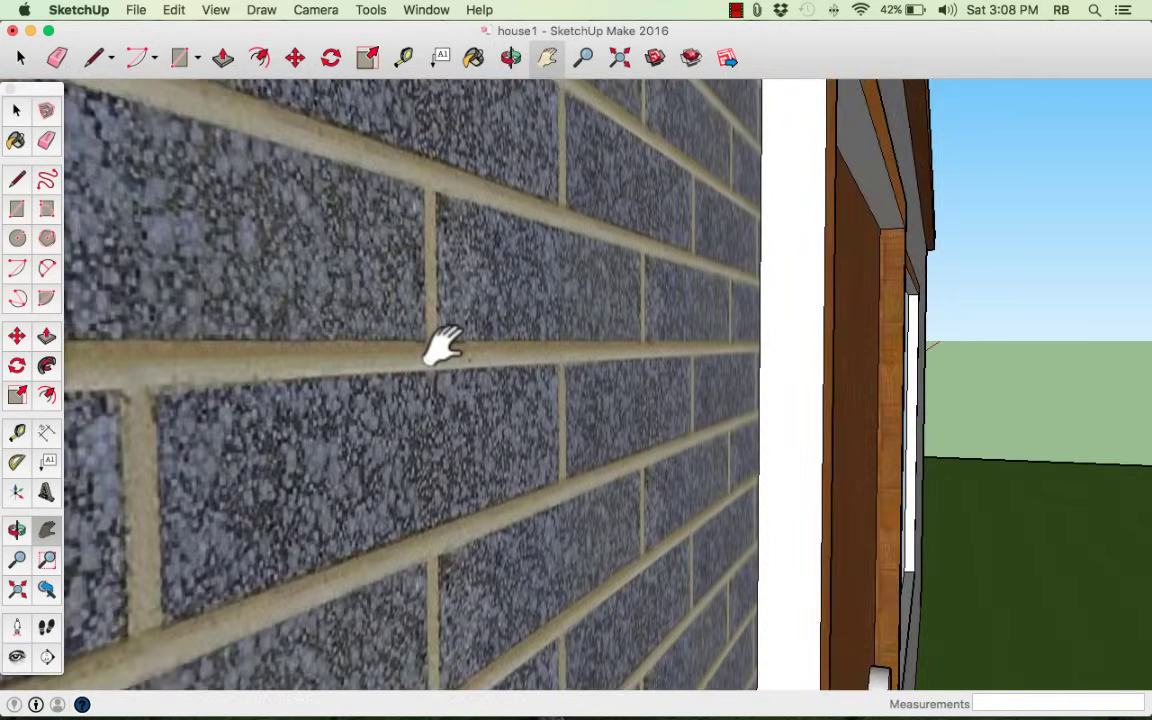
scroll(443, 345, "up", 3)
scroll(443, 345, "down", 4)
scroll(443, 345, "up", 3)
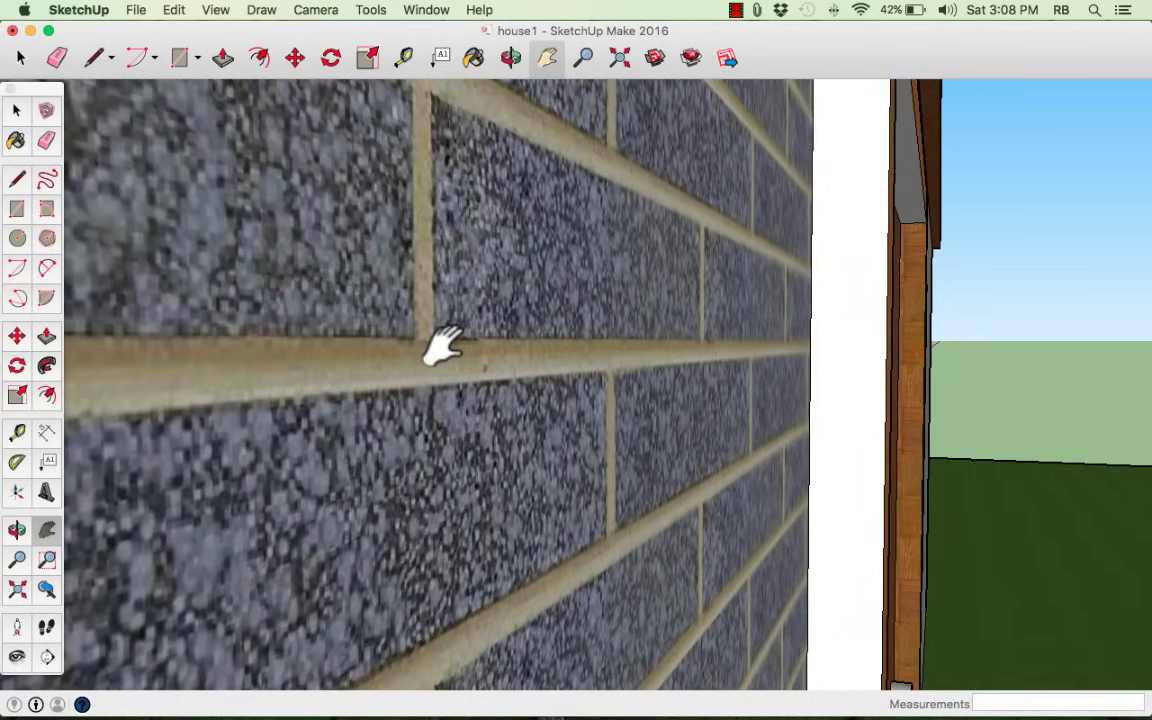
scroll(443, 345, "down", 8)
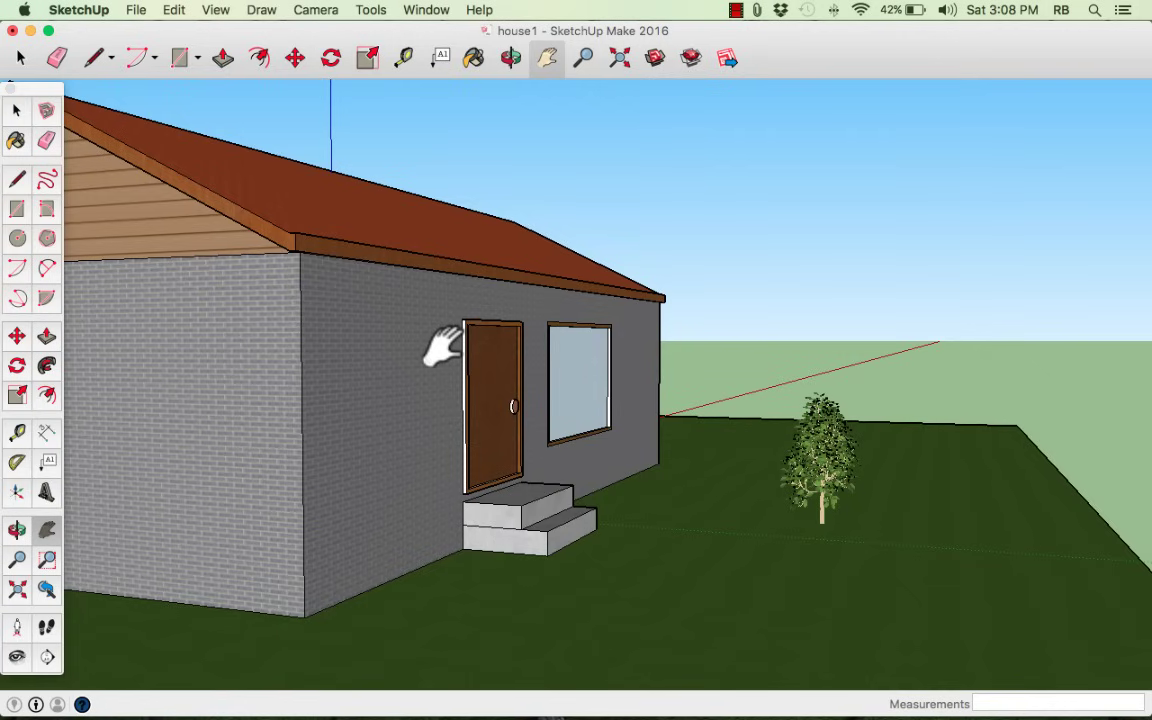
middle_click_drag(522, 386, 118, 392)
key("h")
scroll(120, 392, "up", 1)
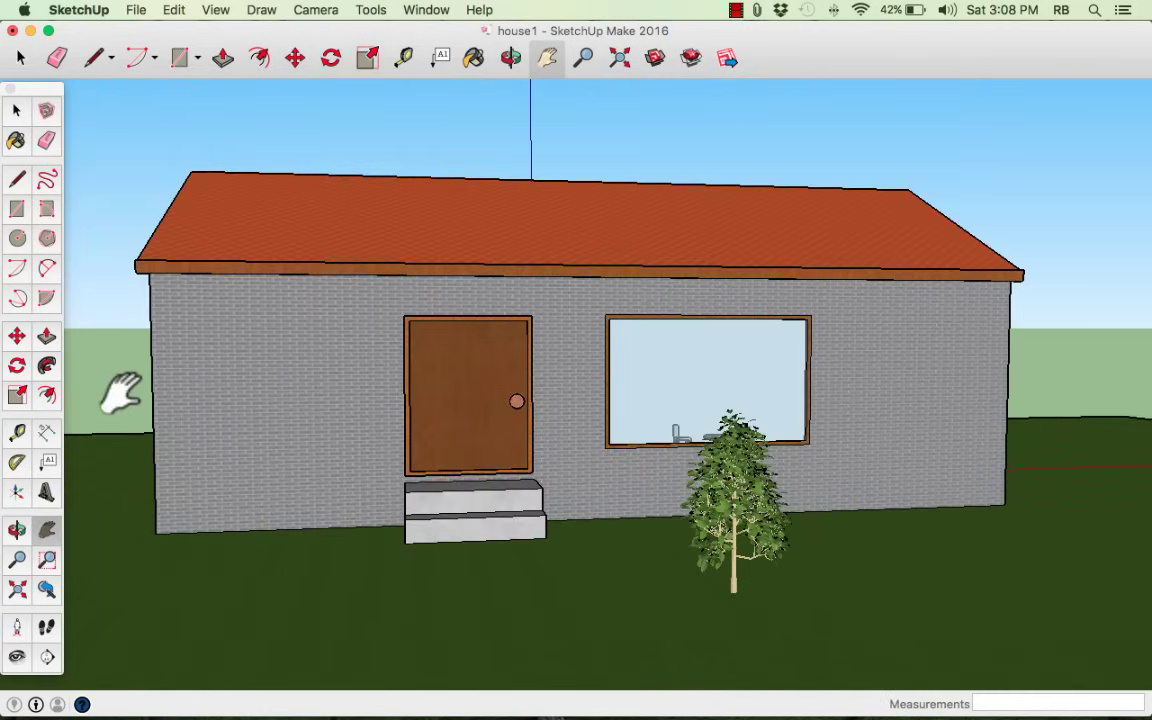